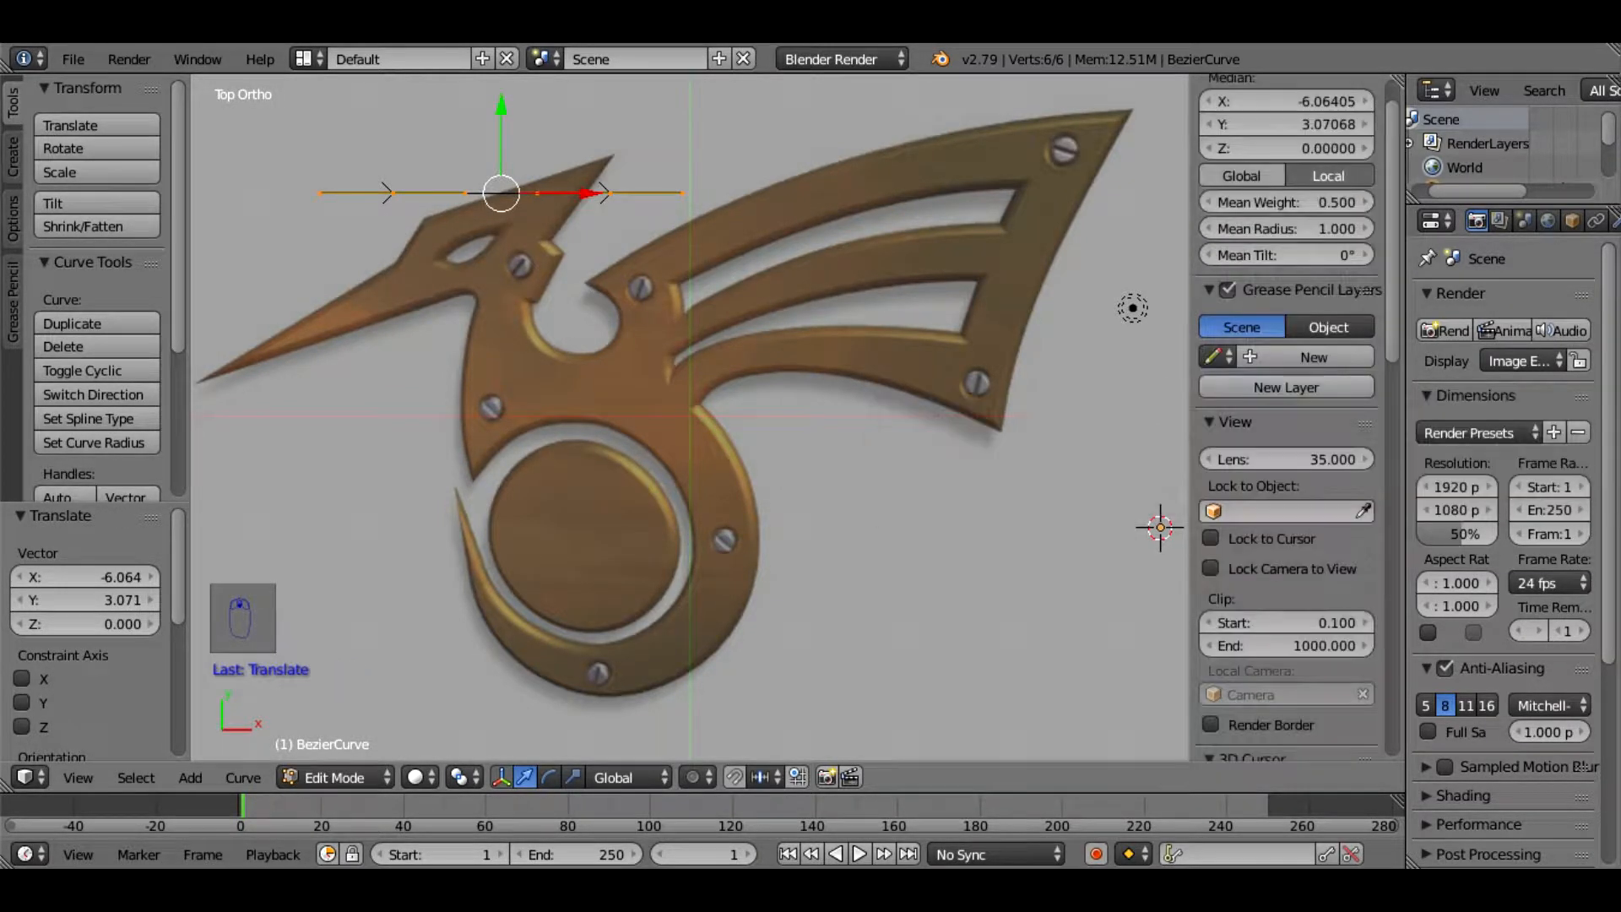
Hide the curve's Bezier handles in the viewport and turn off the transform manipulator
scroll(1288, 422, "down", 10)
scroll(1283, 591, "down", 6)
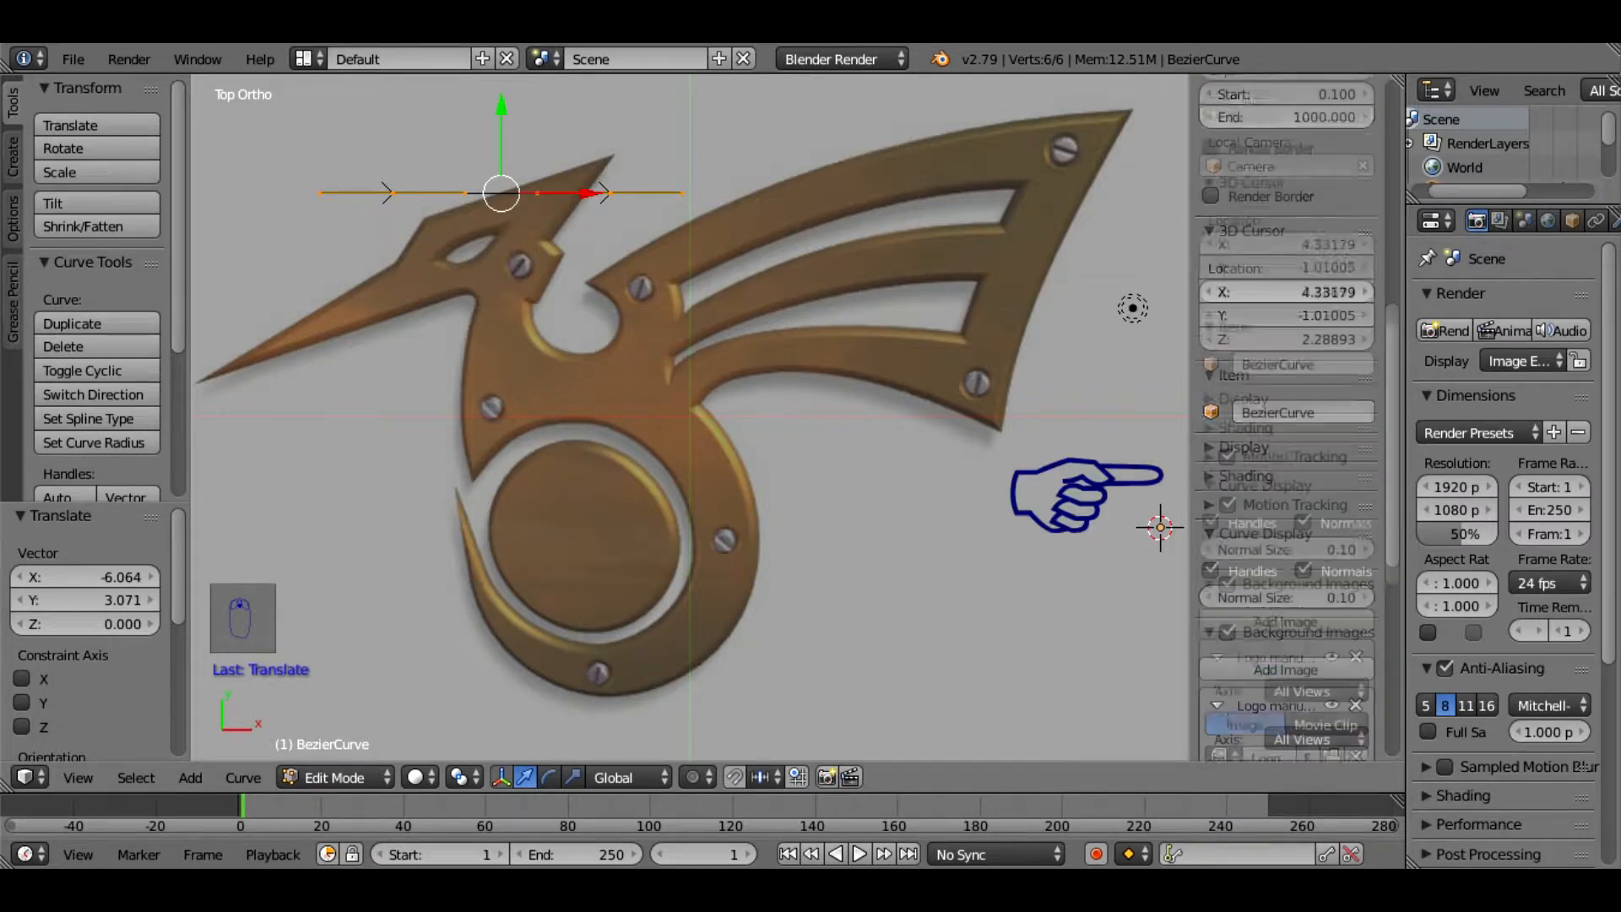
left_click(1211, 474)
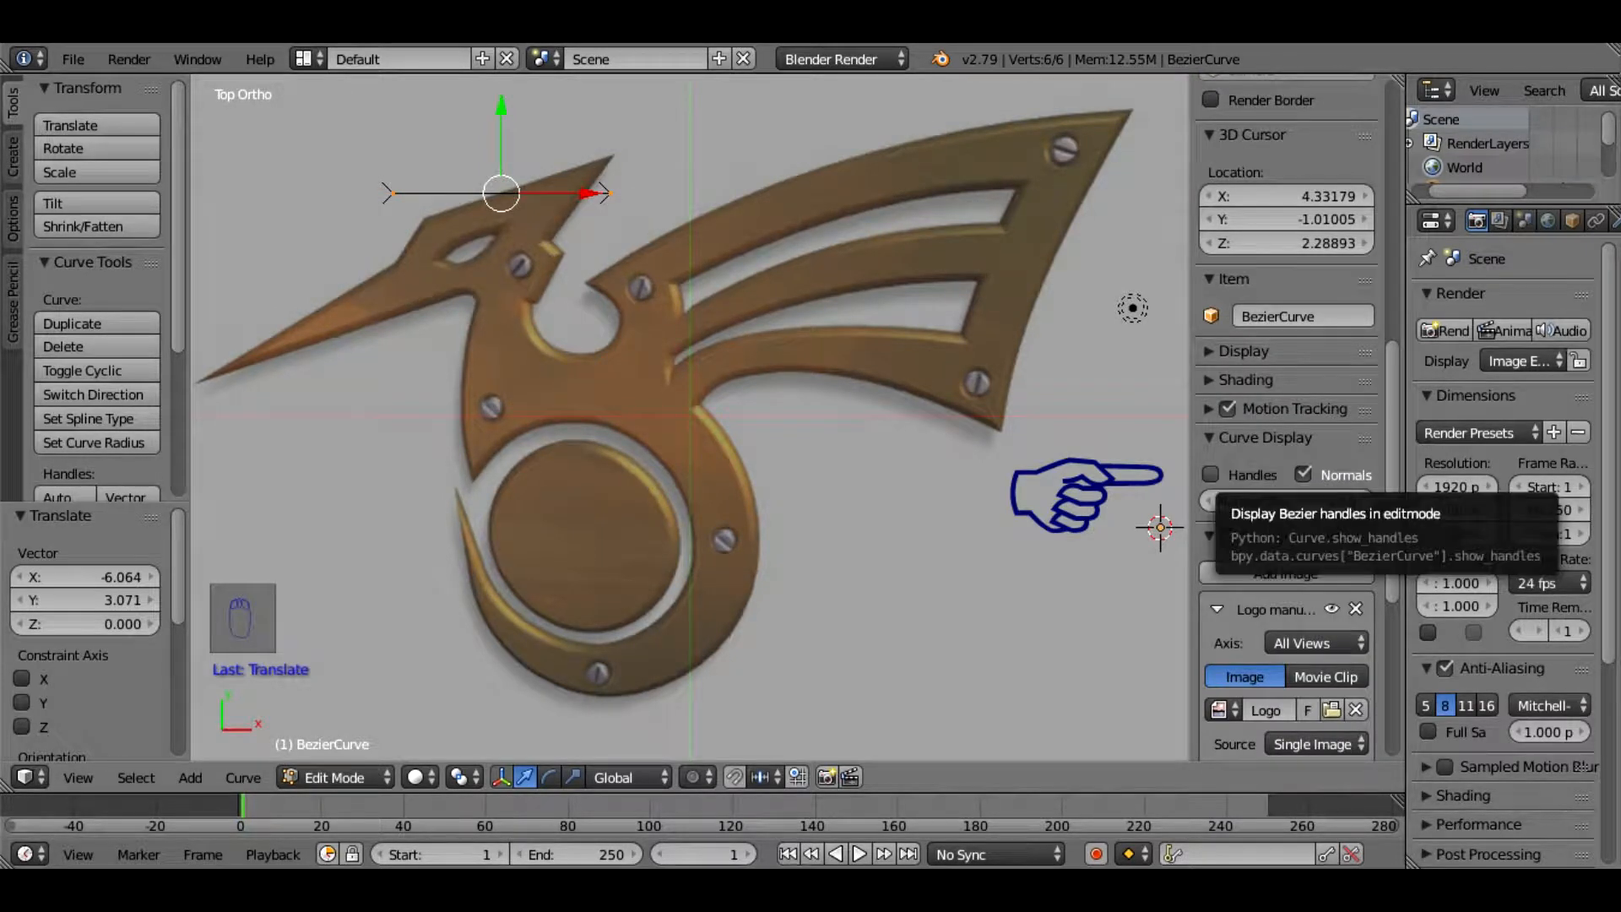
key("ctrl+space")
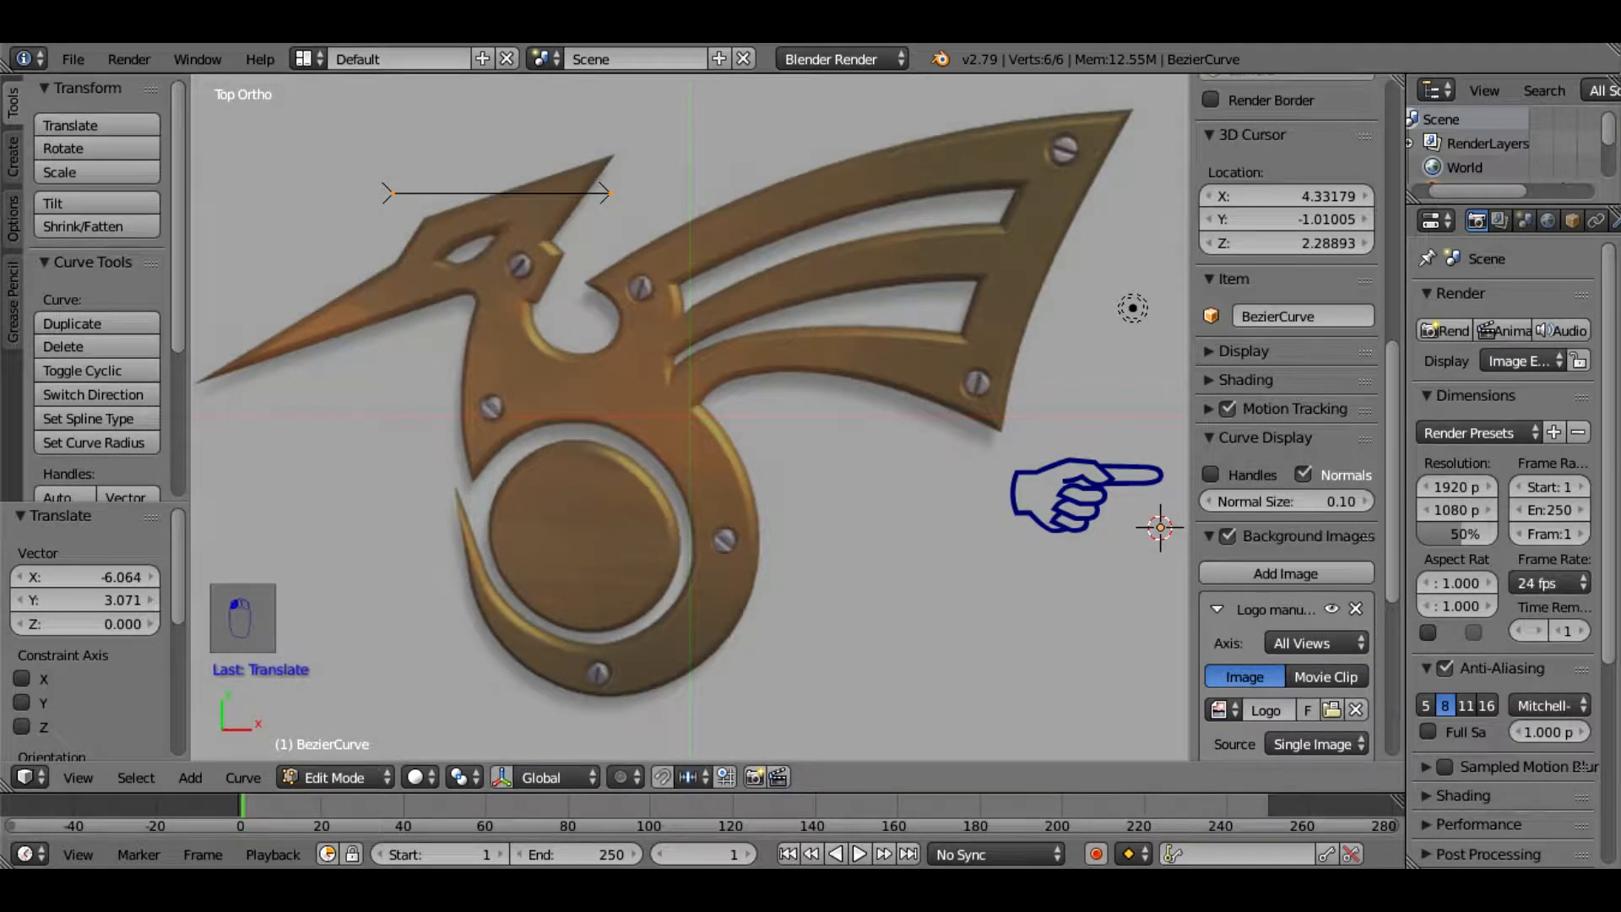
Move the curve's two points onto the brow corner and crest tip, and extend the curve down the head's back and around the neck hollow
right_click_drag(387, 193, 420, 218)
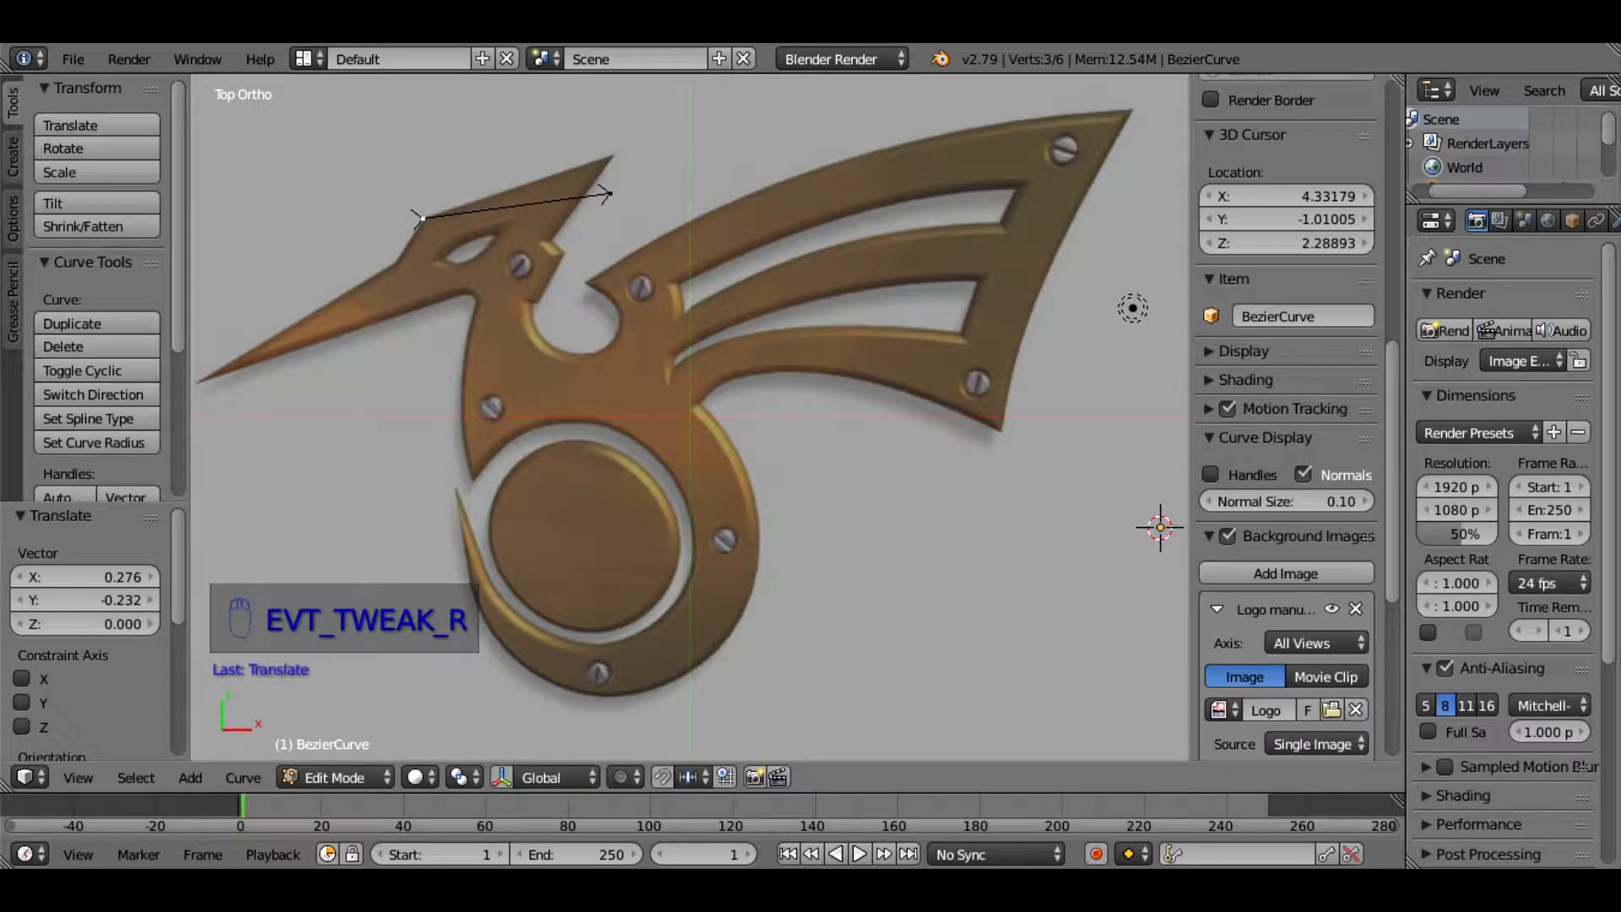
right_click_drag(609, 194, 609, 154)
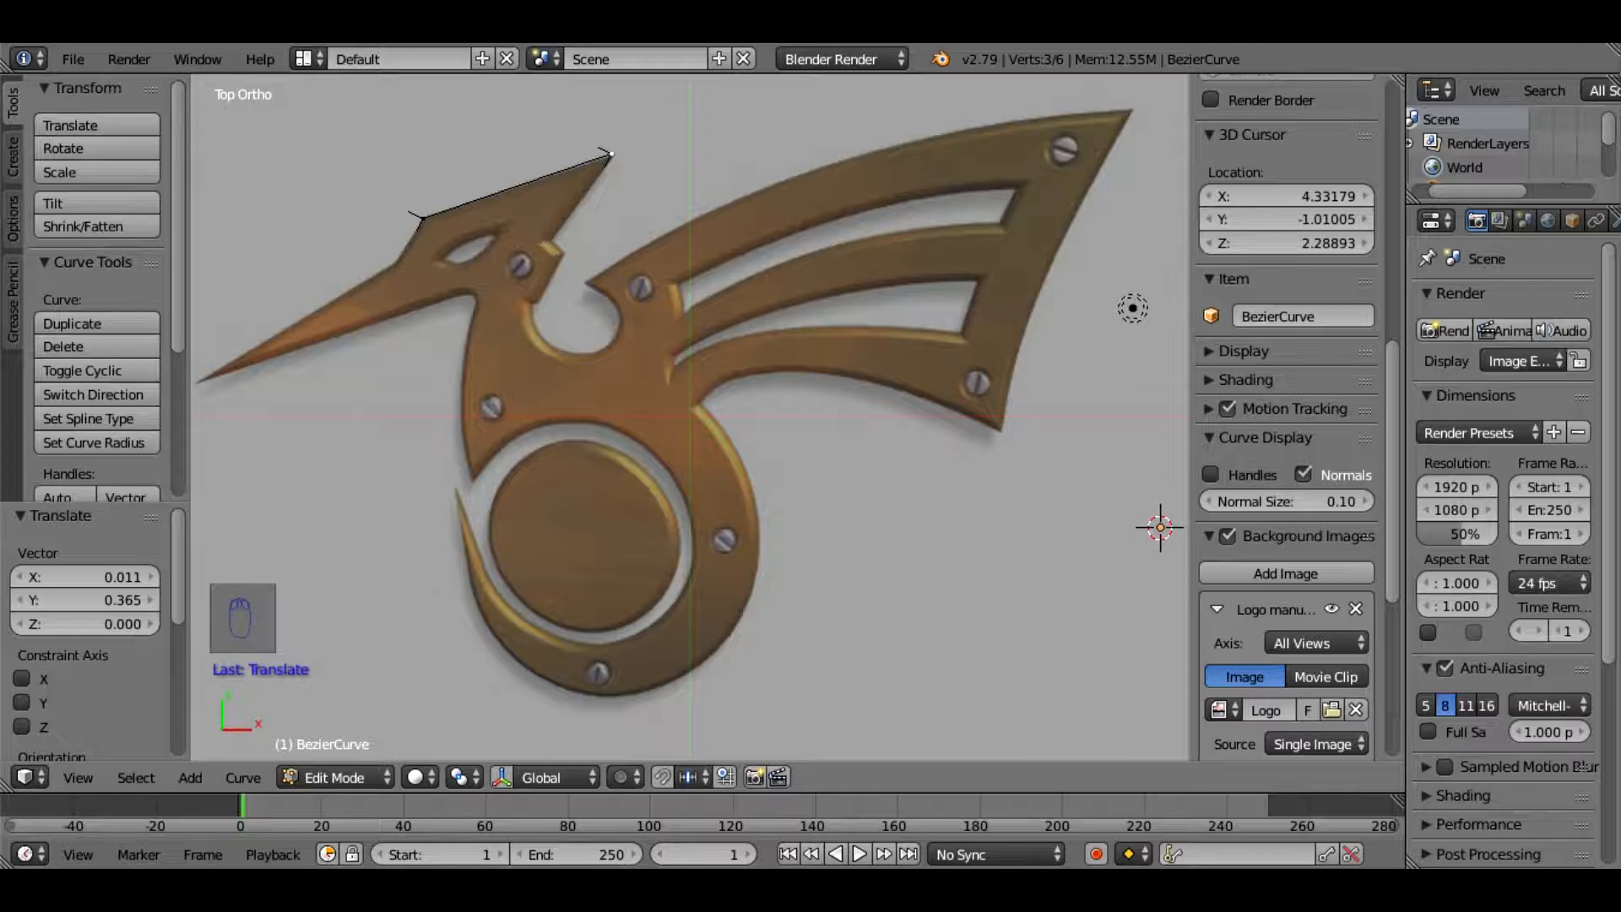
left_click(551, 240, "ctrl")
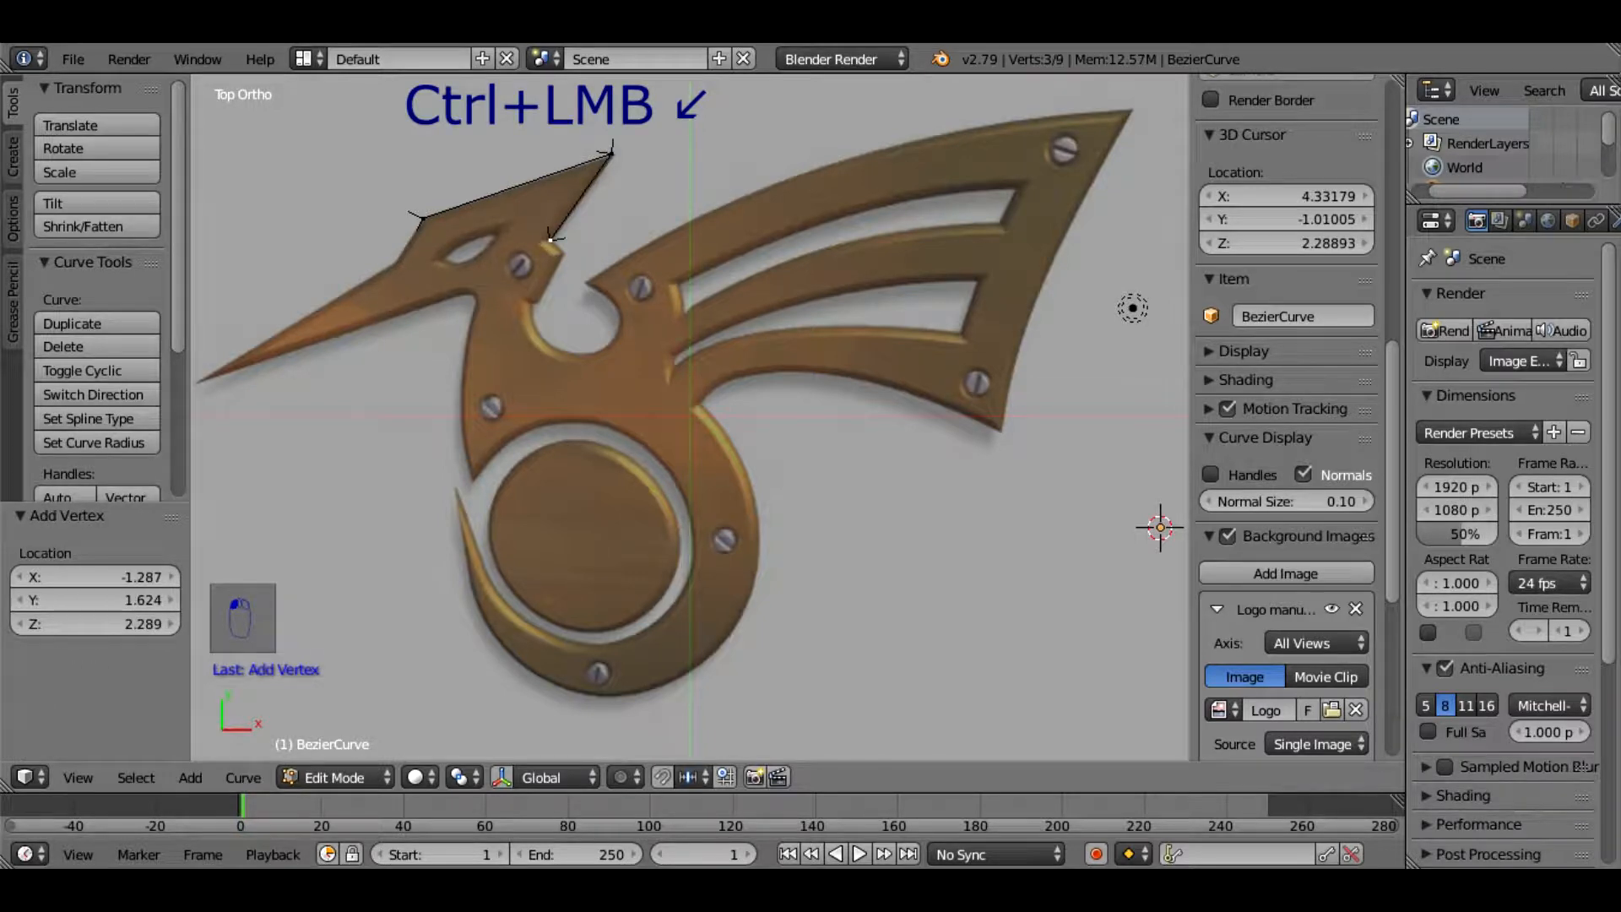
left_click(564, 253, "ctrl")
left_click(523, 300, "ctrl")
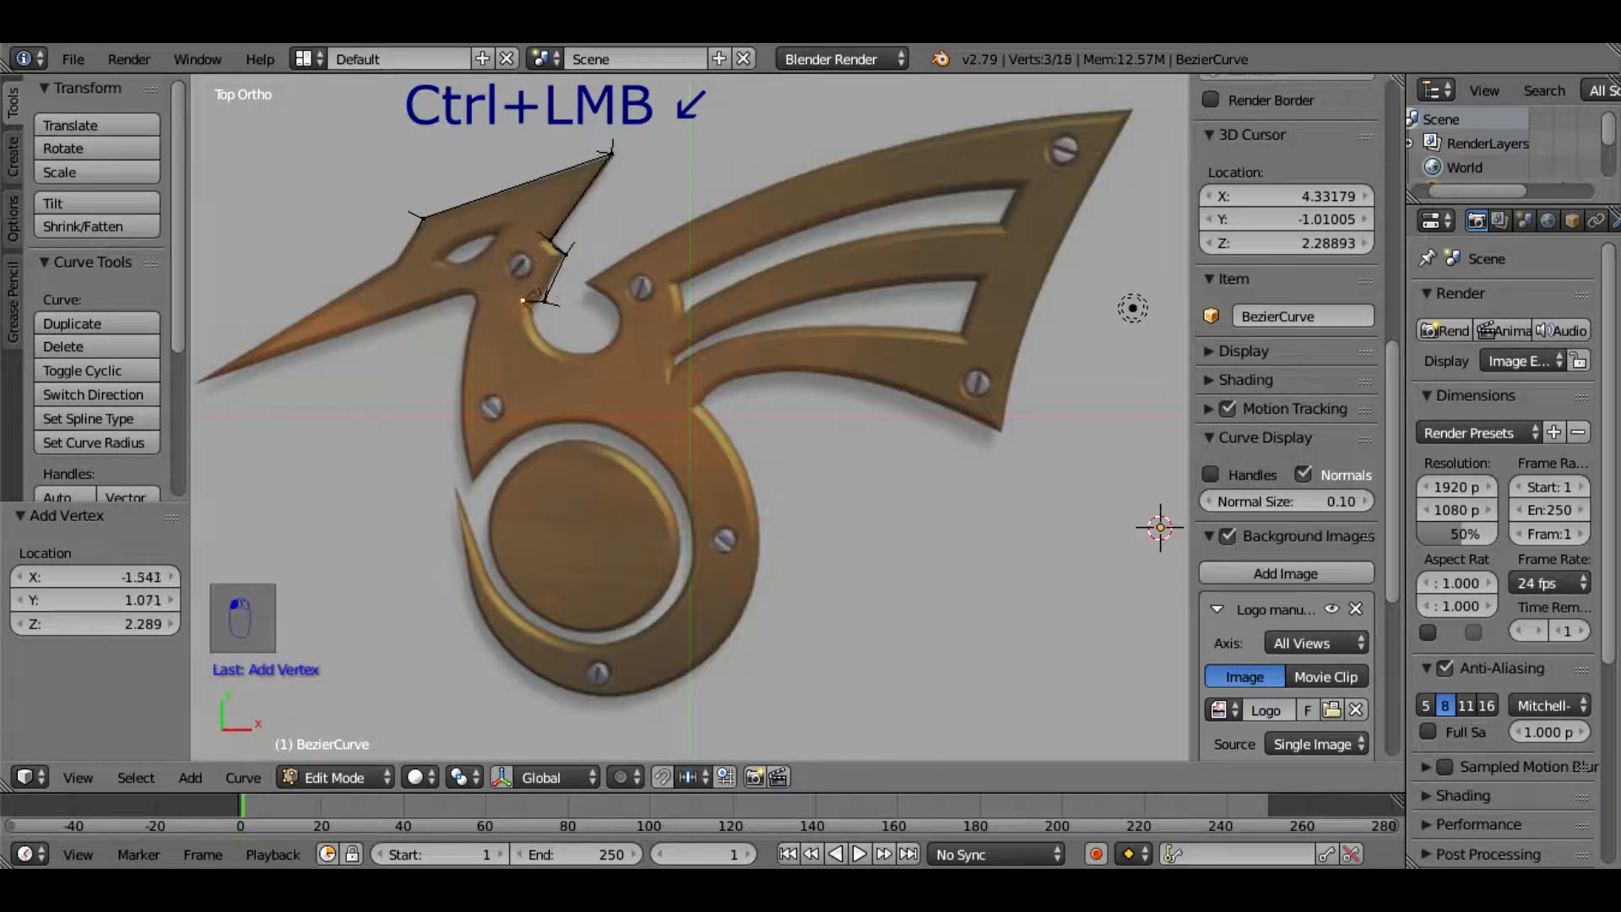
left_click(563, 349, "ctrl")
left_click(588, 284, "ctrl")
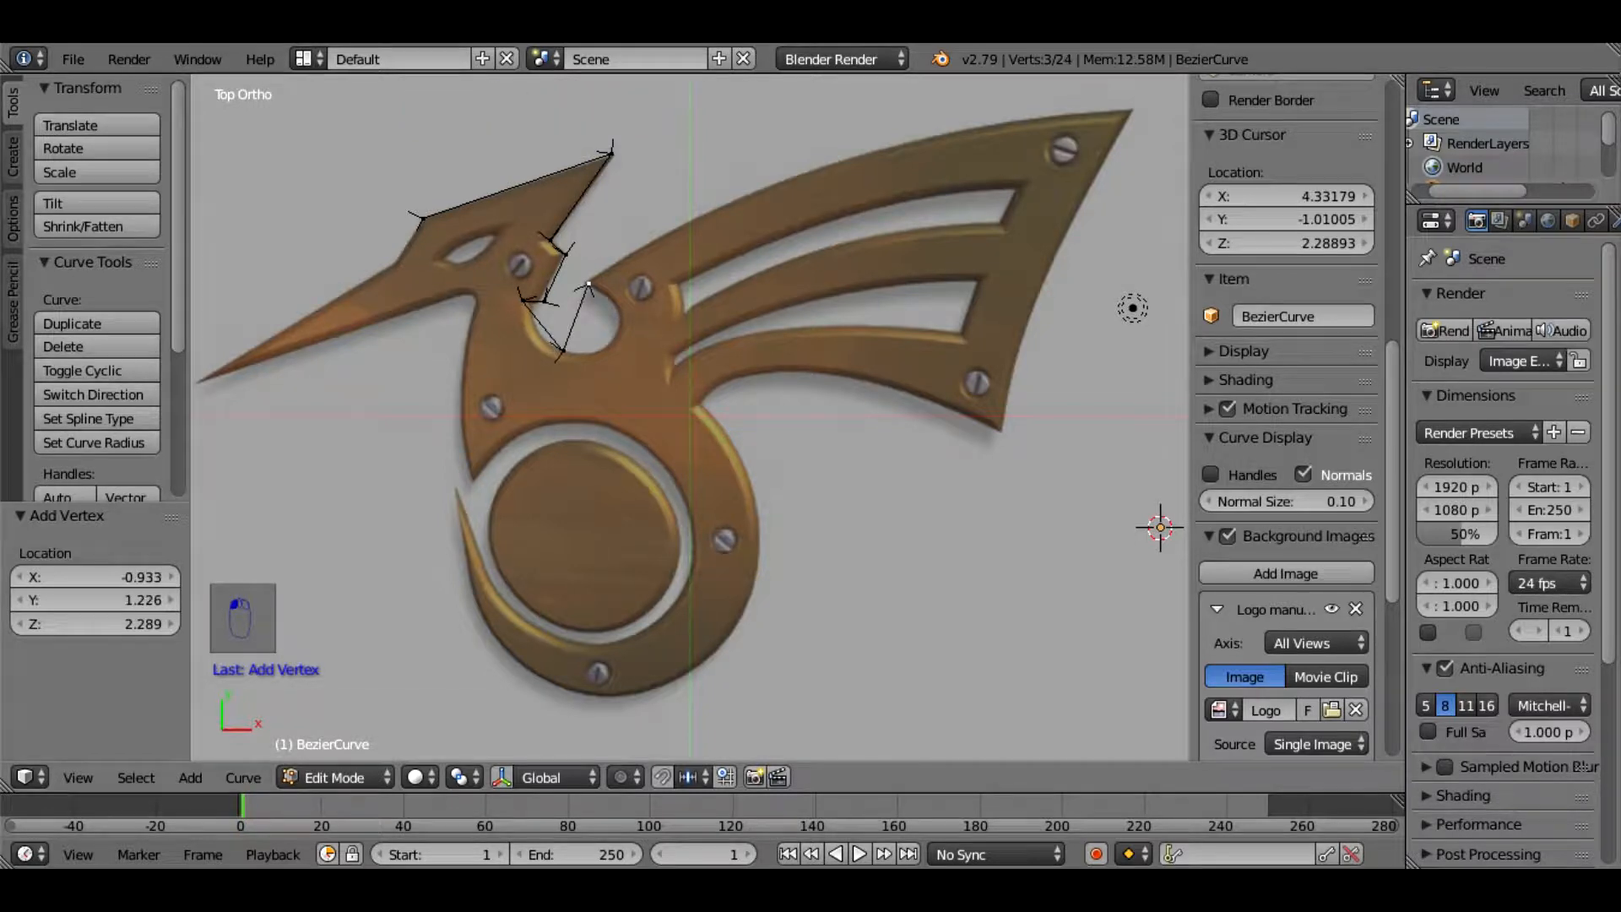
Extend the curve around the wing's outline, from its upper edge over both outer corners back to the lower wing root
left_click(828, 161, "ctrl")
left_click(1133, 108, "ctrl")
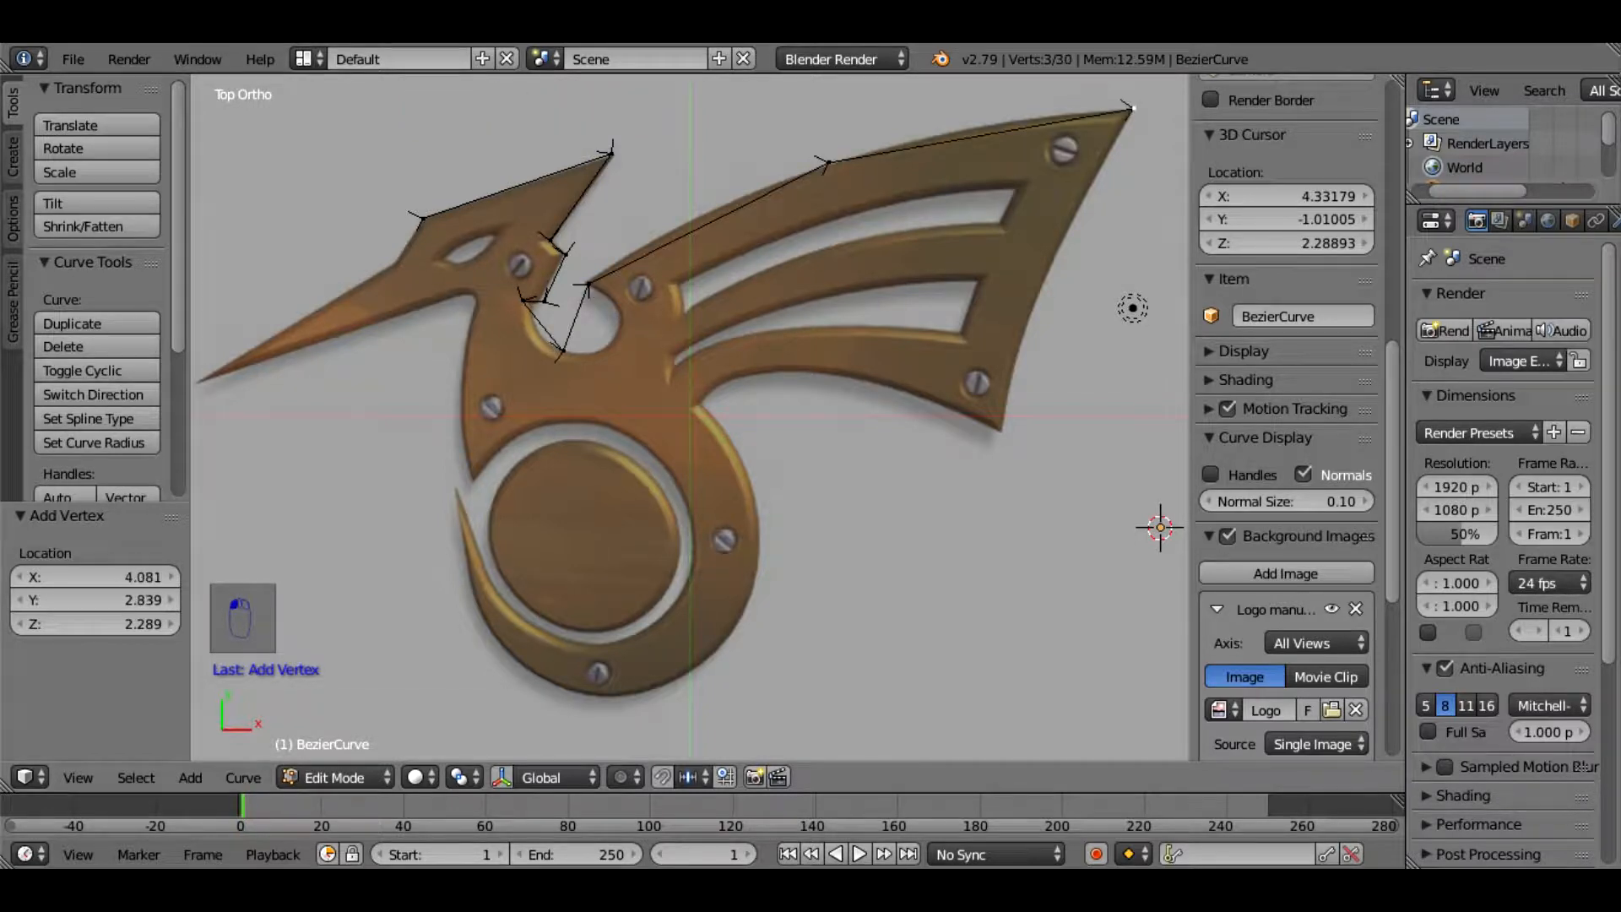
left_click(1053, 267, "ctrl")
left_click(1003, 437, "ctrl")
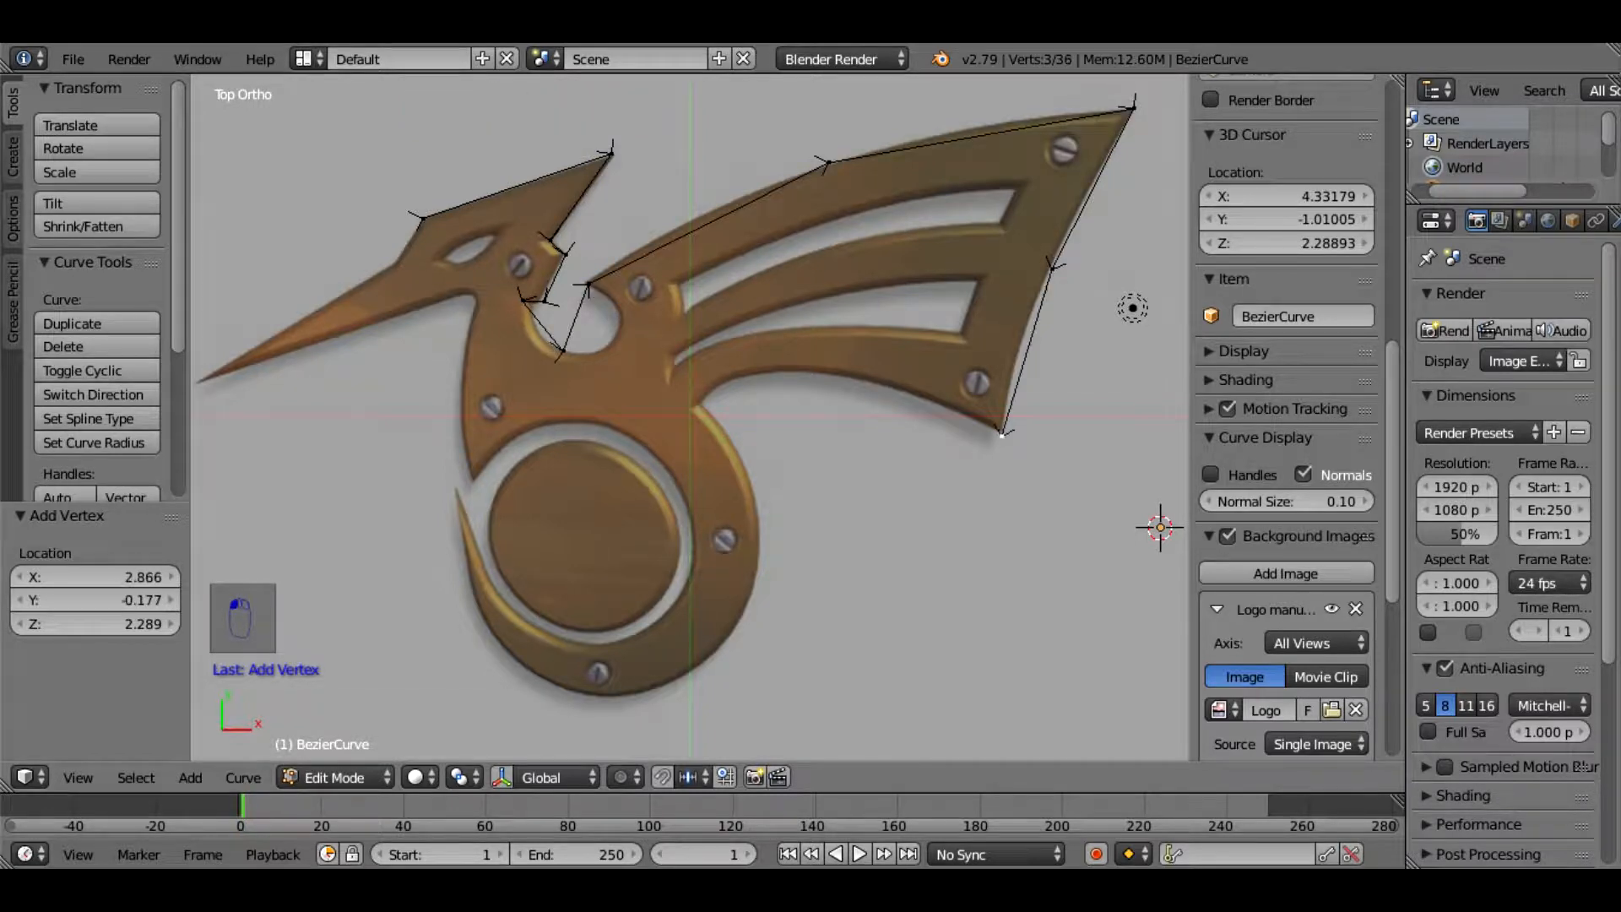
left_click(855, 382, "ctrl")
left_click(704, 400, "ctrl")
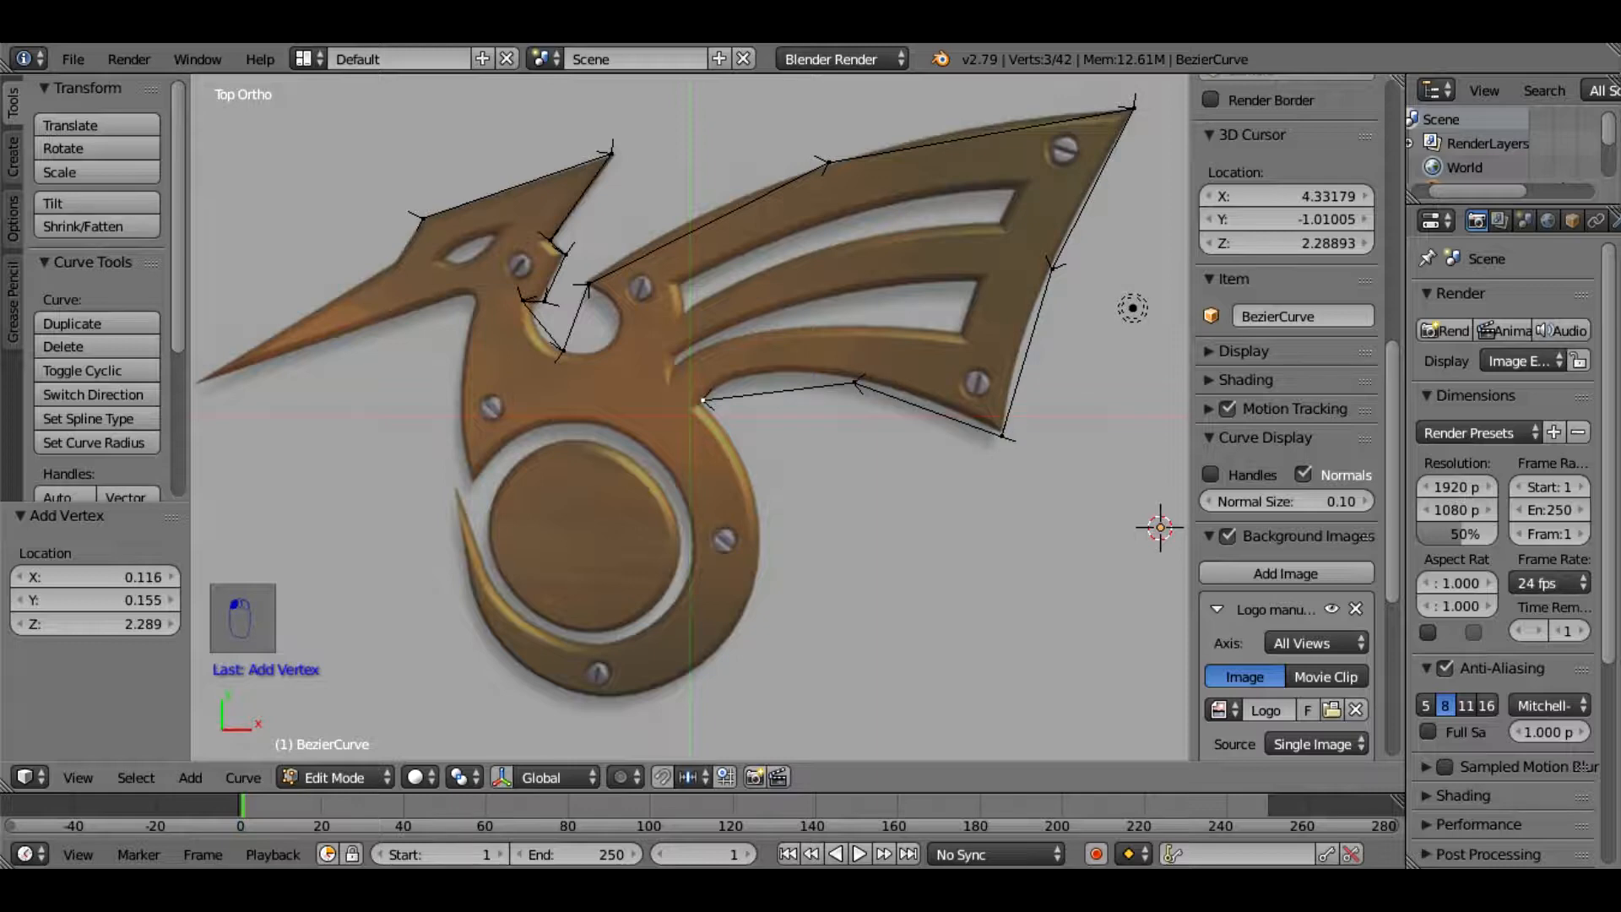
Add curve points along the outer edge of the bird's round tail, ending at the pointed tail tip
left_click(757, 555, "ctrl")
left_click(668, 685, "ctrl")
left_click(533, 672, "ctrl")
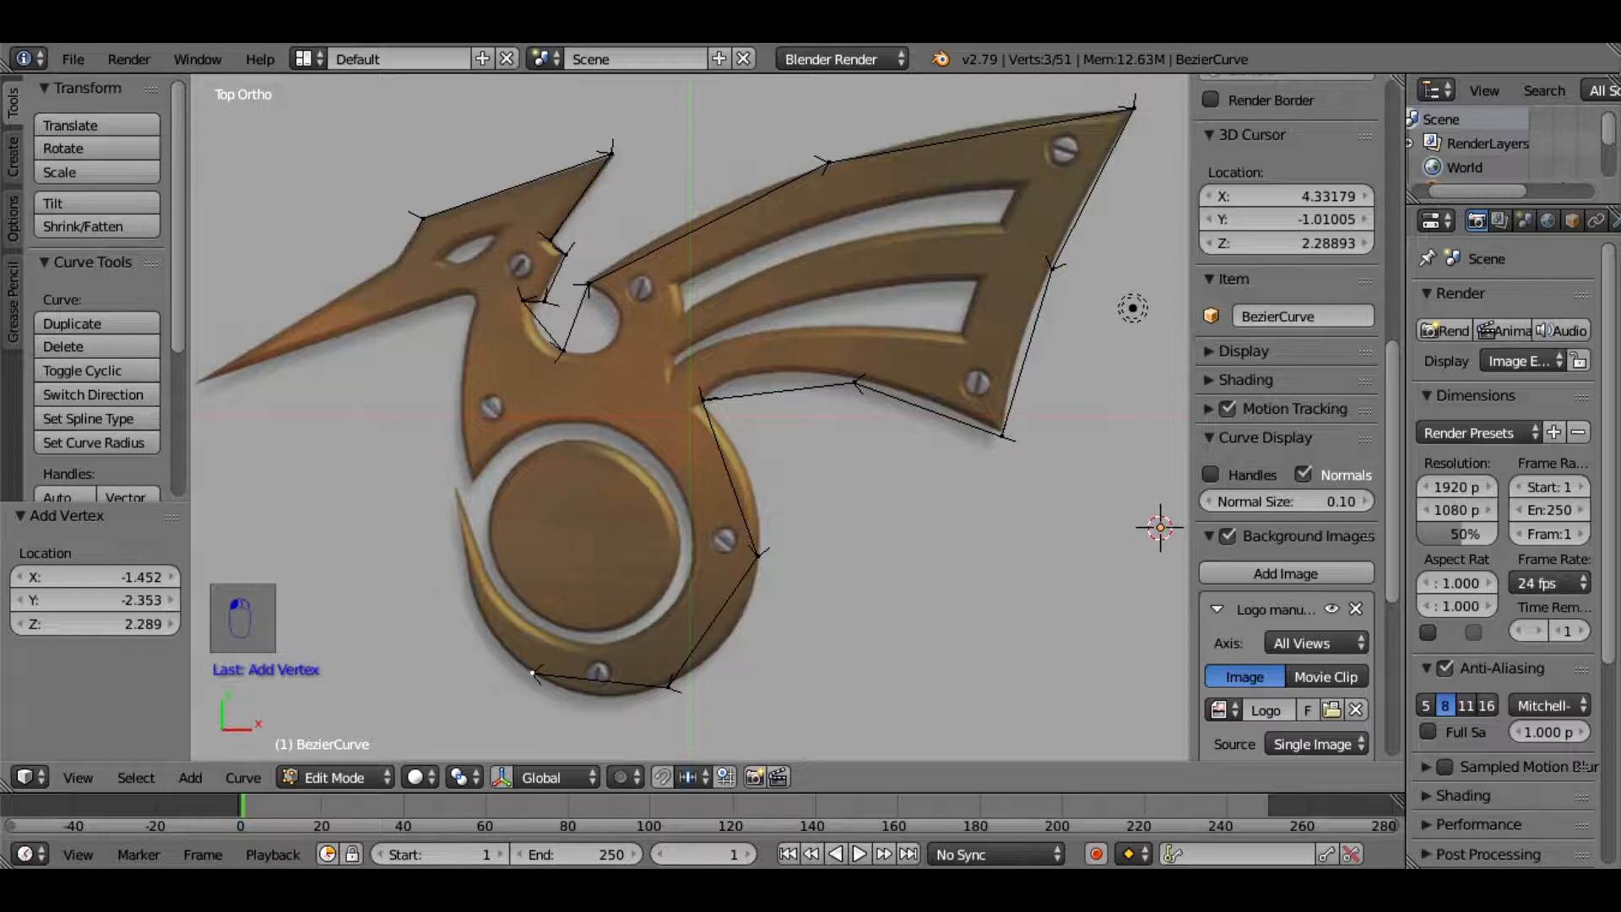
left_click(468, 577, "ctrl")
left_click(453, 487, "ctrl")
Add curve points along the tail ring's inner edge around the disc, ending at the body's lower corner
left_click(480, 547, "ctrl")
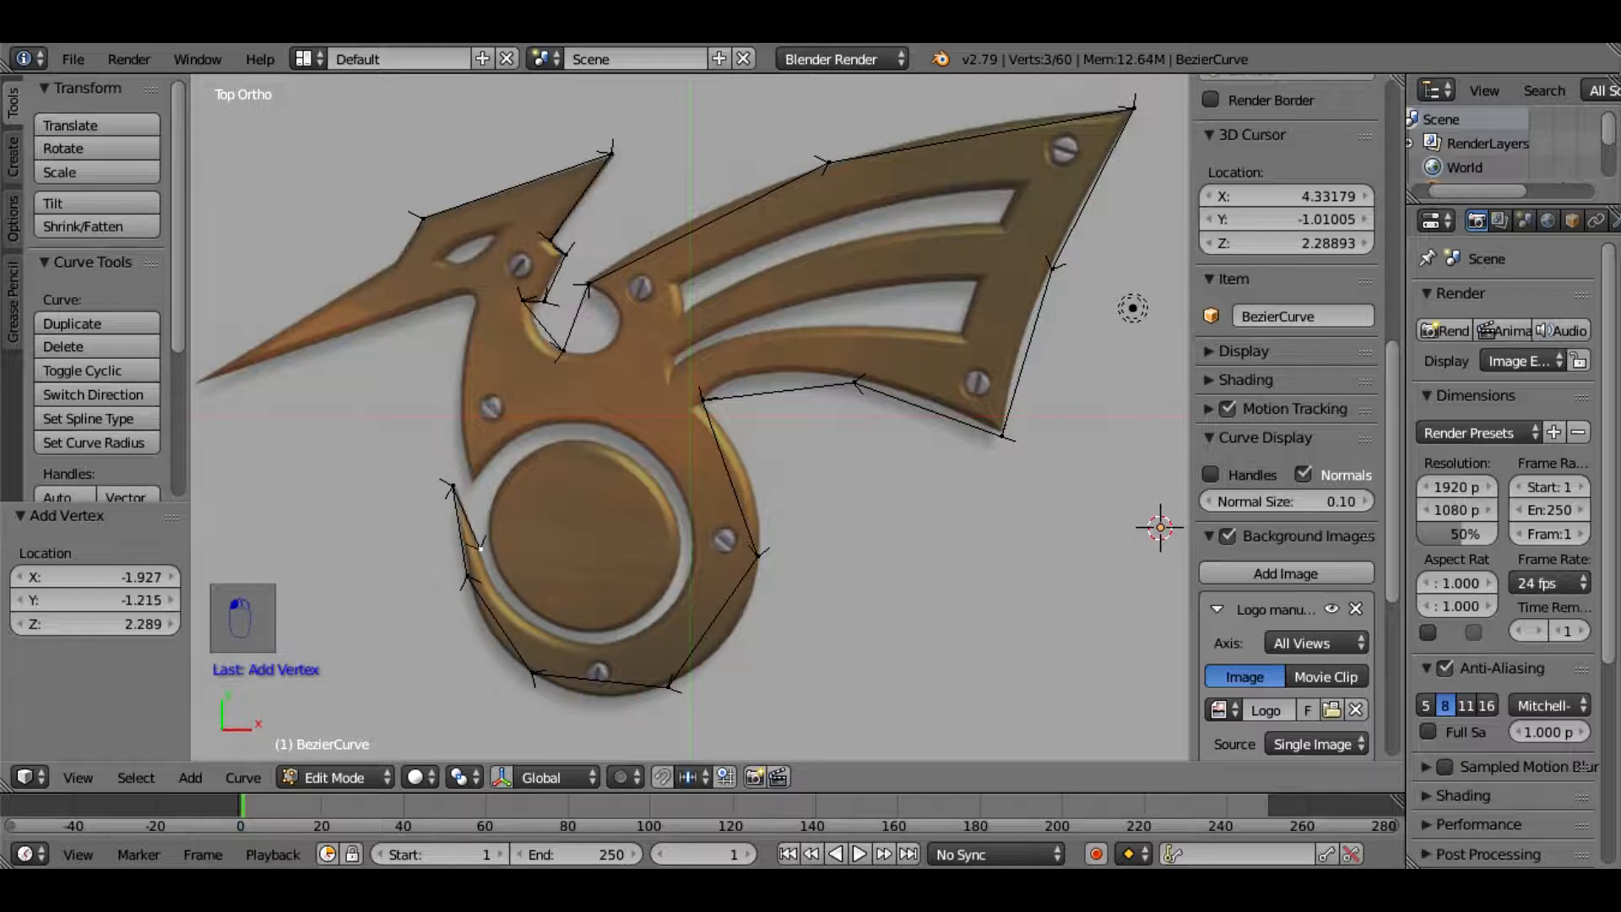
left_click(517, 618, "ctrl")
left_click(613, 644, "ctrl")
left_click(689, 579, "ctrl")
left_click(673, 476, "ctrl")
left_click(559, 420, "ctrl")
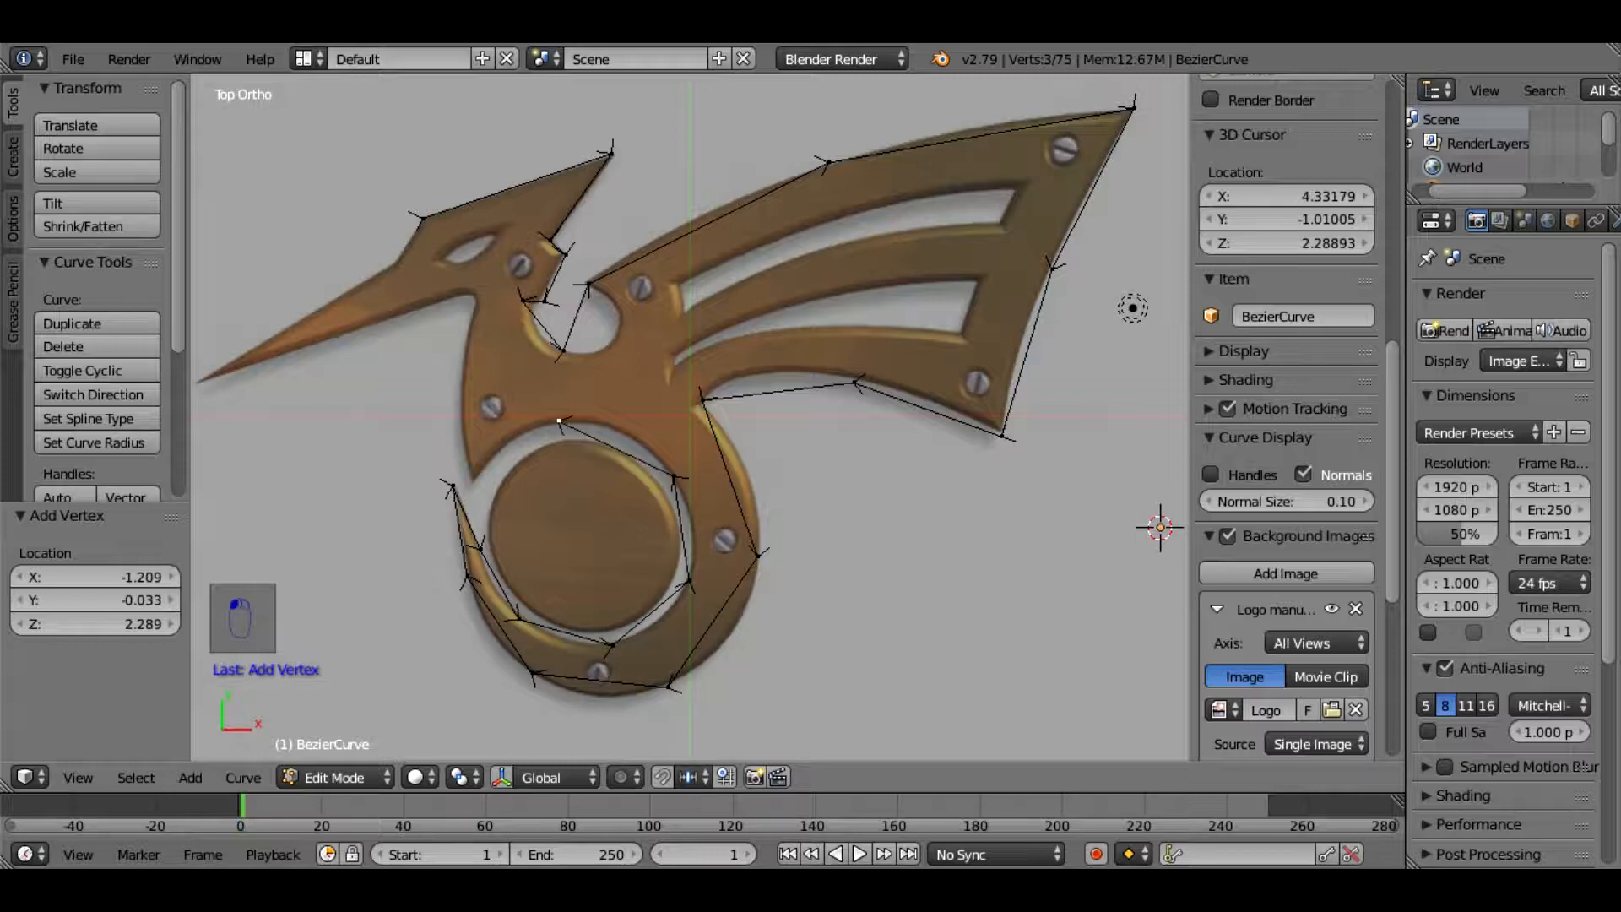
left_click(472, 475, "ctrl")
Trace the breast, throat and beak, and close the outline with a segment to the first point on the brow
left_click(464, 342, "ctrl")
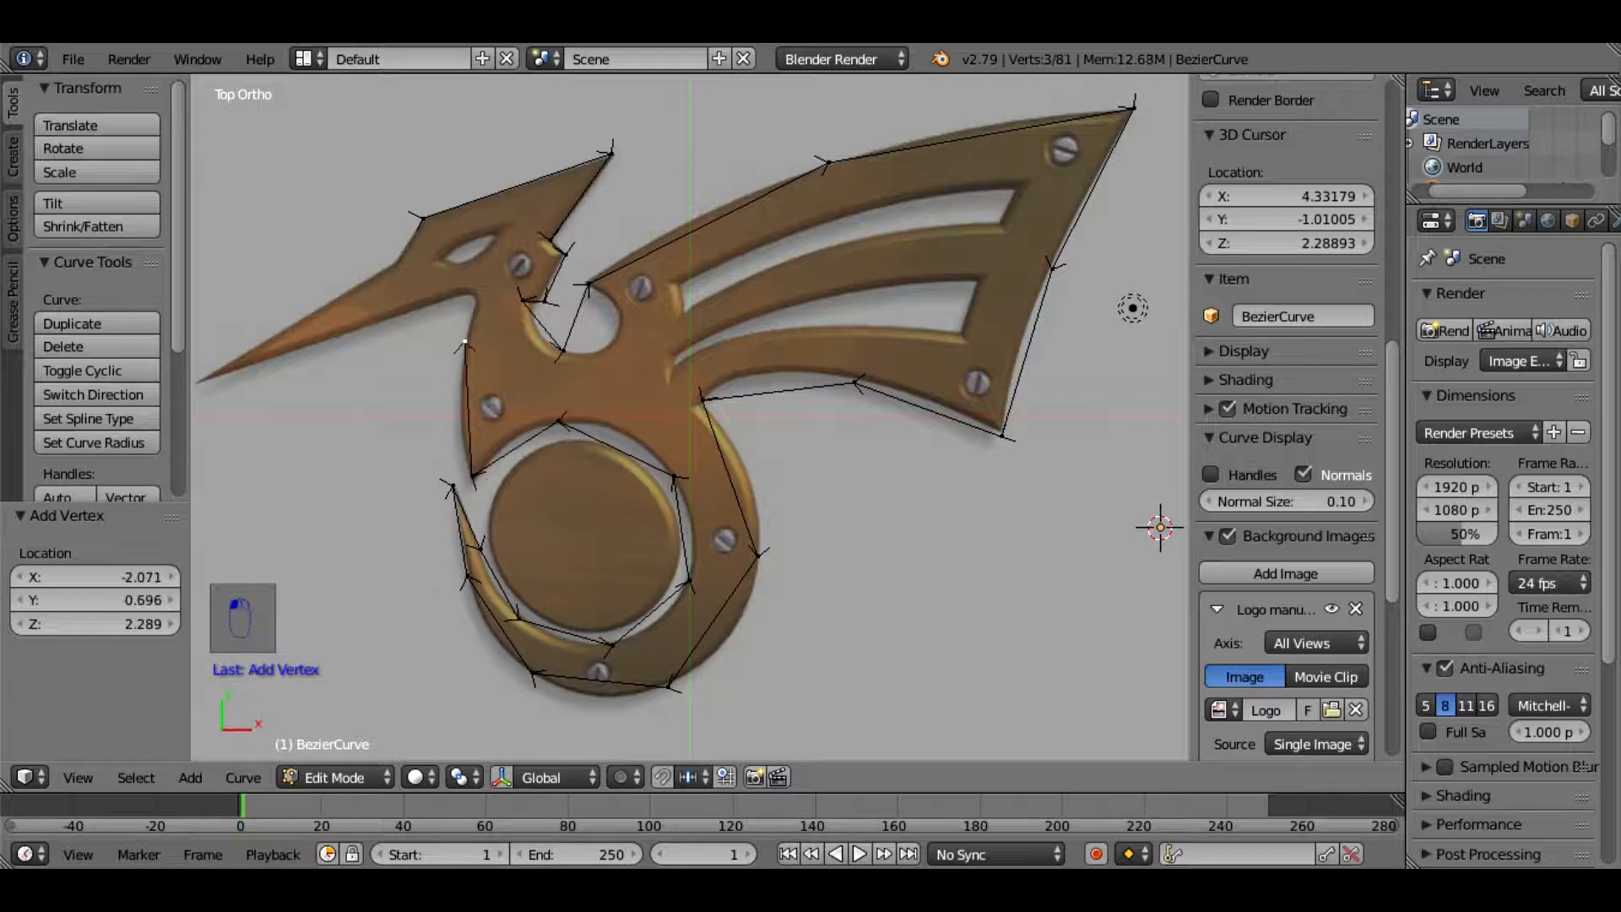
left_click(441, 301, "ctrl")
left_click(197, 385, "ctrl")
left_click(394, 260, "ctrl")
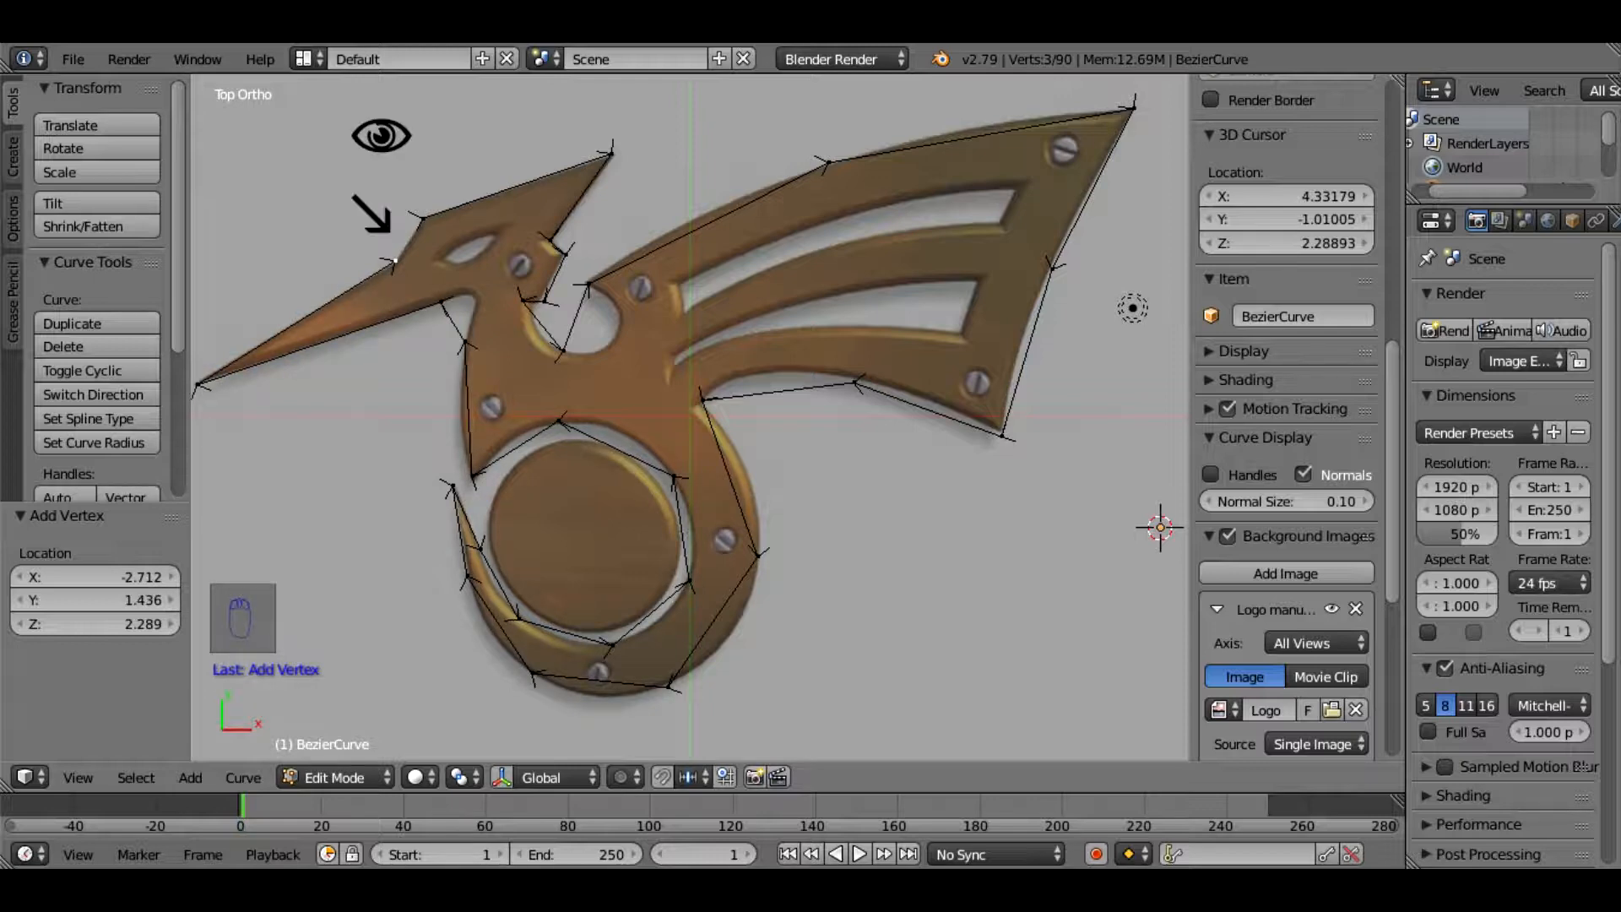
right_click(422, 218, "shift")
key("f")
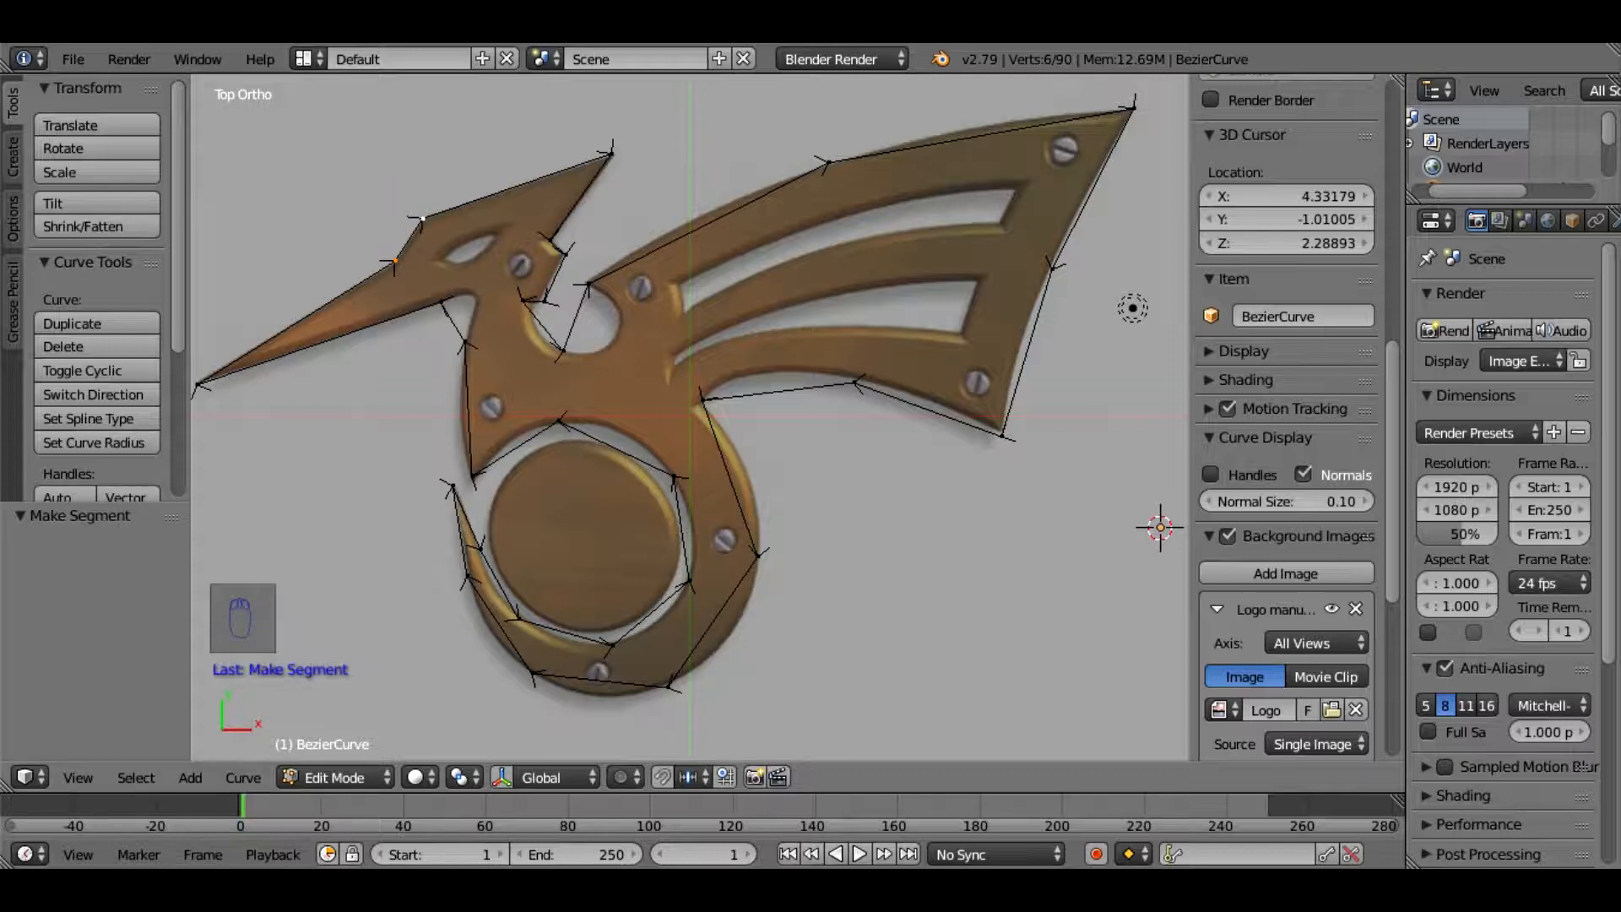
Change the curve's shape from 3D to 2D so the outline is filled, and return to the top view
mouse_move(689, 417)
middle_mouse_down()
mouse_move(689, 323)
mouse_move(667, 380)
mouse_move(681, 421)
middle_mouse_up()
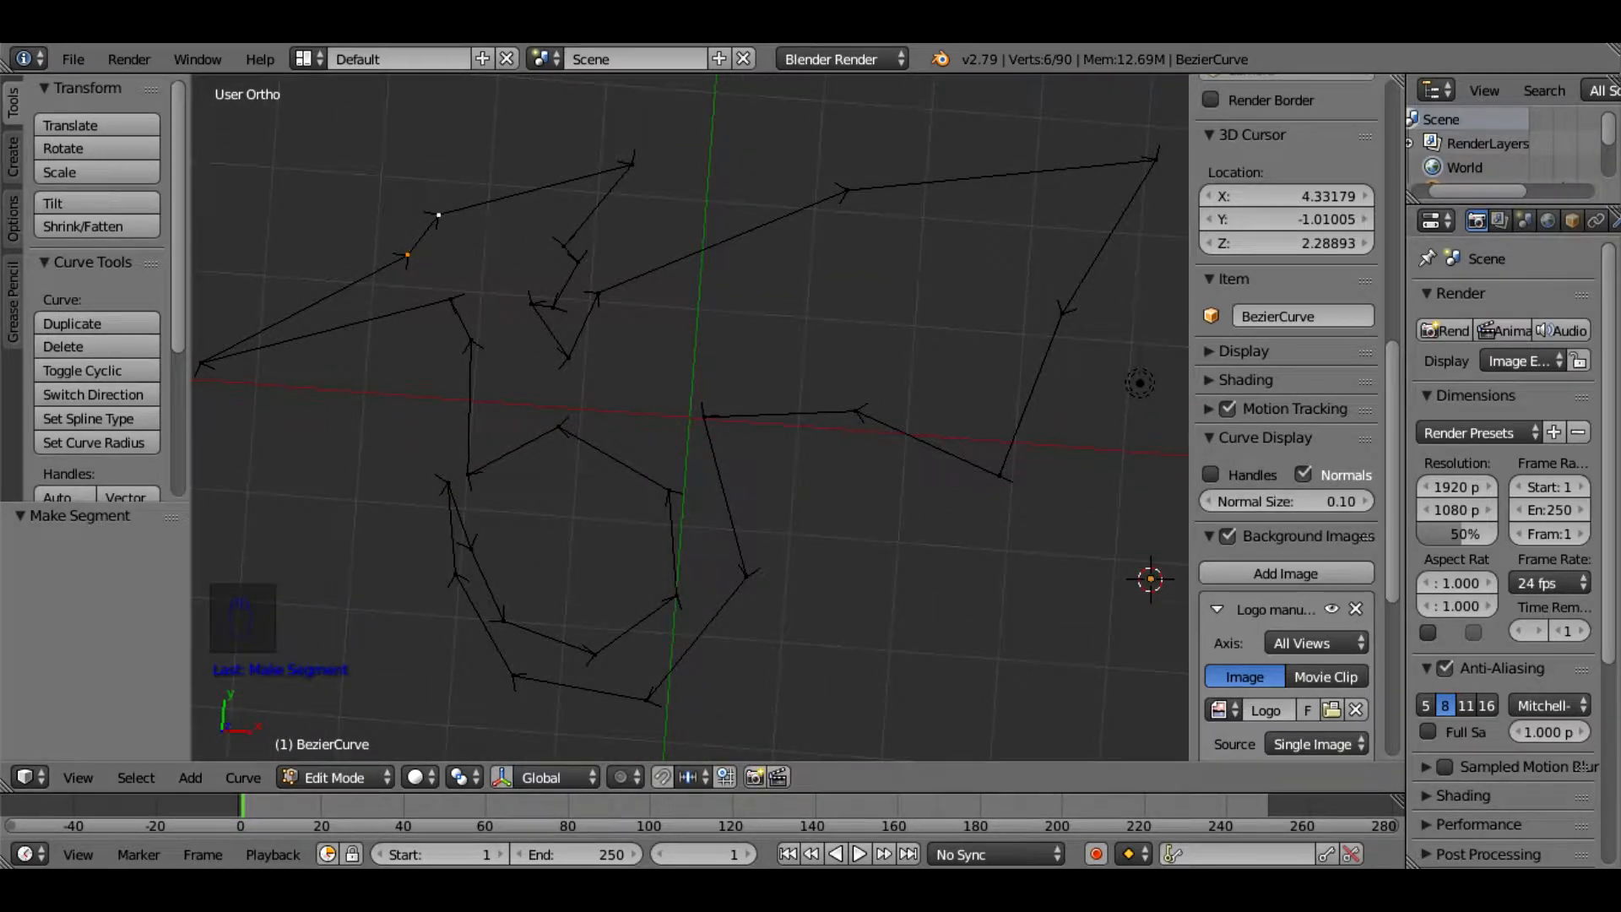
left_click_drag(1403, 419, 1305, 420)
left_click(1544, 220)
left_click(1385, 373)
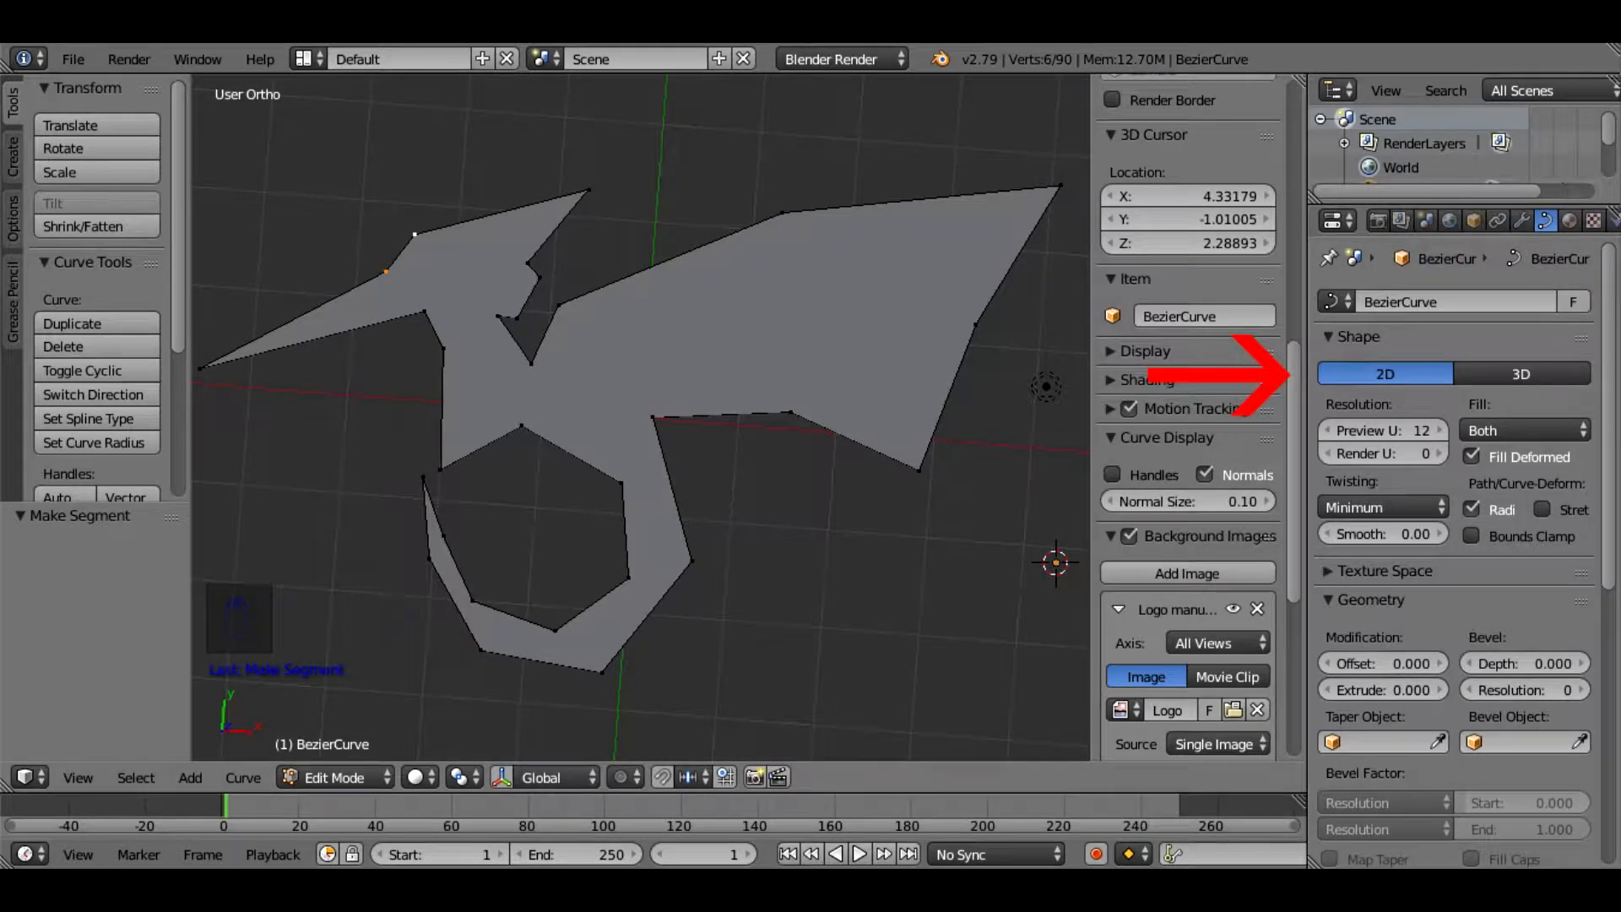
key("KP_7")
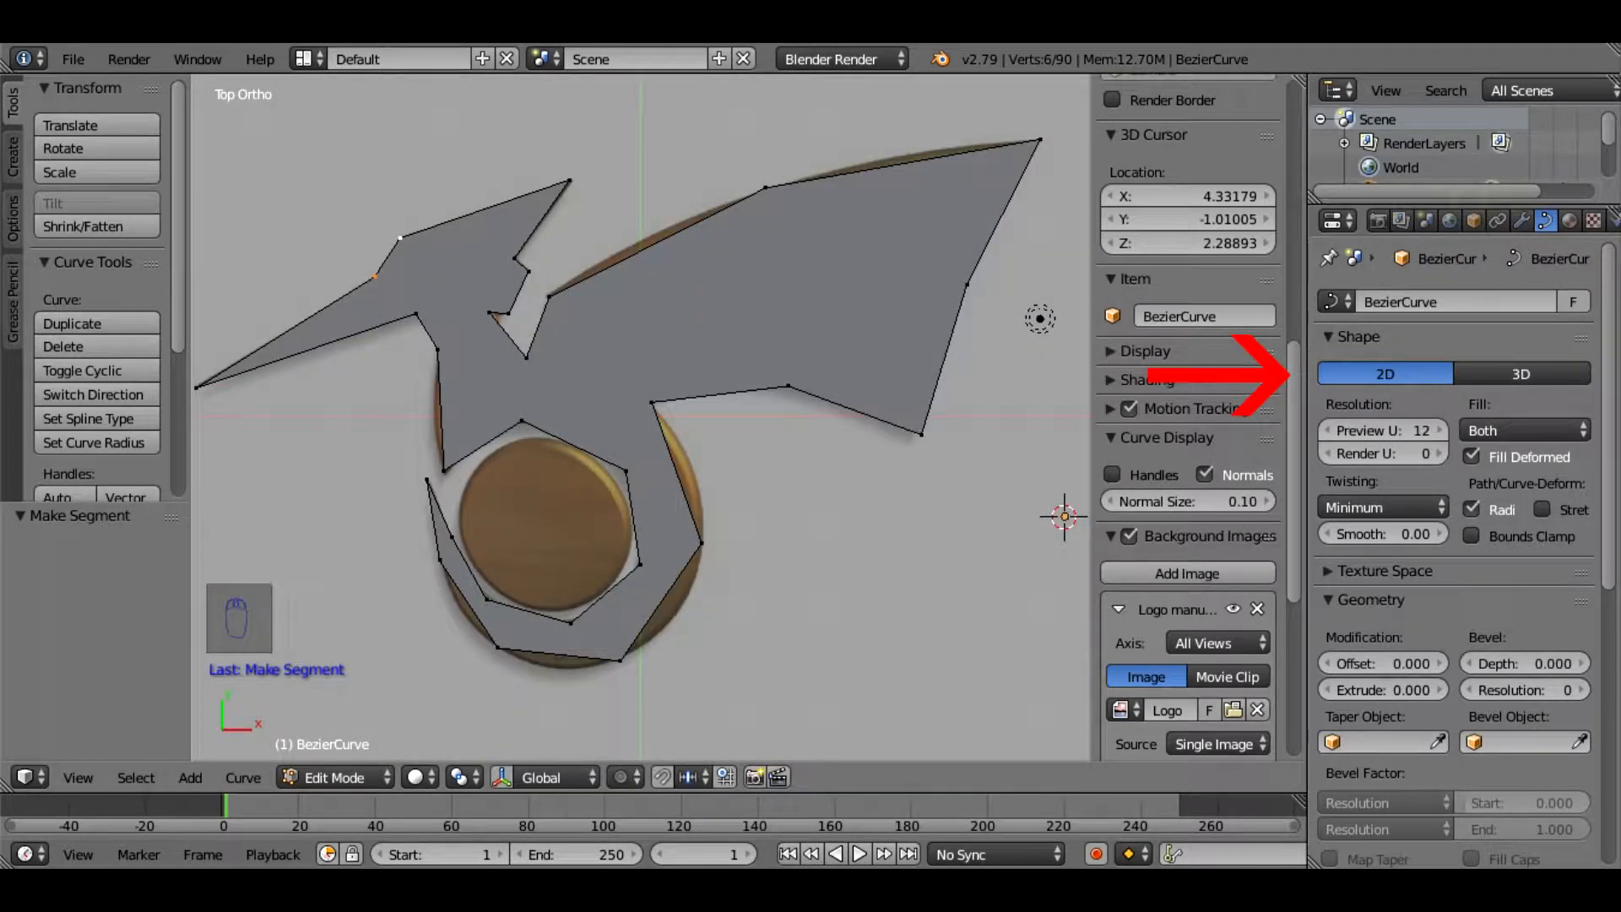
Show the Bezier handles again and display the background image in front of the curve
scroll(1187, 418, "down", 3)
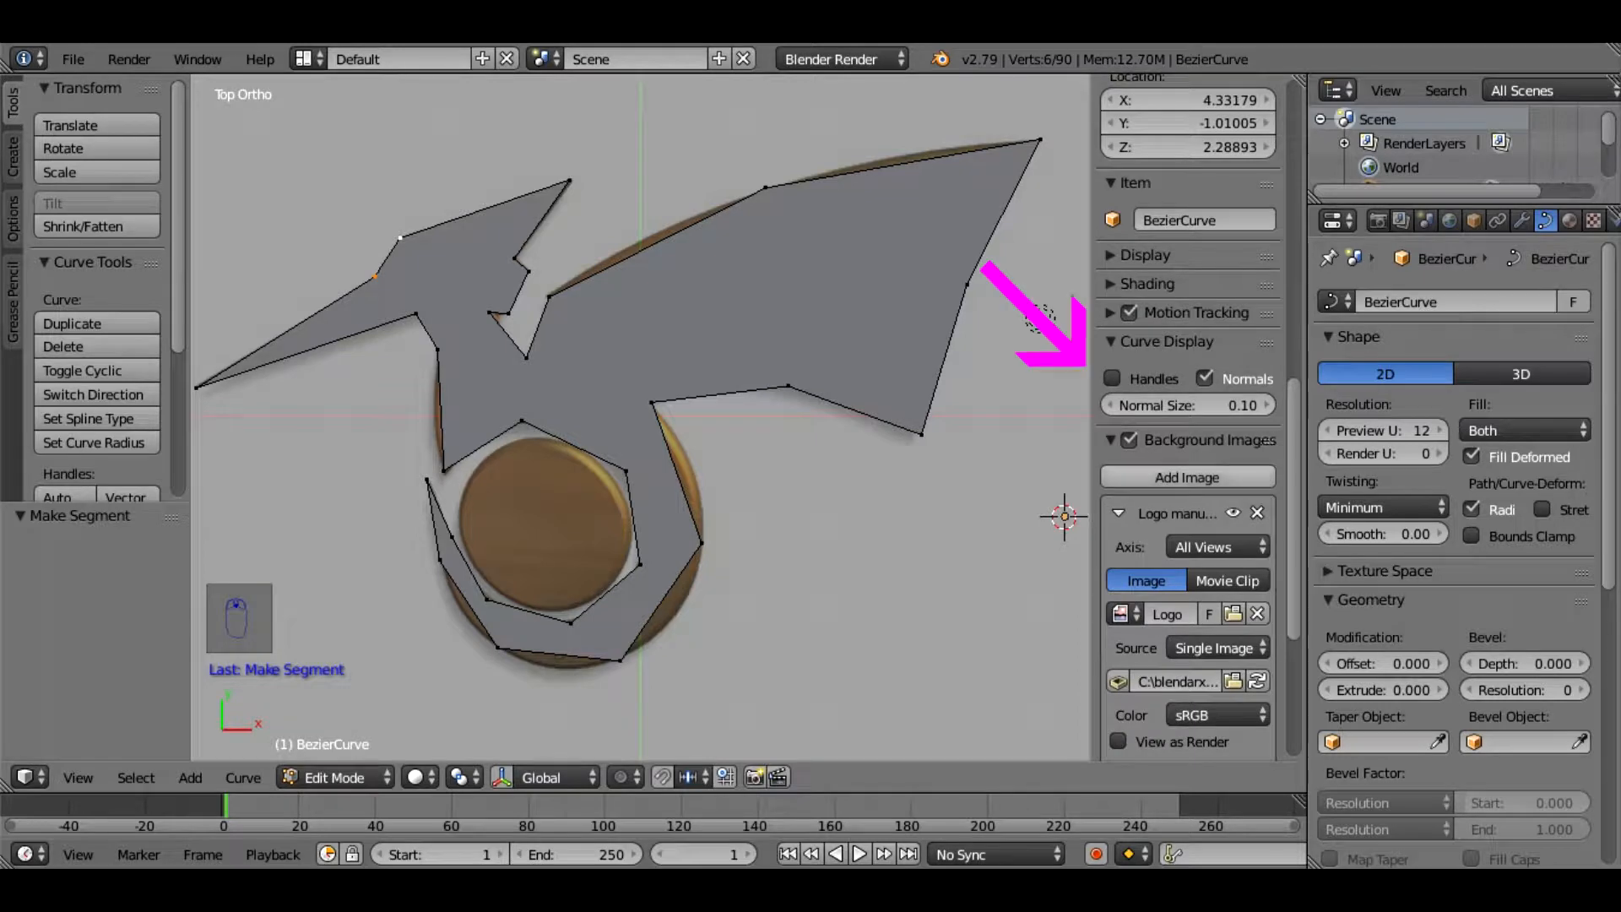
left_click(1113, 378)
scroll(1039, 317, "up", 1)
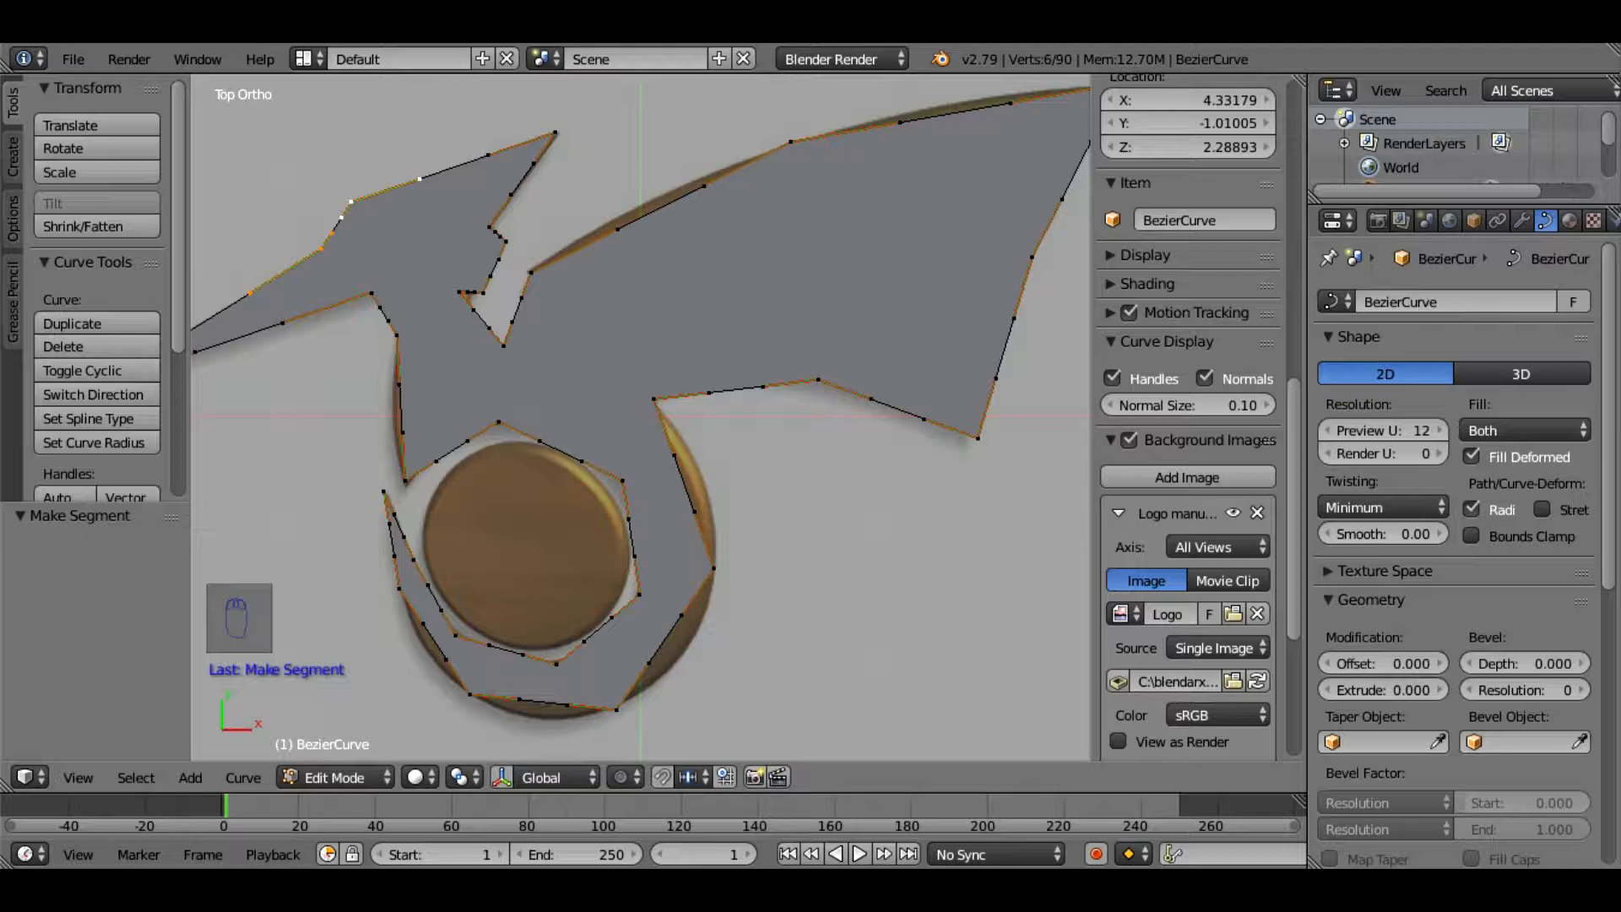
scroll(1189, 422, "down", 4)
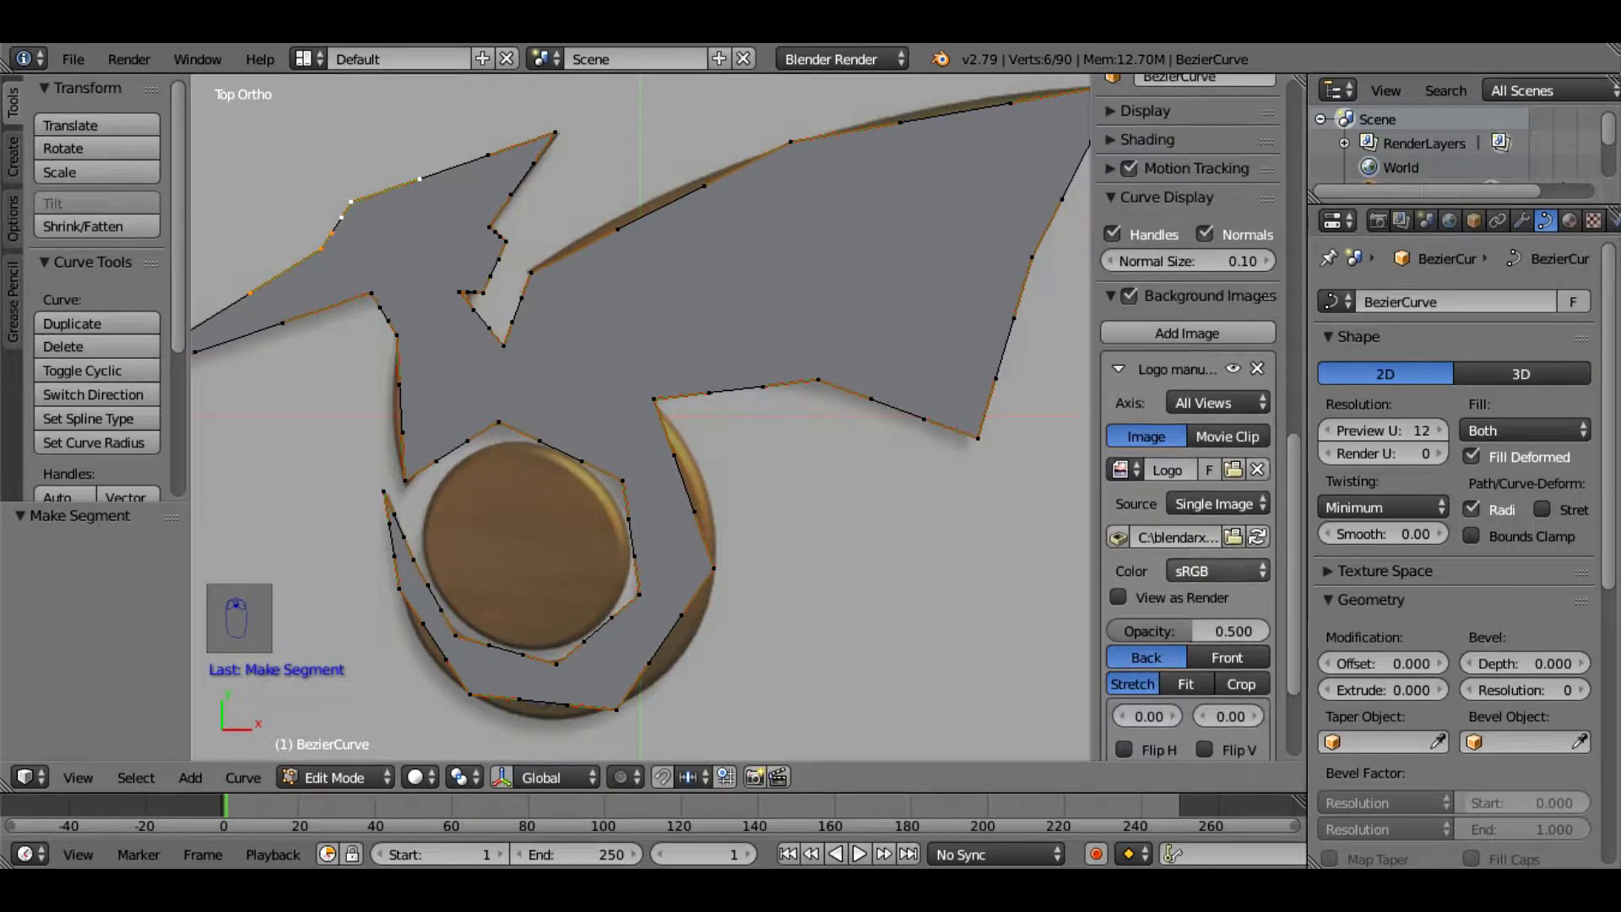
left_click(1227, 657)
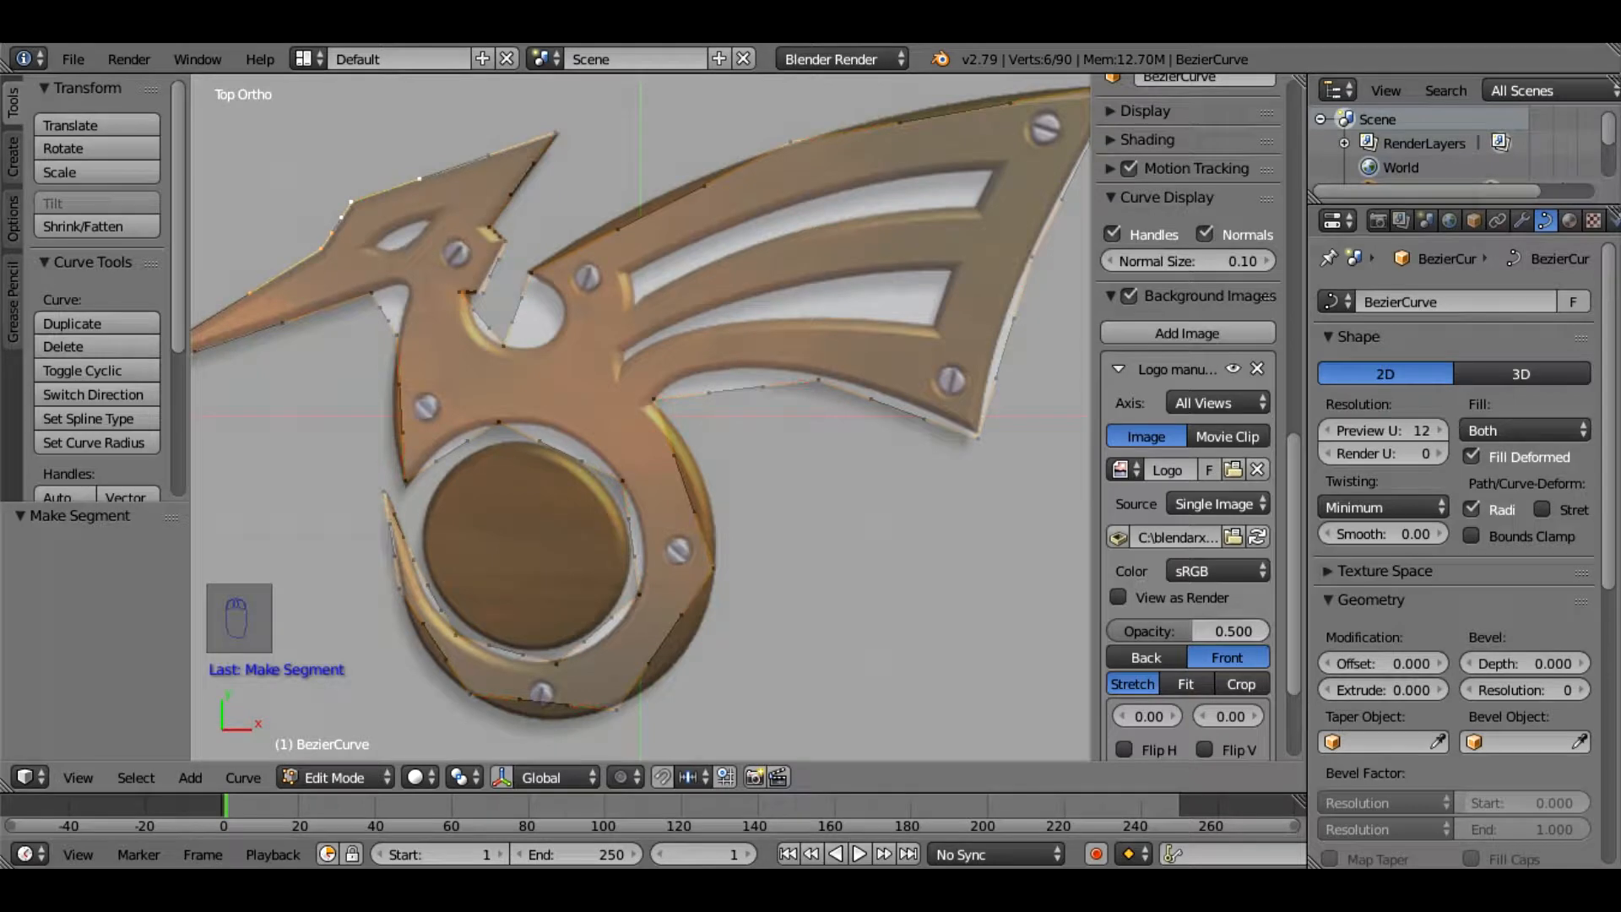
Nudge the crest tip point horizontally and vertically onto the tip in the reference image
right_click(351, 201)
left_click(557, 134)
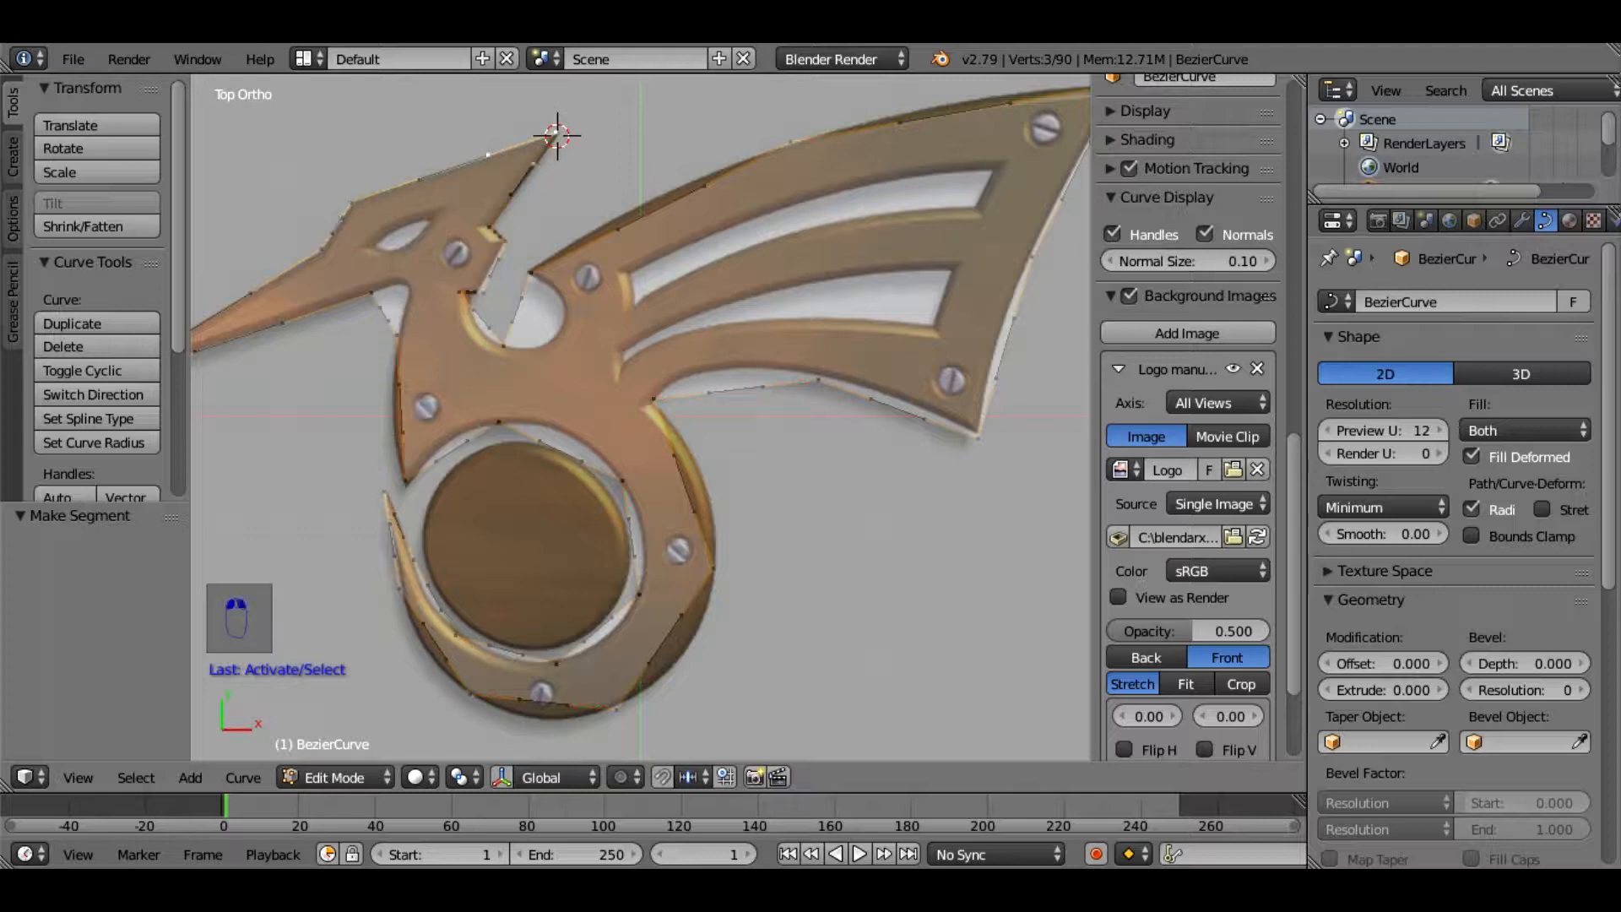
left_click(557, 131)
middle_click_drag(557, 130, 582, 282, "shift")
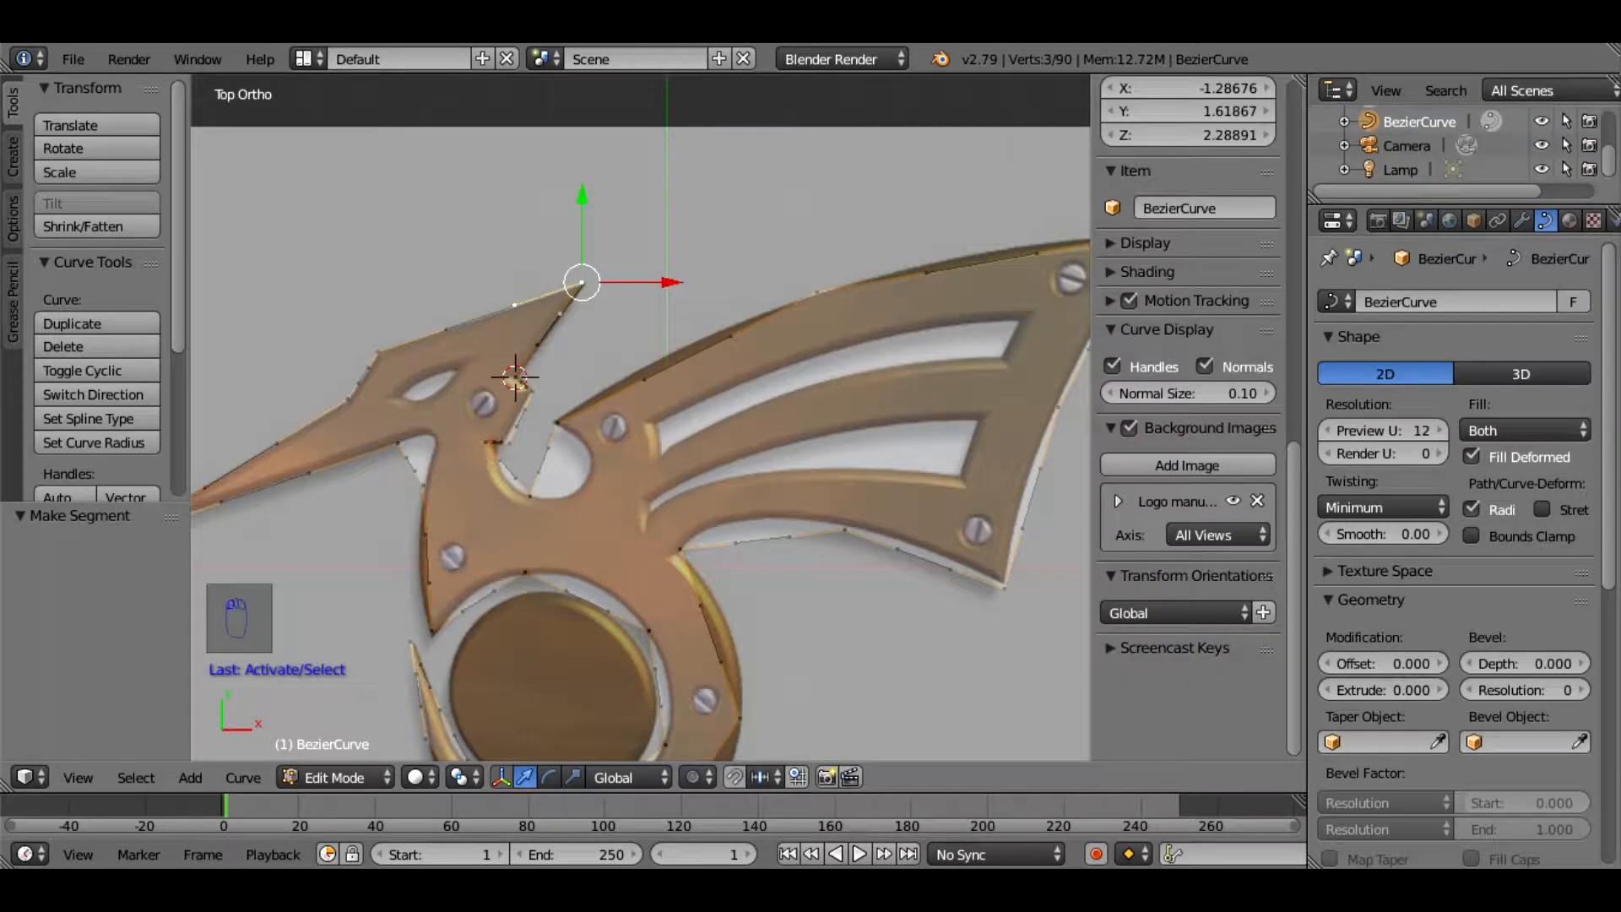
left_click(581, 283)
left_click(582, 282)
left_click_drag(604, 282, 611, 282)
scroll(610, 282, "up", 3)
left_click_drag(550, 127, 550, 127)
Align the point at the crest's base, the crest tip and its lower handle with the reference edge
left_click(421, 347)
right_click(423, 346)
left_click_drag(498, 346, 500, 346)
right_click(508, 239)
left_click_drag(591, 239, 587, 238)
left_click(550, 184)
right_click(550, 185)
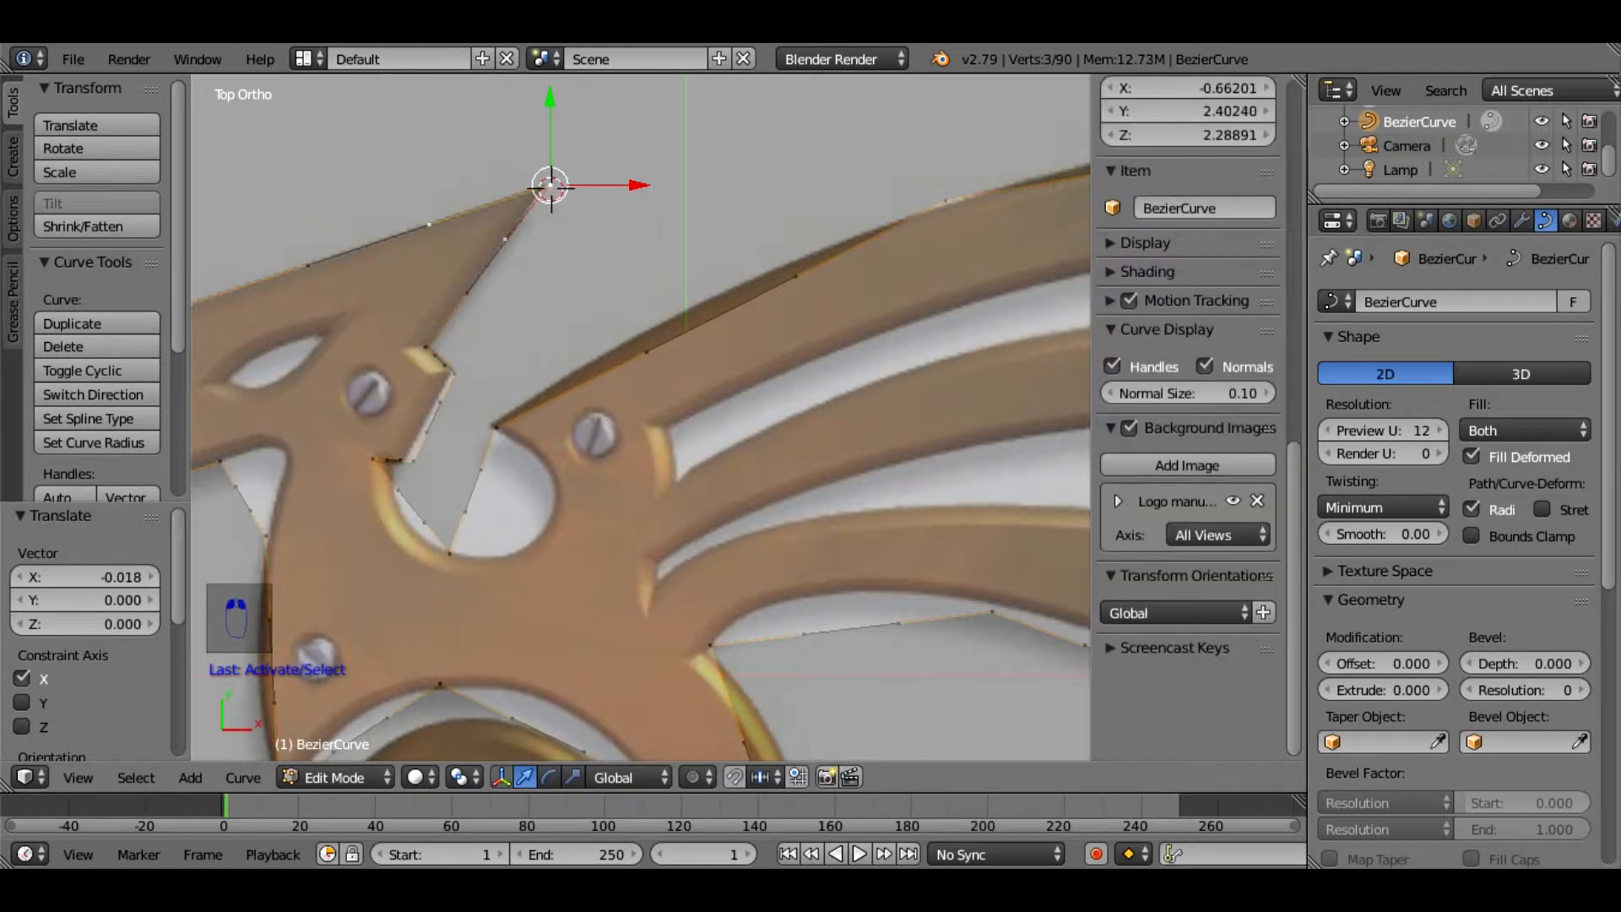
left_click_drag(549, 185, 548, 186)
Move the lower and outer corner points of the notch behind the head onto the reference corners
right_click(395, 460)
right_click(413, 461)
left_click_drag(492, 461, 483, 461)
right_click(454, 372)
left_click_drag(537, 373, 537, 373)
left_click_drag(455, 287, 455, 282)
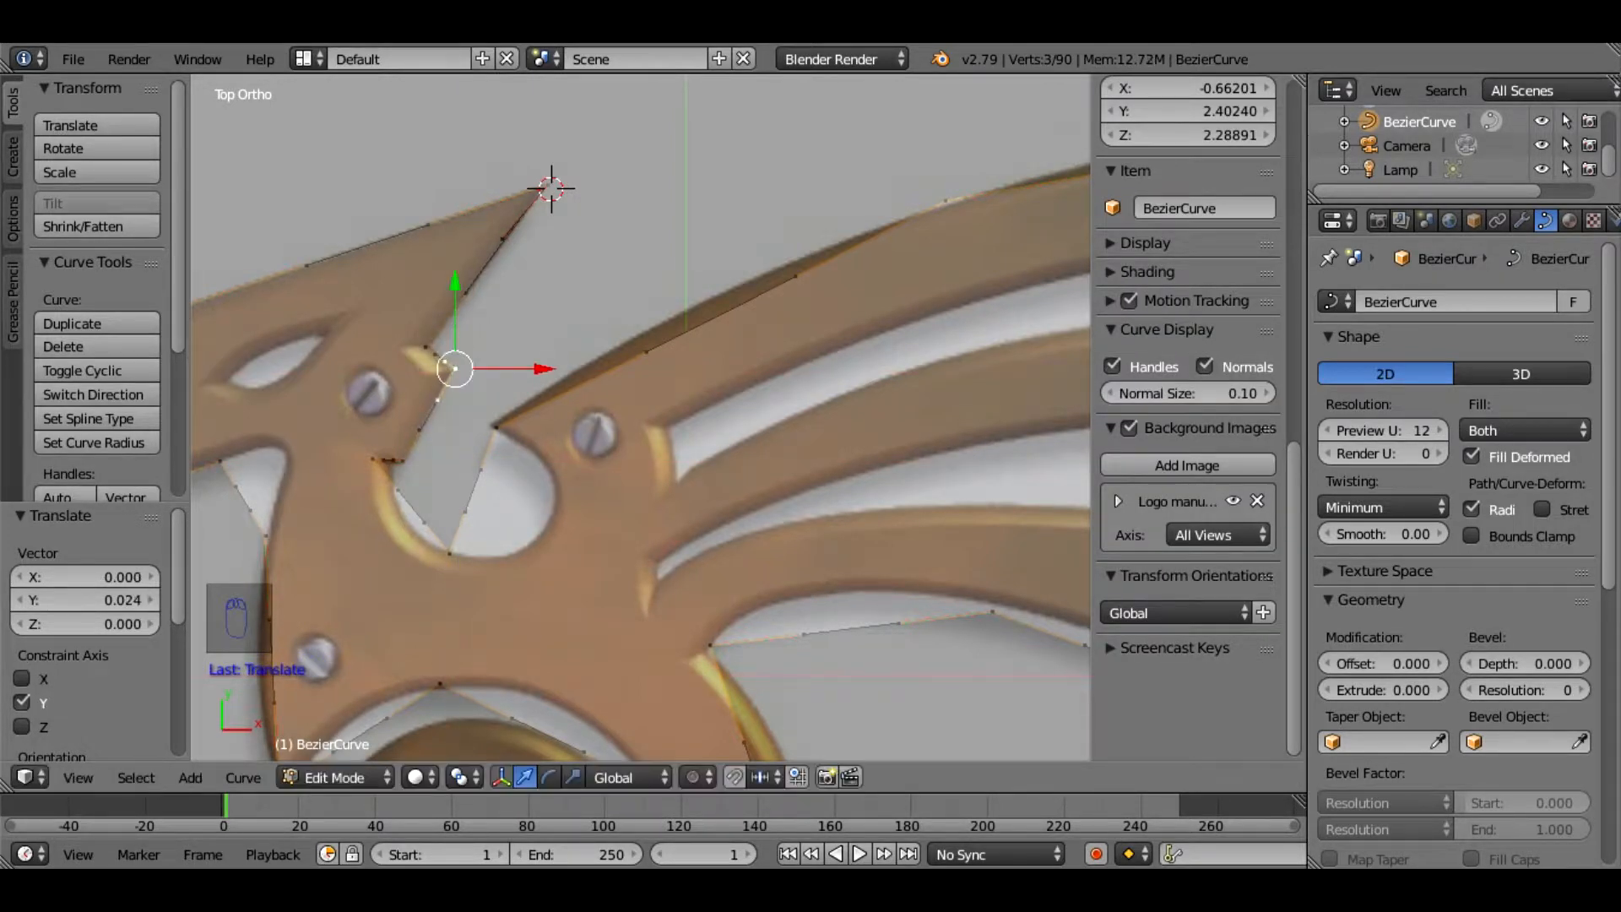
left_click_drag(538, 369, 536, 369)
Turn off the transform manipulator and select the Bezier handle just above the head notch's lower corner
left_click(405, 463)
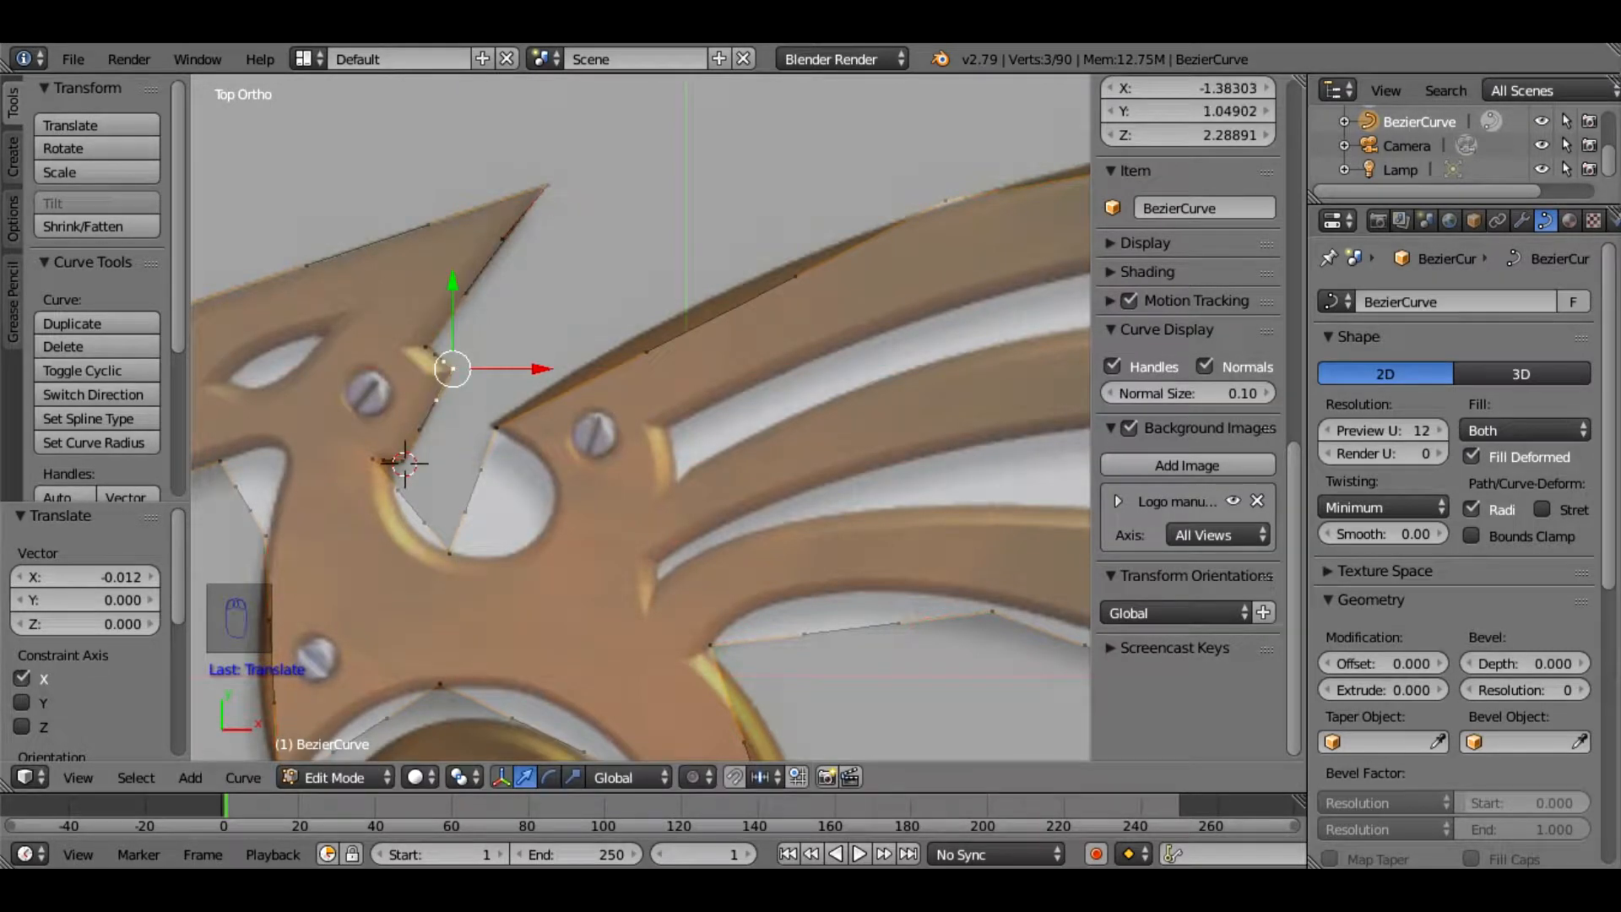
left_click(417, 431)
left_click(397, 458)
left_click(393, 458)
left_click(409, 461)
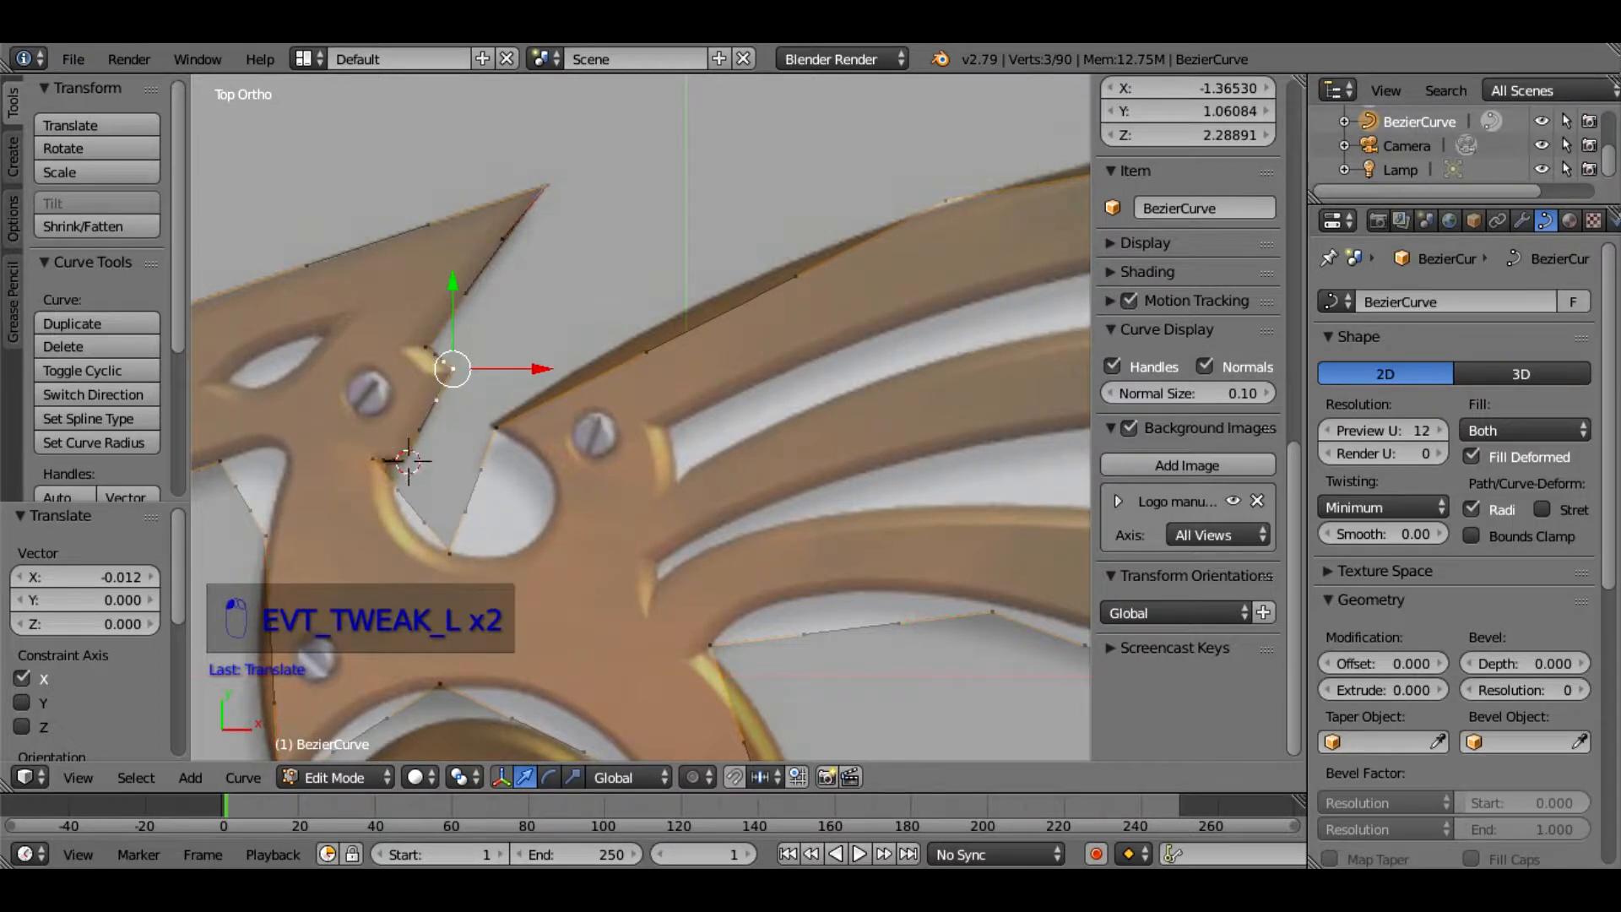
right_click(400, 459)
left_click(416, 427)
left_click(415, 429)
key("ctrl+space")
left_click(409, 459)
right_click(420, 430)
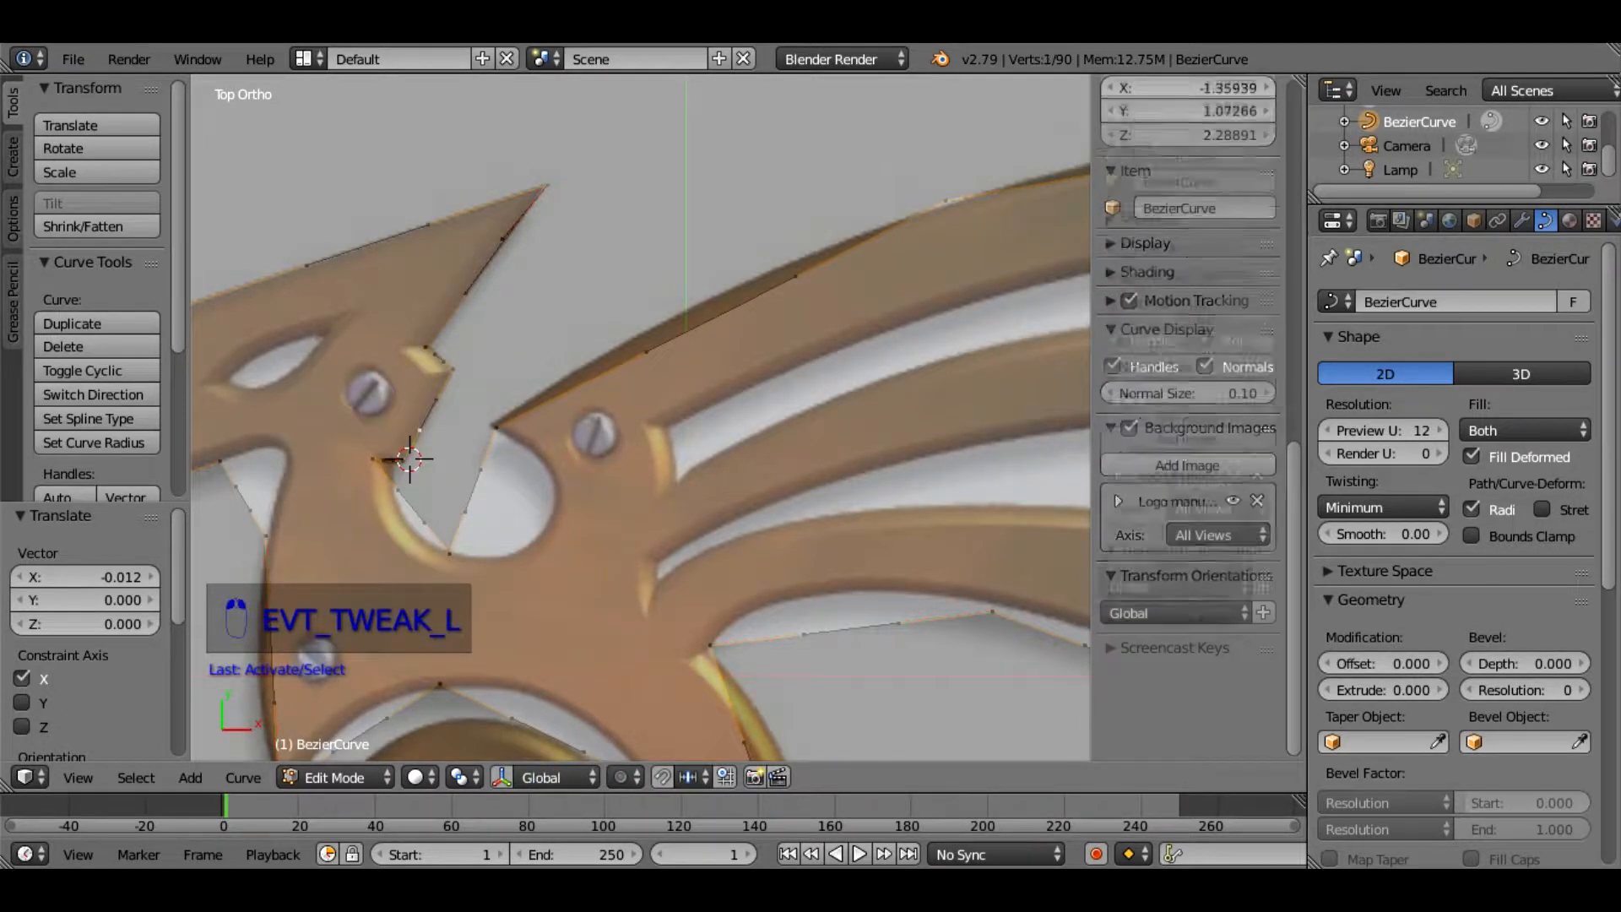
Adjust the Bezier handles around the neck hollow and the upper wing-root point so the curve follows the rounded reference edge
right_click_drag(420, 430, 401, 532)
left_click(373, 459)
left_click(407, 494)
right_click_drag(465, 511, 528, 577)
right_click_drag(480, 469, 619, 487)
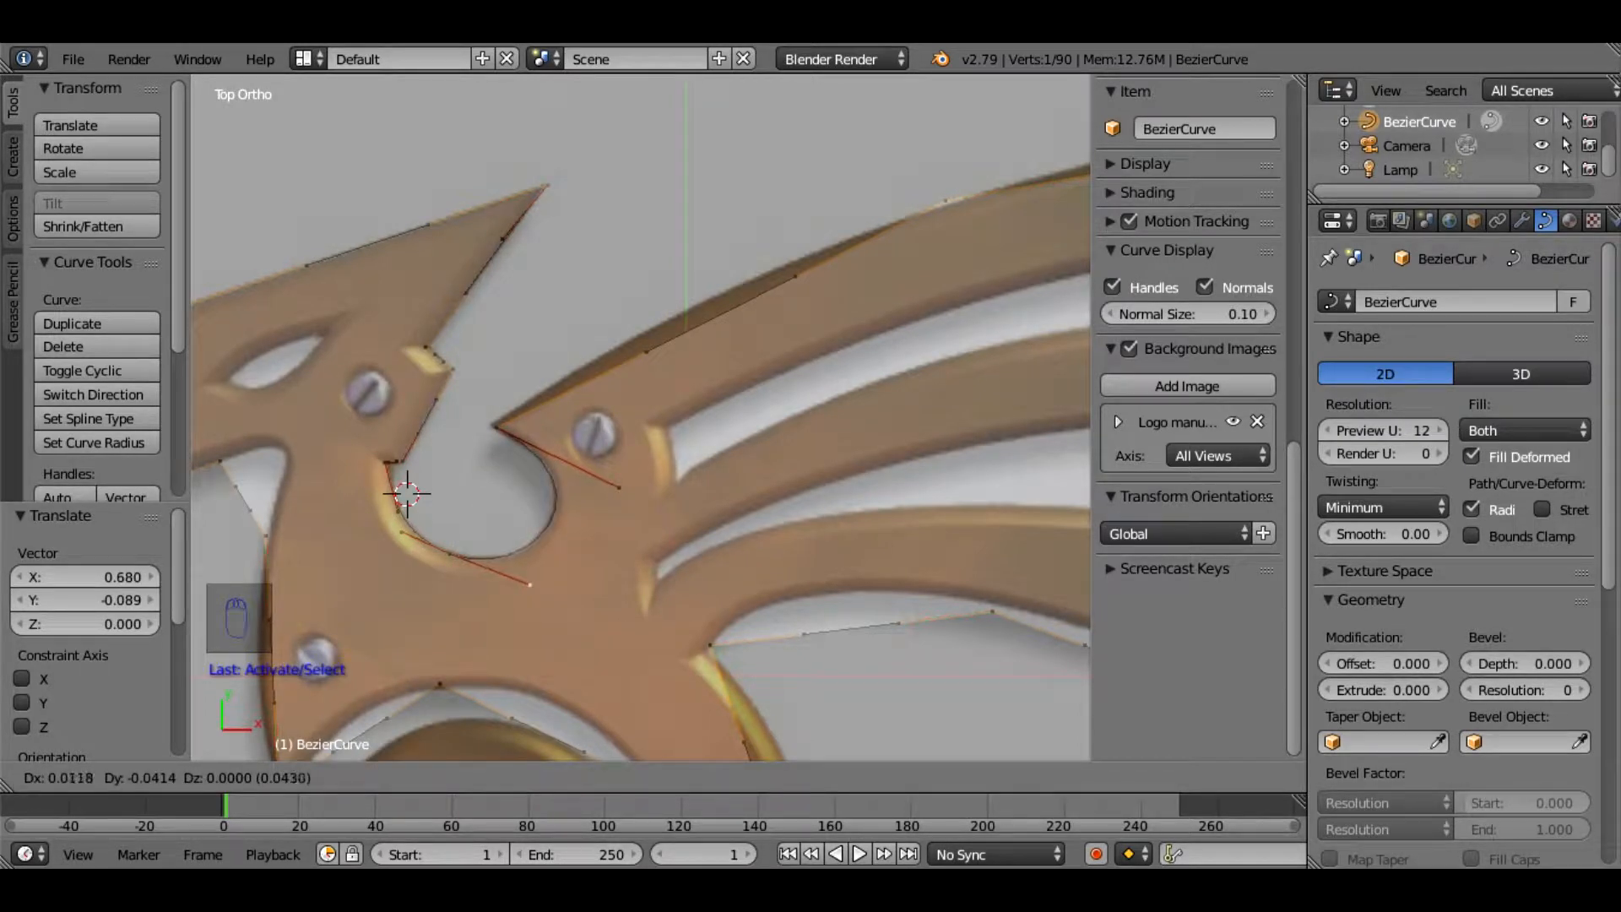
right_click_drag(497, 428, 486, 424)
right_click_drag(608, 484, 622, 481)
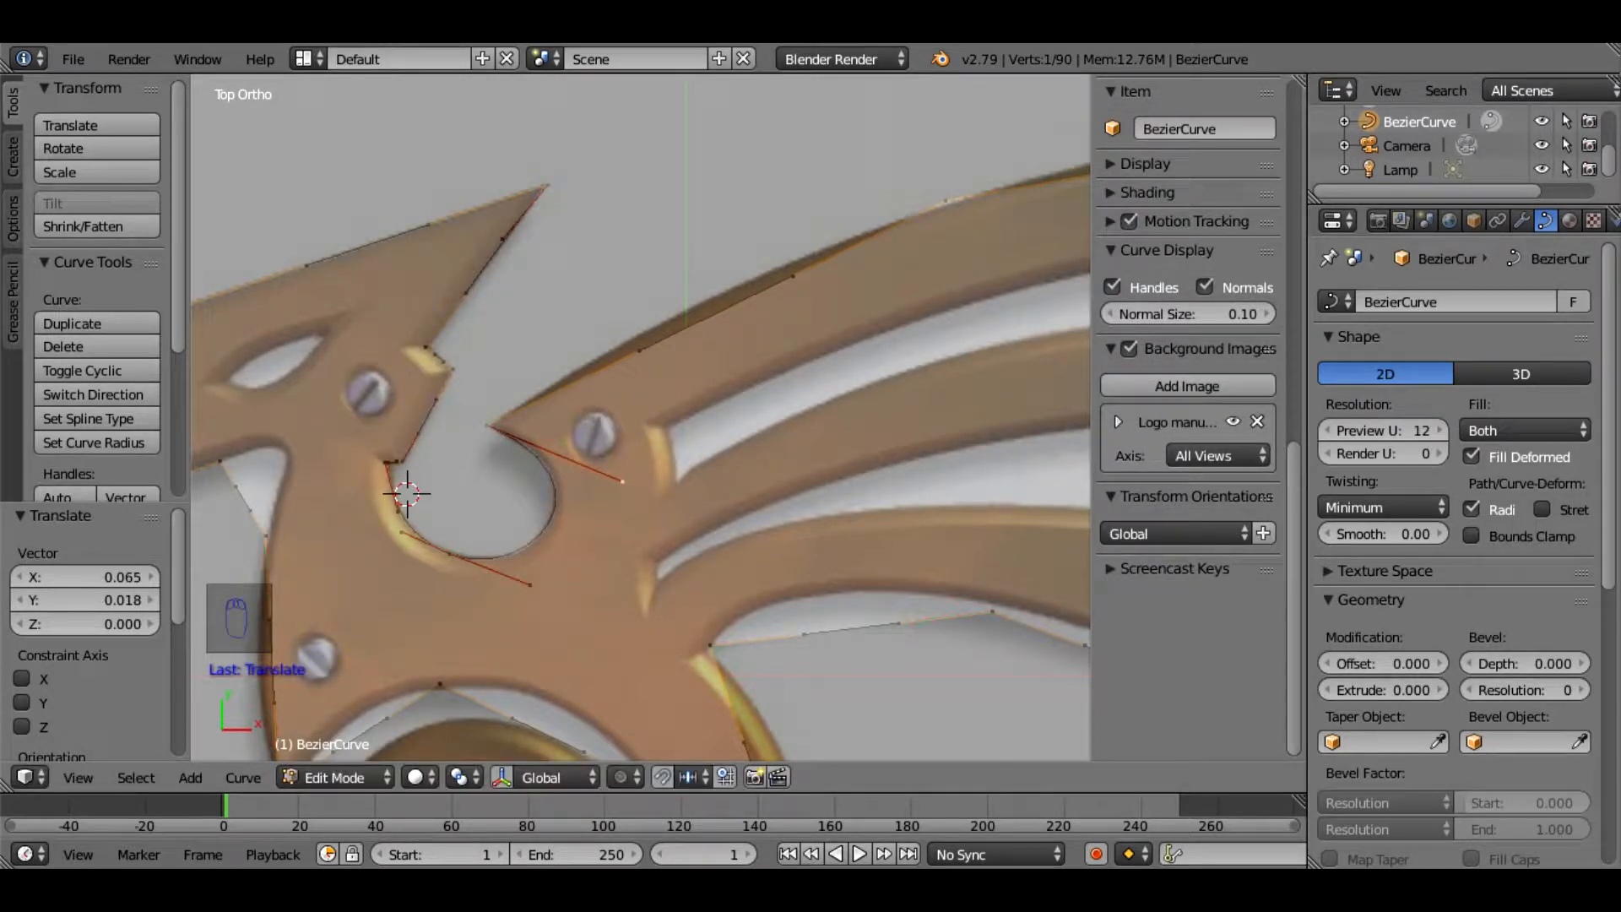
right_click_drag(530, 584, 531, 586)
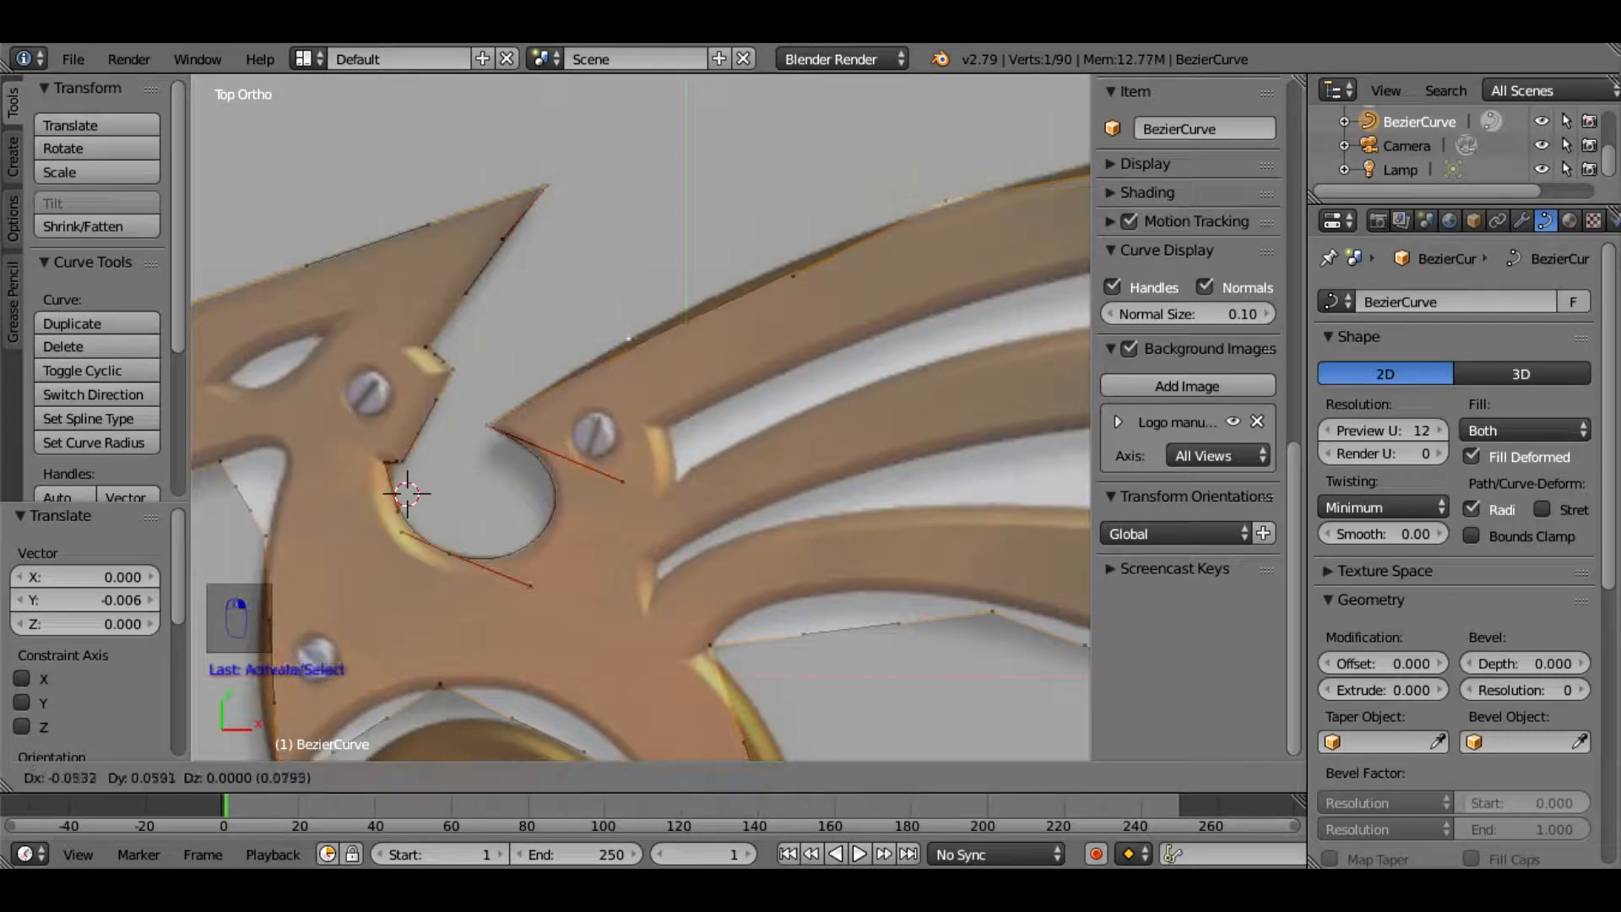
Adjust the midpoint and handles on the inner half of the wing's upper edge to match the reference arc
right_click_drag(792, 277, 786, 259)
right_click_drag(946, 200, 944, 205)
right_click_drag(786, 263, 790, 254)
scroll(641, 417, "down", 2)
middle_click_drag(790, 254, 510, 268, "shift")
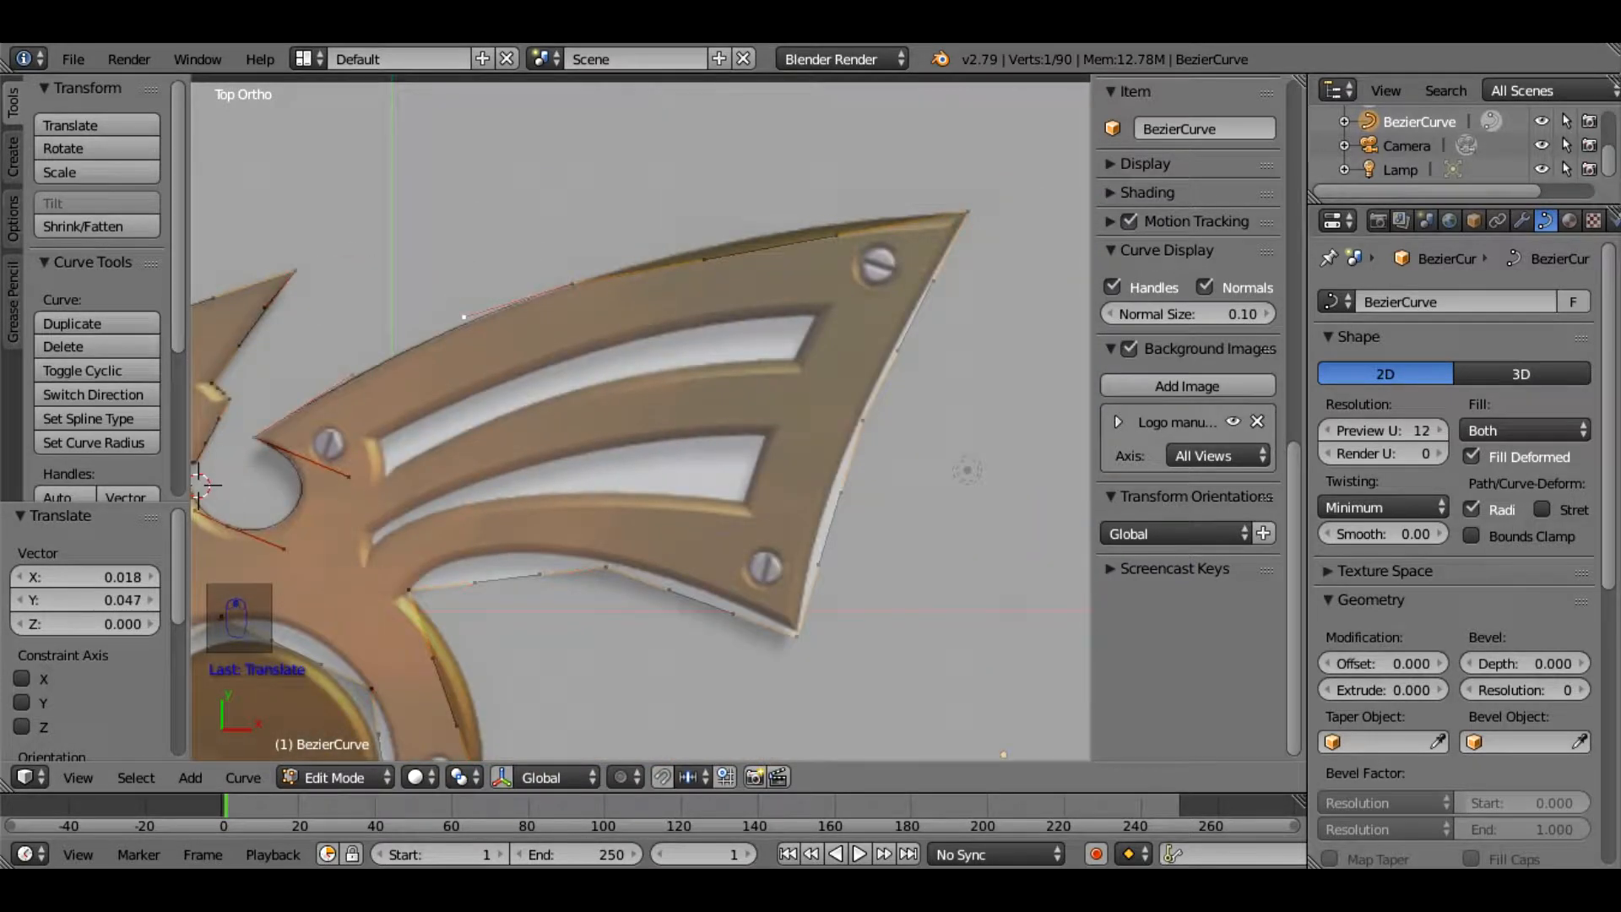
Adjust the handles on the outer half of the wing's upper edge and fit the outer side edge's points and handles to the reference
right_click_drag(703, 259, 703, 240)
right_click_drag(836, 234, 838, 218)
right_click_drag(897, 350, 883, 357)
mouse_move(796, 635)
right_mouse_down()
mouse_move(803, 619)
mouse_move(796, 630)
right_mouse_up()
right_click_drag(817, 562, 802, 560)
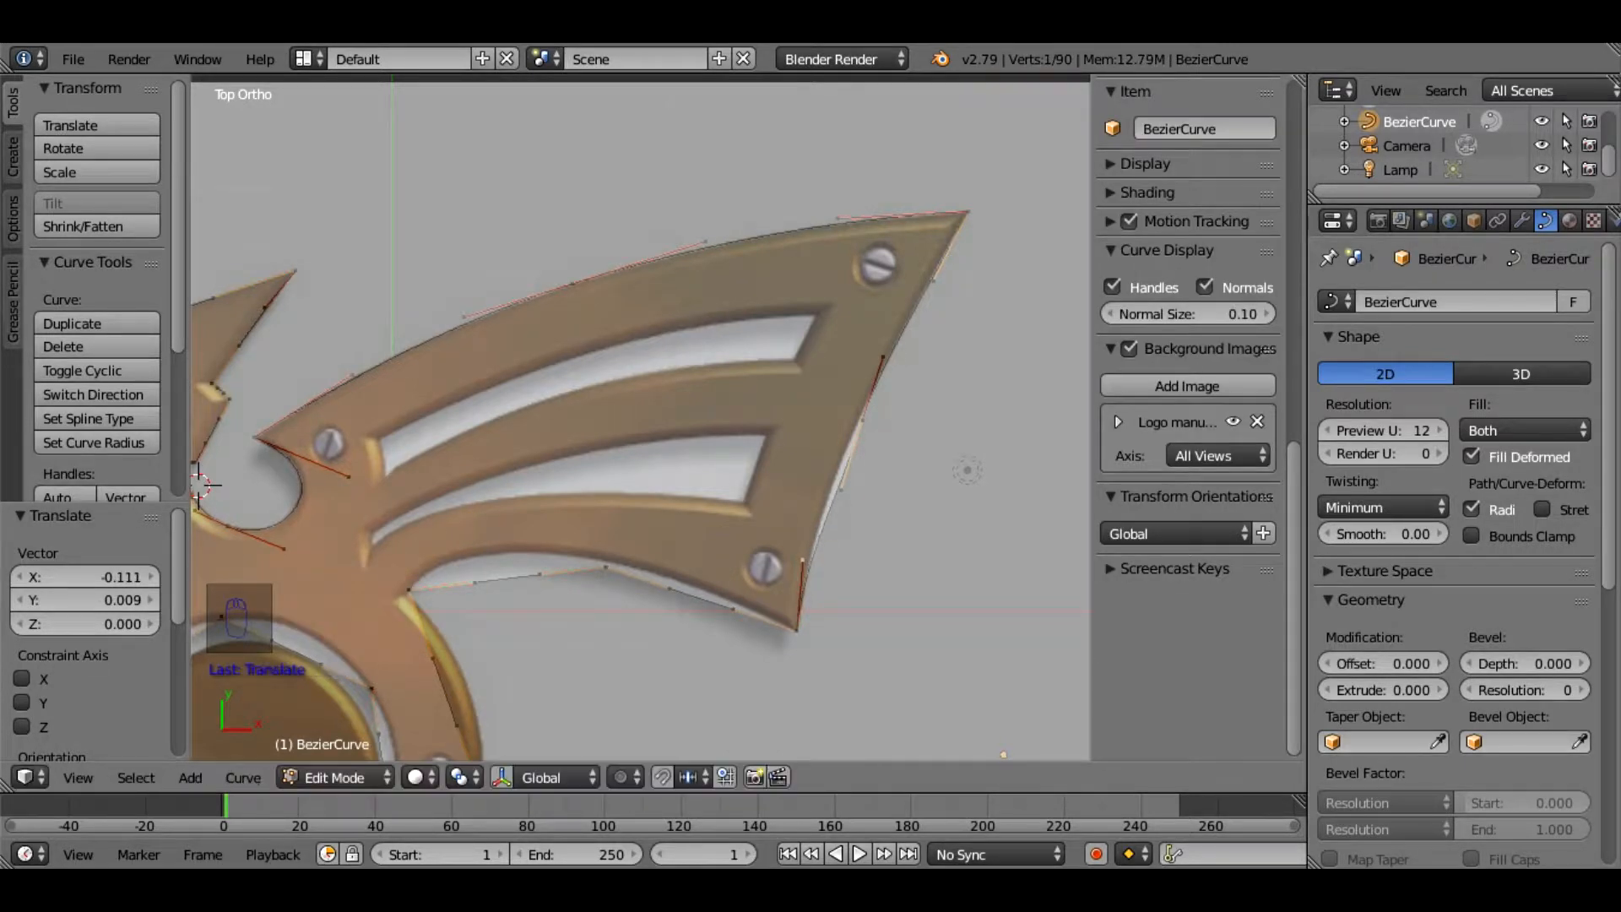
right_click_drag(841, 490, 830, 496)
right_click(863, 420)
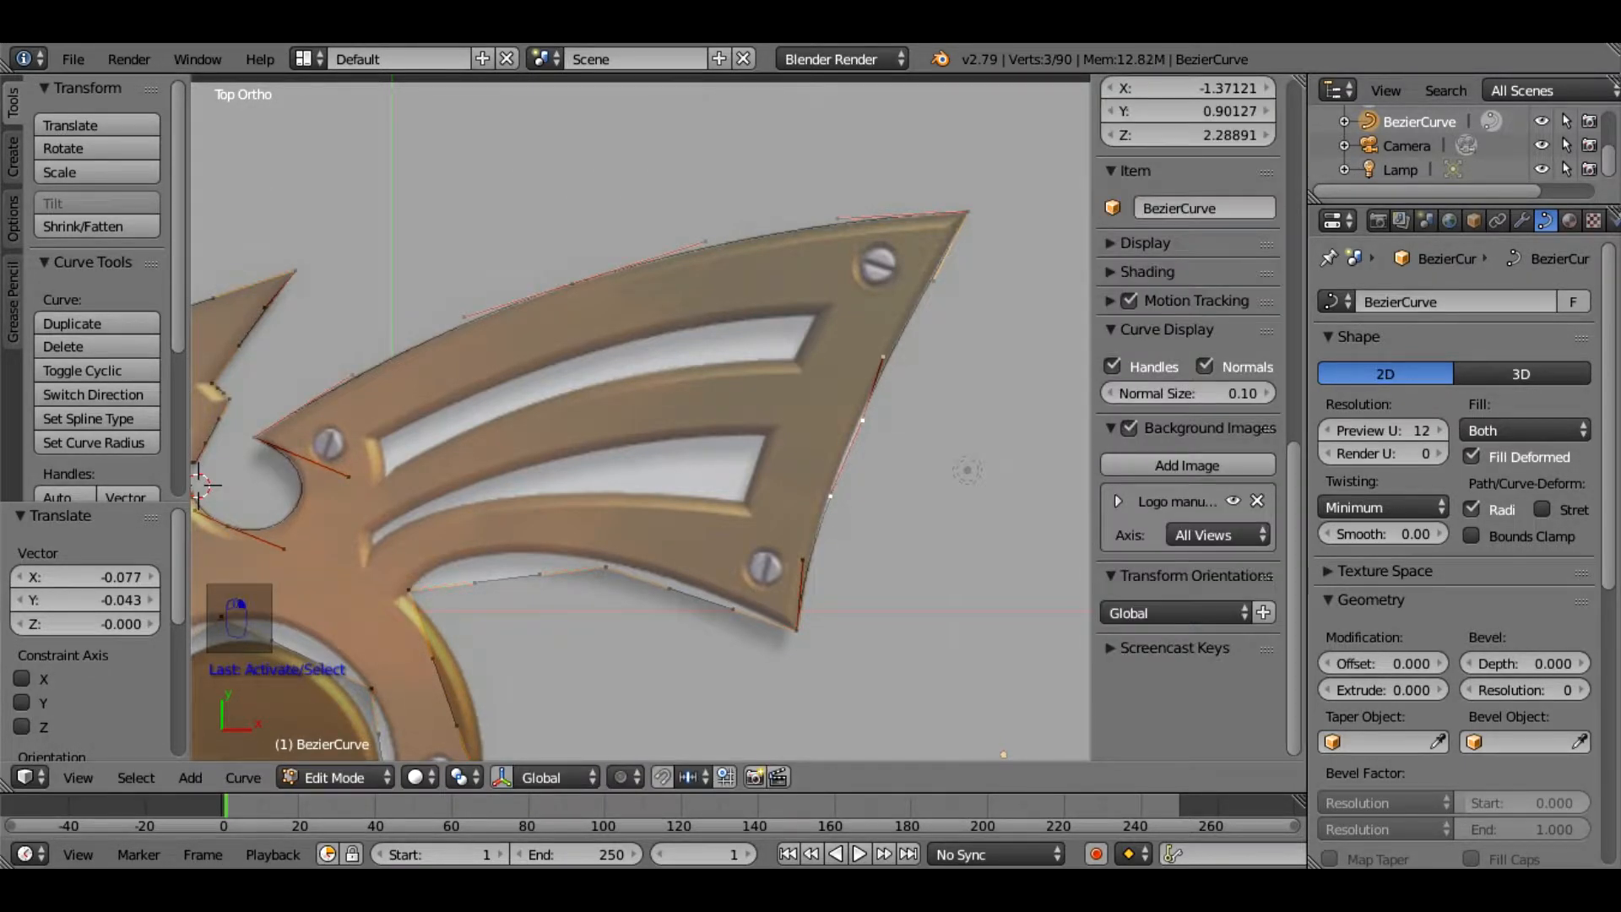
right_click_drag(862, 420, 854, 433)
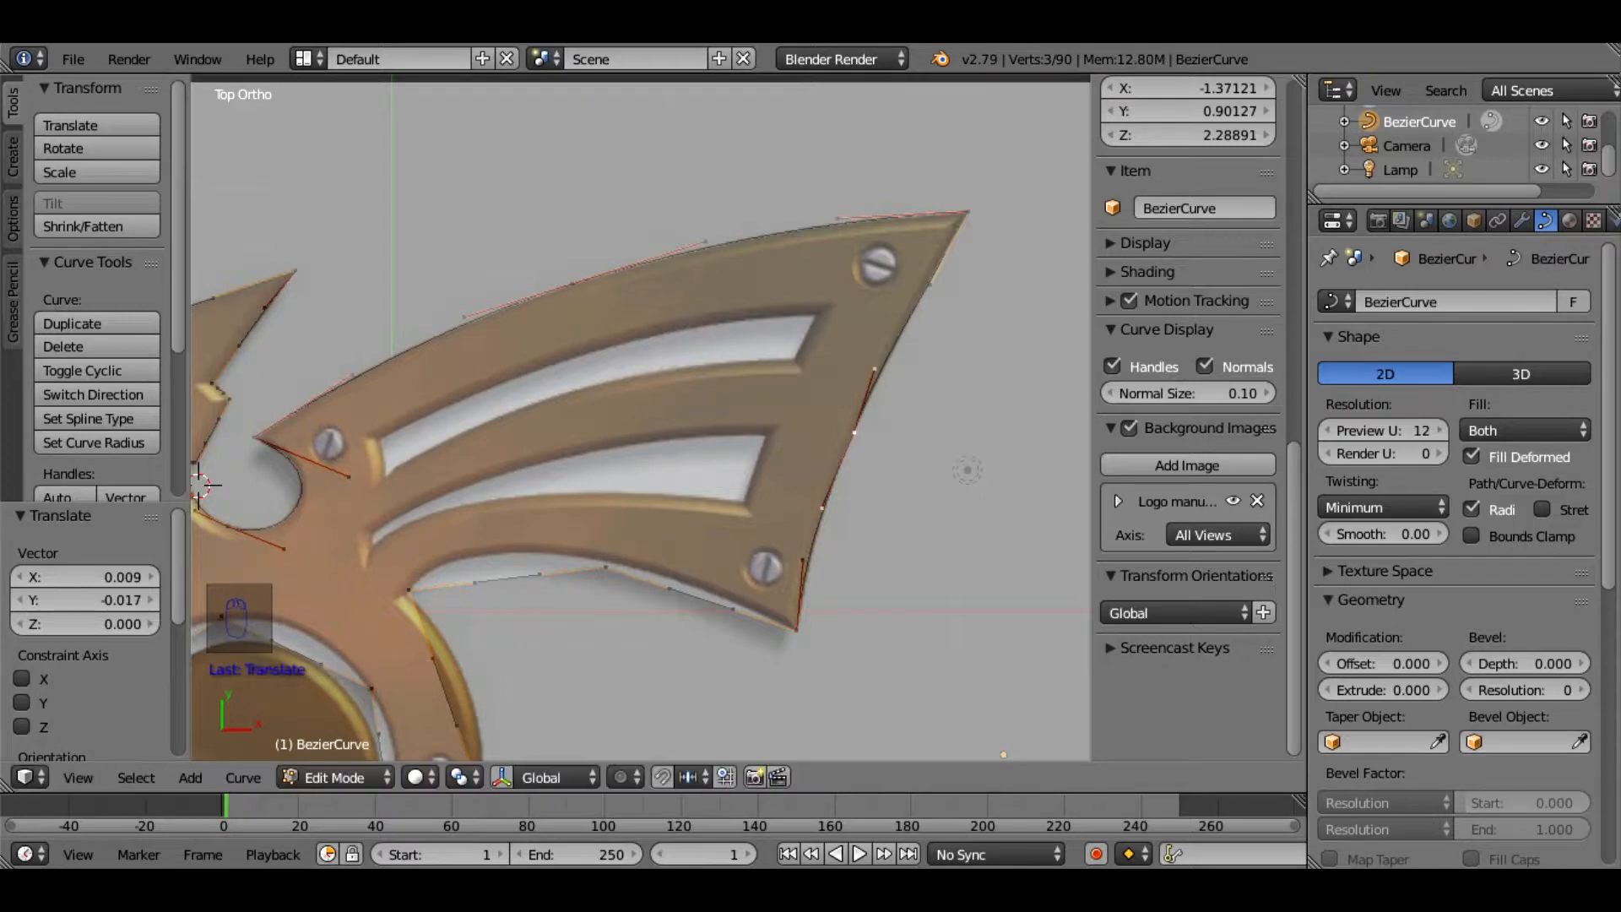
Move the points and handles along the wing's lower edge so the curve follows the reference arc down to the wing root
right_click_drag(606, 567, 606, 560)
right_click_drag(670, 584, 738, 601)
right_click_drag(409, 589, 408, 594)
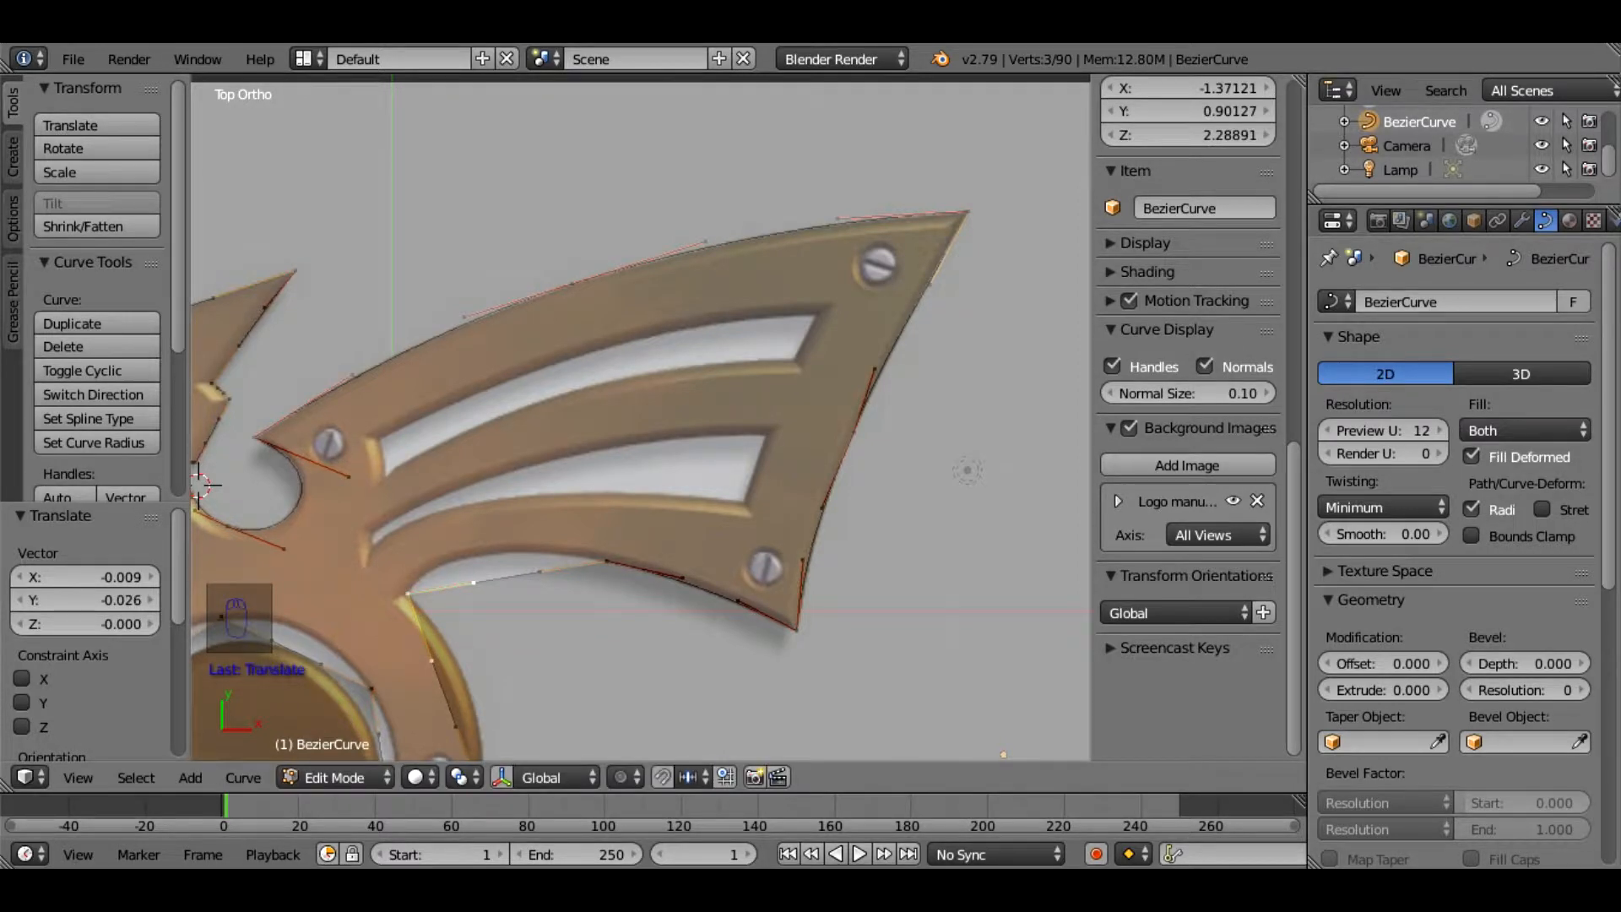
right_click_drag(540, 572, 580, 559)
right_click_drag(455, 529, 442, 531)
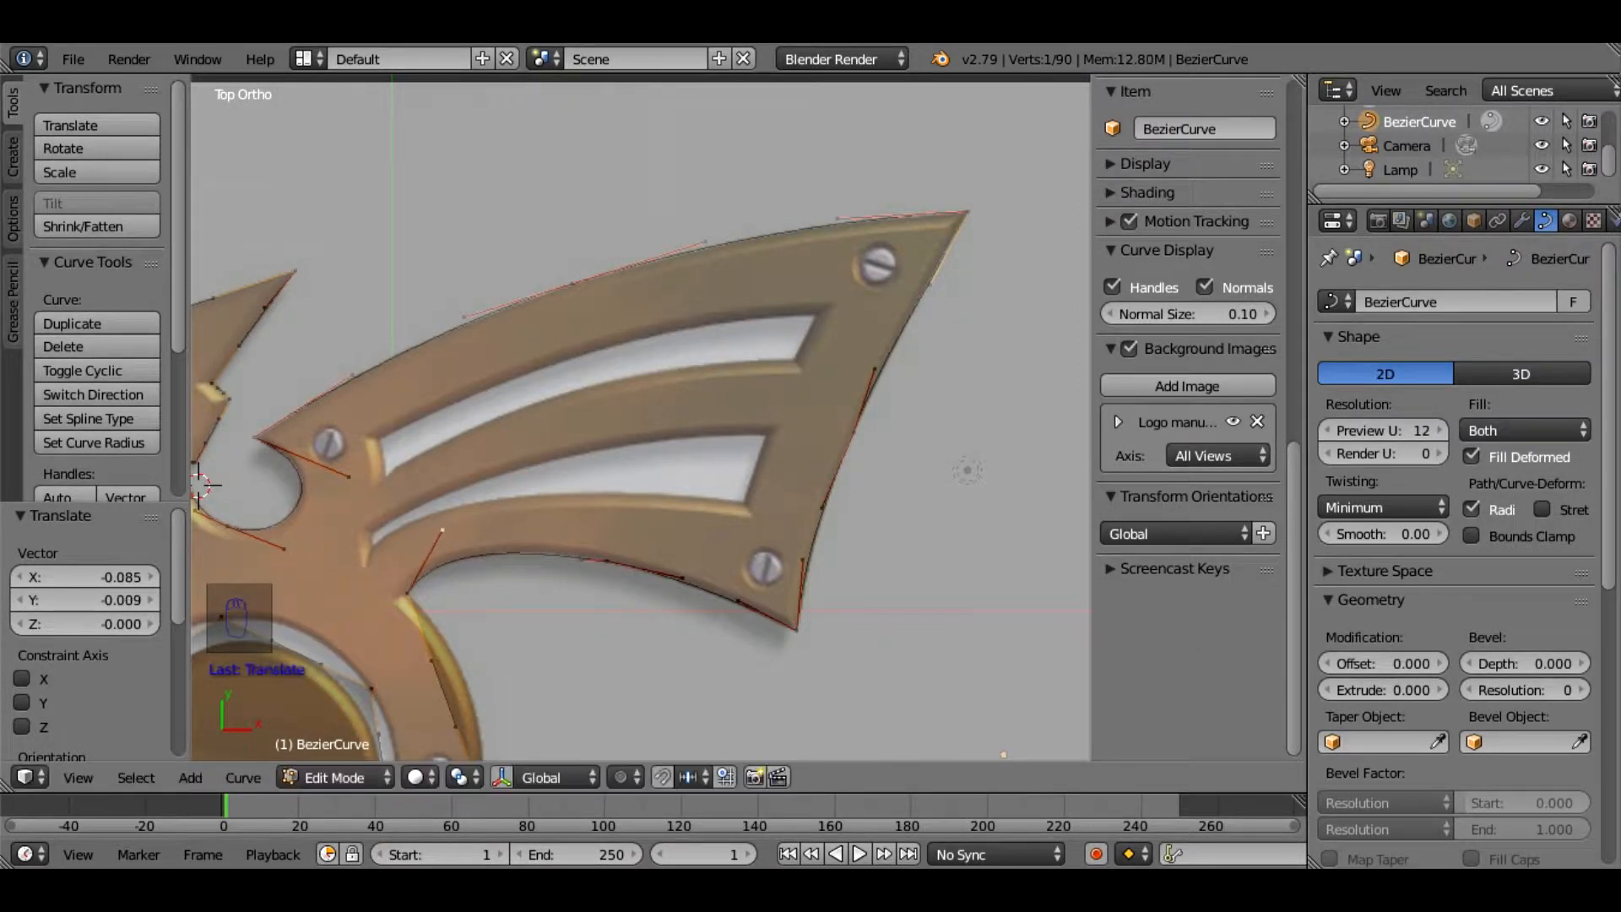
right_click_drag(580, 559, 585, 556)
Adjust the Bezier handles around the outer edge of the round body, from below the wing root to the underside
scroll(586, 557, "down", 2)
middle_click_drag(585, 556, 645, 428, "shift")
right_click_drag(550, 463, 588, 518)
right_click_drag(559, 594, 582, 604)
right_click_drag(505, 673, 422, 681)
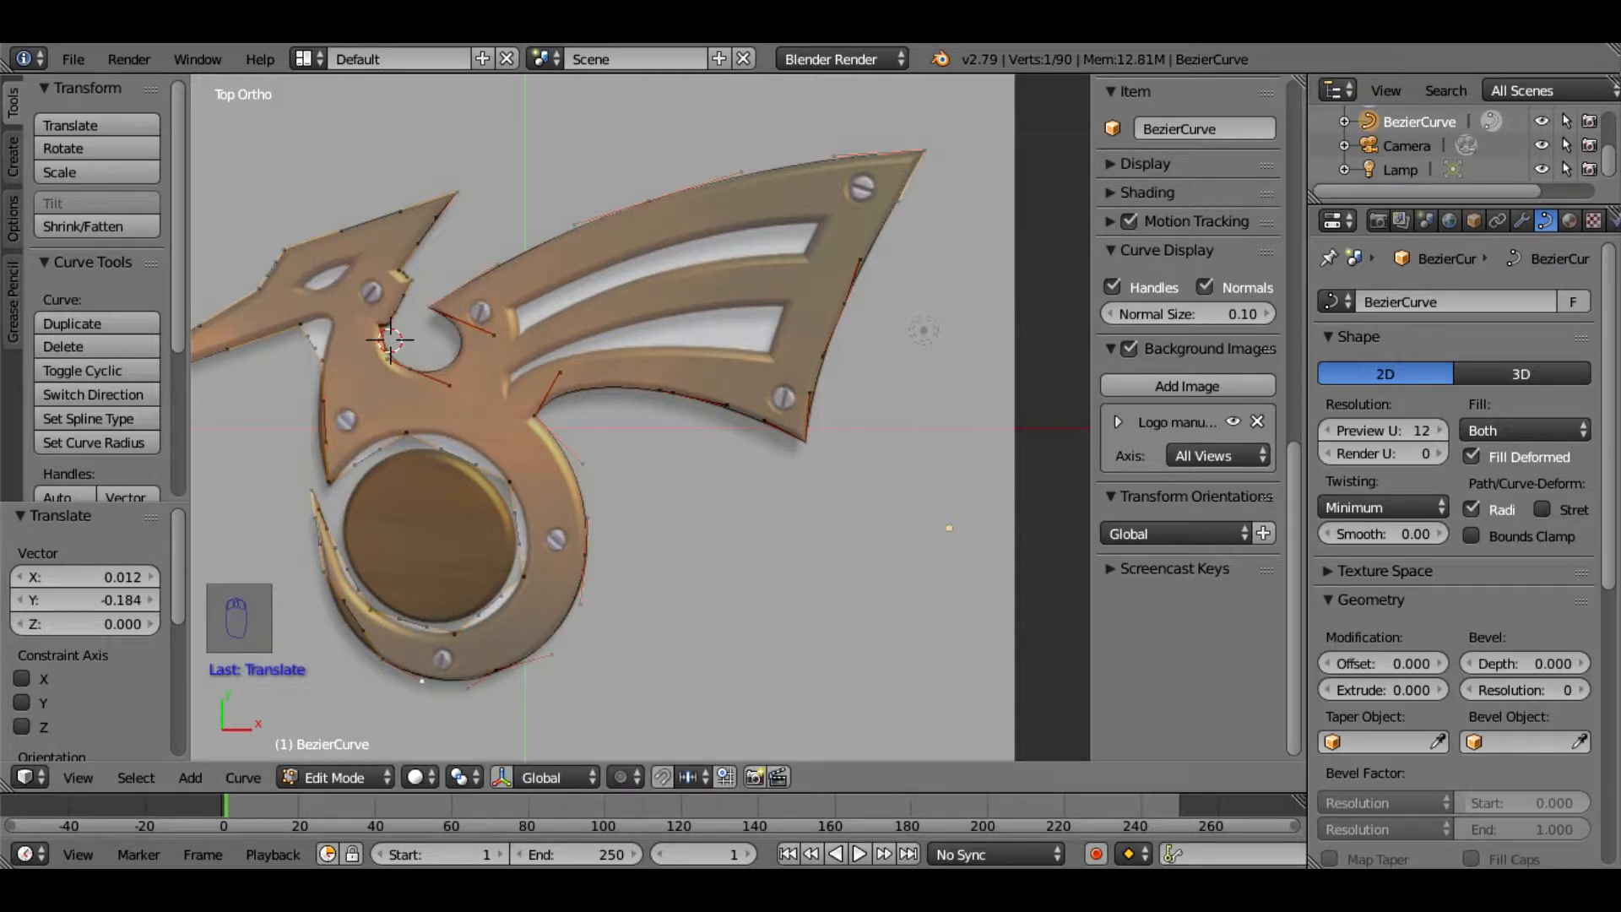
Adjust the handles on the tail's outer edge so the curve follows the lower-left sweep of the body
scroll(421, 681, "up", 1)
middle_click_drag(421, 682, 703, 596, "shift")
scroll(703, 596, "up", 1)
right_click_drag(525, 534, 528, 538)
right_click_drag(555, 579, 578, 632)
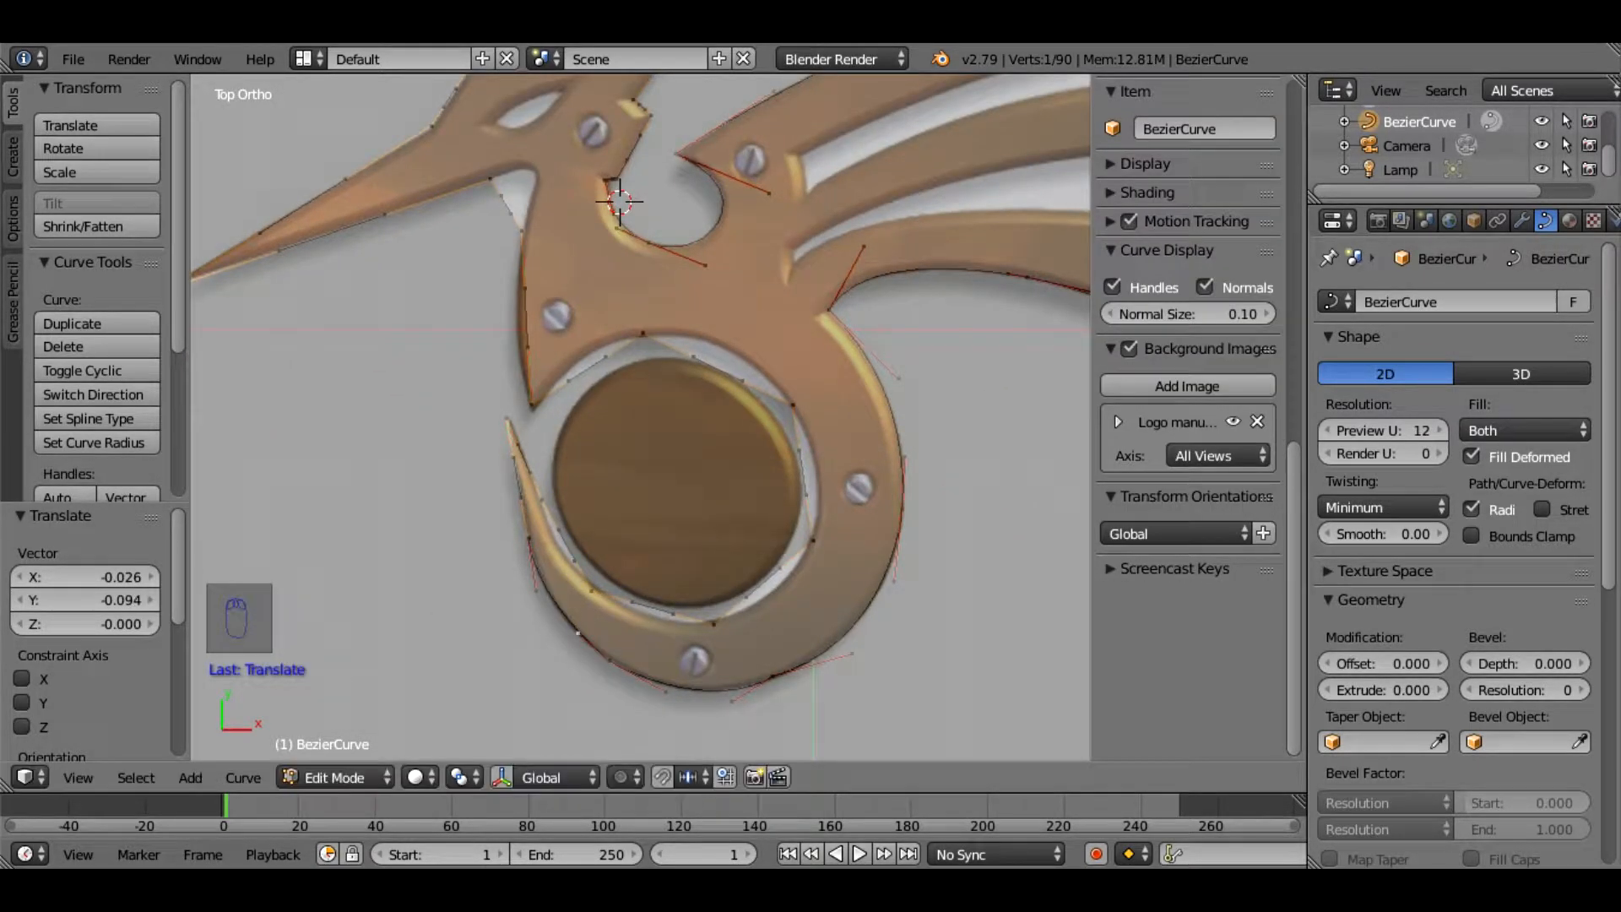
Move the tail tip point onto the reference tip and fit the handles on the tail's inner edge
right_click_drag(507, 419, 507, 414)
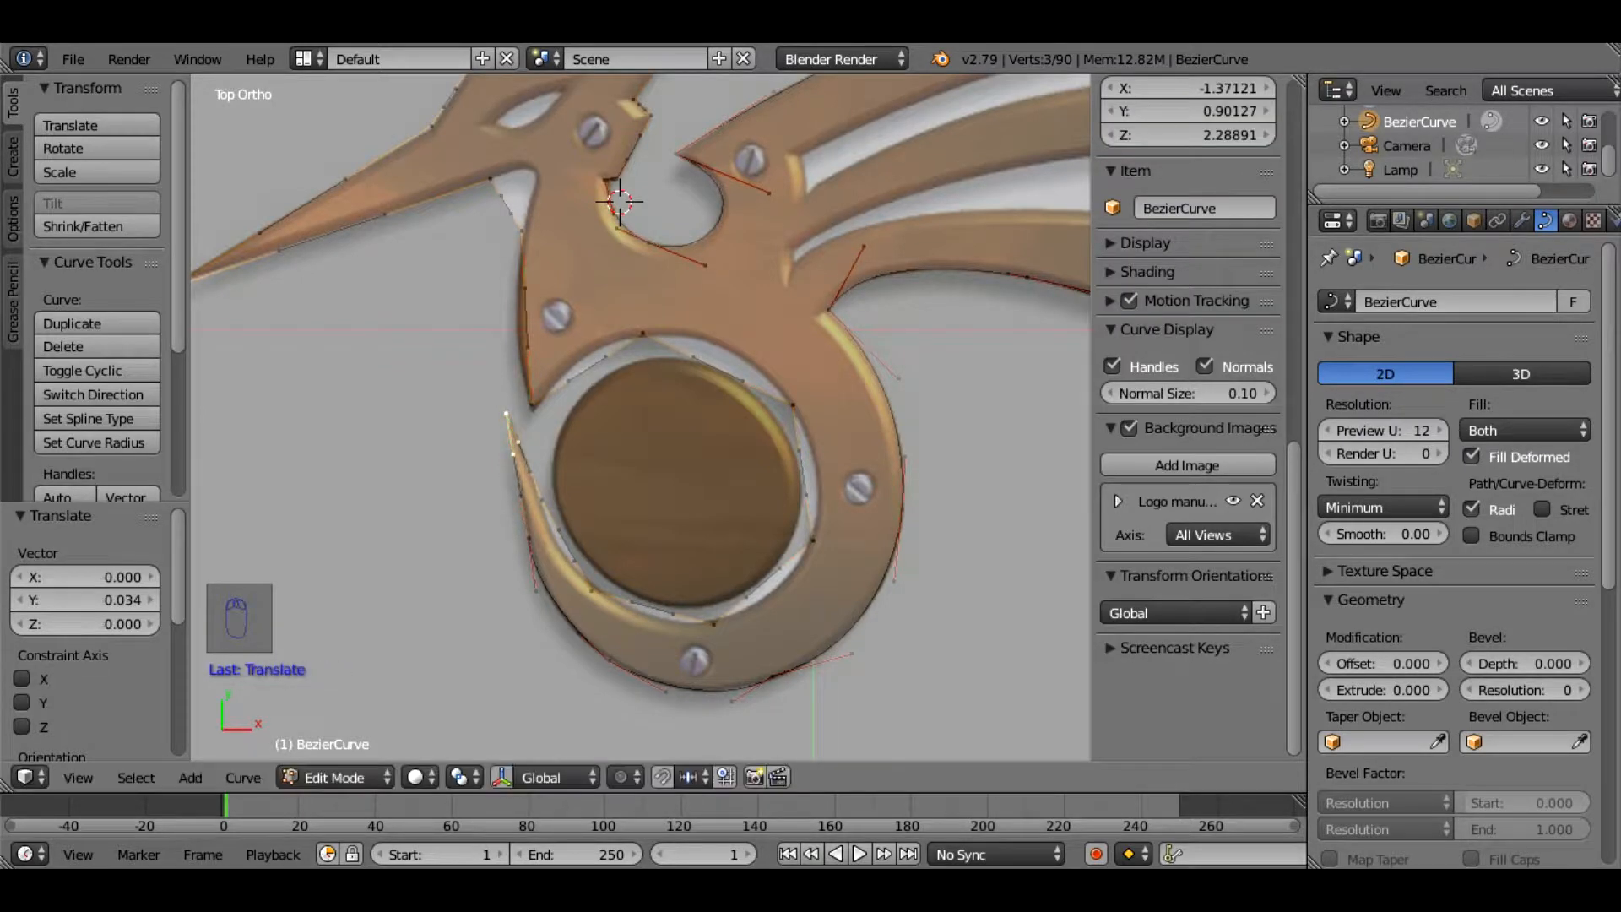
right_click_drag(591, 591, 594, 589)
mouse_move(576, 560)
right_mouse_down()
mouse_move(576, 575)
mouse_move(551, 545)
right_mouse_up()
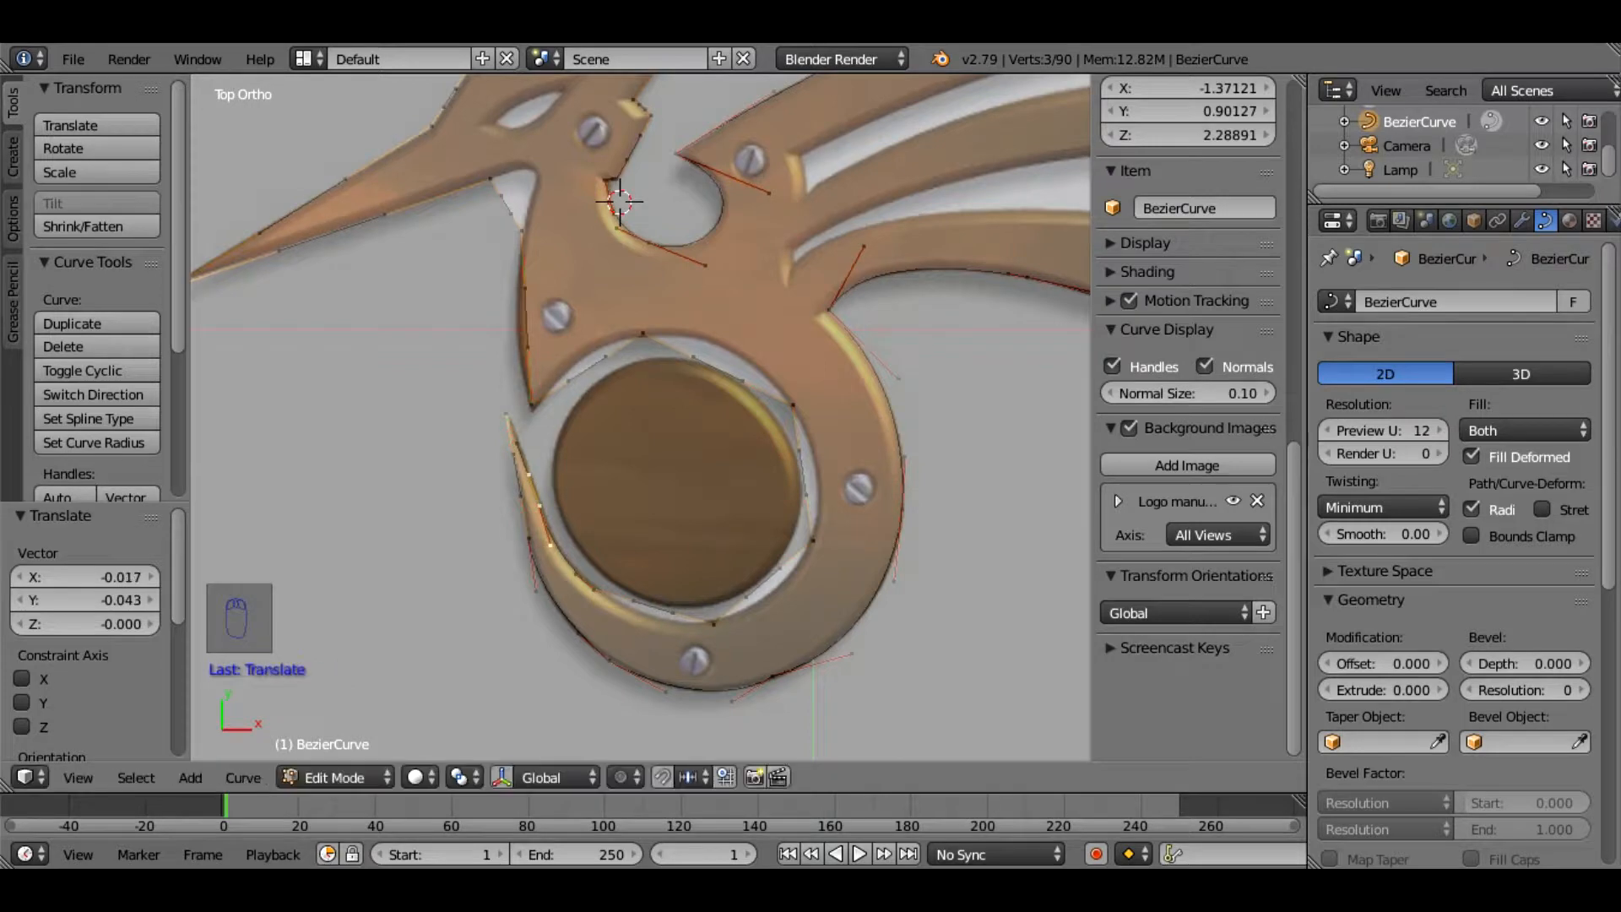
Adjust the handles along the bottom, right and top of the body's inner ring so the curve matches the circular reference edge
right_click_drag(633, 601, 769, 607)
right_click_drag(780, 567, 793, 573)
right_click_drag(793, 405, 821, 452)
right_click_drag(808, 497, 823, 497)
right_click_drag(643, 333, 725, 333)
right_click_drag(750, 387, 764, 373)
right_click_drag(531, 404, 589, 337)
Adjust the front breast edge's handles and move the throat point onto the corner where the neck meets the beak
right_click_drag(522, 231, 524, 230)
right_click_drag(527, 290, 513, 293)
right_click_drag(529, 349, 515, 354)
right_click_drag(502, 196, 544, 164)
Align the beak's lower edge and the beak tip point with the reference image
middle_click_drag(544, 165, 652, 348, "shift")
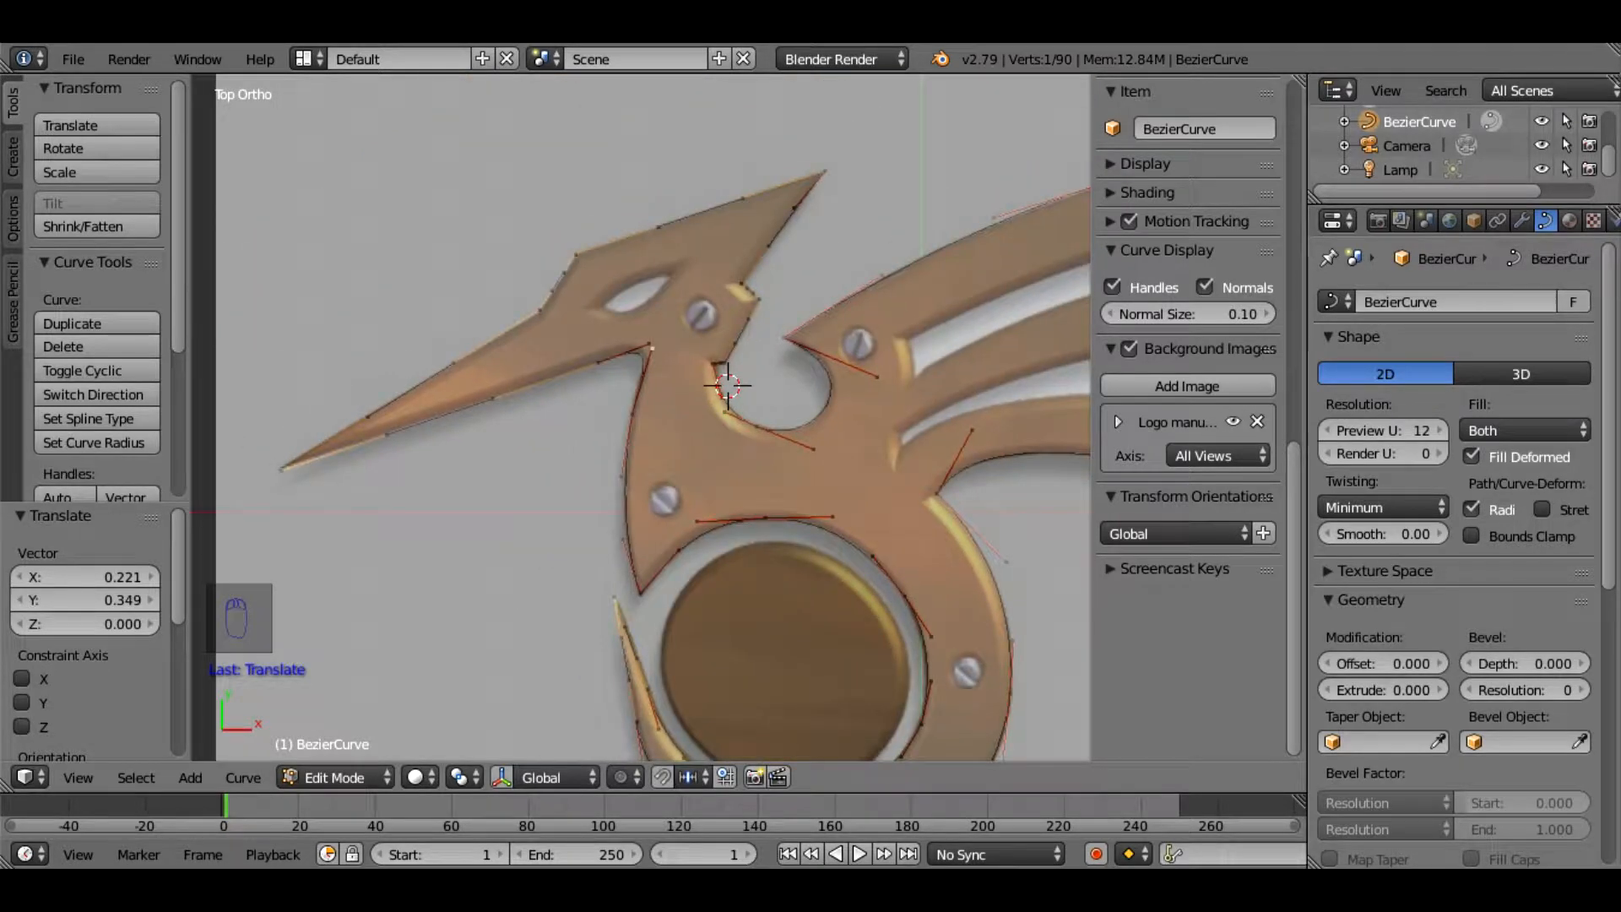
right_click_drag(387, 434, 390, 429)
right_click_drag(282, 468, 278, 469)
Add a Bezier circle to the curve and move its four points onto the edge of the round disc in the body
scroll(641, 417, "down", 2)
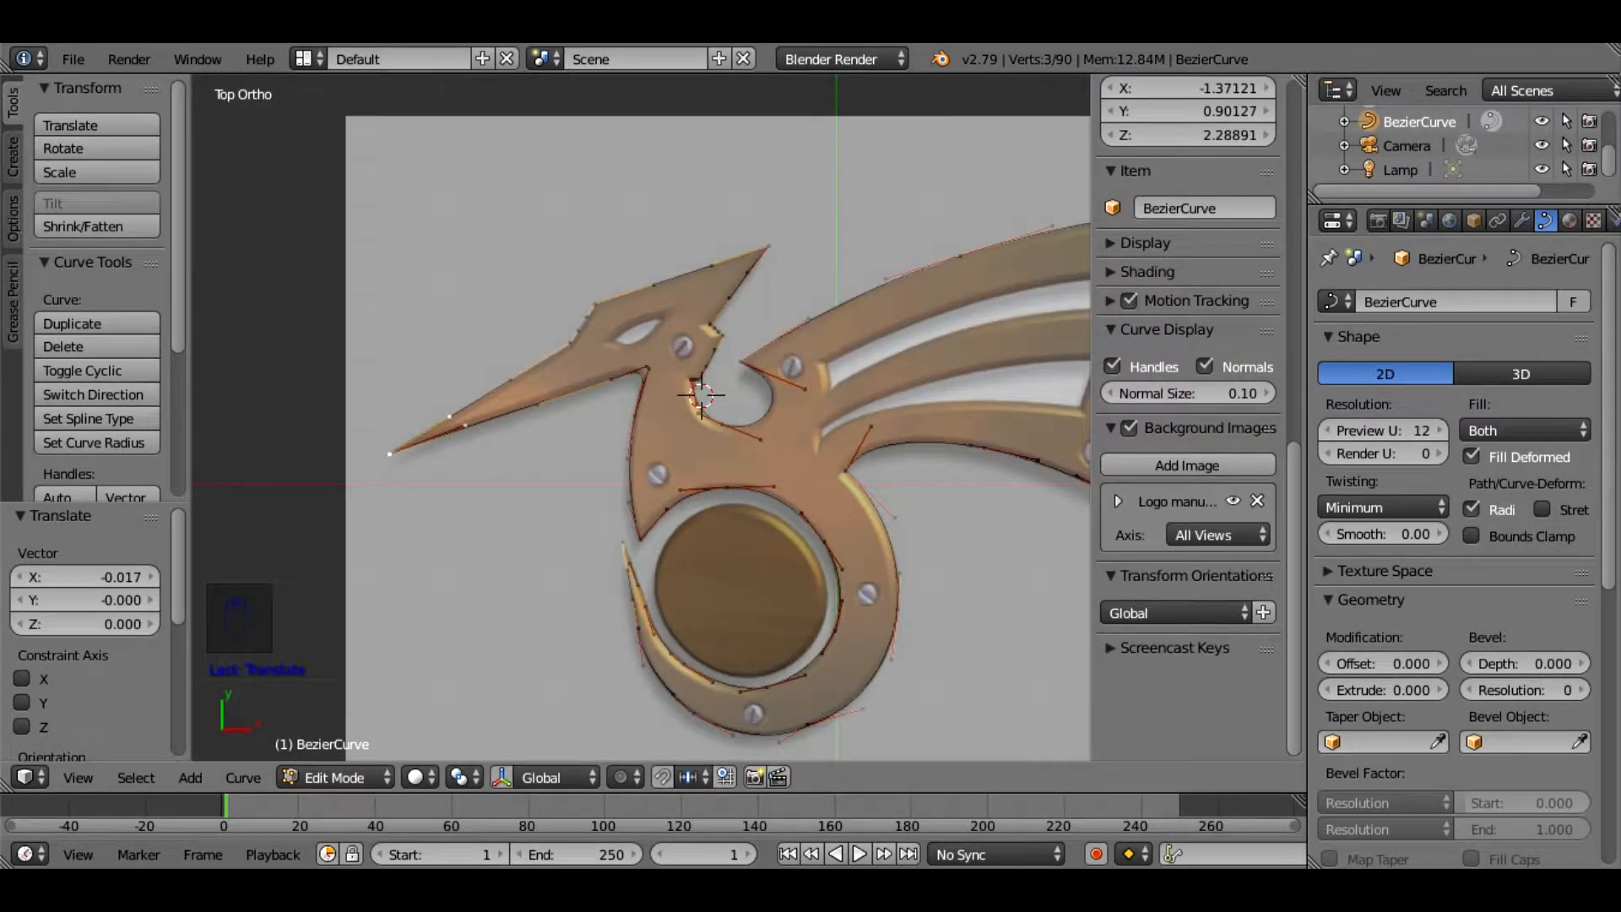
middle_click_drag(642, 417, 494, 333, "shift")
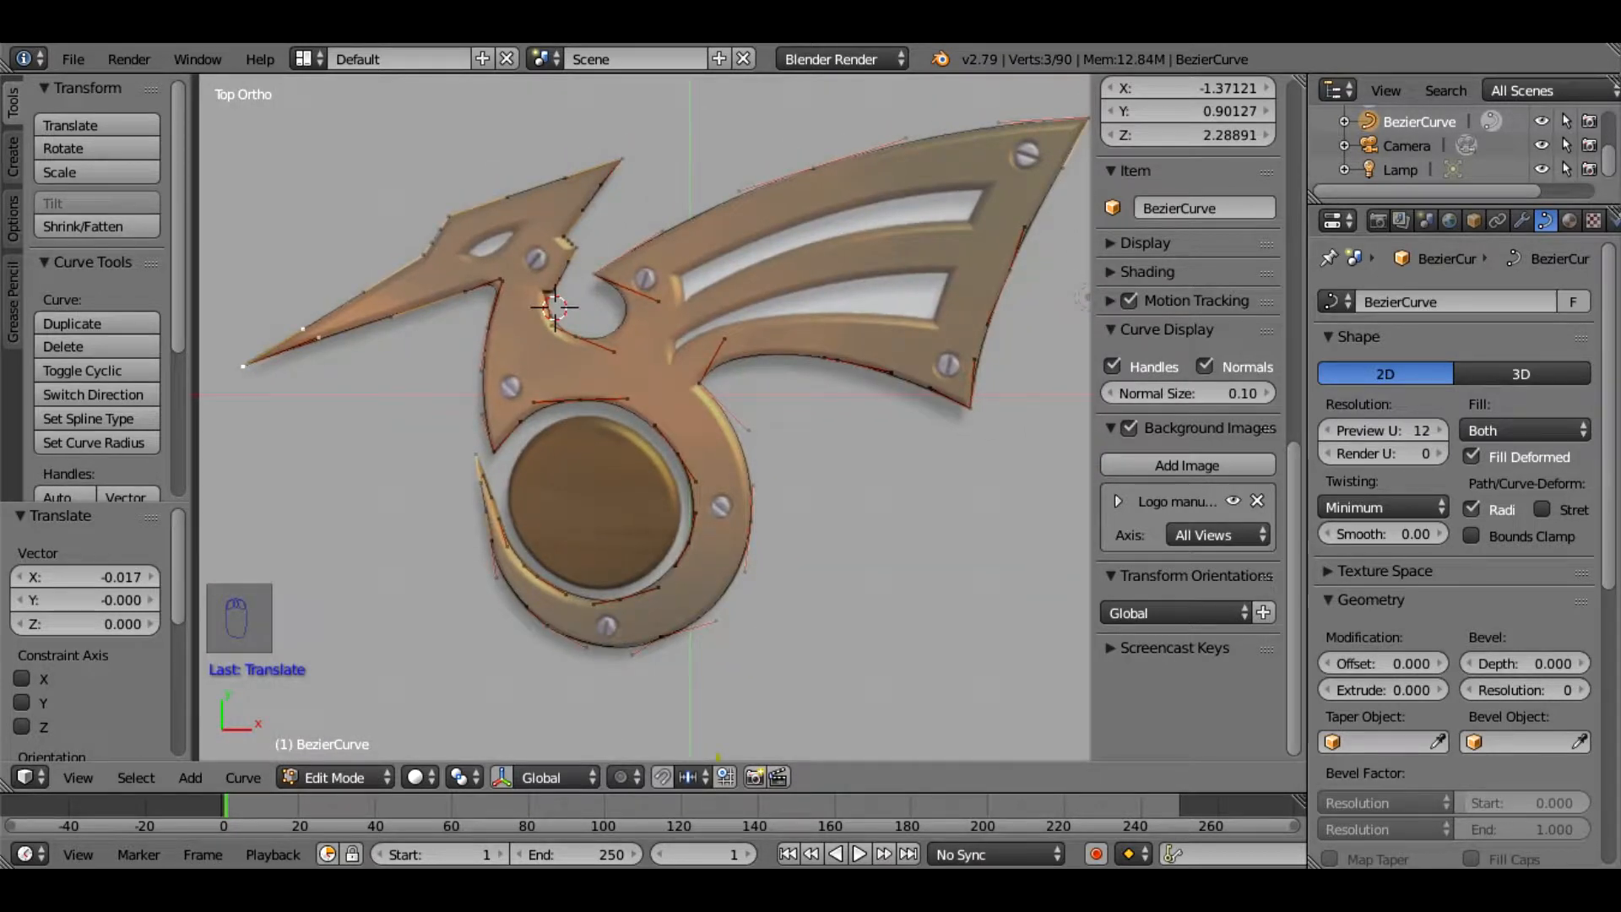
key("shift+a")
left_click(523, 550)
left_click(585, 304)
right_click_drag(555, 210, 567, 224)
right_click_drag(514, 221, 519, 217)
right_click_drag(554, 405, 620, 588)
right_click_drag(567, 224, 583, 417)
right_click_drag(457, 308, 508, 511)
right_click_drag(653, 307, 678, 487)
Adjust the disc circle's upper-right and lower-right handles to follow the disc's round edge
scroll(566, 694, "up", 2)
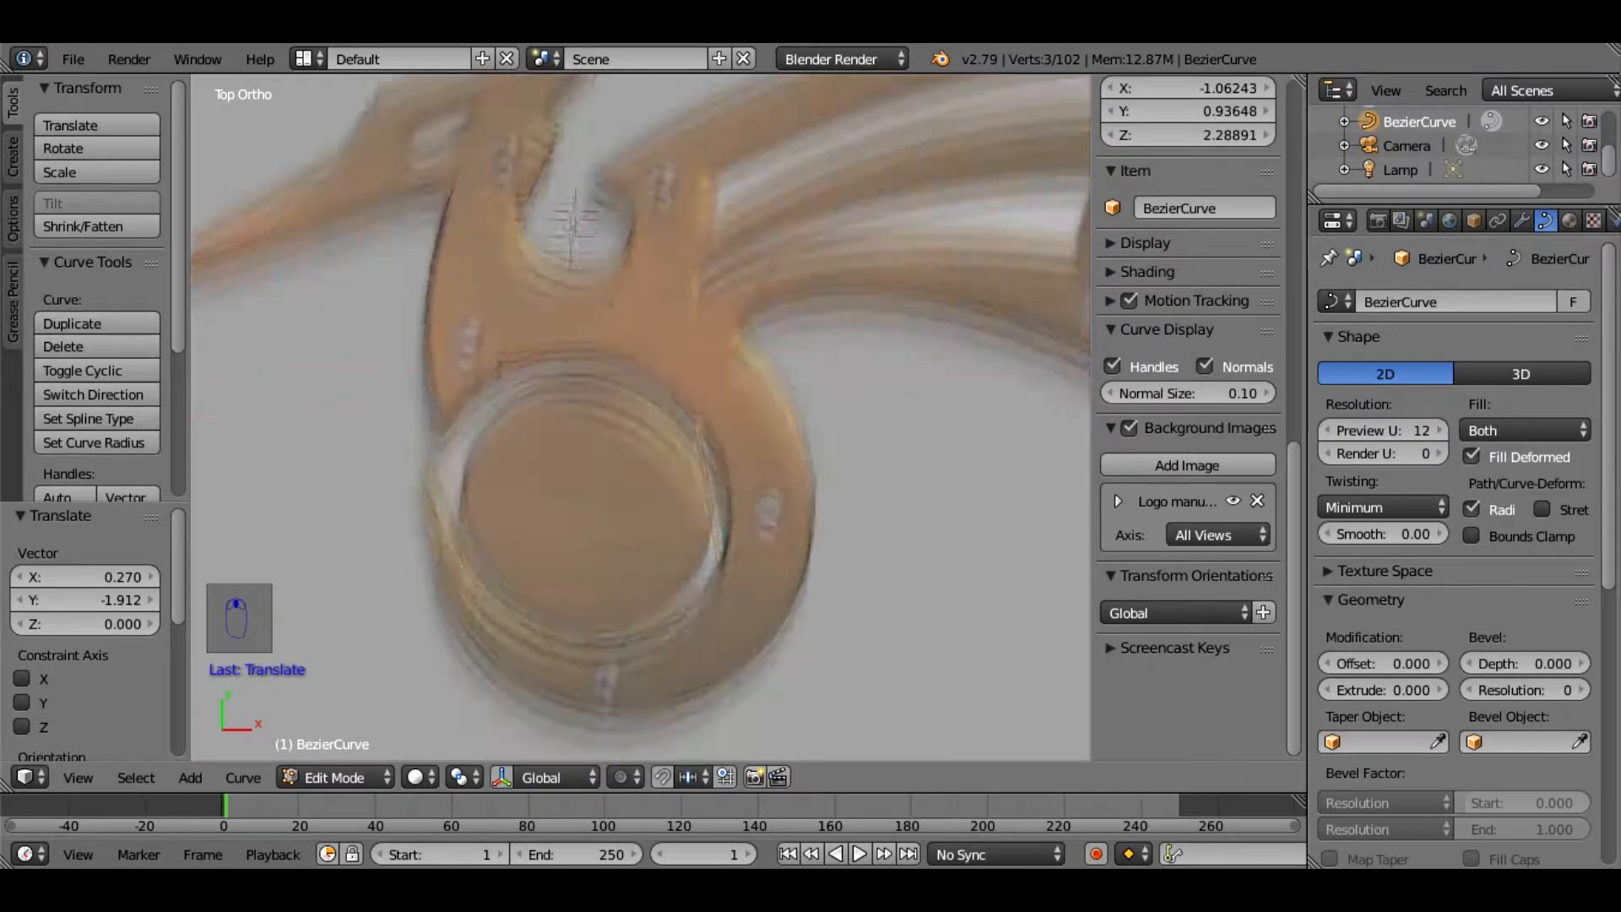
right_click_drag(598, 291, 707, 335)
right_click_drag(747, 461, 747, 472)
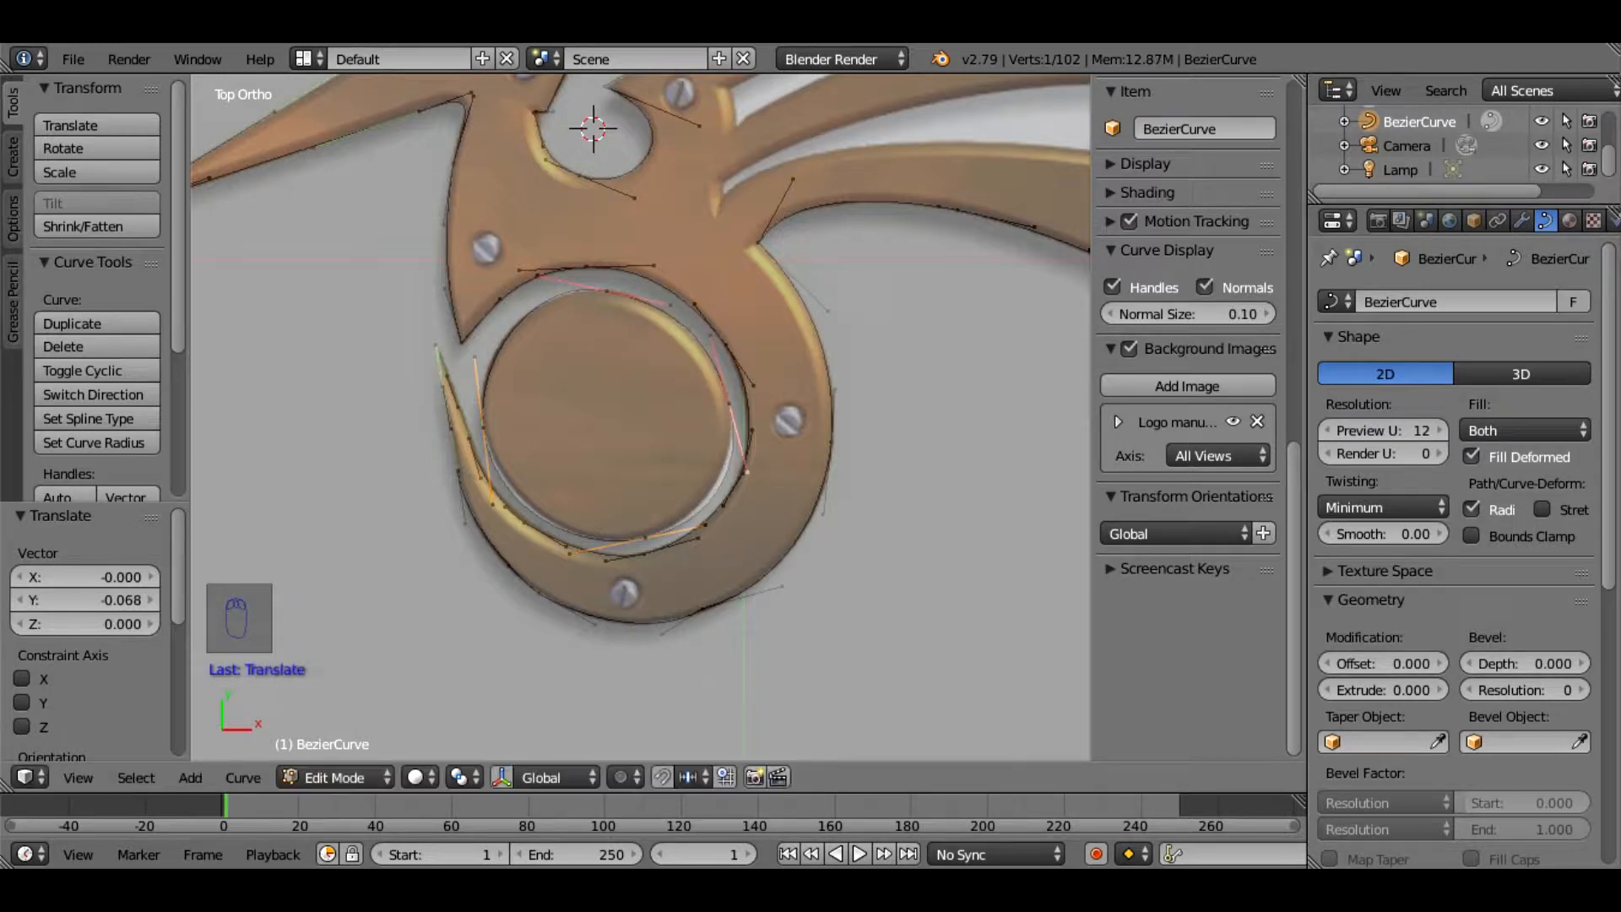
right_click_drag(704, 525, 742, 448)
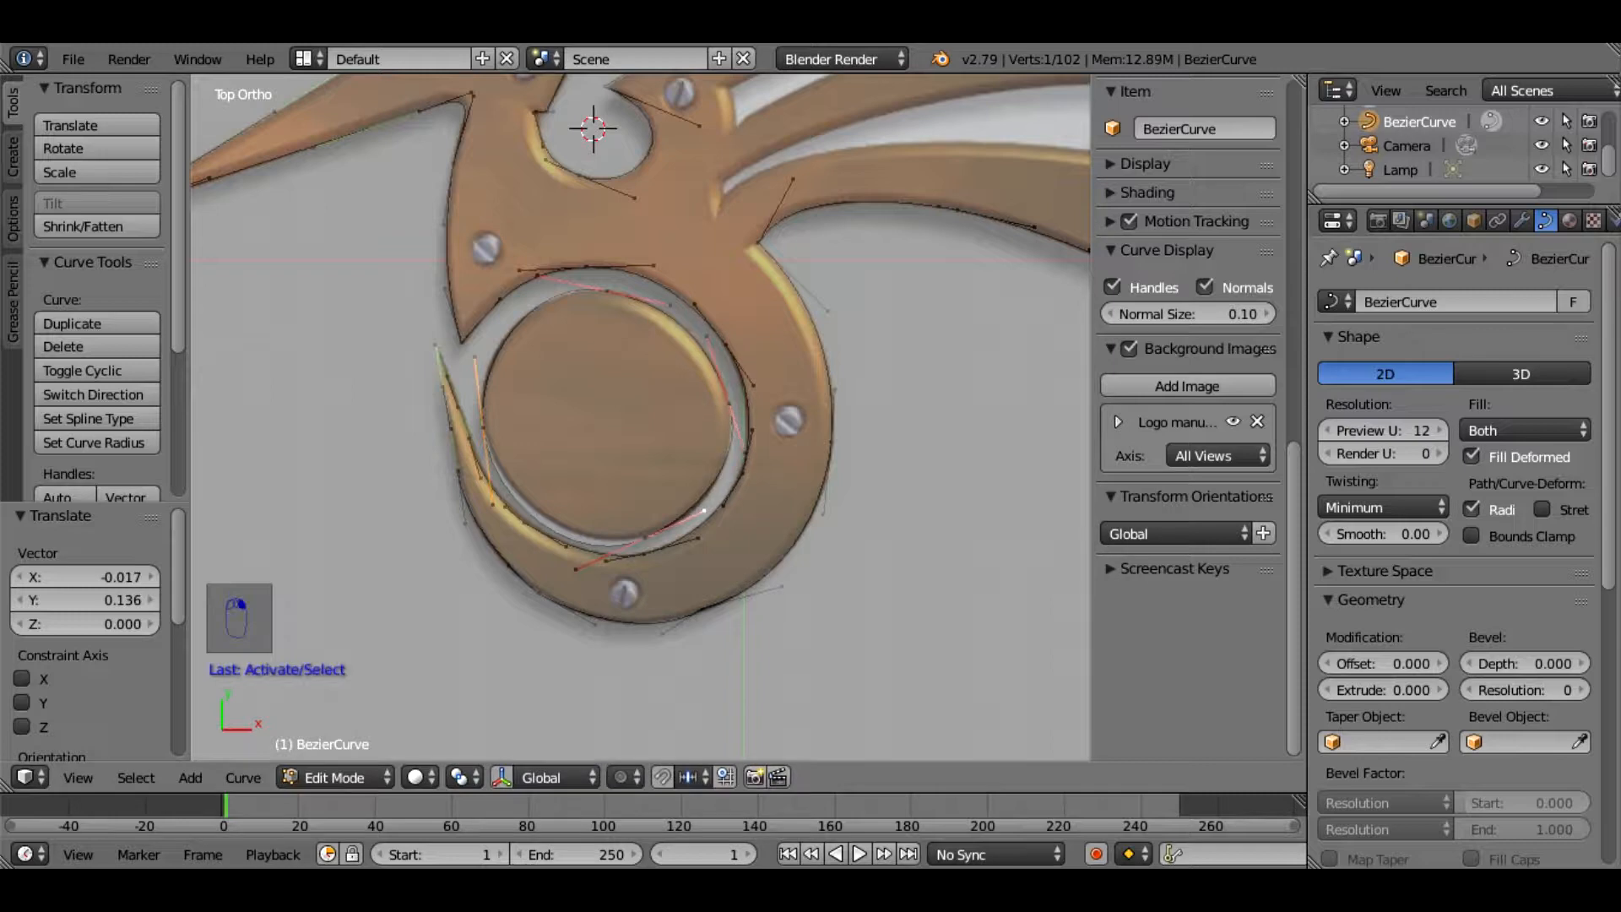
right_click_drag(704, 511, 701, 520)
Adjust the disc circle's left and bottom handles and refine the lower-right ones to complete the round outline
right_click_drag(493, 505, 519, 512)
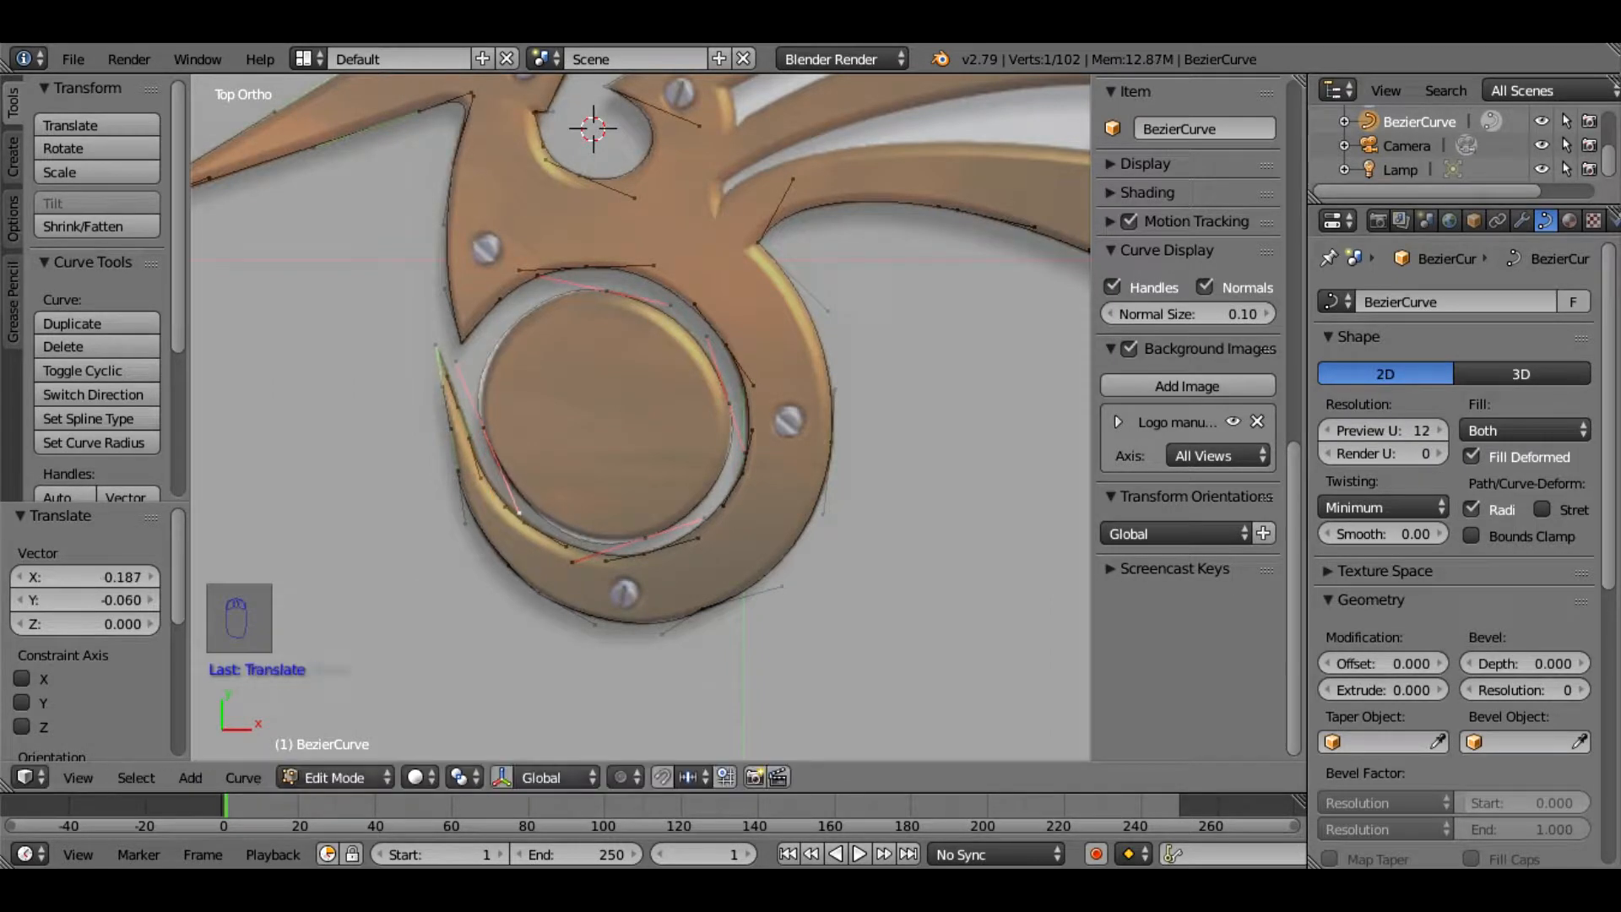
right_click_drag(460, 358, 470, 362)
right_click(644, 538)
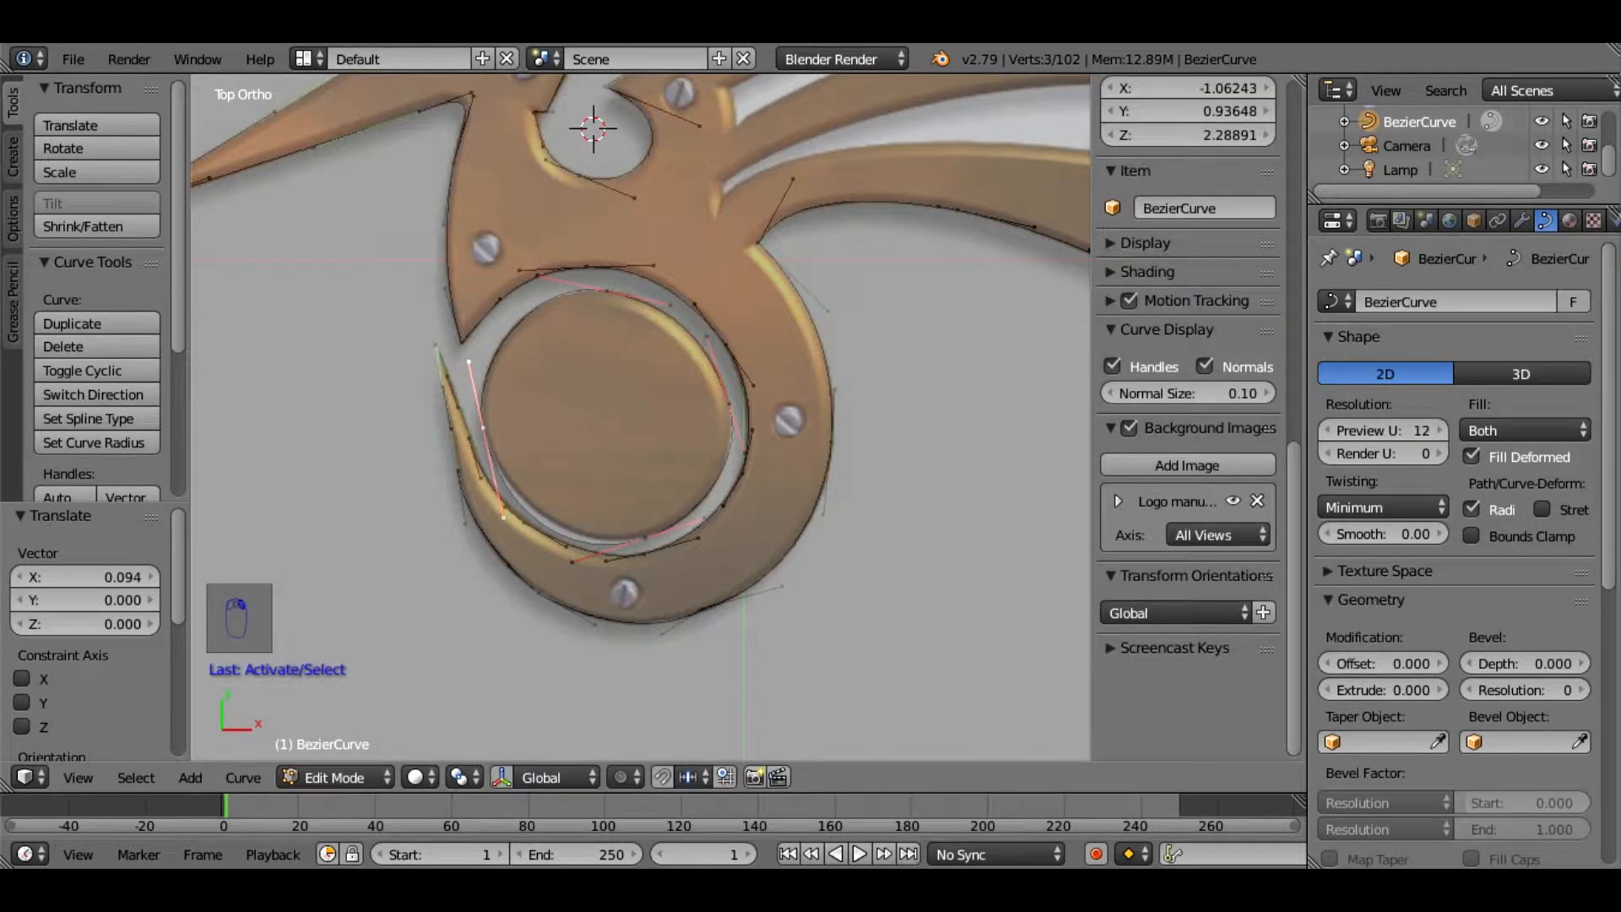
right_click_drag(572, 561, 608, 549)
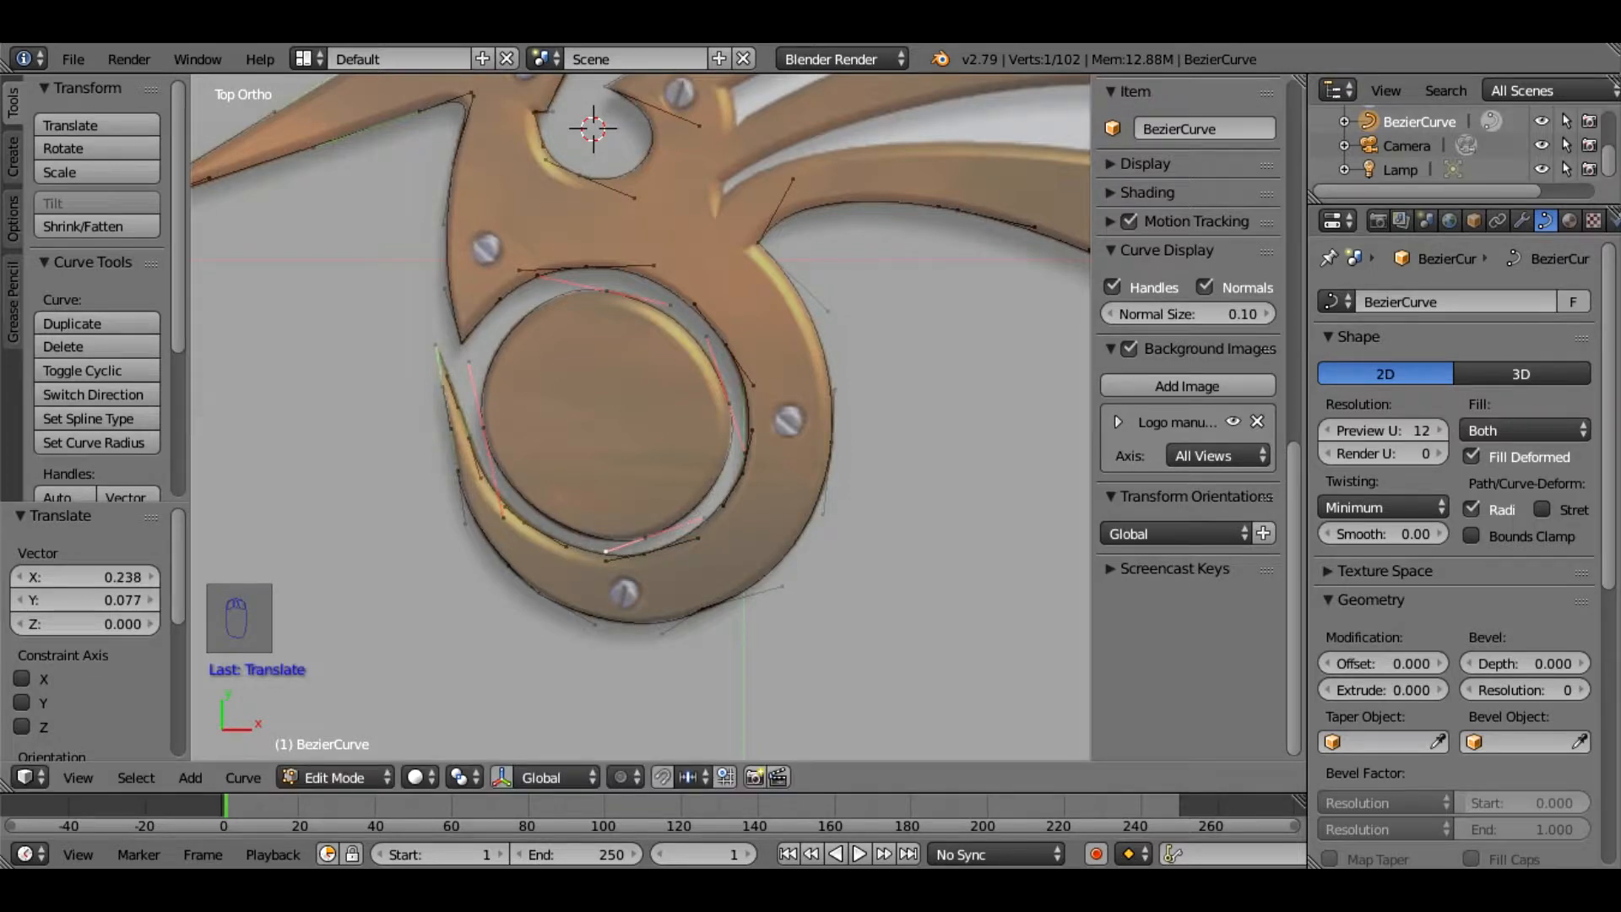
right_click_drag(704, 519, 709, 513)
right_click_drag(744, 450, 741, 456)
Add another Bezier circle to the curve and move its top point to the bird's eye opening
scroll(740, 456, "down", 2)
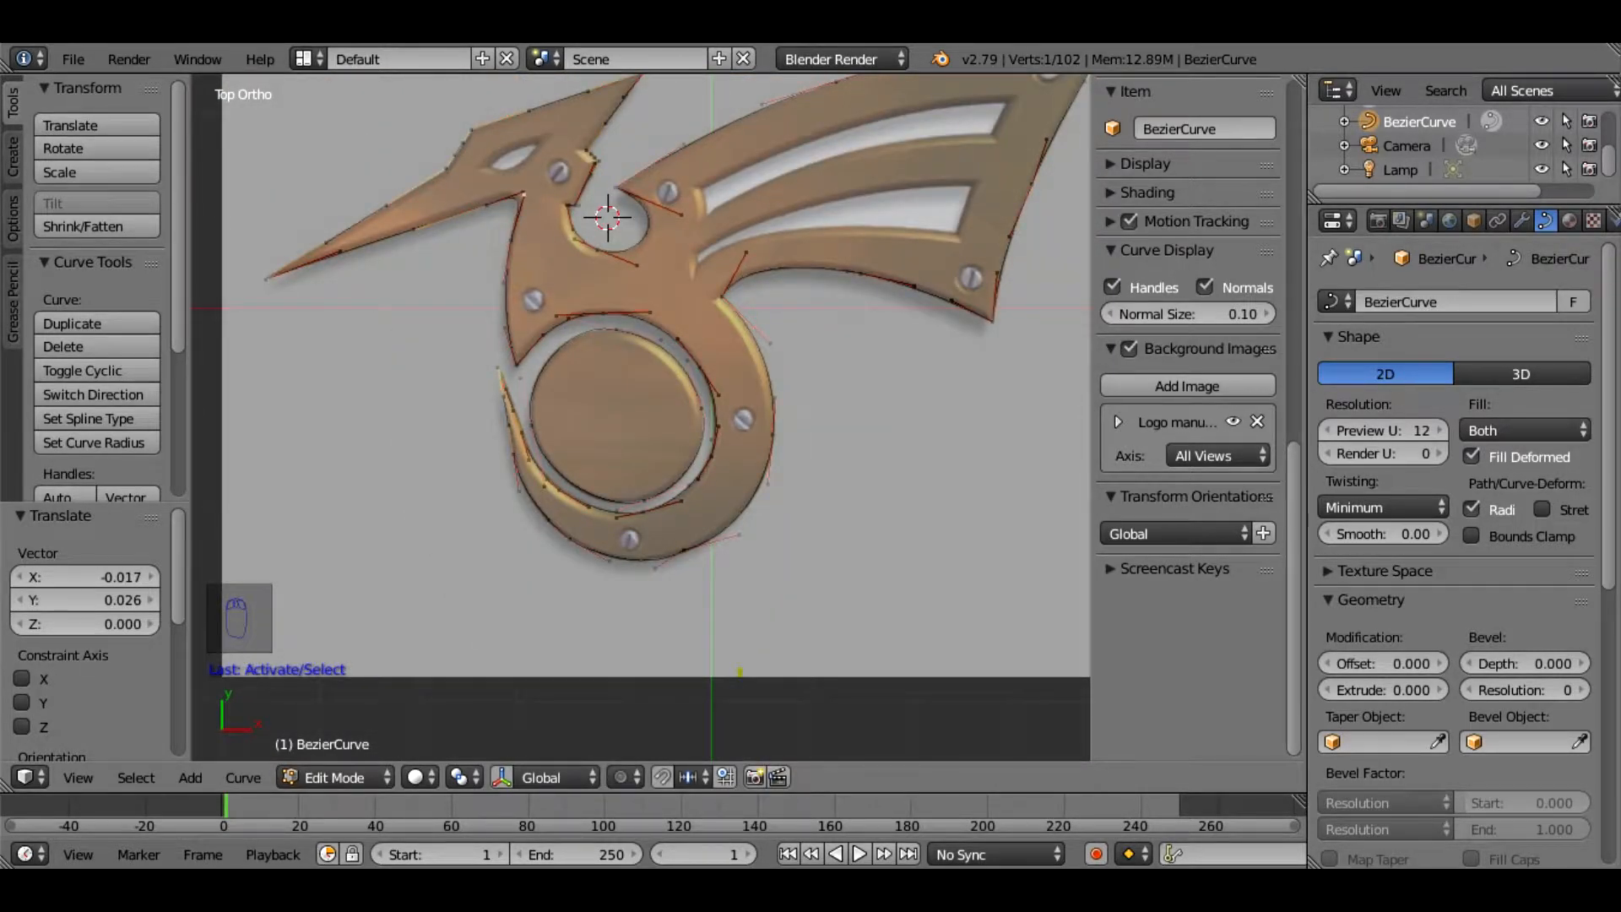
middle_click_drag(448, 147, 391, 400, "shift")
key("shift+a")
left_click(392, 400)
key("g")
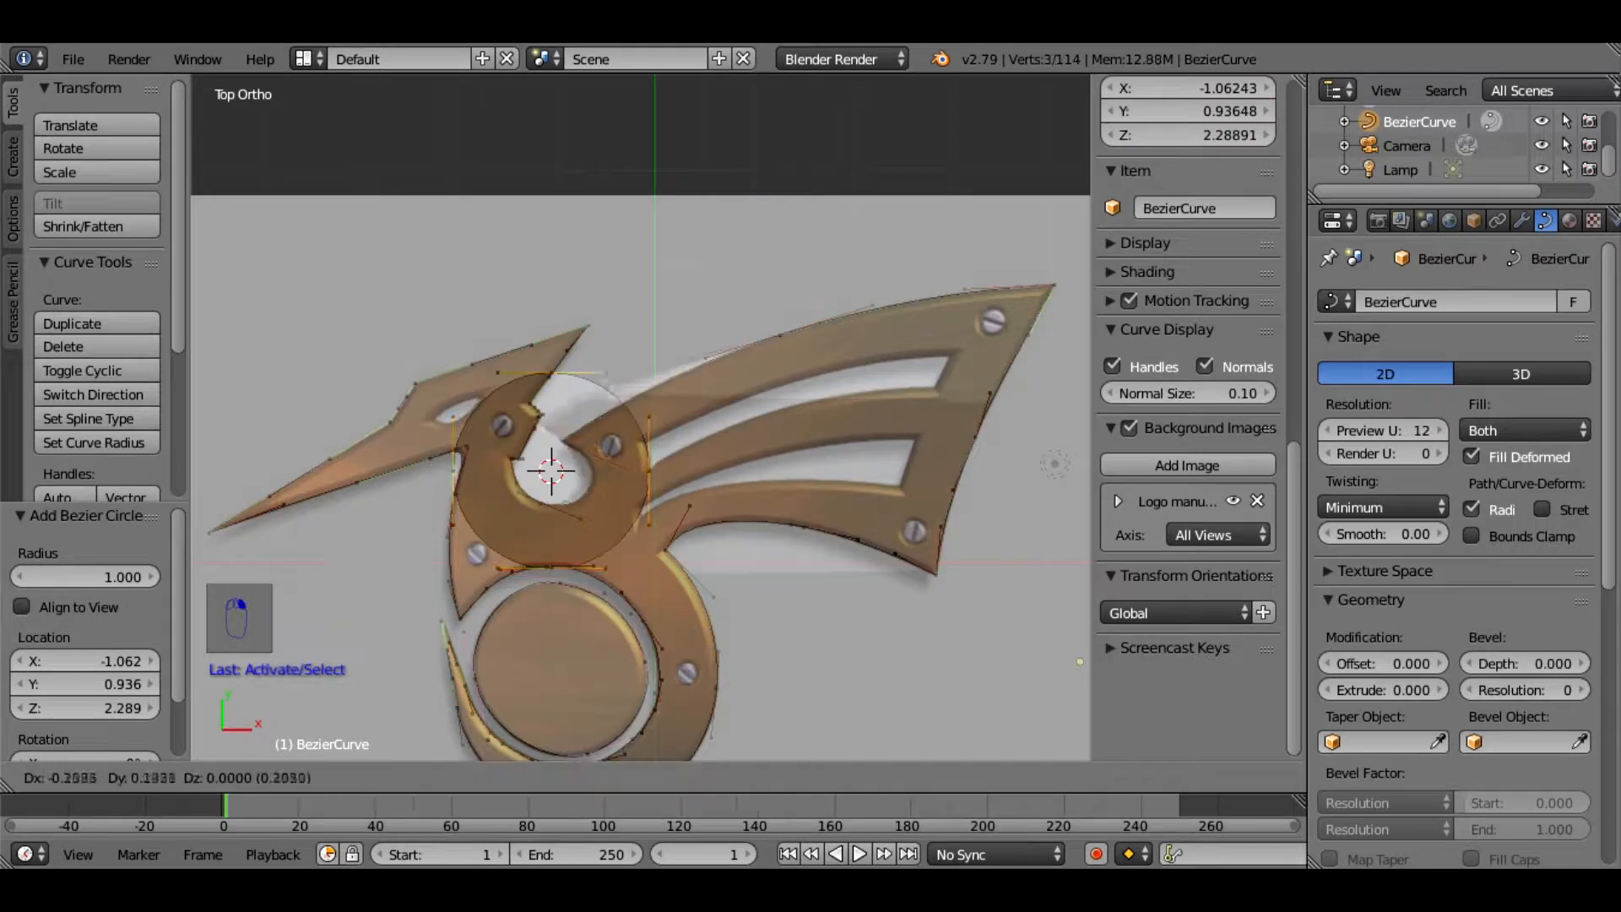
right_click_drag(538, 428, 560, 442)
key("g")
left_click(629, 468)
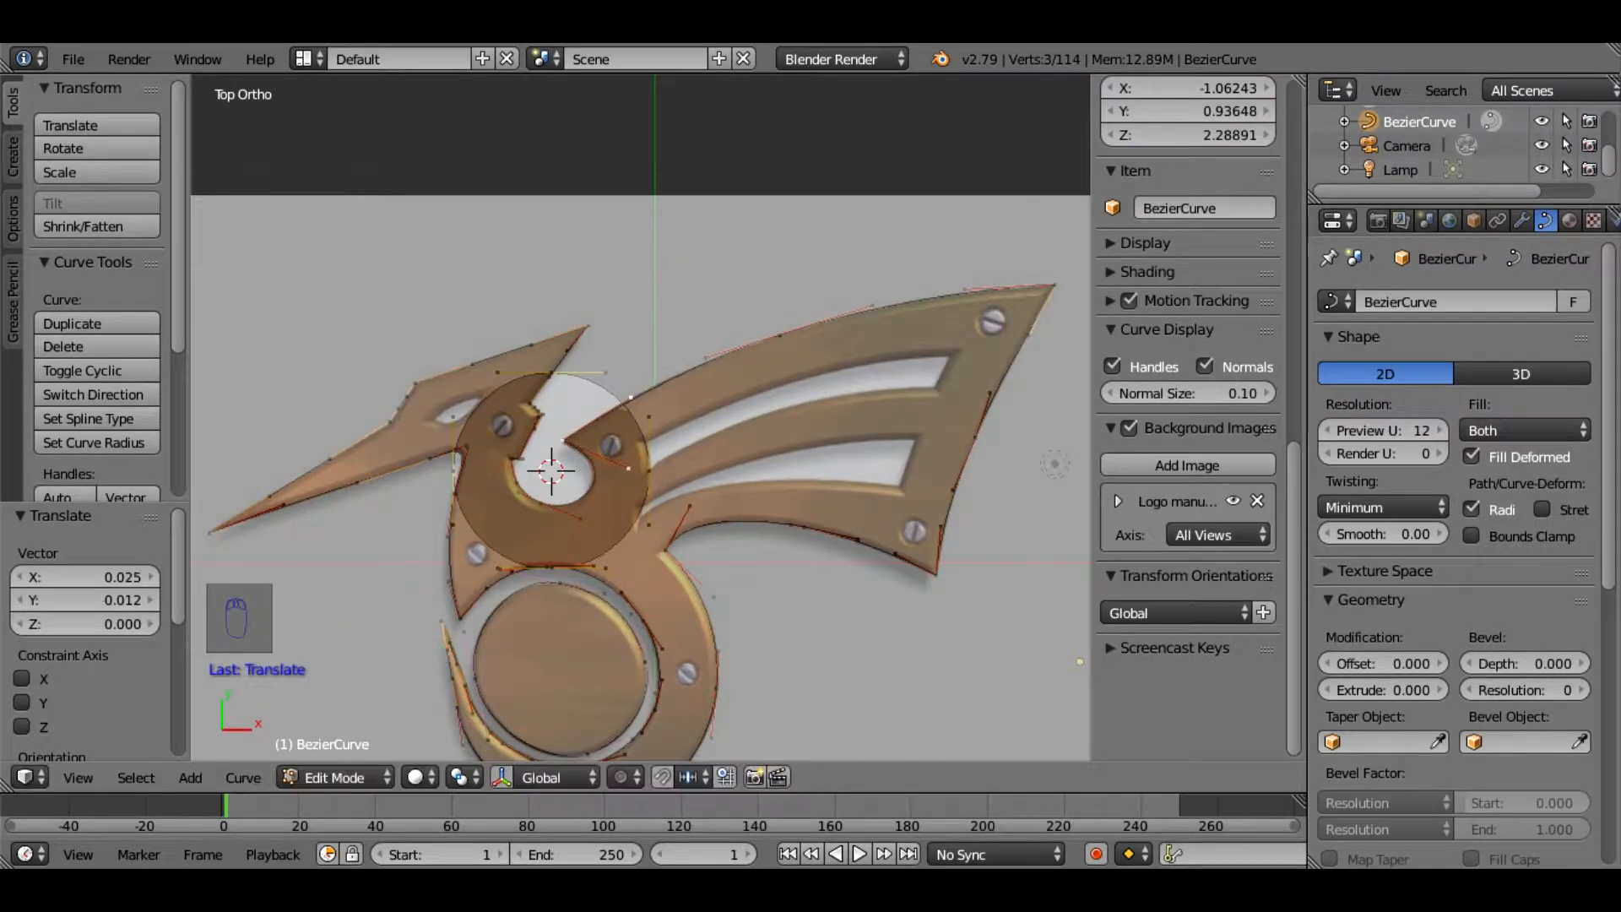
right_click(580, 518)
right_click_drag(552, 372, 473, 396)
Move the new circle's bottom, left and right points onto the outline of the eye opening
scroll(473, 396, "up", 4)
middle_click_drag(473, 395, 777, 345, "shift")
right_click_drag(759, 677, 599, 361)
right_click_drag(556, 473, 522, 367)
right_click_drag(962, 473, 615, 322)
right_click(633, 323)
left_click(615, 326)
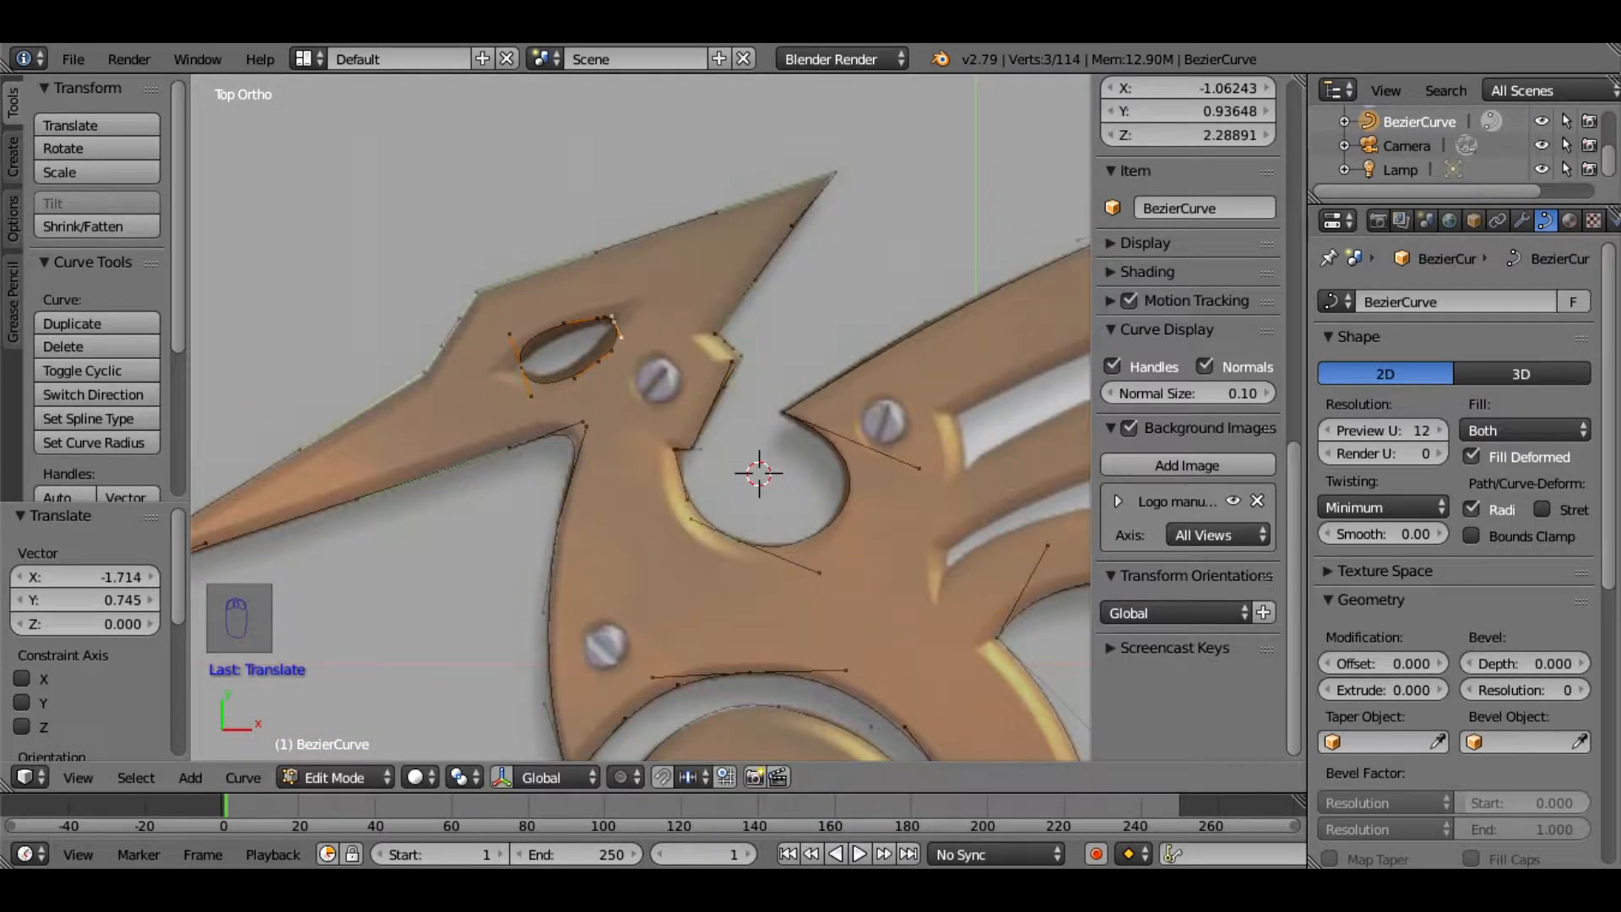
Adjust the eye curve's points and handles around its upper edge and pointed corners
left_click(511, 336)
right_click_drag(509, 335, 609, 328)
left_click(526, 330)
left_click(524, 368)
left_click(553, 333)
left_click(576, 326)
left_click(619, 314)
left_click(609, 325)
Set the handle type to Vector for the eye curve's right and left corner points
key("v")
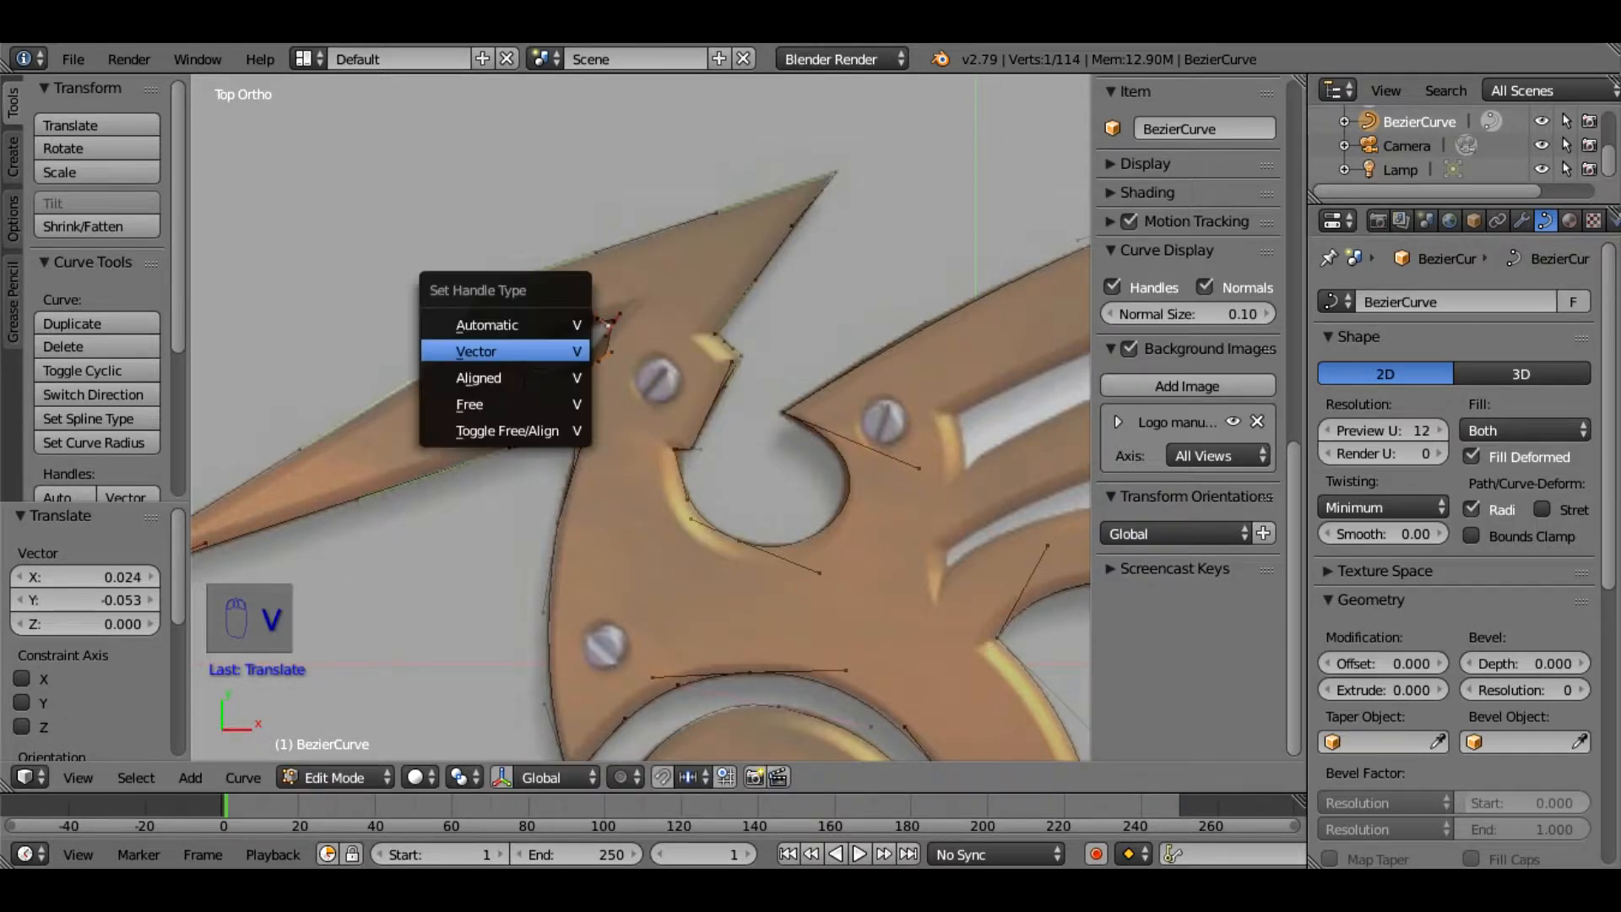
left_click(558, 351)
right_click(524, 368)
key("v")
left_click(530, 368)
Reposition the eye curve's left, lower and upper points and handles to fit the almond-shaped reference opening
right_click_drag(549, 353, 537, 341)
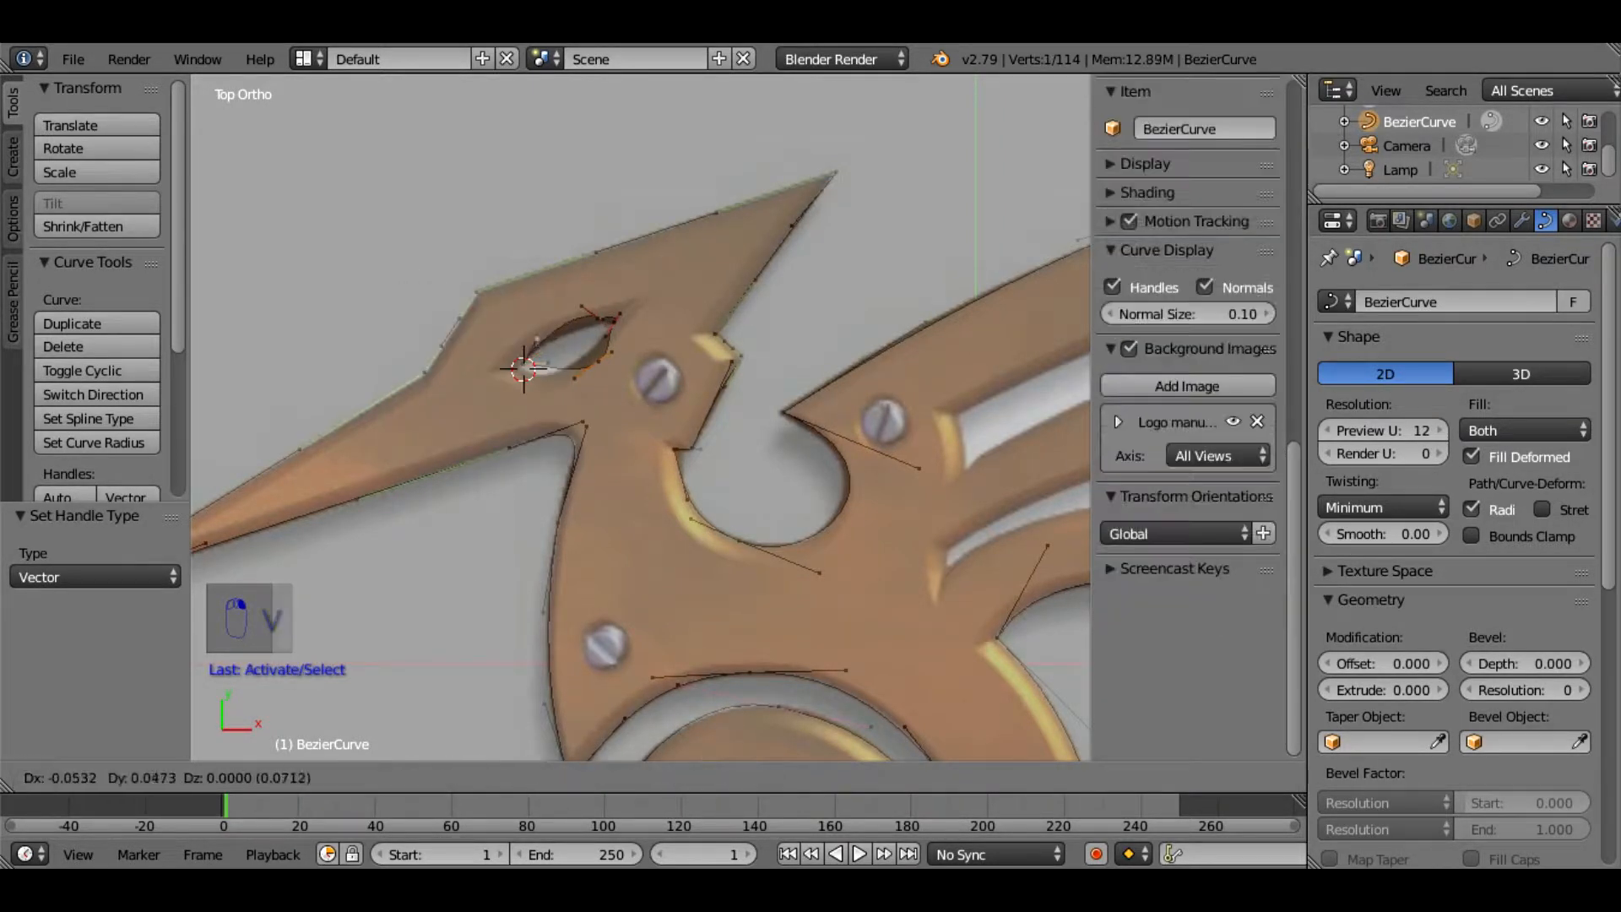
left_click(537, 346)
key("g")
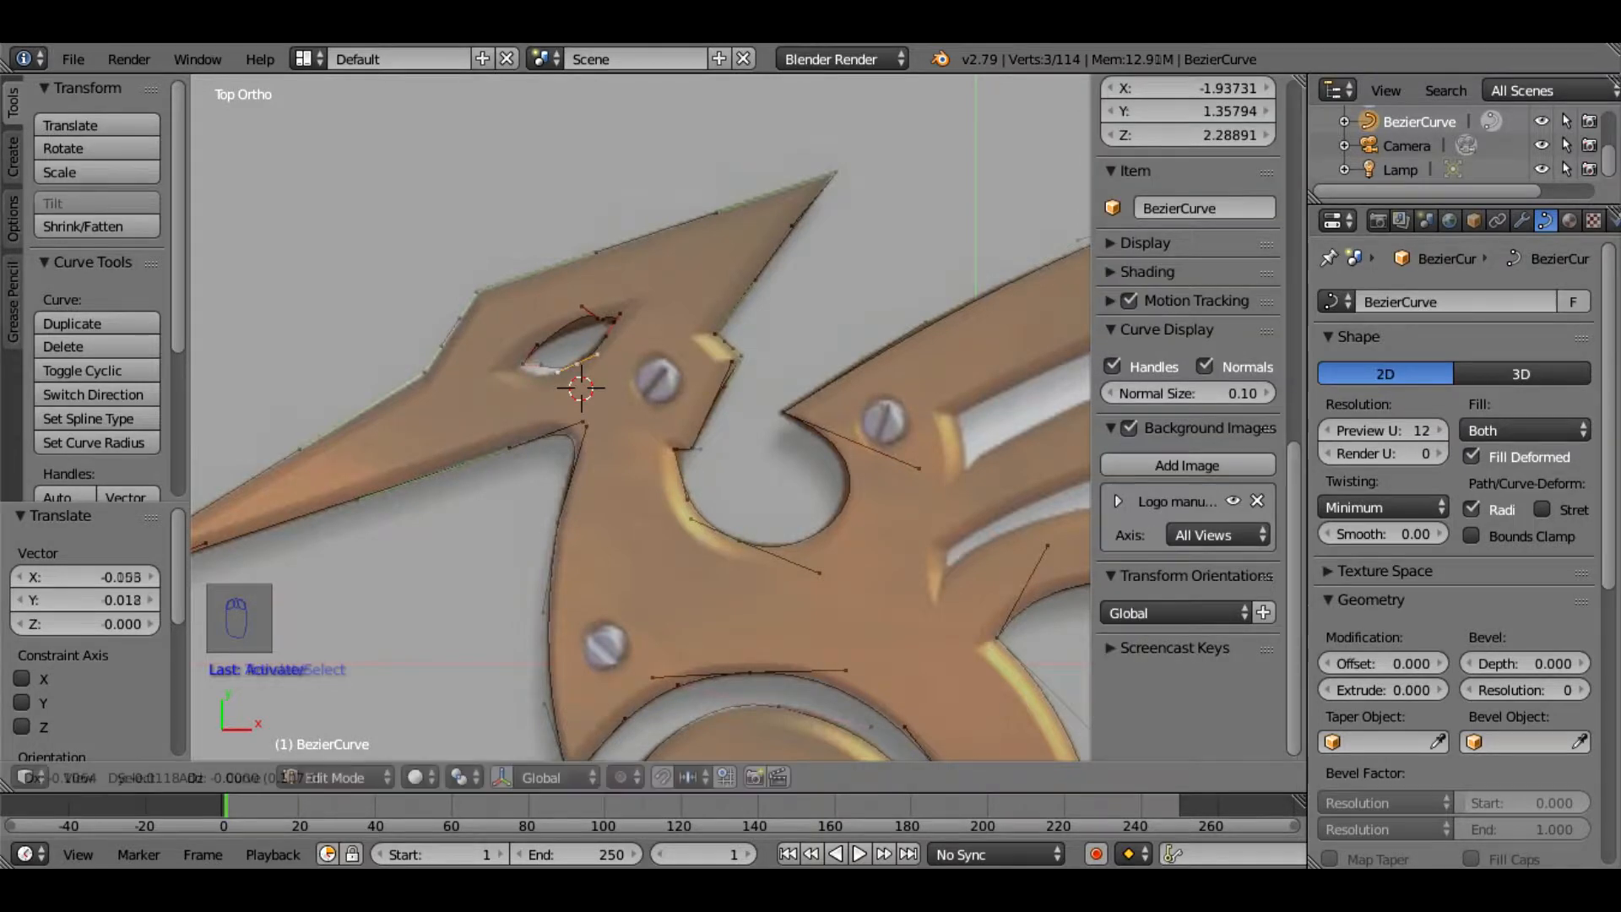
left_click(525, 382)
right_click_drag(582, 306, 611, 324)
left_click(556, 332)
left_click(588, 327)
left_click(518, 364)
right_click(557, 371)
left_click(565, 373)
left_click(612, 323)
Add a Bezier circle over the upper wing slot and set all its handles to Vector
scroll(640, 418, "down", 2)
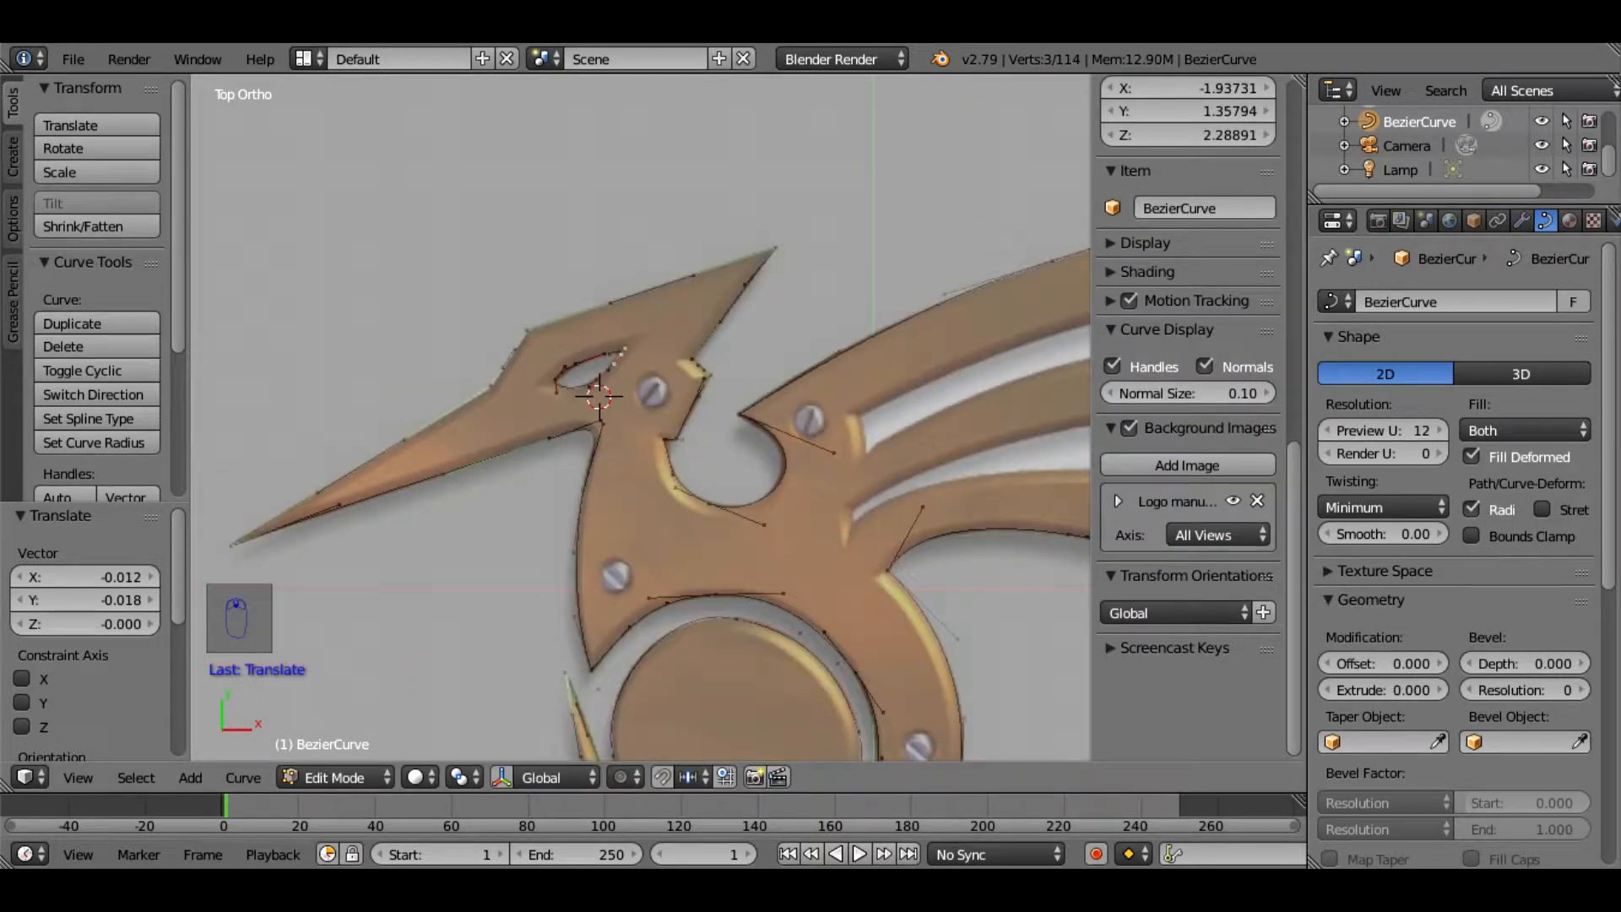
middle_click_drag(840, 420, 441, 417, "shift")
key("shift+a")
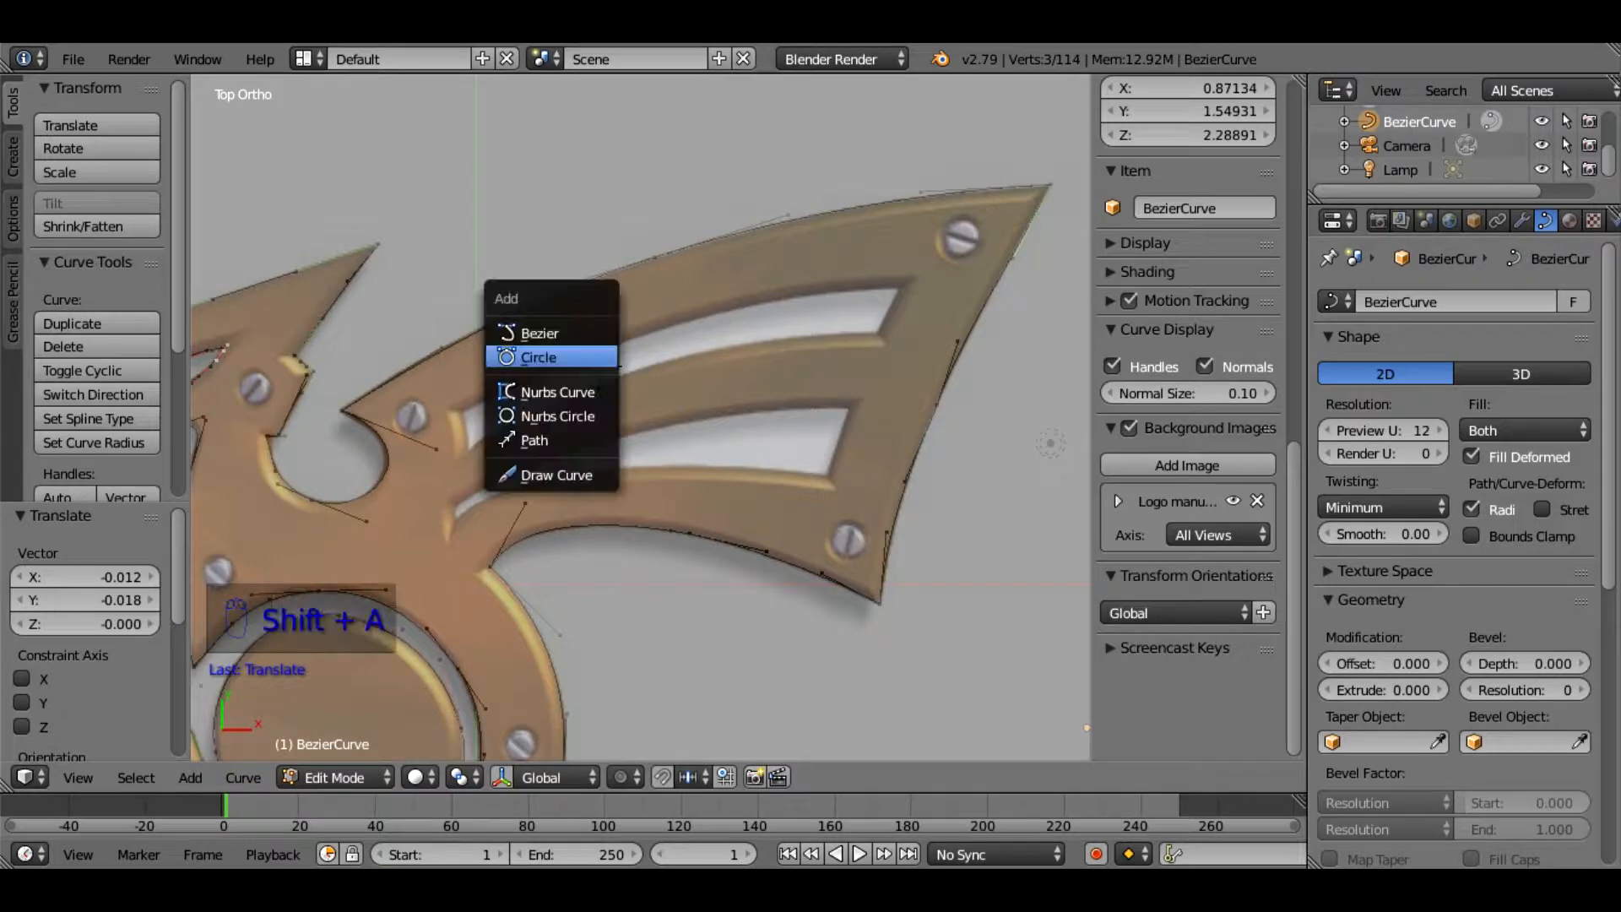
left_click(597, 363)
key("v")
left_click(596, 449)
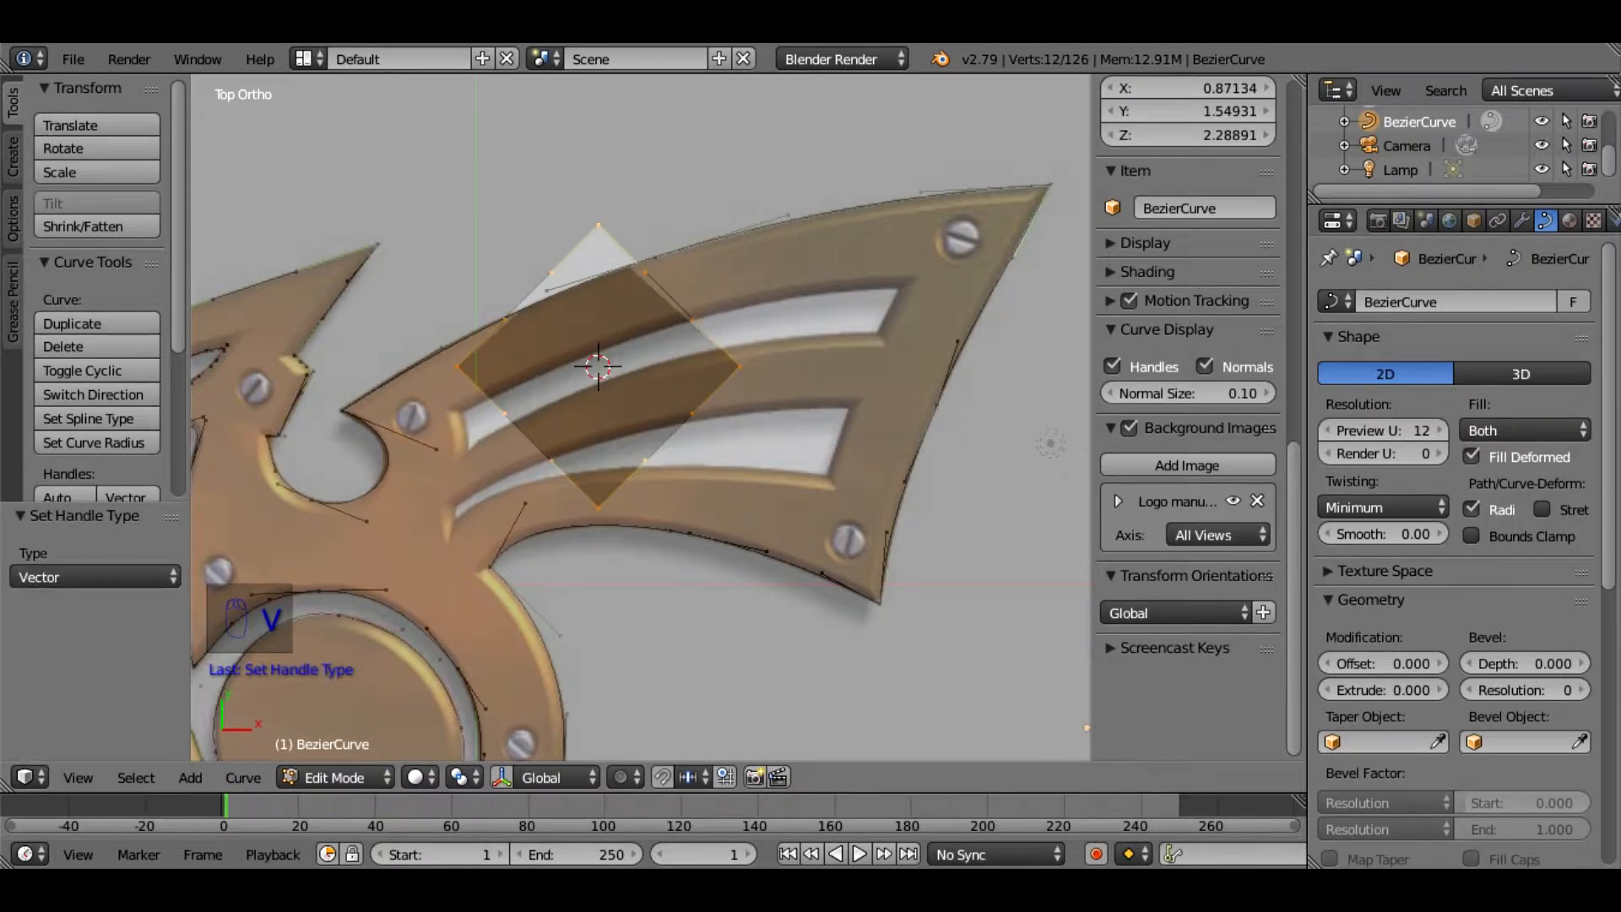
Move the four points of the diamond-shaped curve onto the corners of the upper wing slot
right_click_drag(457, 366, 466, 413)
right_click_drag(597, 507, 467, 453)
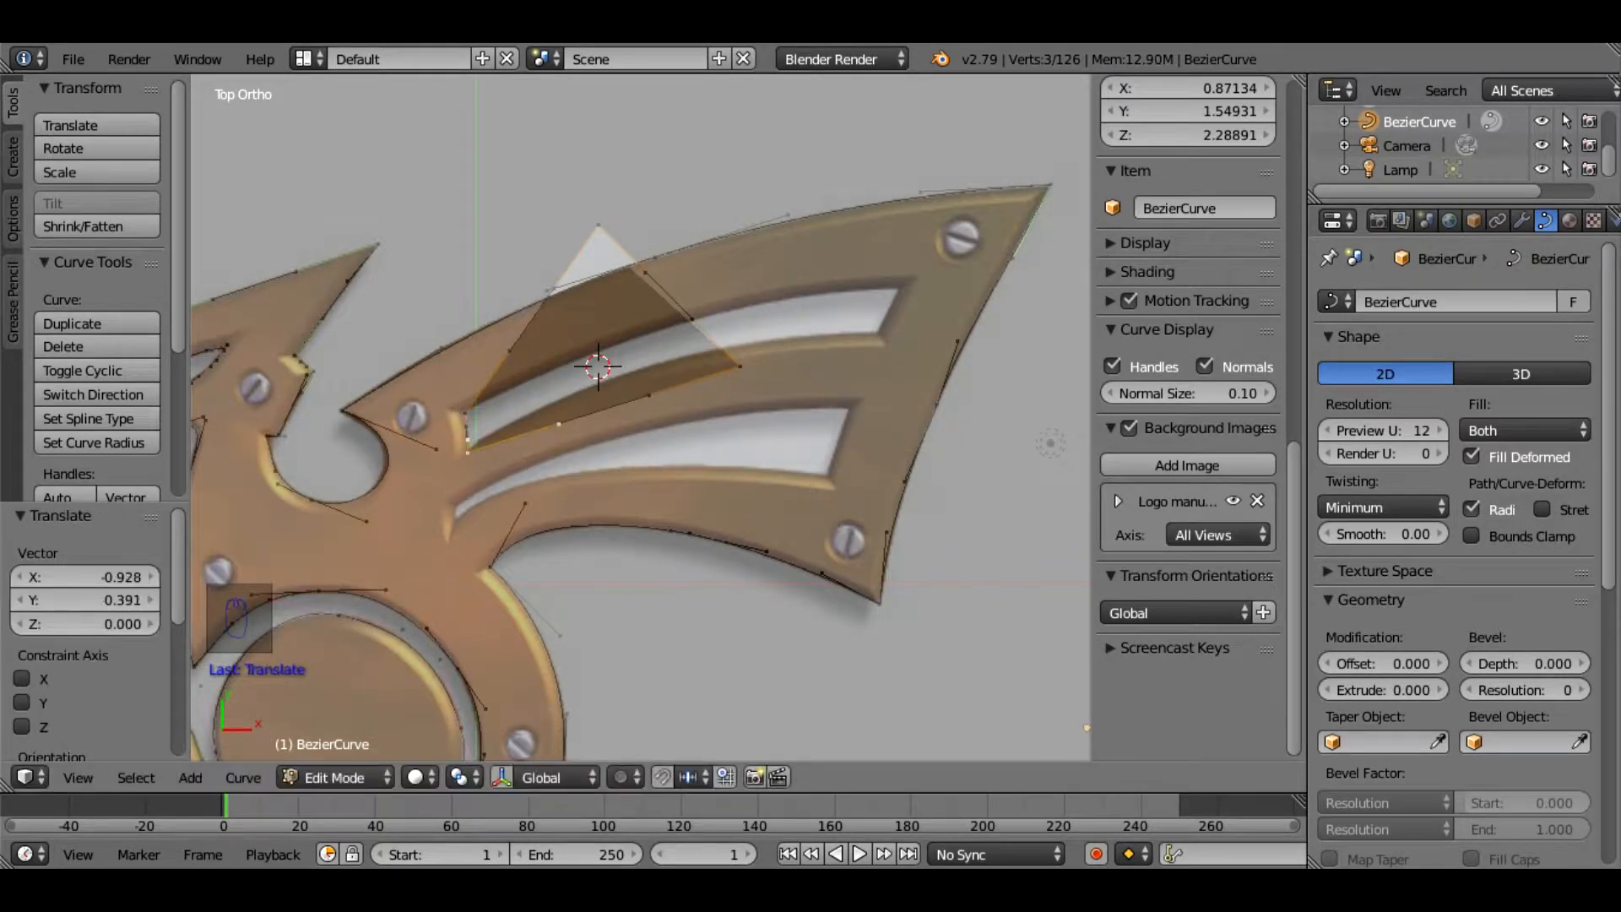
right_click_drag(739, 366, 879, 333)
right_click_drag(599, 225, 898, 289)
Bend the upper slot curve's long top and bottom edges with their handles to follow the reference slot
right_click_drag(610, 372, 608, 330)
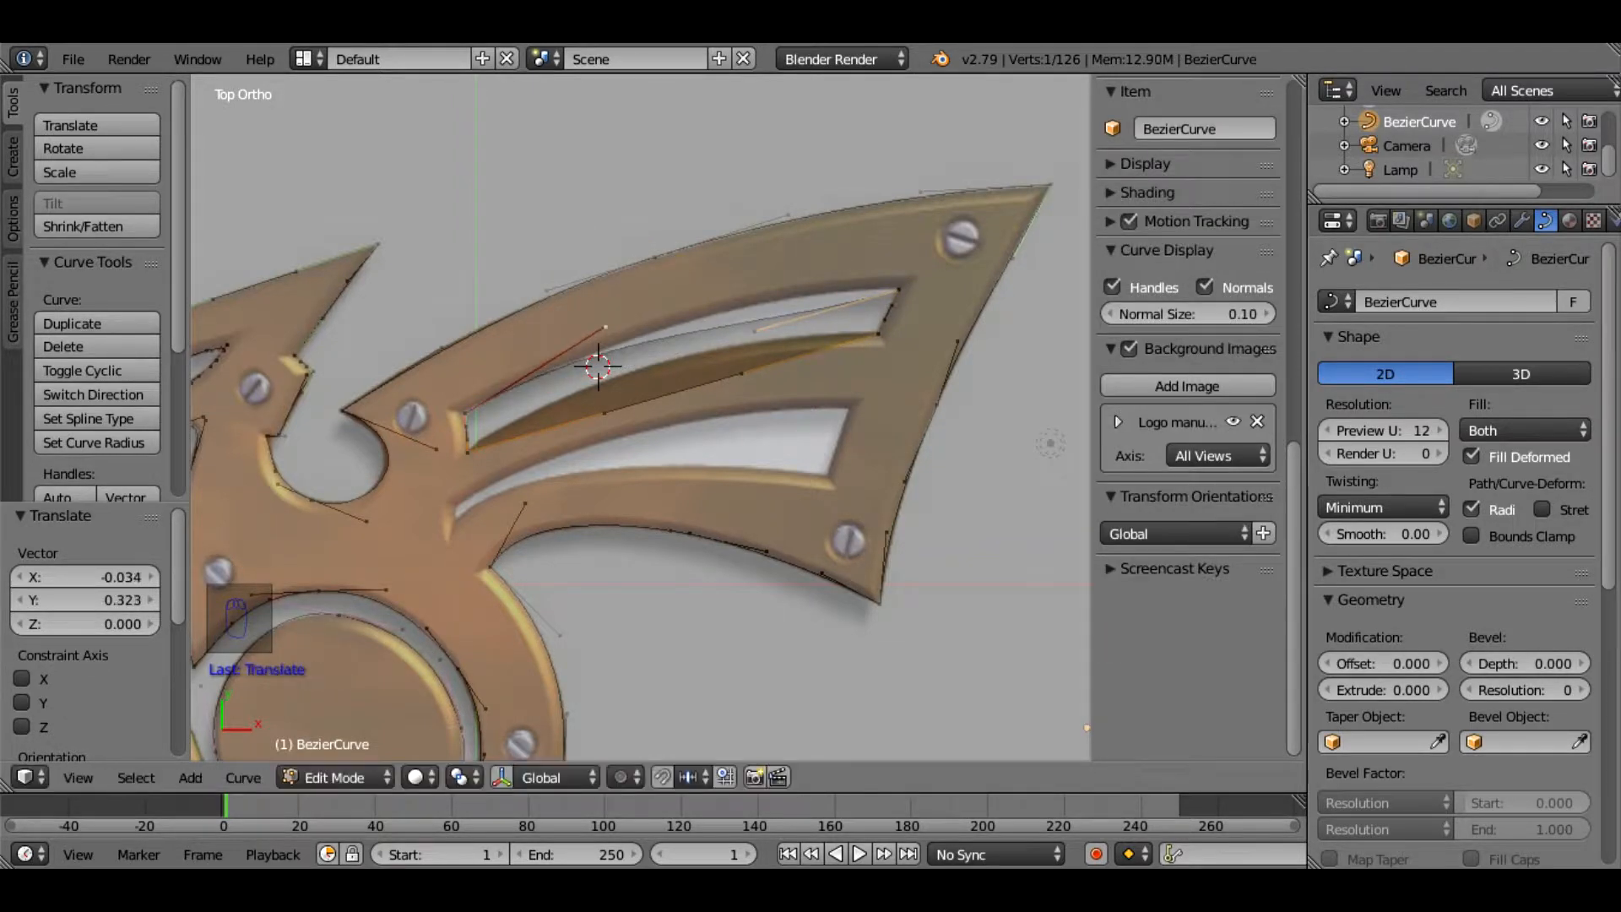
right_click_drag(754, 329, 898, 288)
right_click_drag(742, 373, 748, 326)
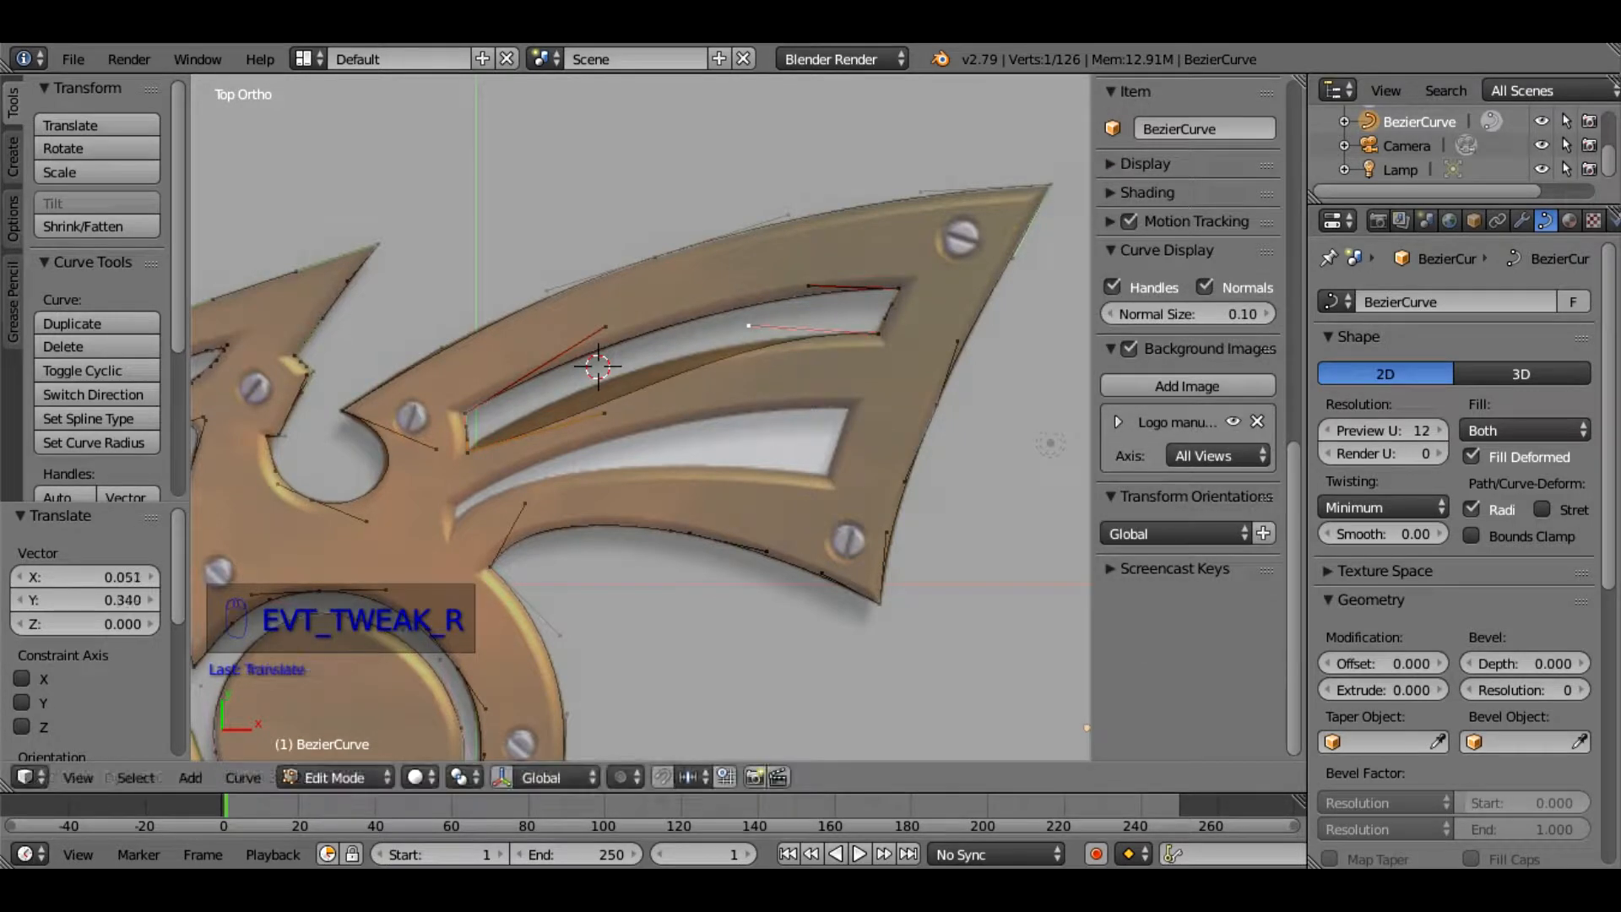
right_click_drag(605, 413, 577, 377)
right_click_drag(748, 326, 742, 331)
Select all four corner points of the upper slot curve and duplicate the shape onto the lower wing slot
right_click(468, 453, "shift")
right_click(466, 414, "shift")
right_click(898, 288, "shift")
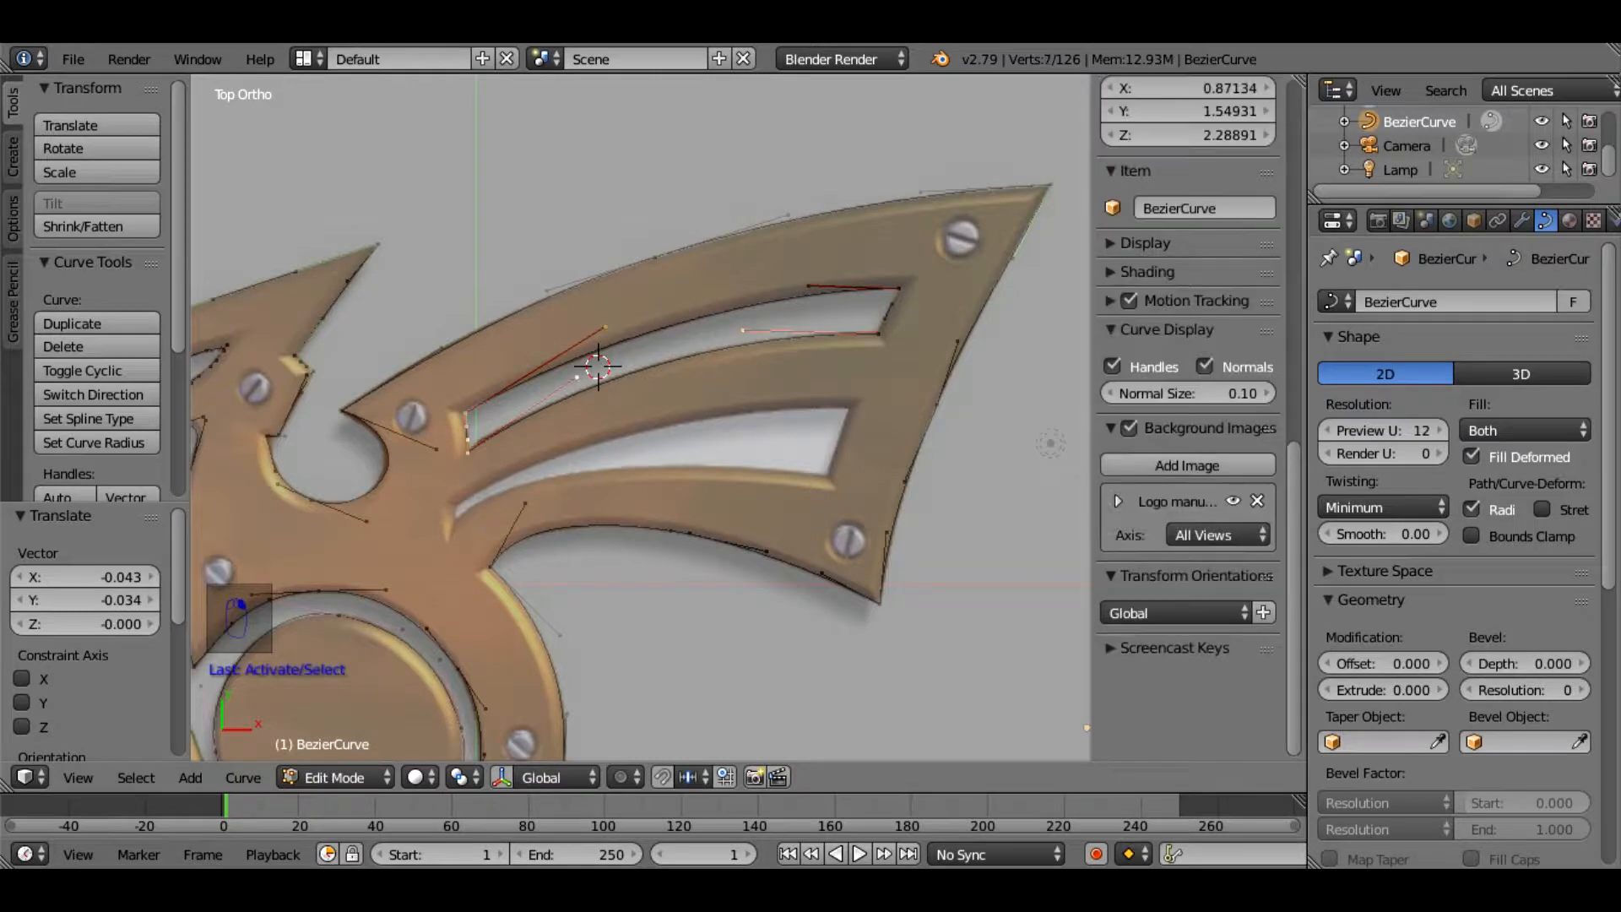
right_click(879, 334, "shift")
key("shift+d")
left_click(849, 435)
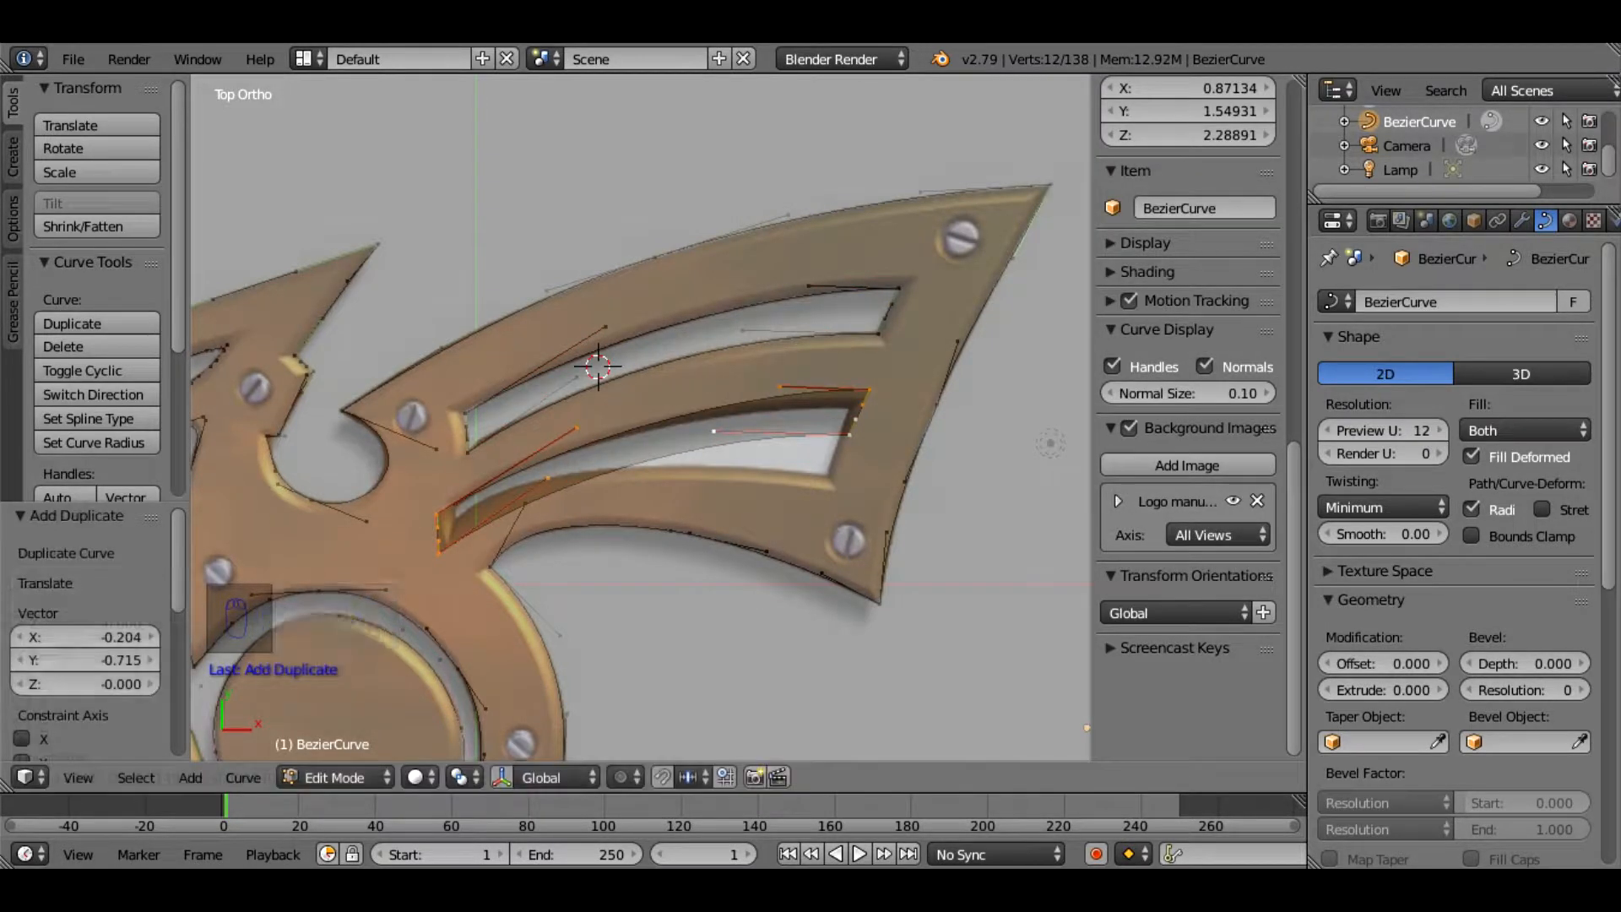
Move the duplicated slot's corner points onto the lower slot's corners and adjust its bottom edge handles
mouse_move(438, 513)
right_mouse_down()
mouse_move(458, 502)
mouse_move(453, 522)
right_mouse_up()
right_click_drag(850, 434, 828, 477)
right_click_drag(869, 390, 850, 409)
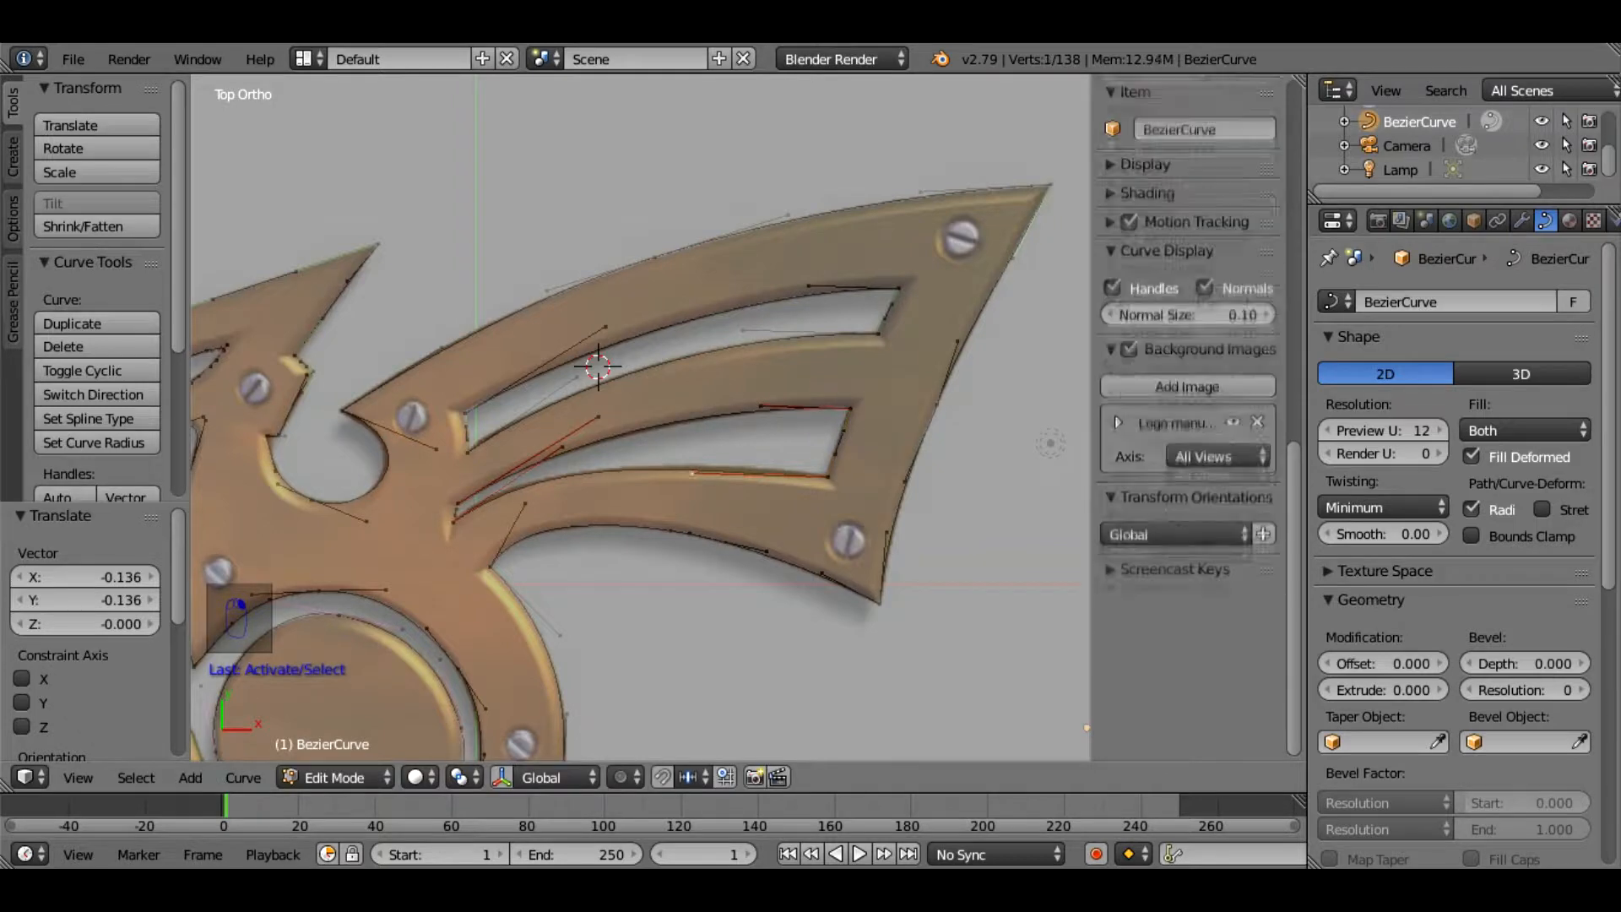
right_click_drag(693, 473, 698, 464)
right_click_drag(561, 446, 534, 451)
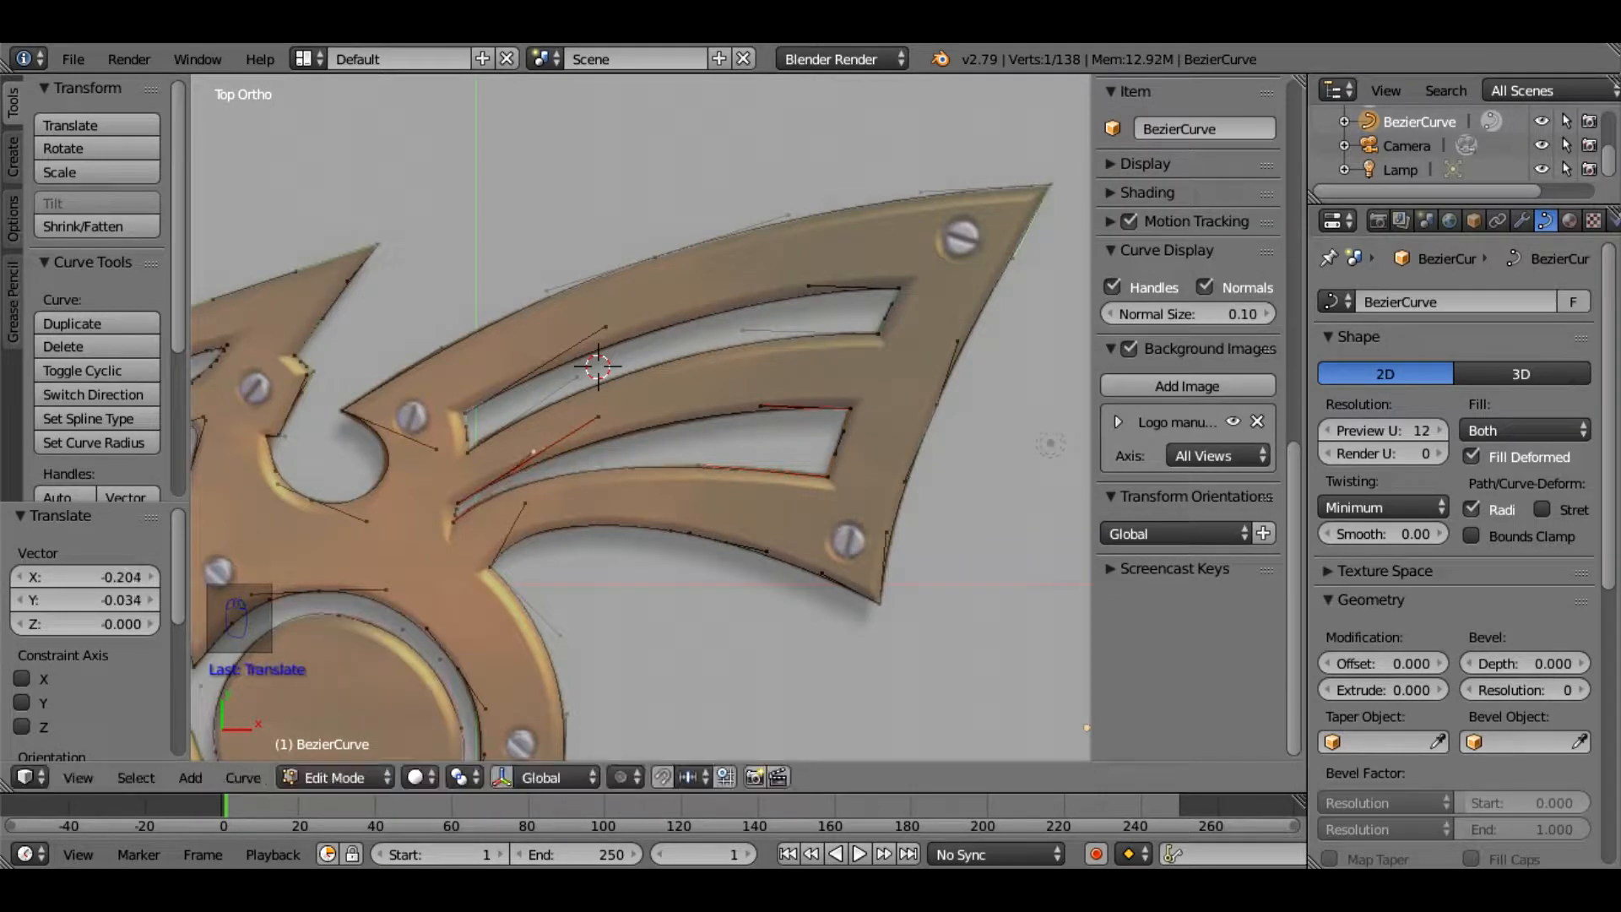
Adjust the top edge handle at the lower slot's upper corner to follow the reference, and return to Object Mode
right_click_drag(760, 406, 852, 408)
left_click(852, 408)
scroll(641, 417, "down", 5)
left_click(348, 777)
left_click(344, 748)
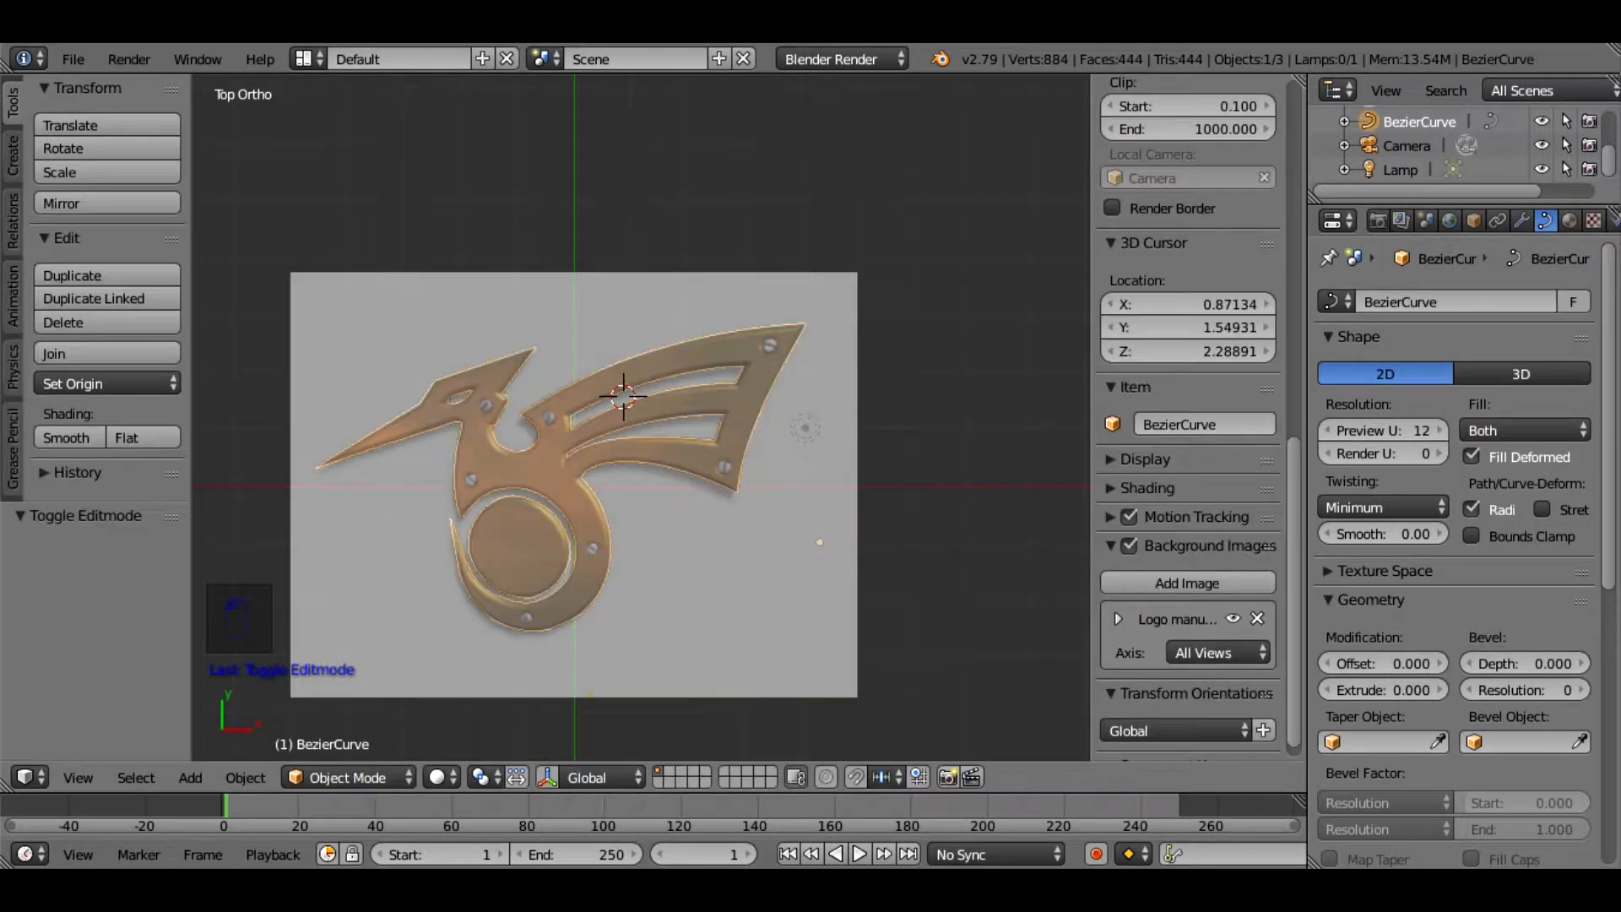
Hide the logo background image and apply smooth shading to the bird curve
scroll(1233, 619, "down", 1)
left_click(1232, 599)
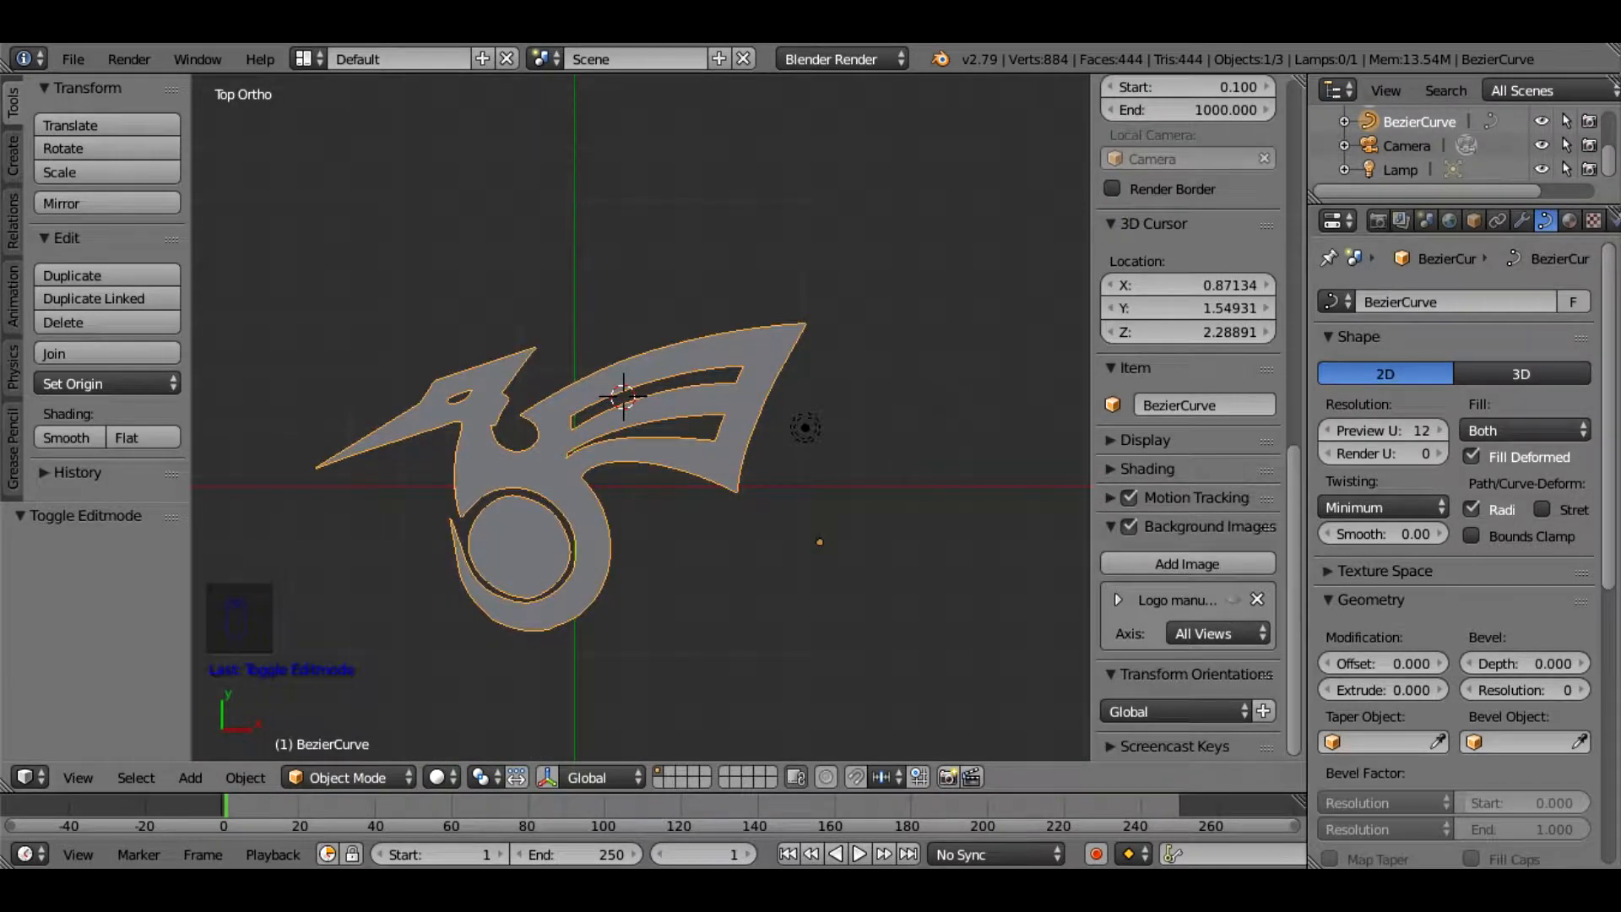
left_click(72, 437)
Set the bird curve's bevel depth to 0.010
scroll(1453, 549, "down", 3)
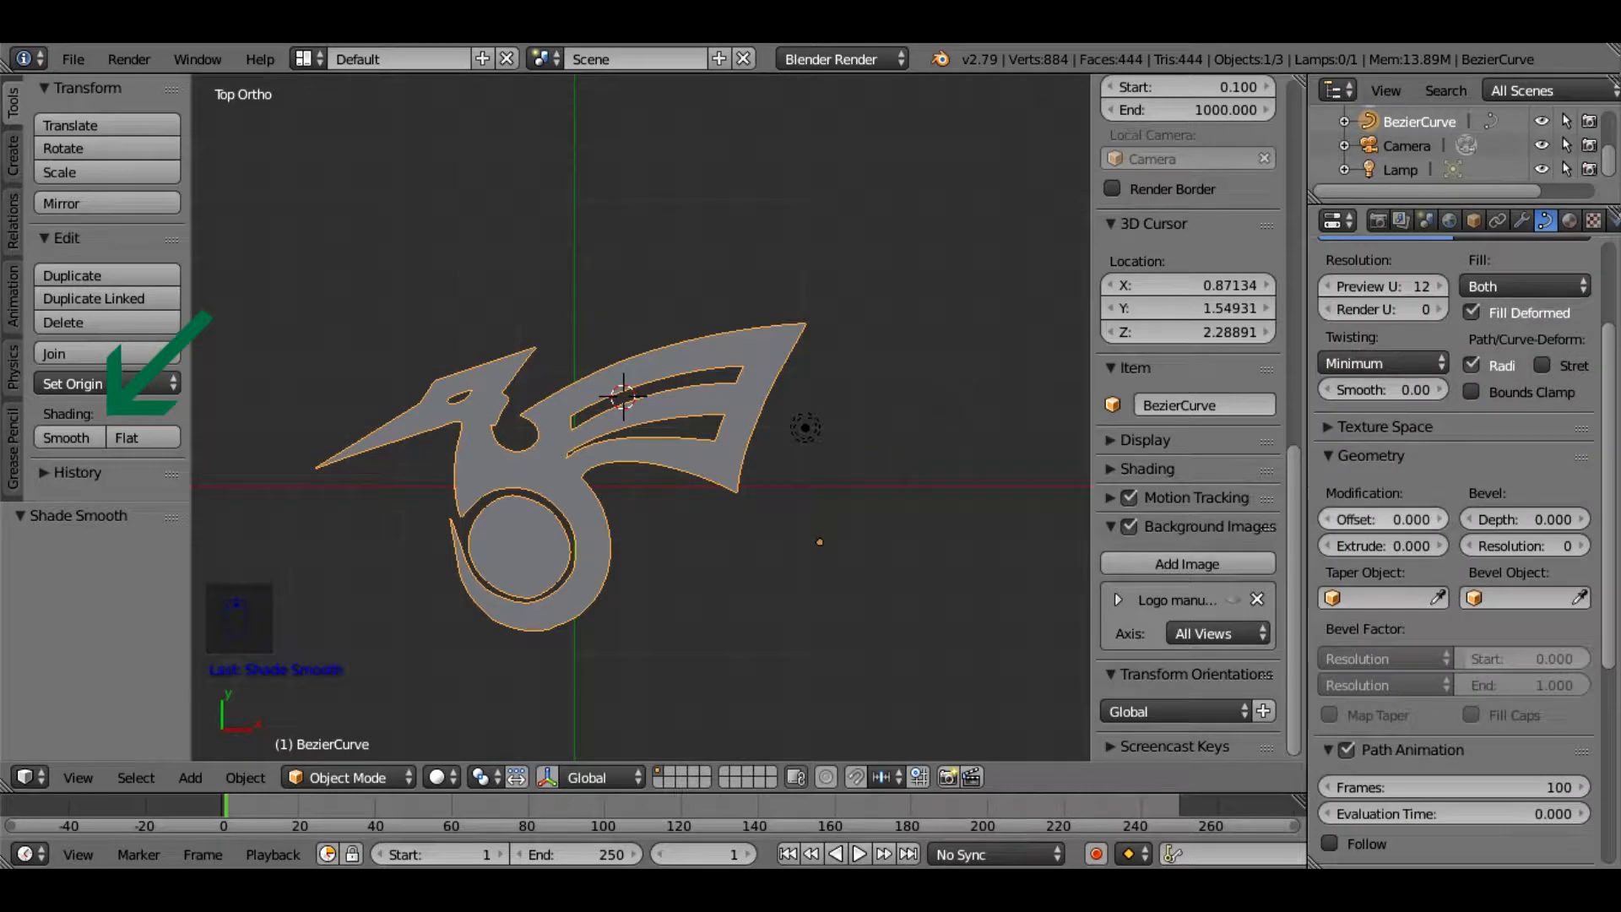
left_click(1581, 519)
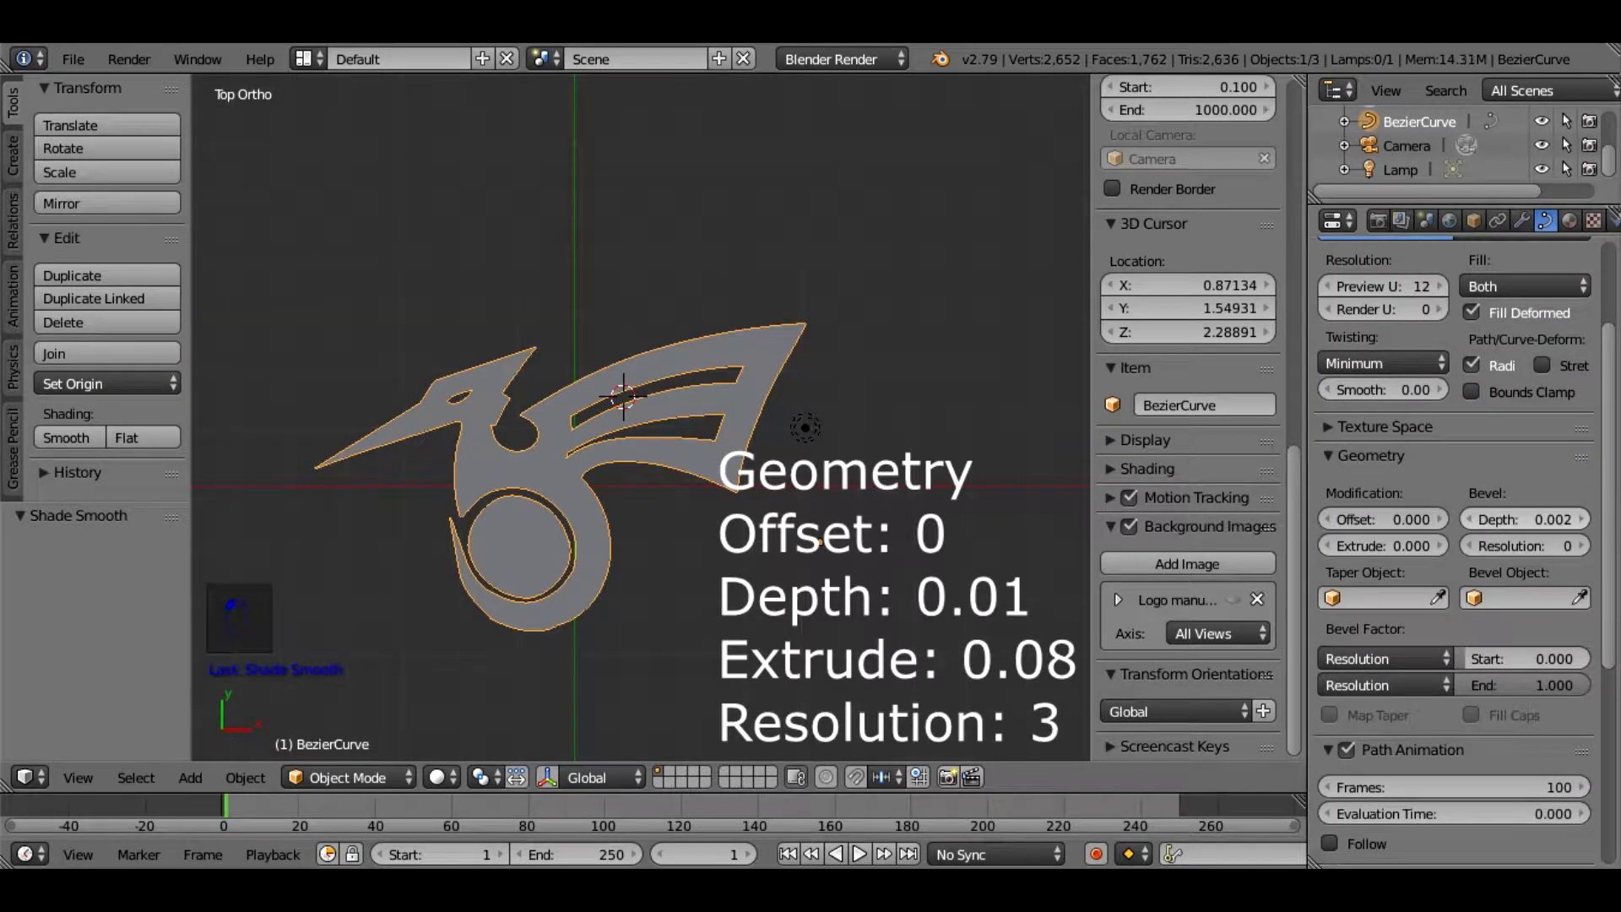
left_click(1580, 519)
left_click(1581, 519)
left_click(1581, 519)
left_click(1580, 519)
left_click(1580, 519)
left_click(1581, 519)
left_click(1581, 520)
Set the bird curve's extrude to 0.08 and its bevel resolution to 3
middle_click_drag(642, 422, 629, 342)
left_click(1382, 546)
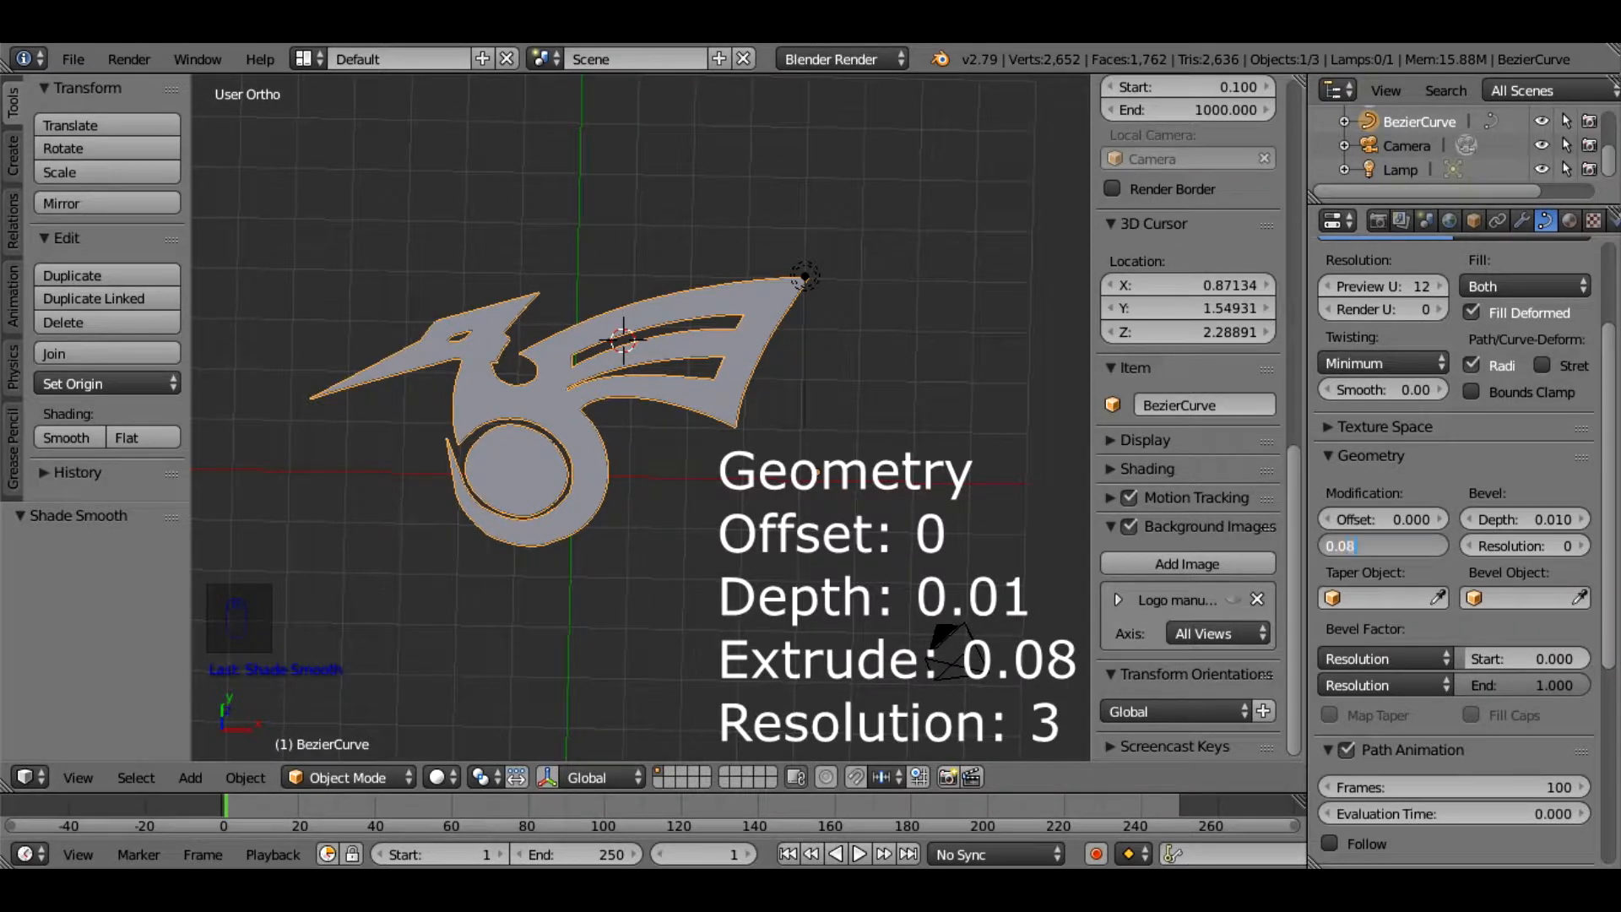
key("Return")
left_click(1581, 545)
left_click(1581, 546)
left_click(1580, 545)
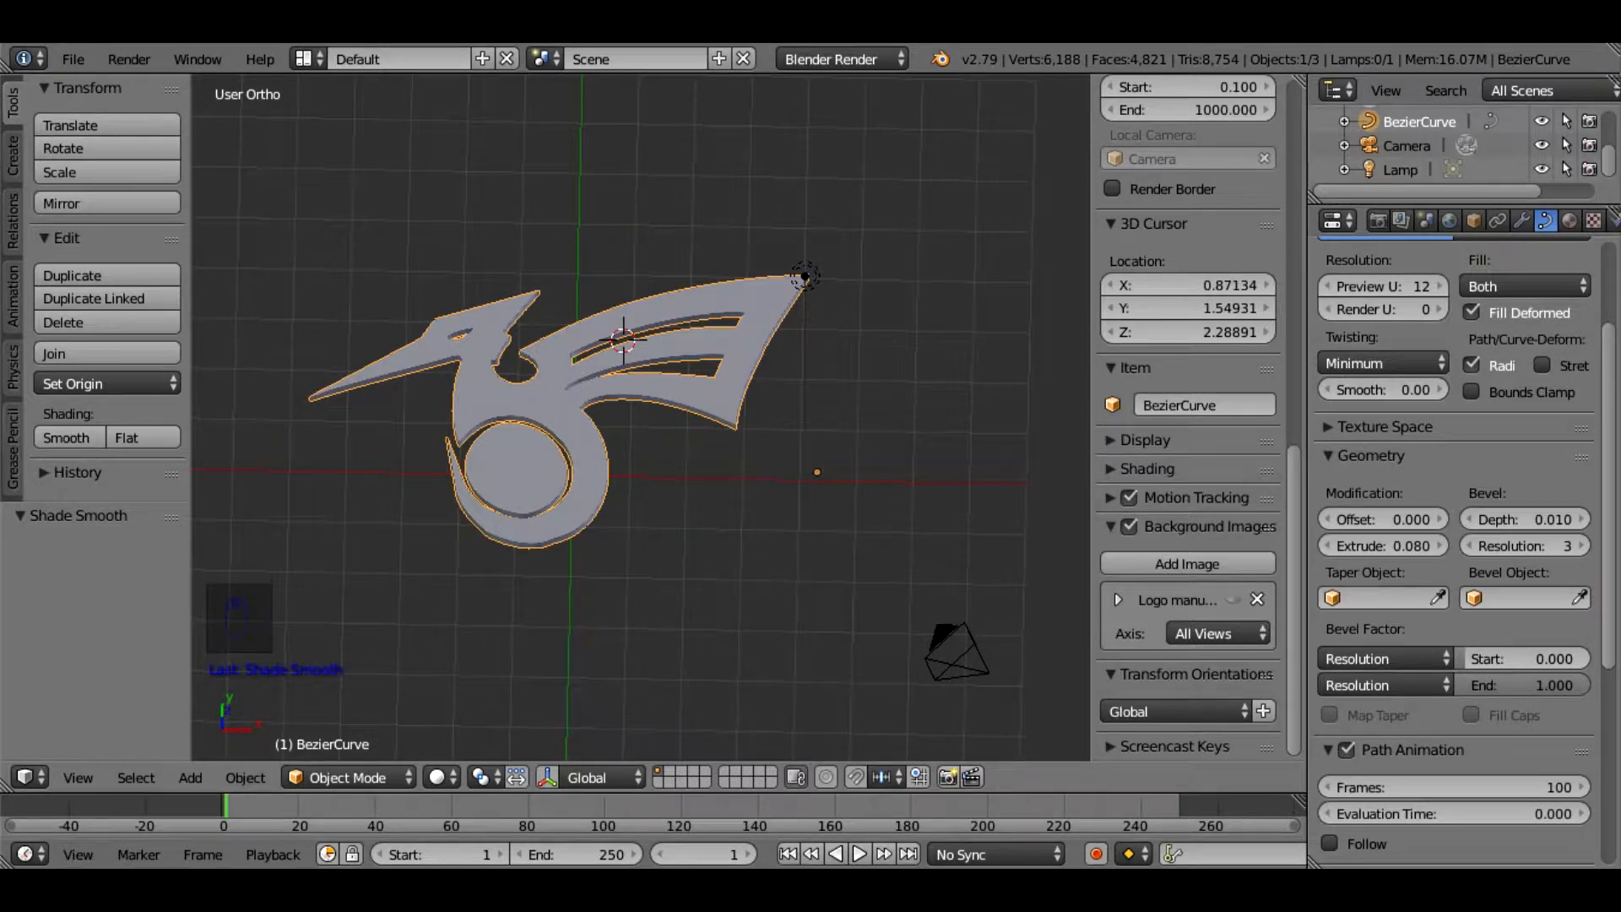
Convert the extruded bird curve to a mesh and disable the background images
key("alt+c")
left_click(614, 615)
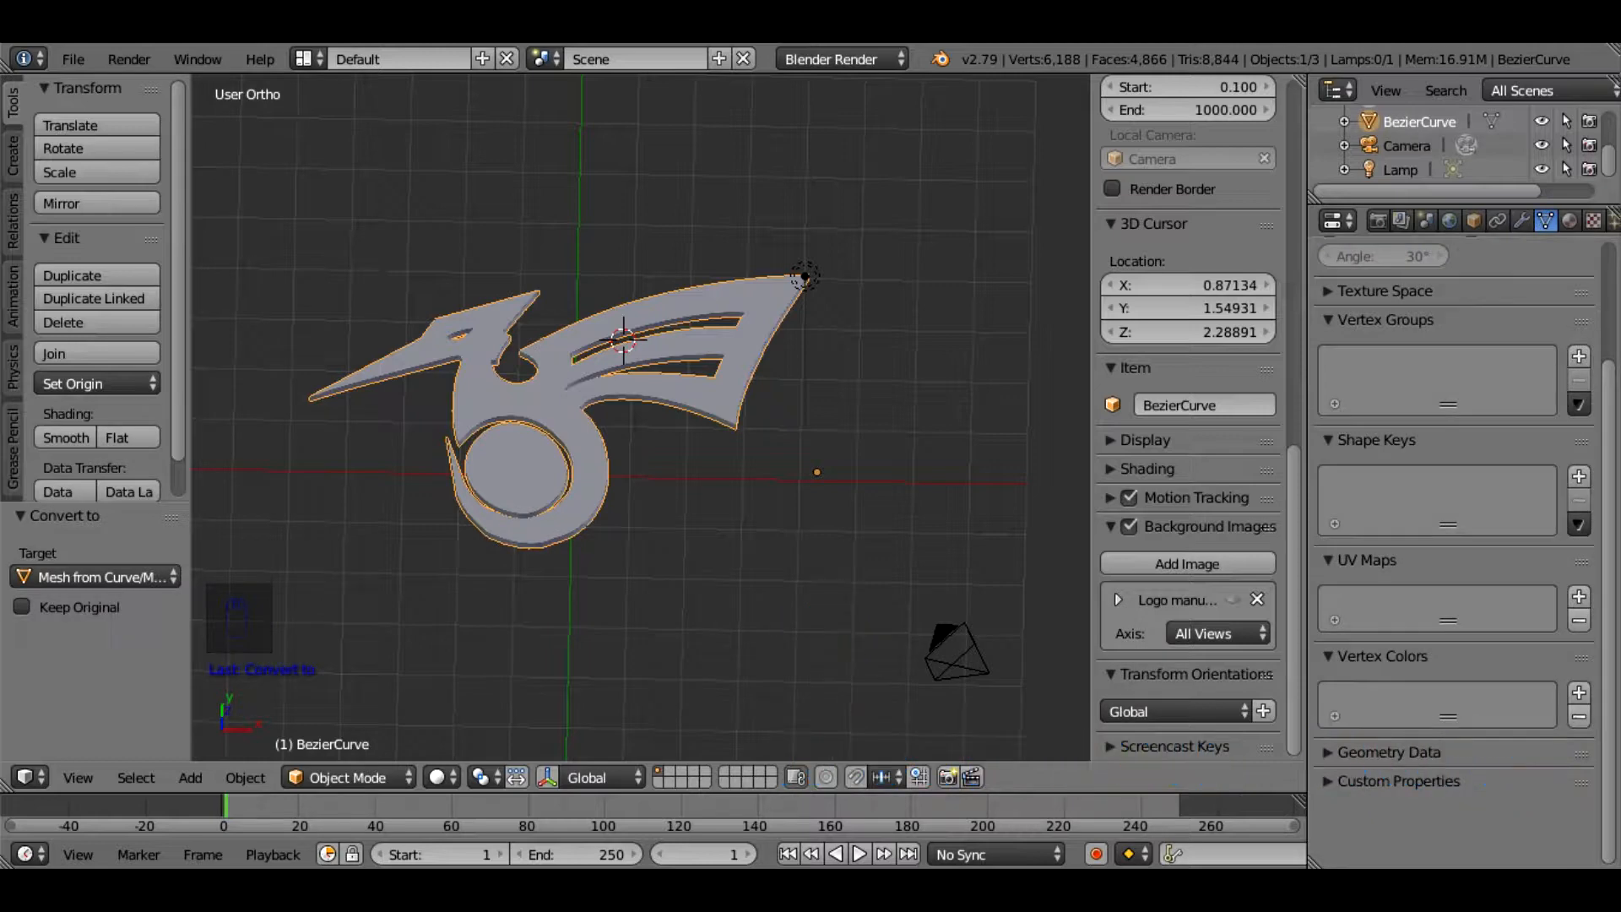
middle_click_drag(642, 417, 648, 461)
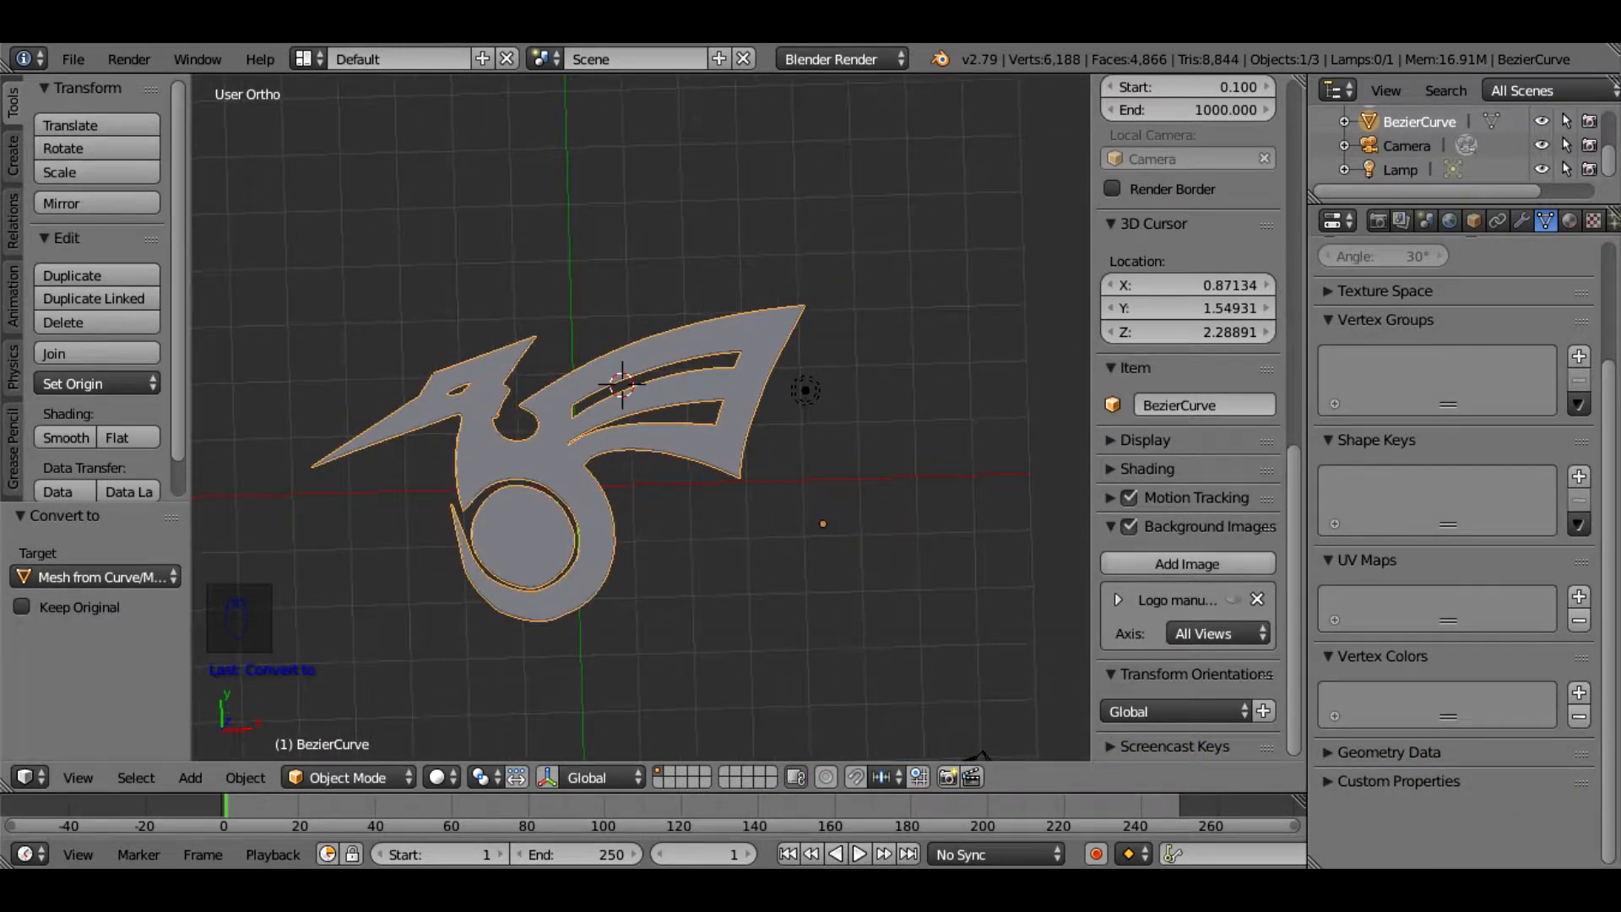
key("KP_7")
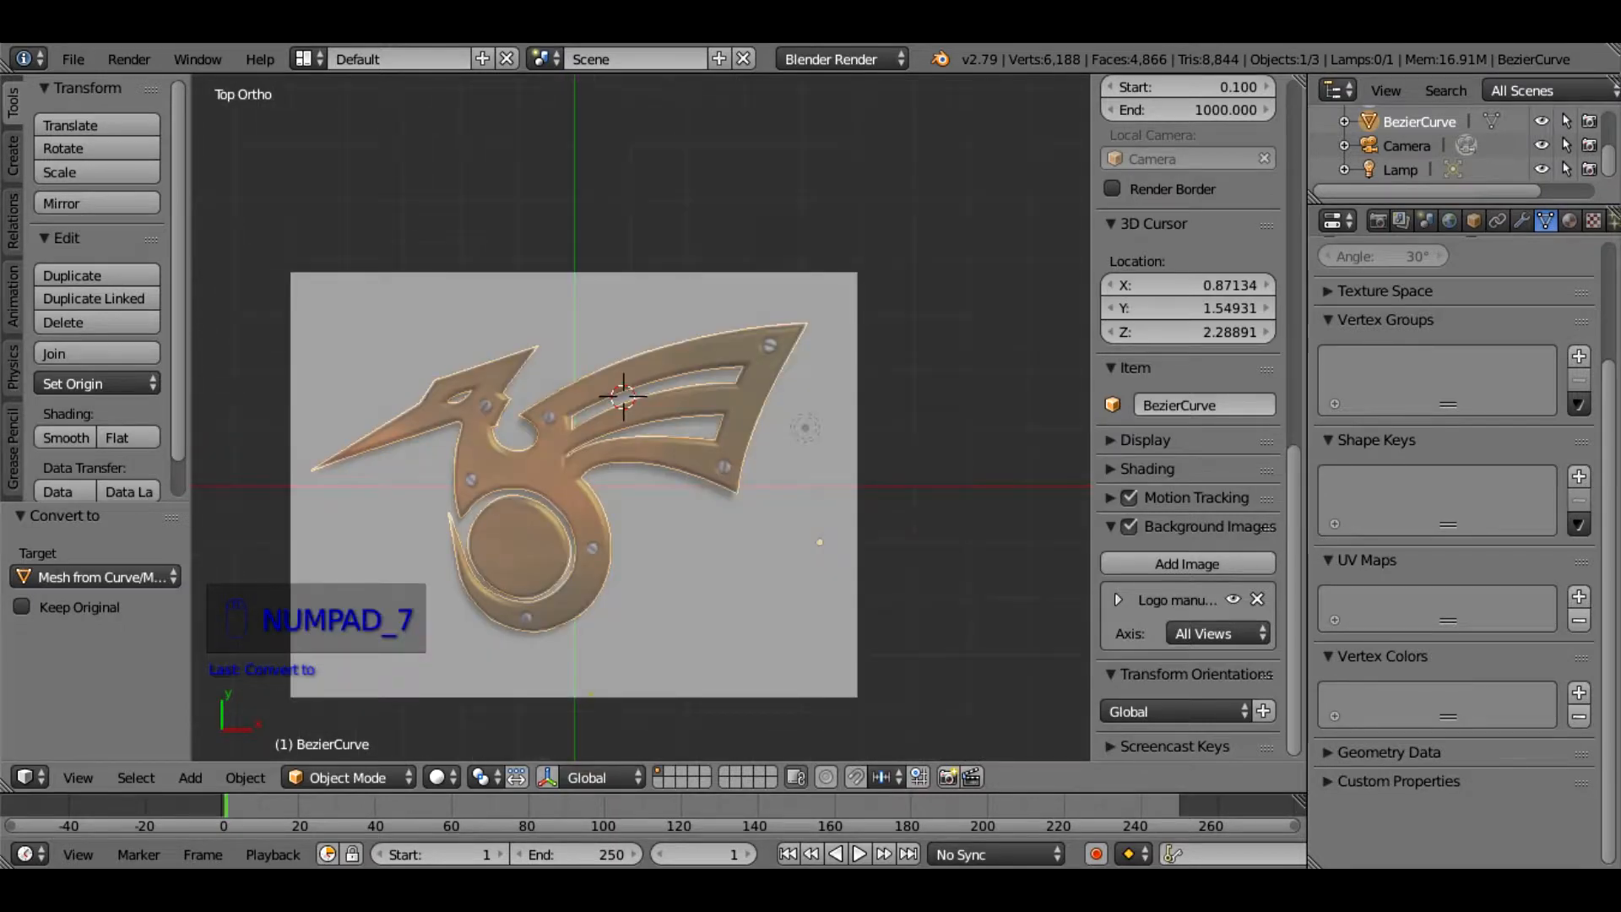
left_click(1129, 526)
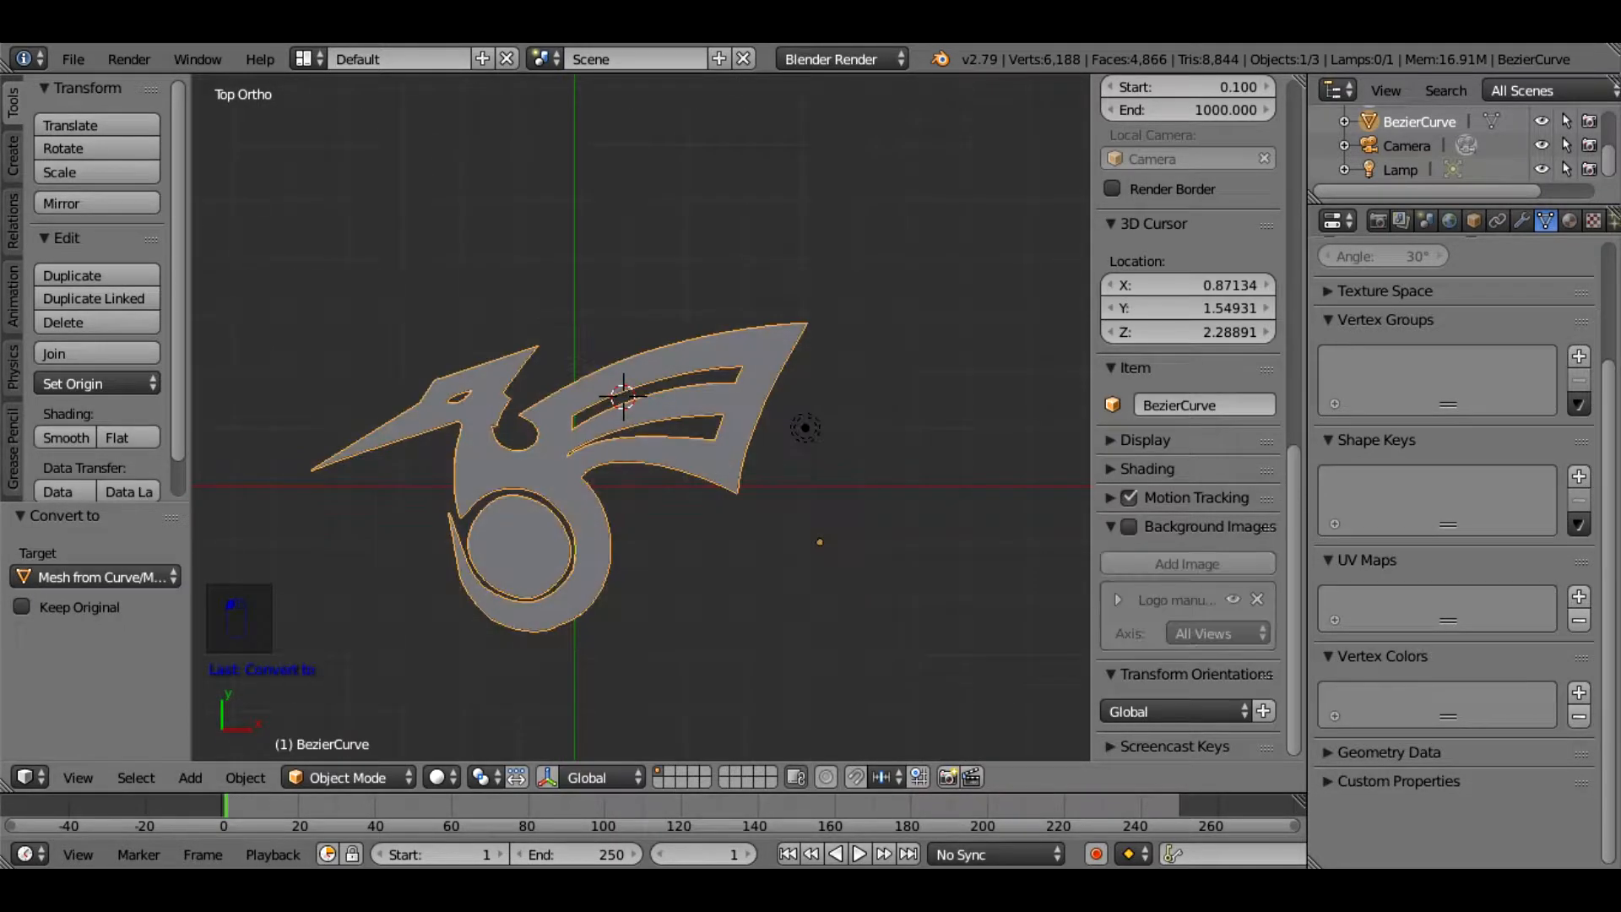
scroll(701, 333, "down", 1)
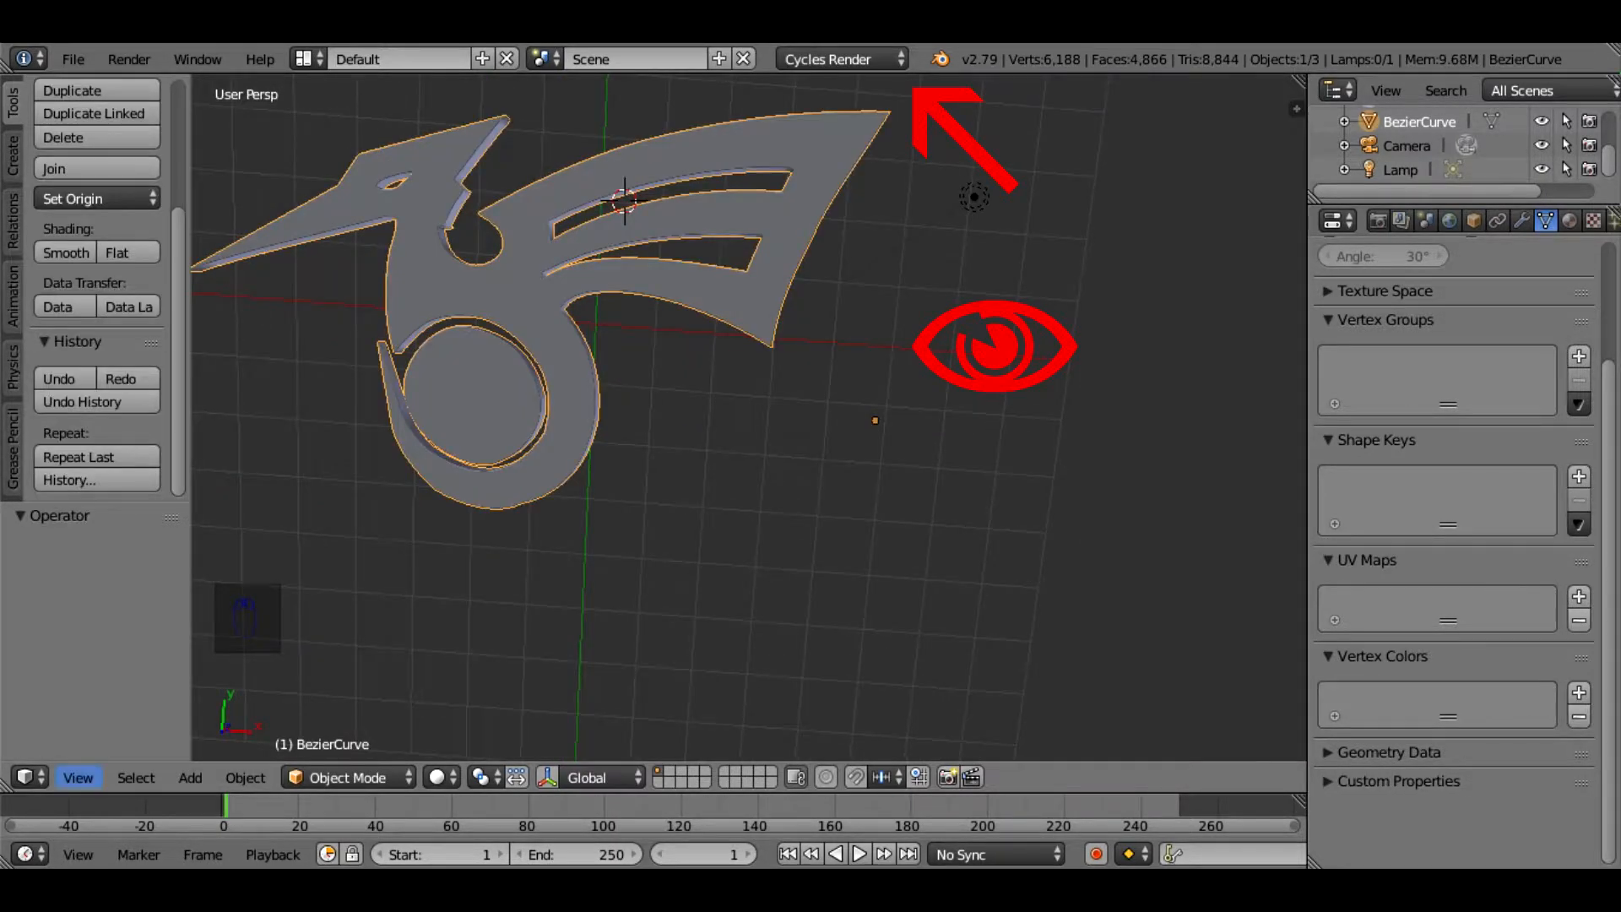
In front orthographic view, rotate the bird mesh about 91.4° around the global X axis to stand it upright
left_click(78, 776)
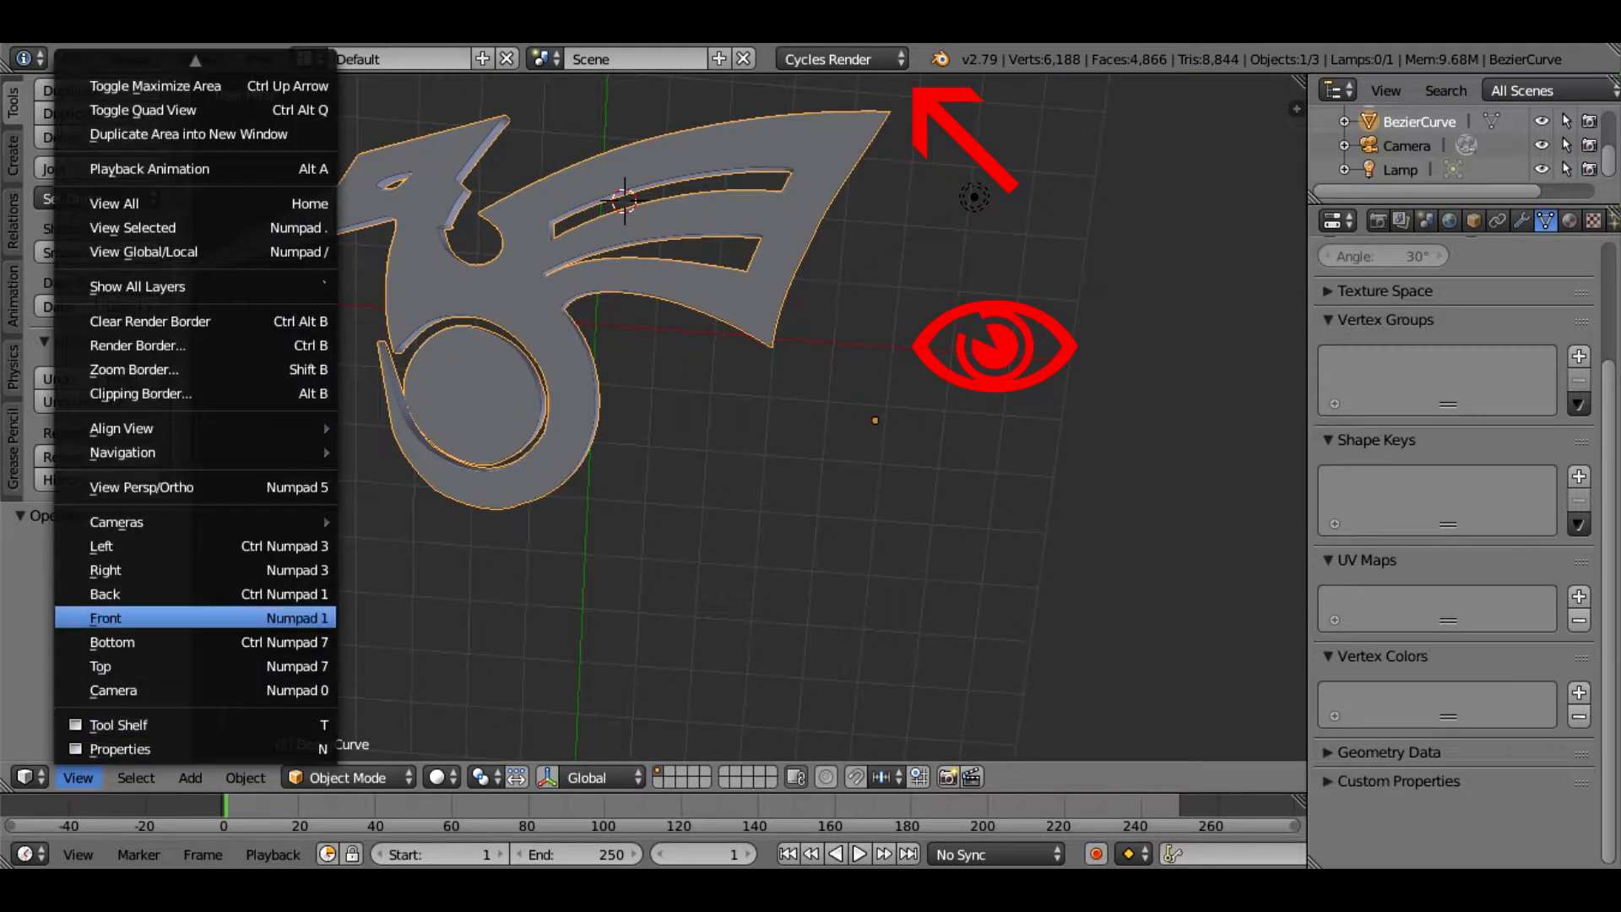
left_click(84, 615)
key("KP_5")
key("KP_5")
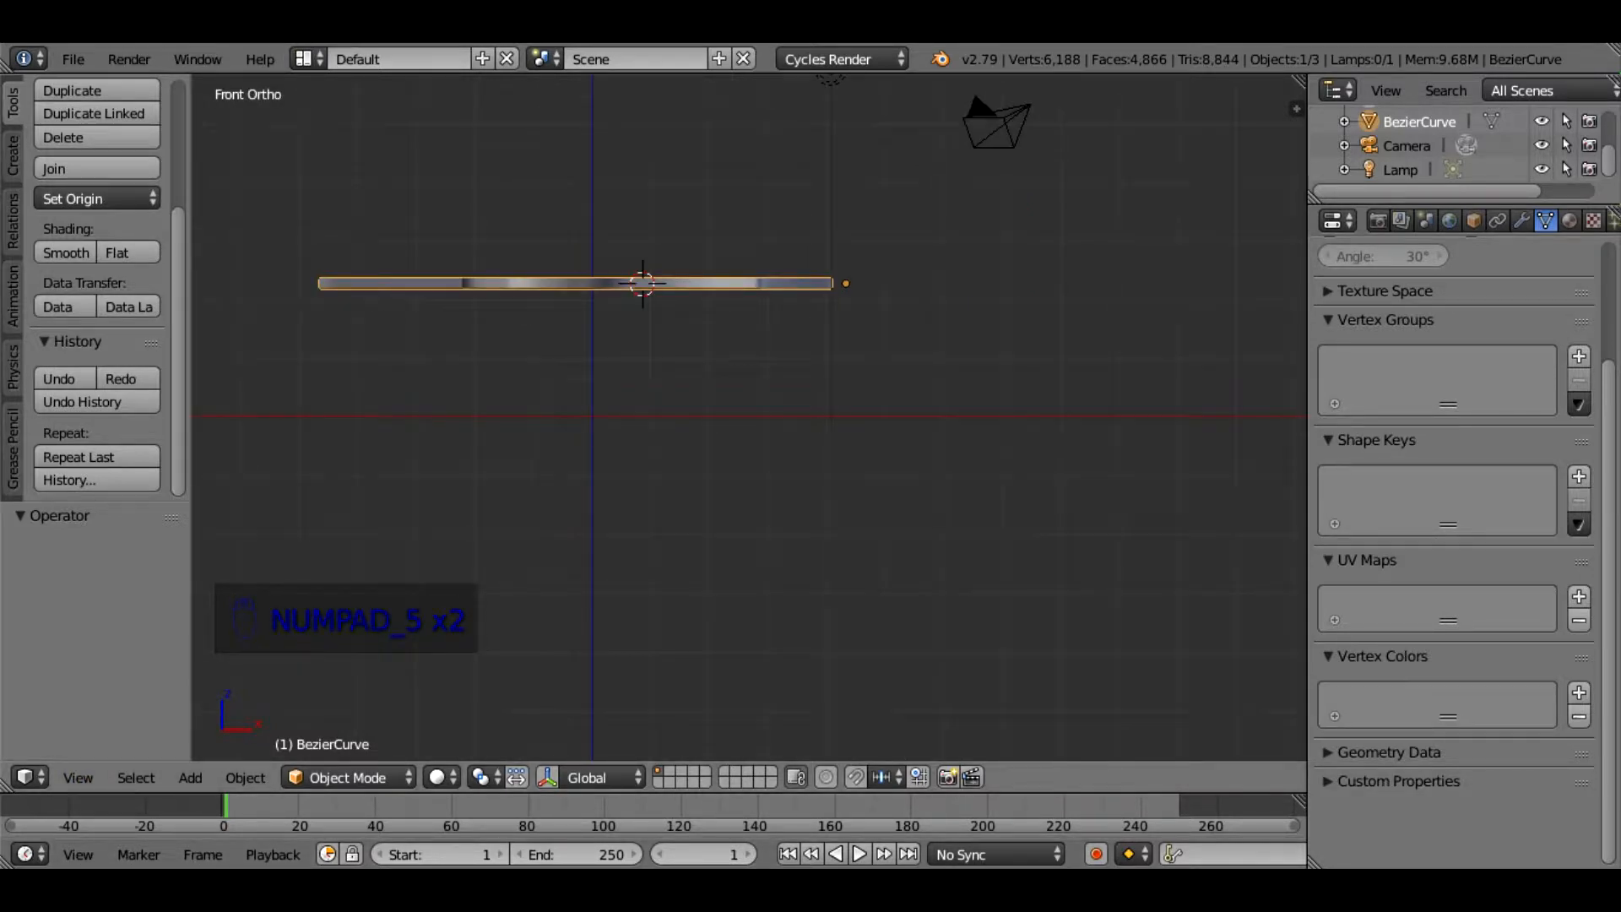
key("r")
key("x")
key("x")
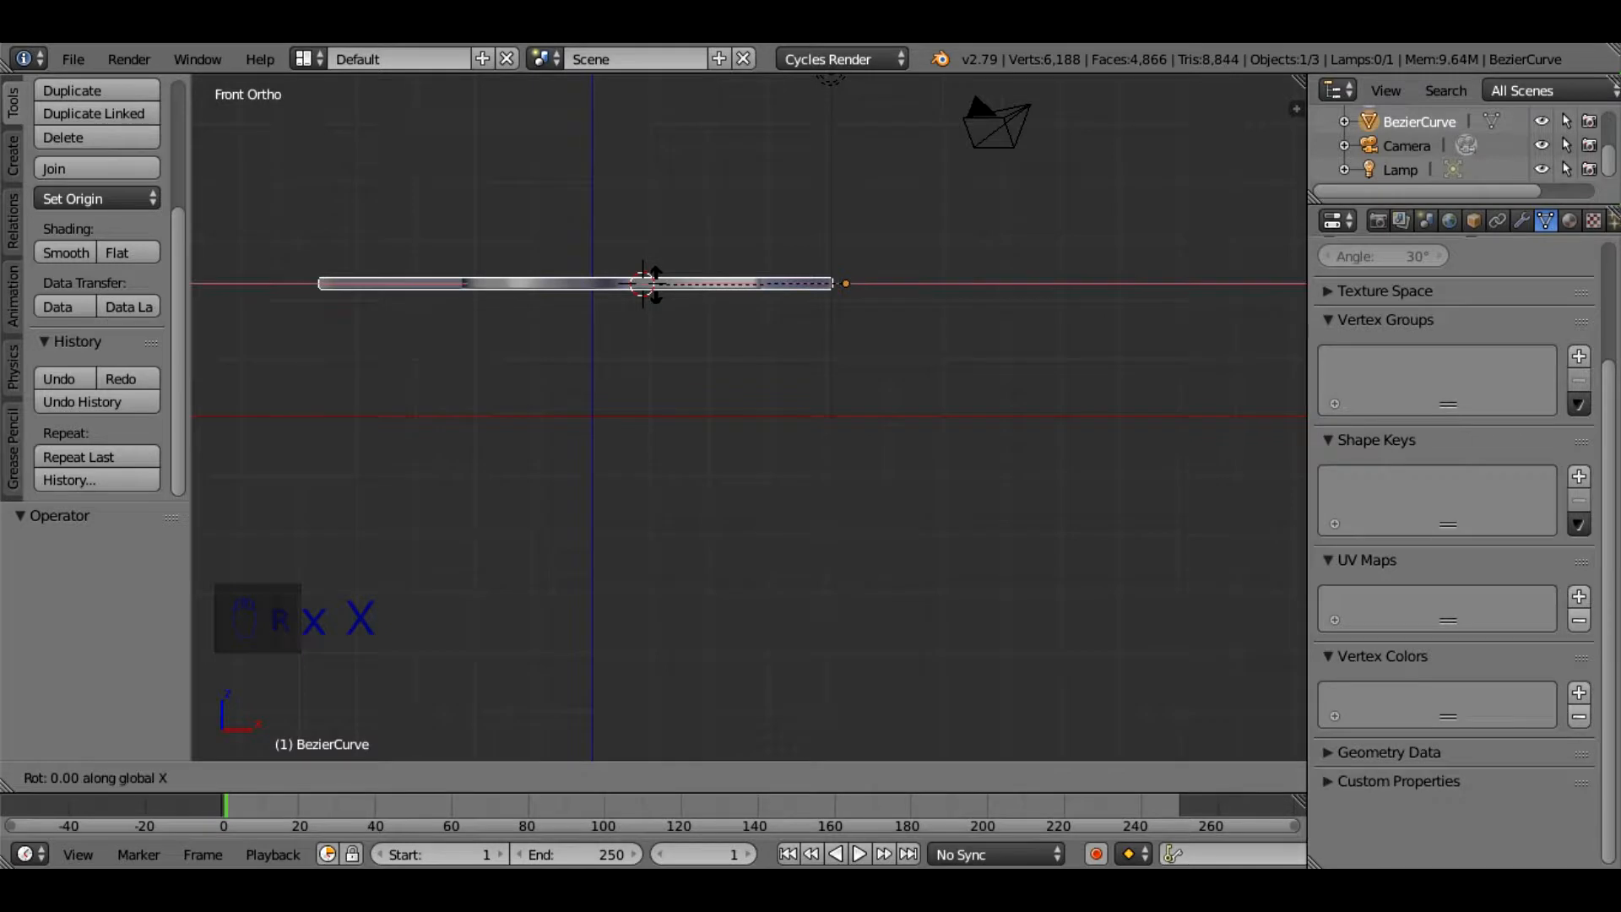
left_click(838, 119)
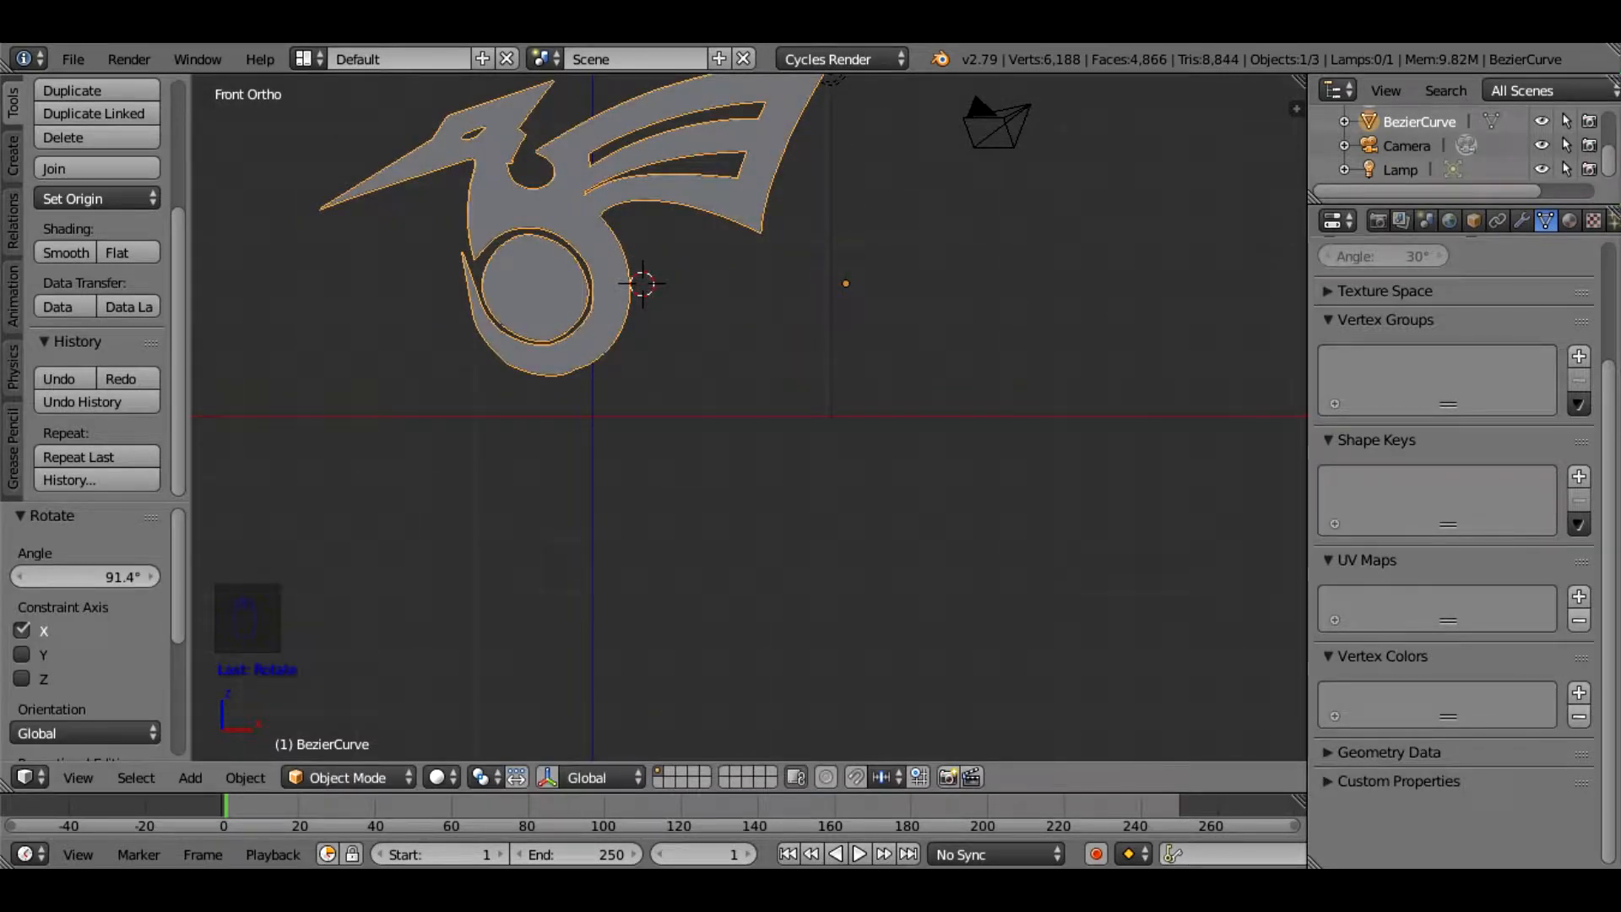
In left view, rotate the bird by about -0.84° to straighten it against the vertical
scroll(749, 416, "down", 1)
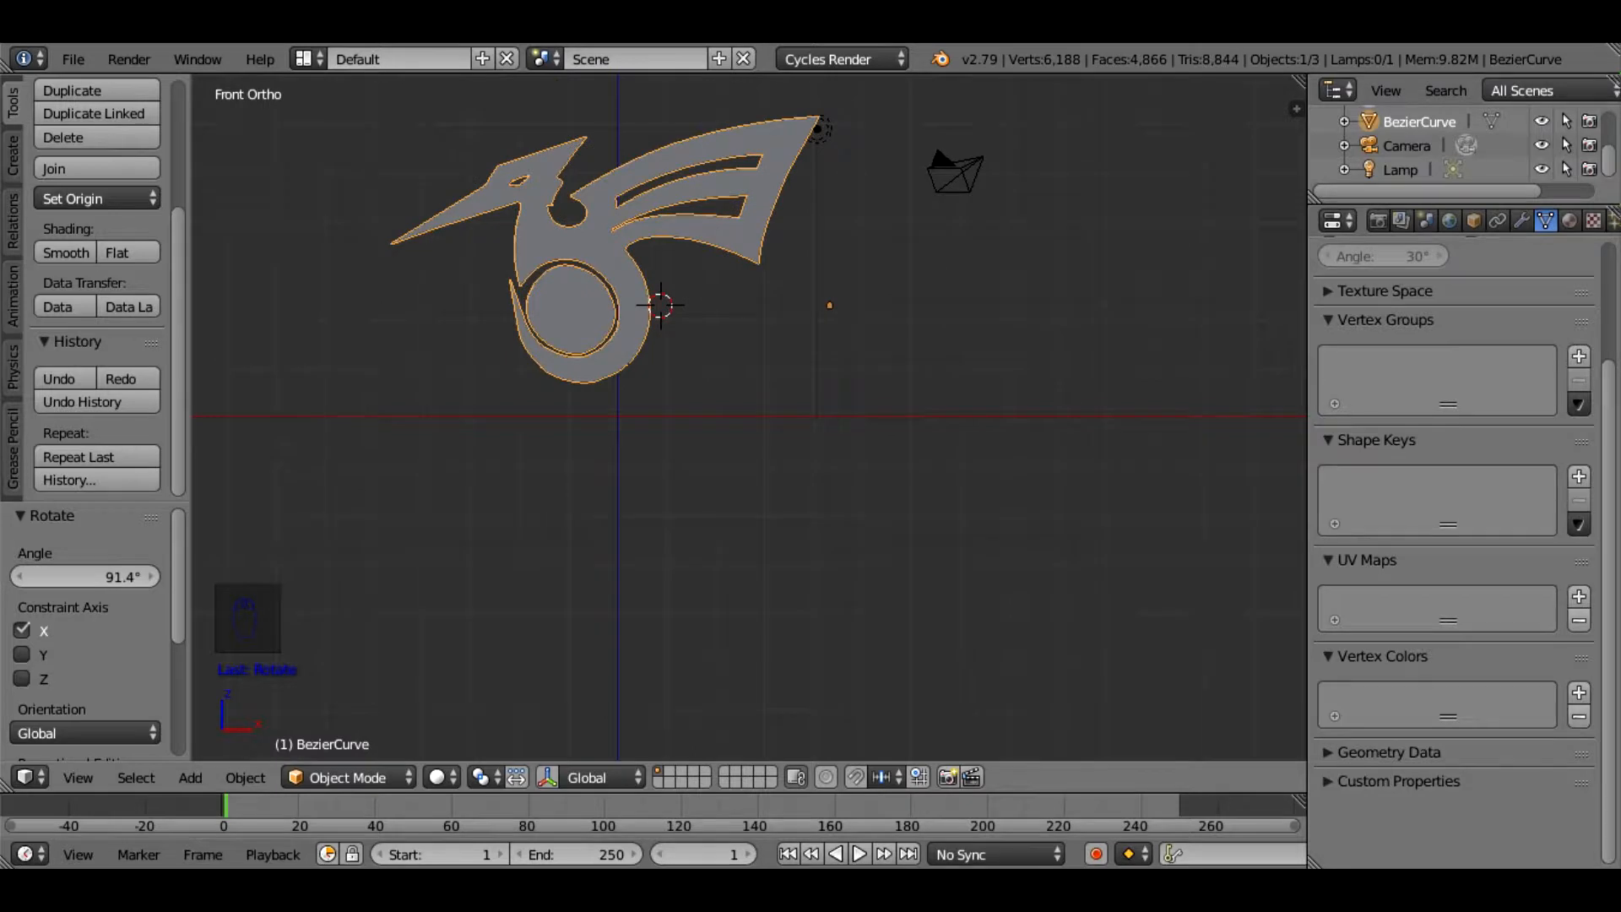
left_click(77, 777)
left_click(92, 541)
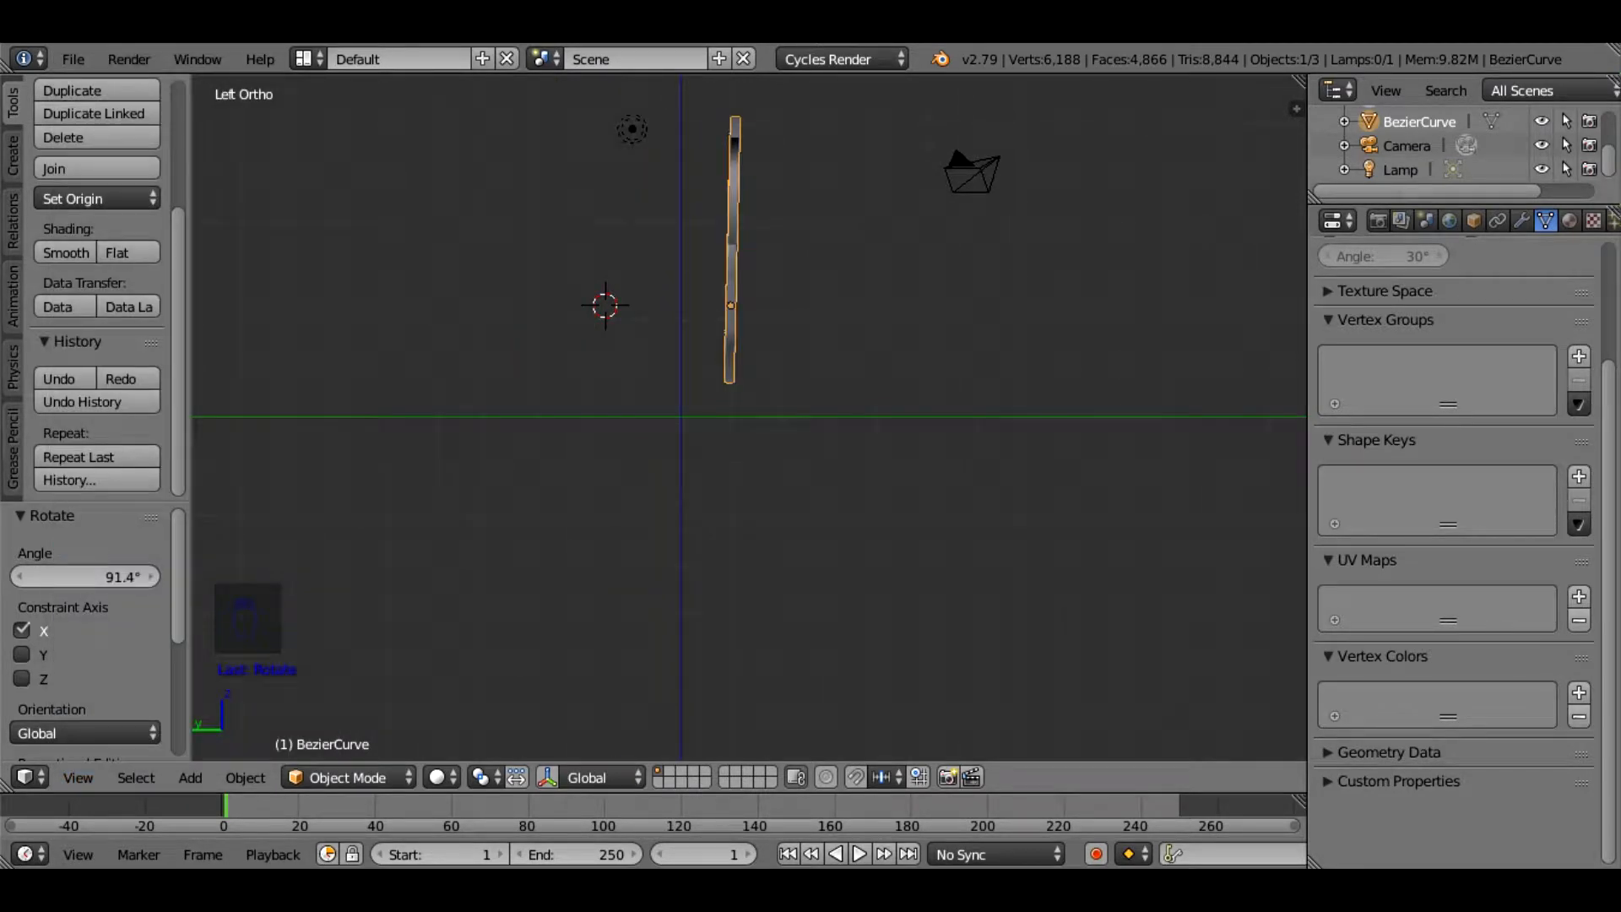
key("r")
left_click(731, 143)
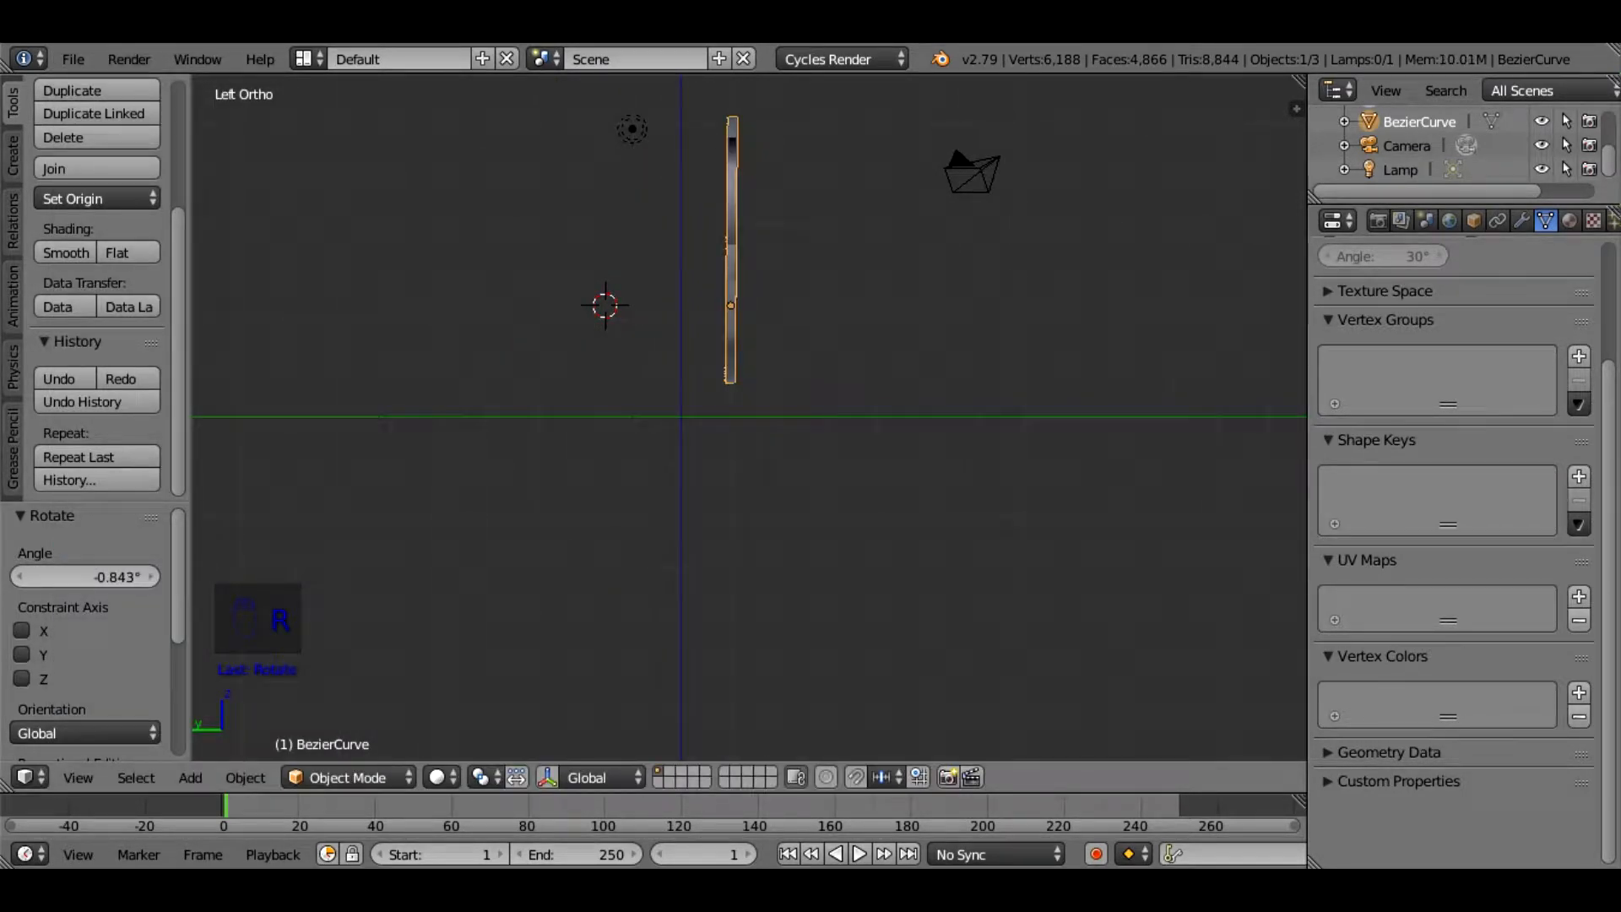
Move the bird about 0.836 in Y and -0.639 in Z onto the ground line, and rotate it about -1.11°
key("g")
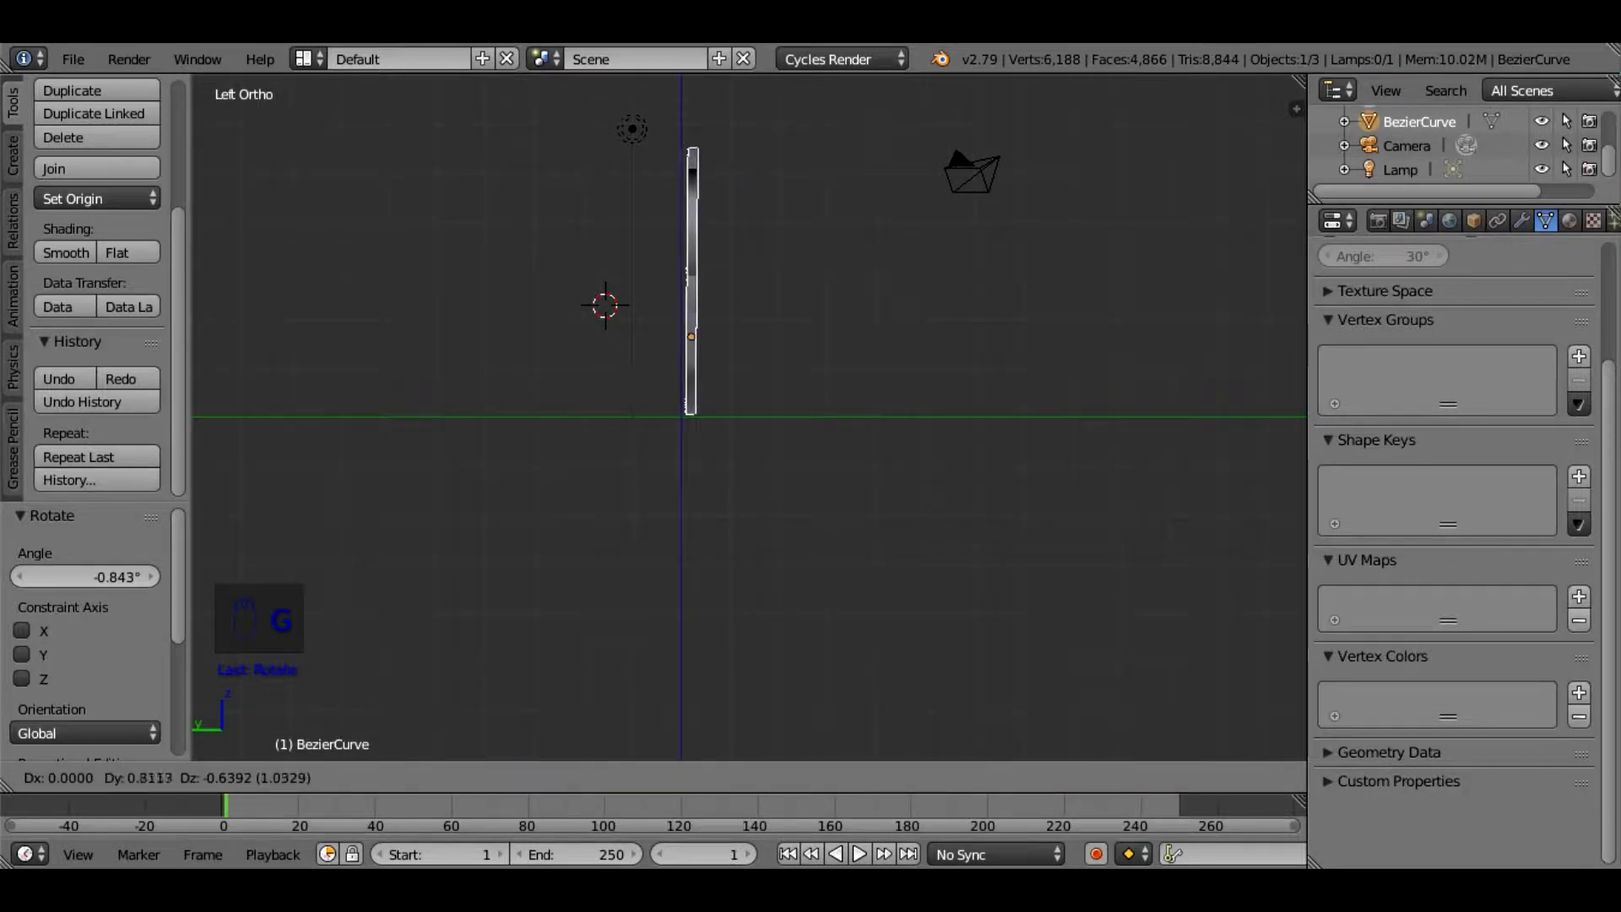
key("Return")
key("r")
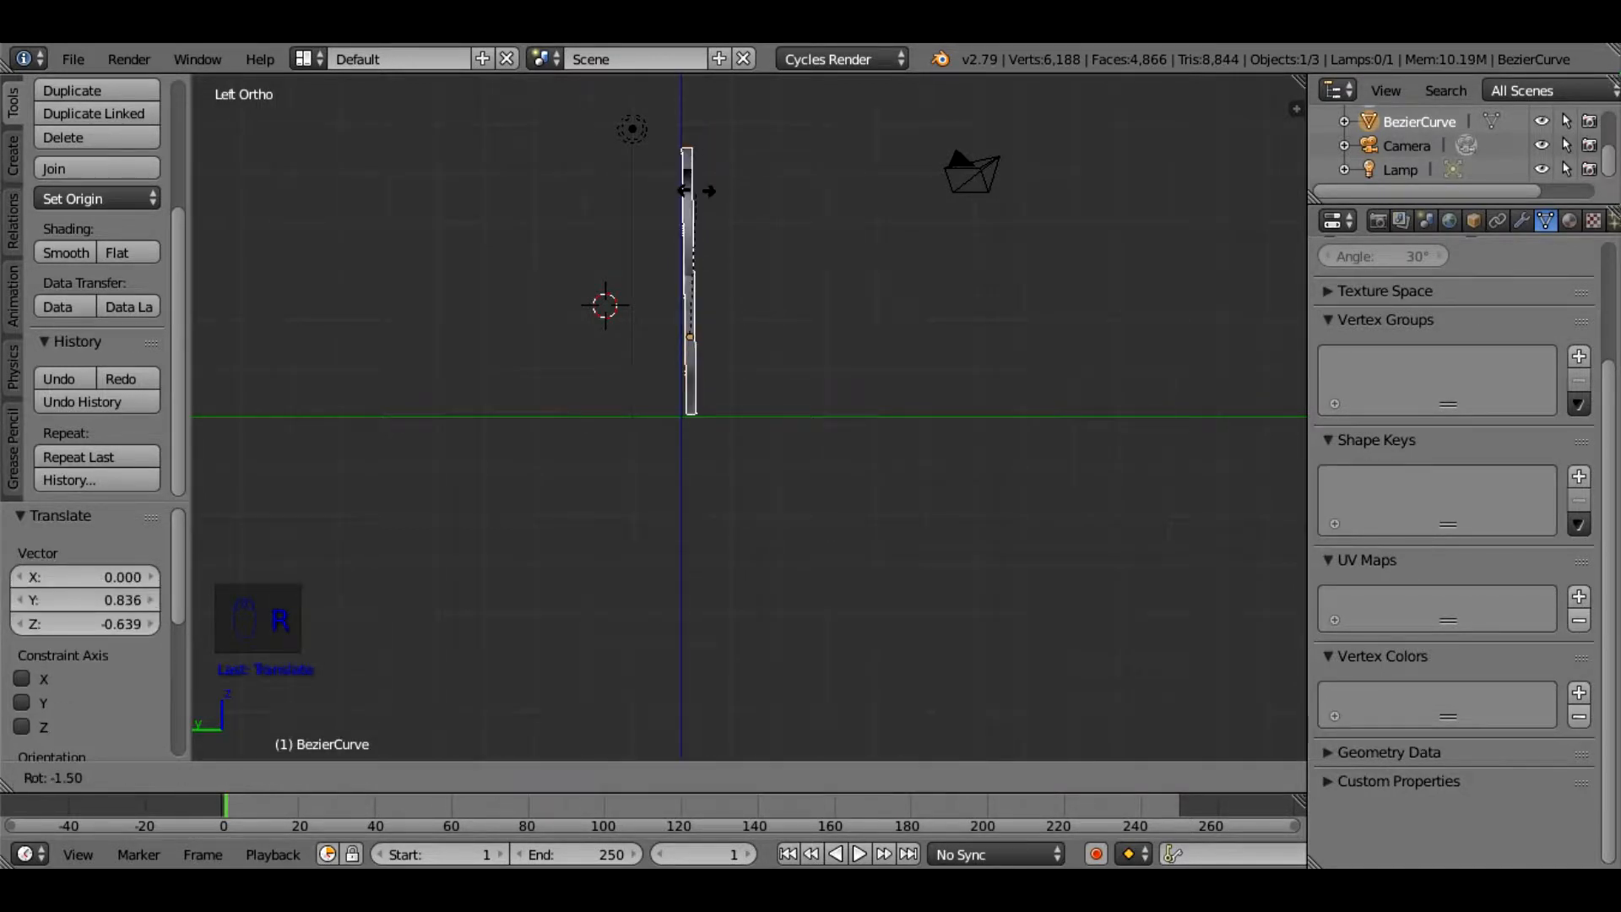
left_click(689, 182)
left_click(77, 777)
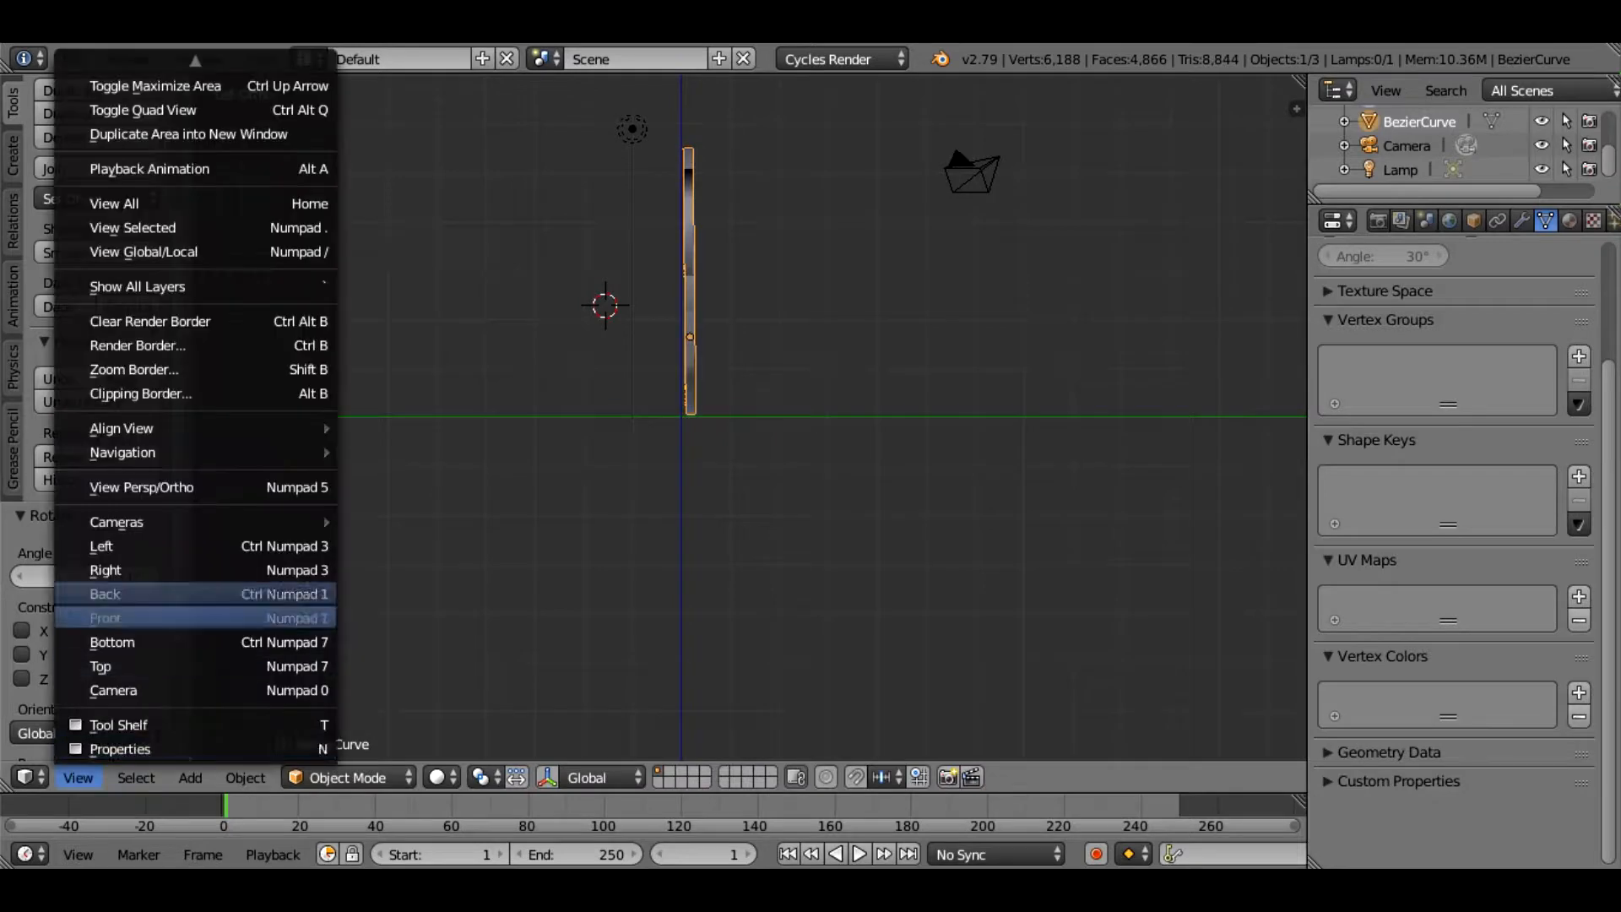
left_click(101, 545)
left_click(78, 777)
left_click(105, 570)
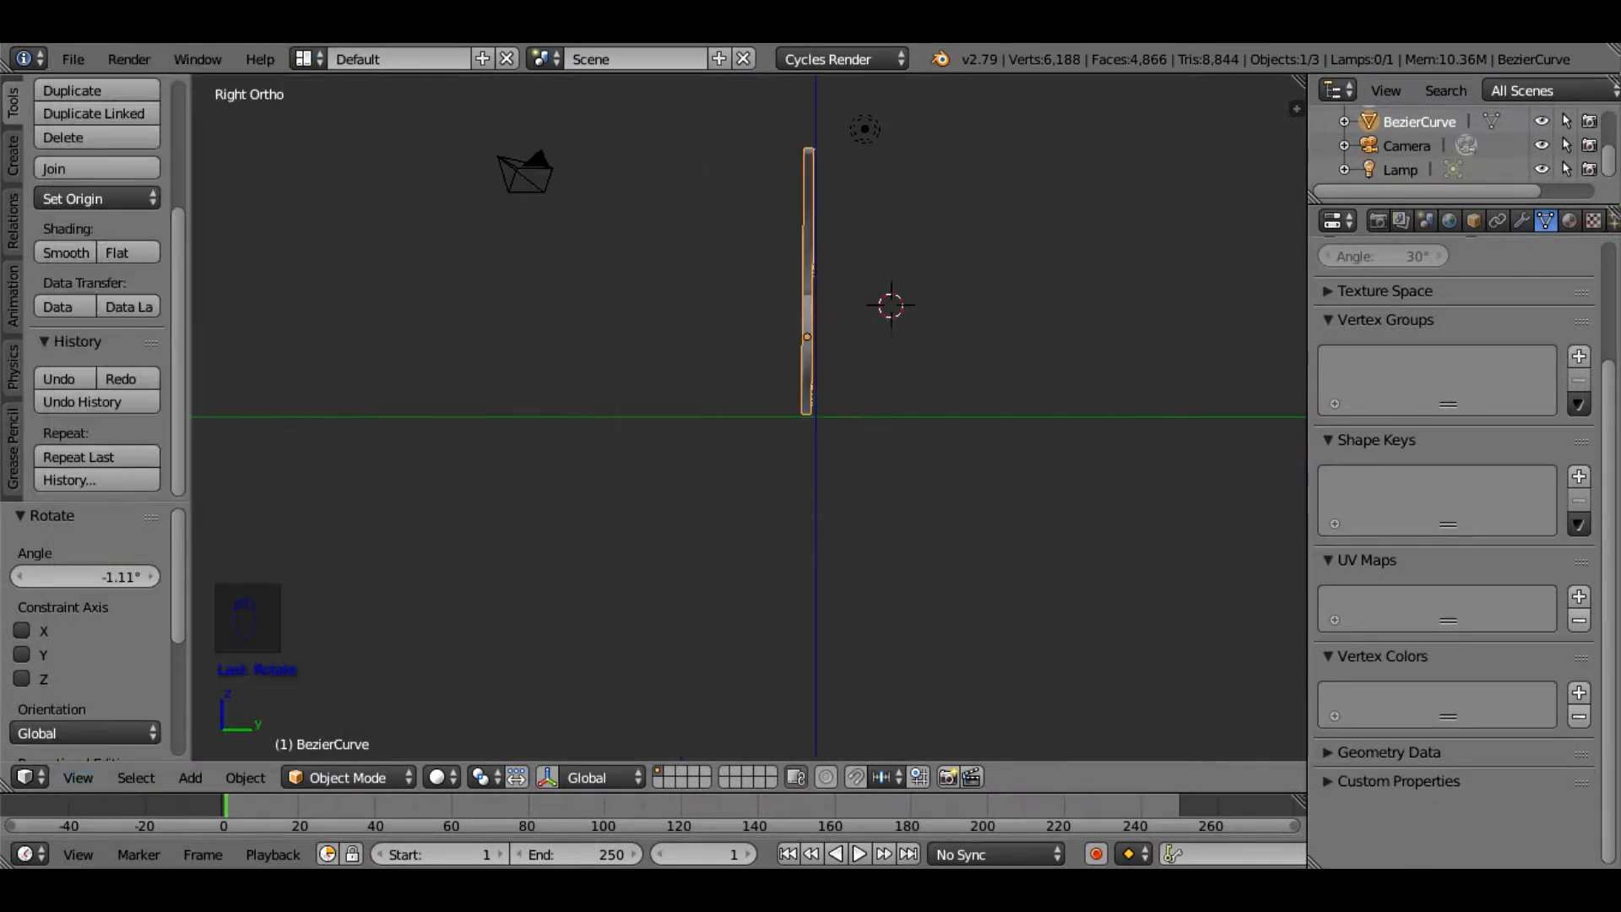
In front view, add a mesh cylinder and move it well below and to the right of the bird
left_click(78, 777)
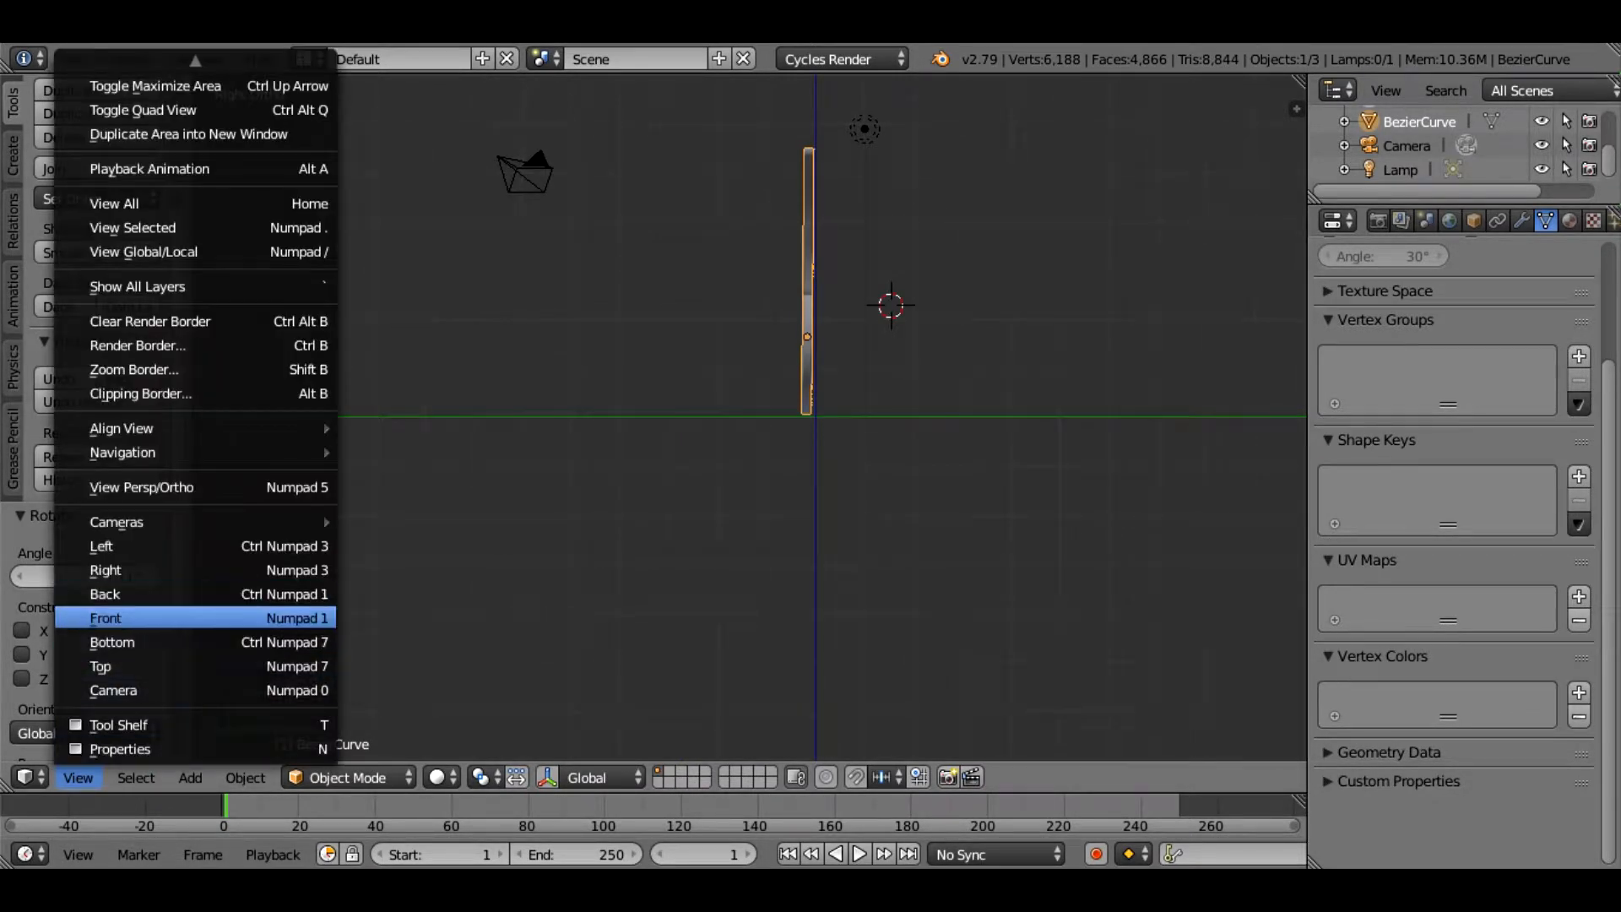
left_click(108, 617)
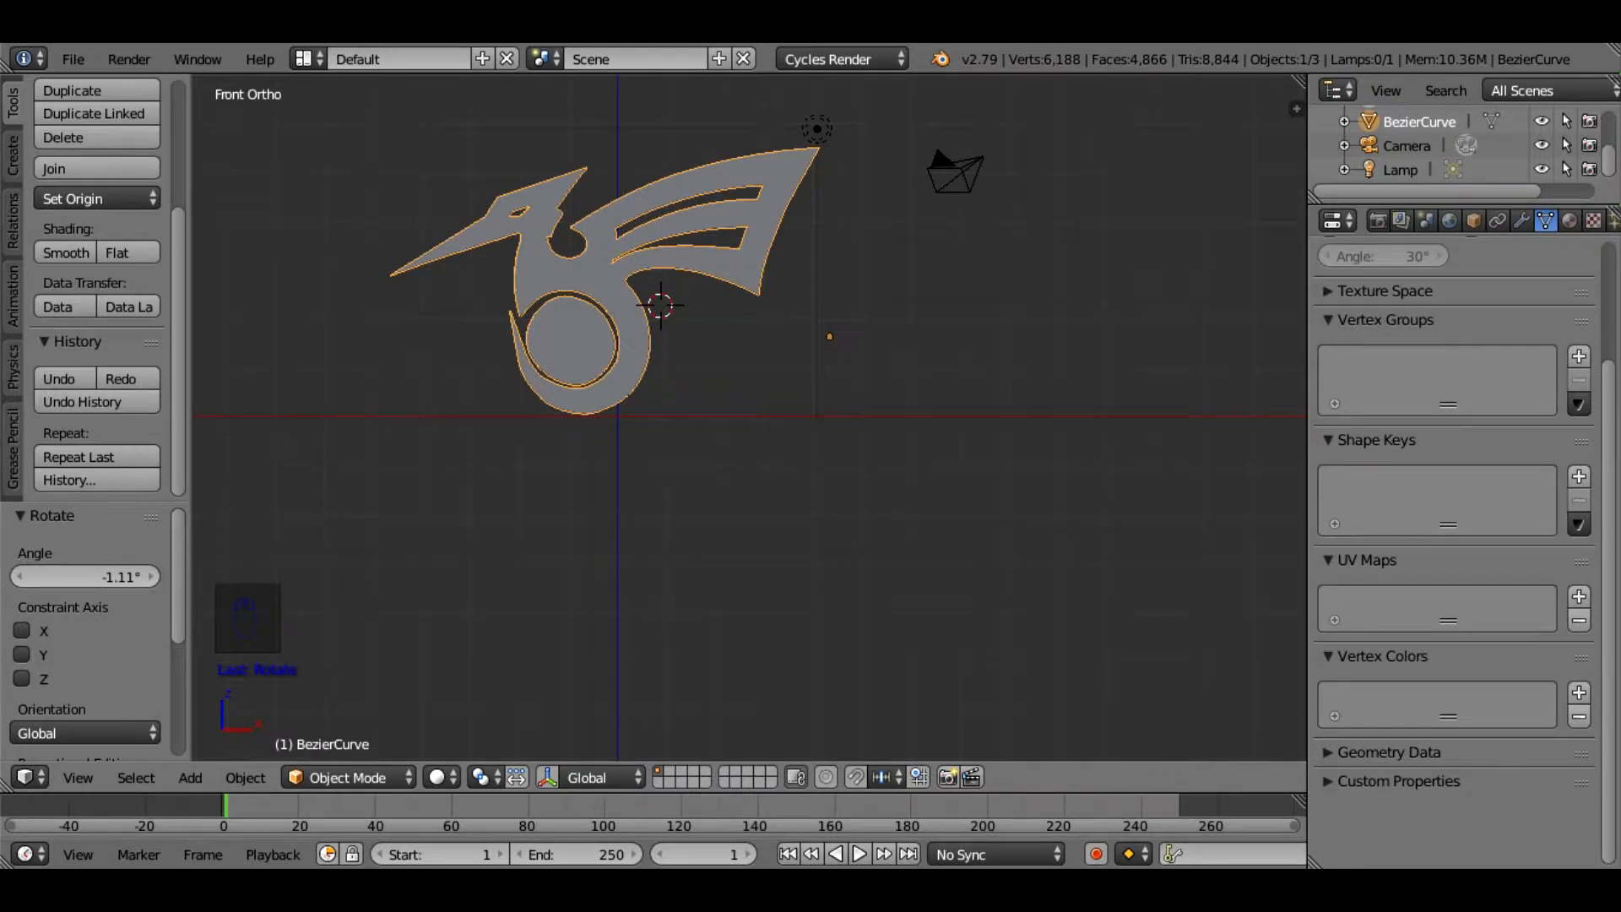
middle_click_drag(767, 579, 591, 522, "shift")
key("shift+a")
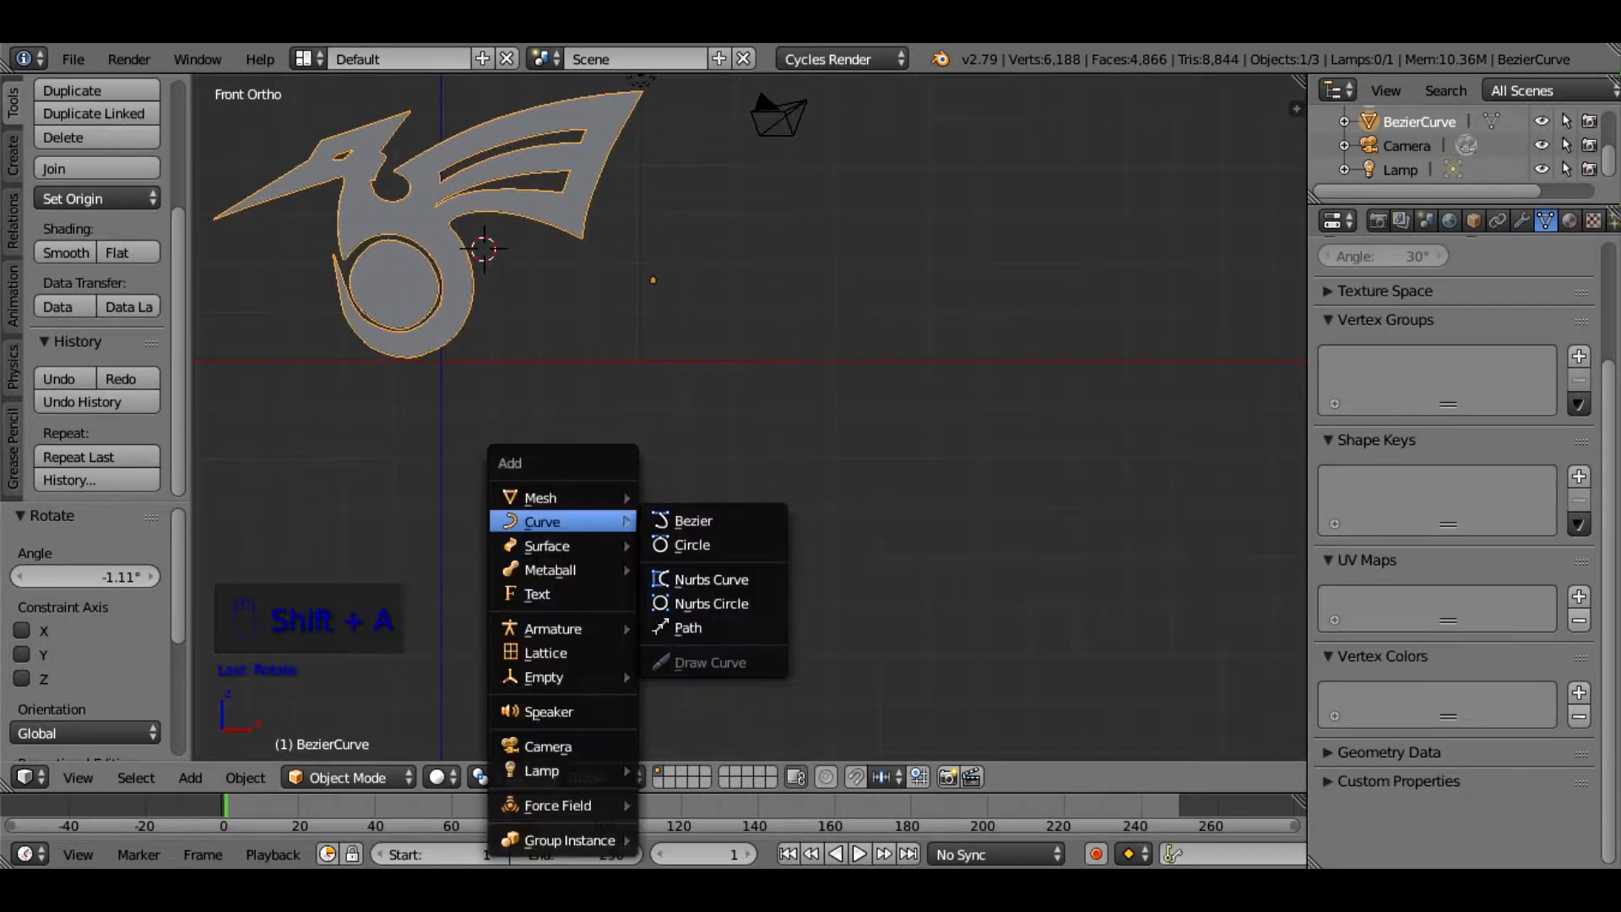
mouse_move(591, 497)
left_click(699, 617)
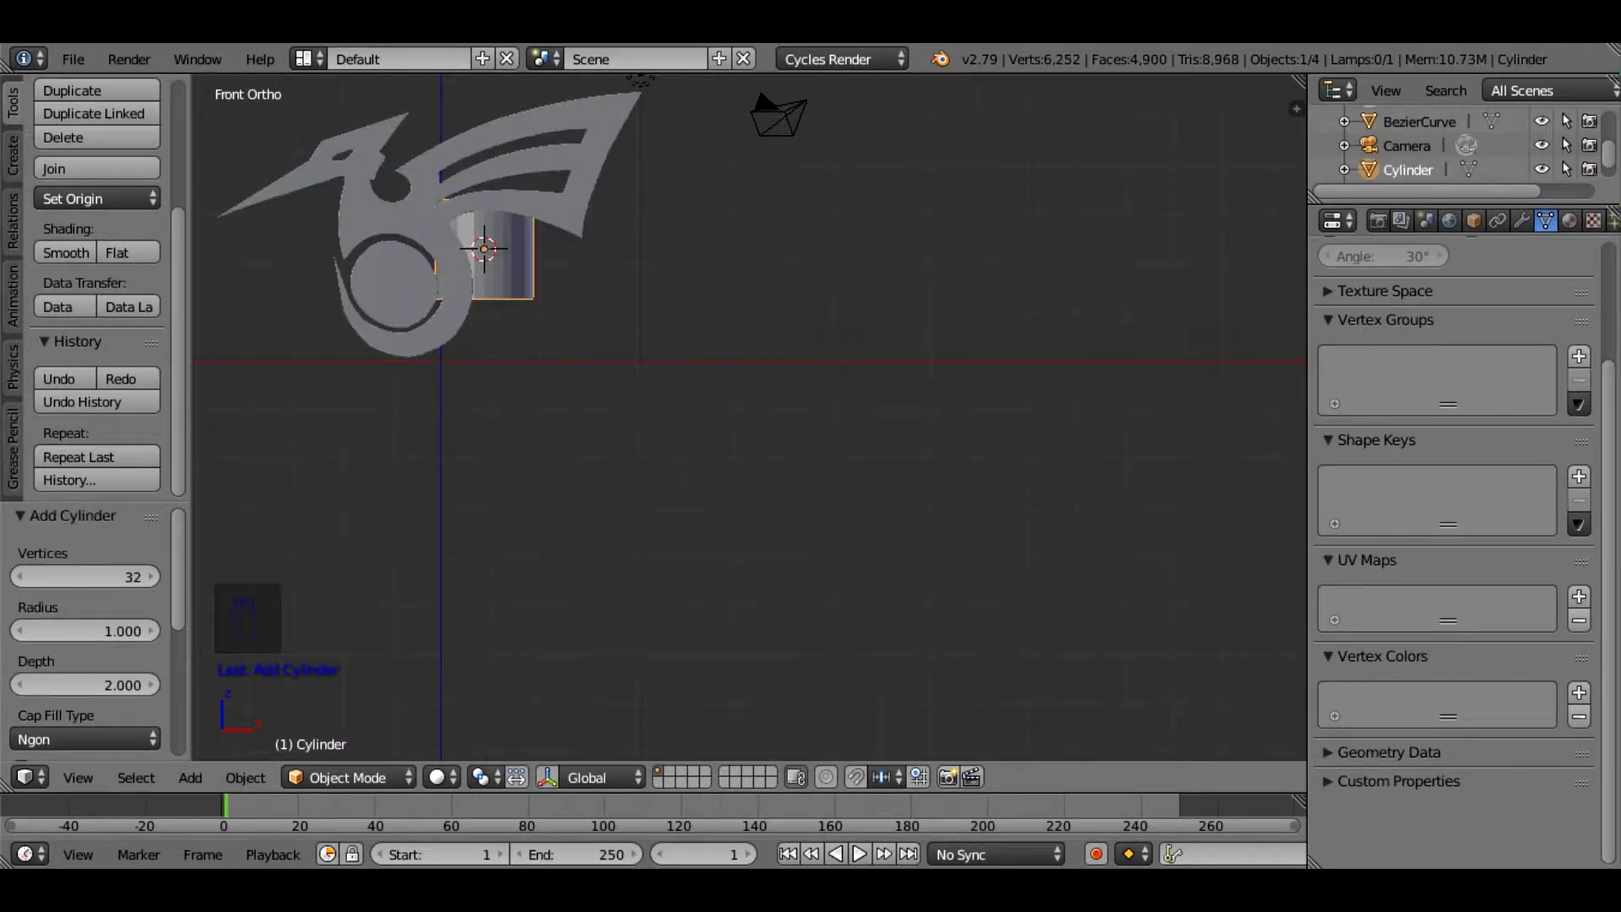
left_click_drag(484, 254, 912, 583)
Add a mesh cube and move it below the bird, to the left of the cylinder
key("shift+a")
mouse_move(405, 497)
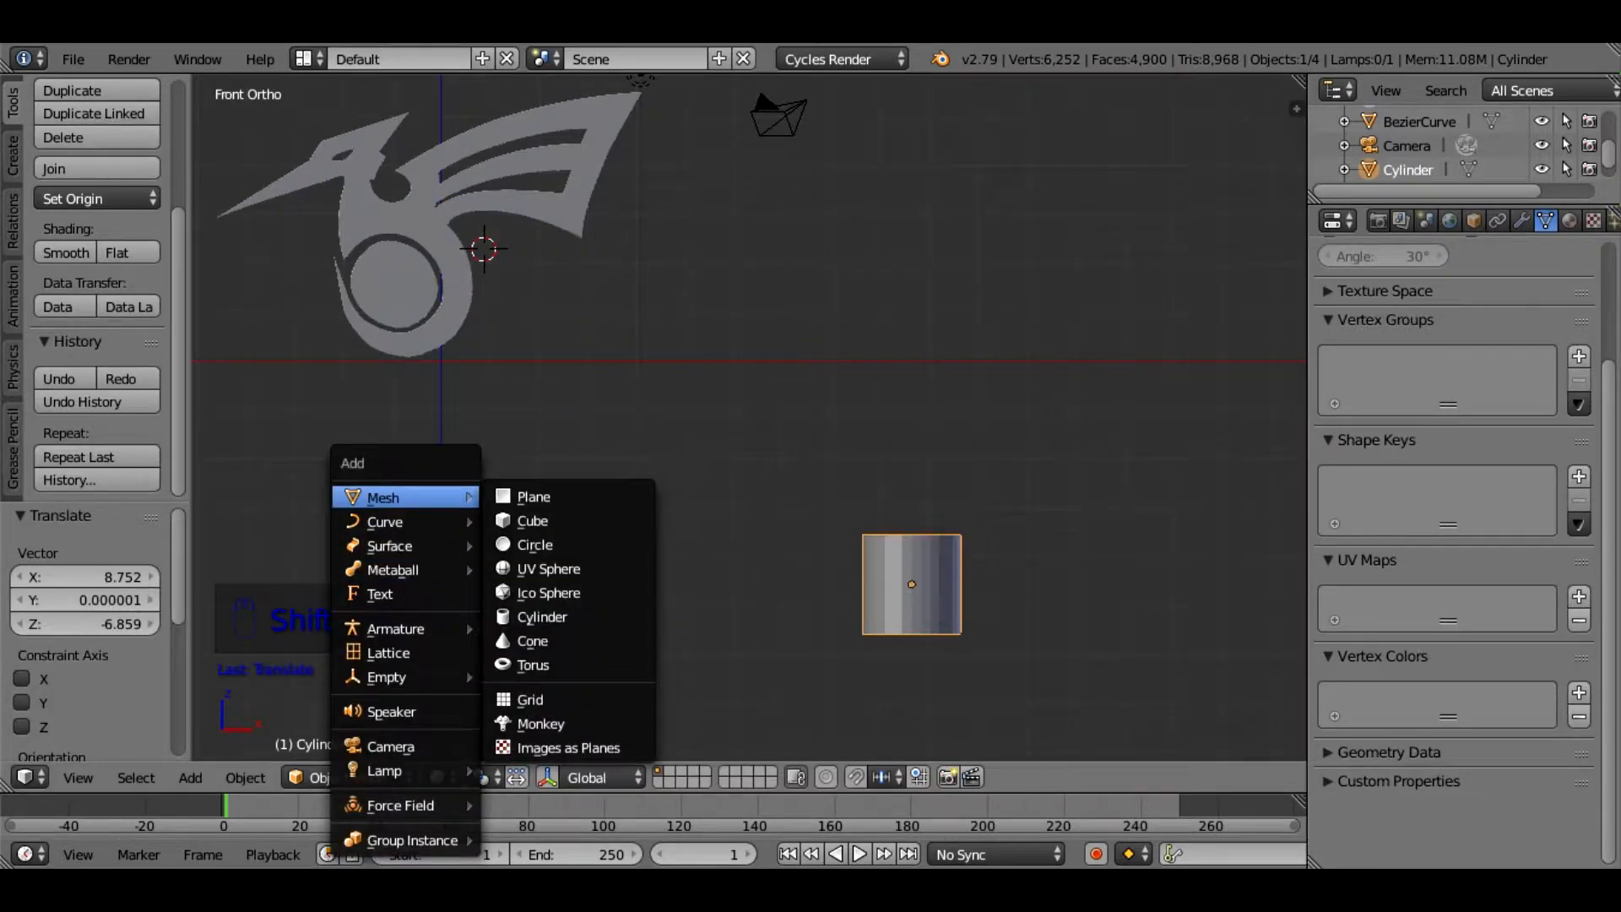
left_click(528, 520)
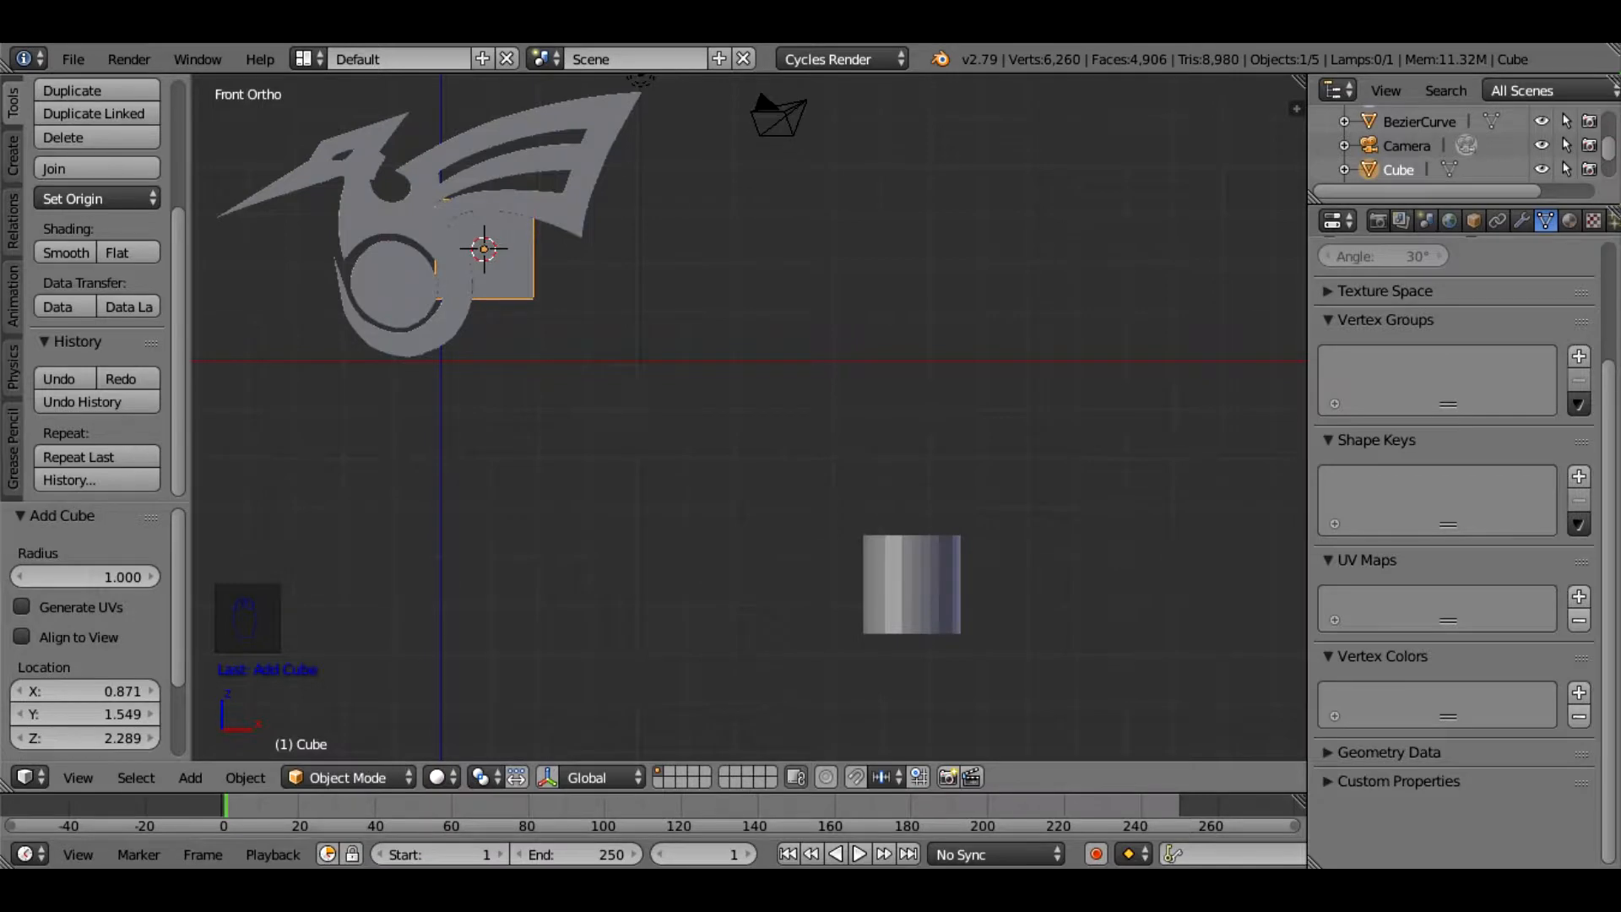
right_click_drag(484, 249, 685, 593)
right_click_drag(655, 566, 659, 574)
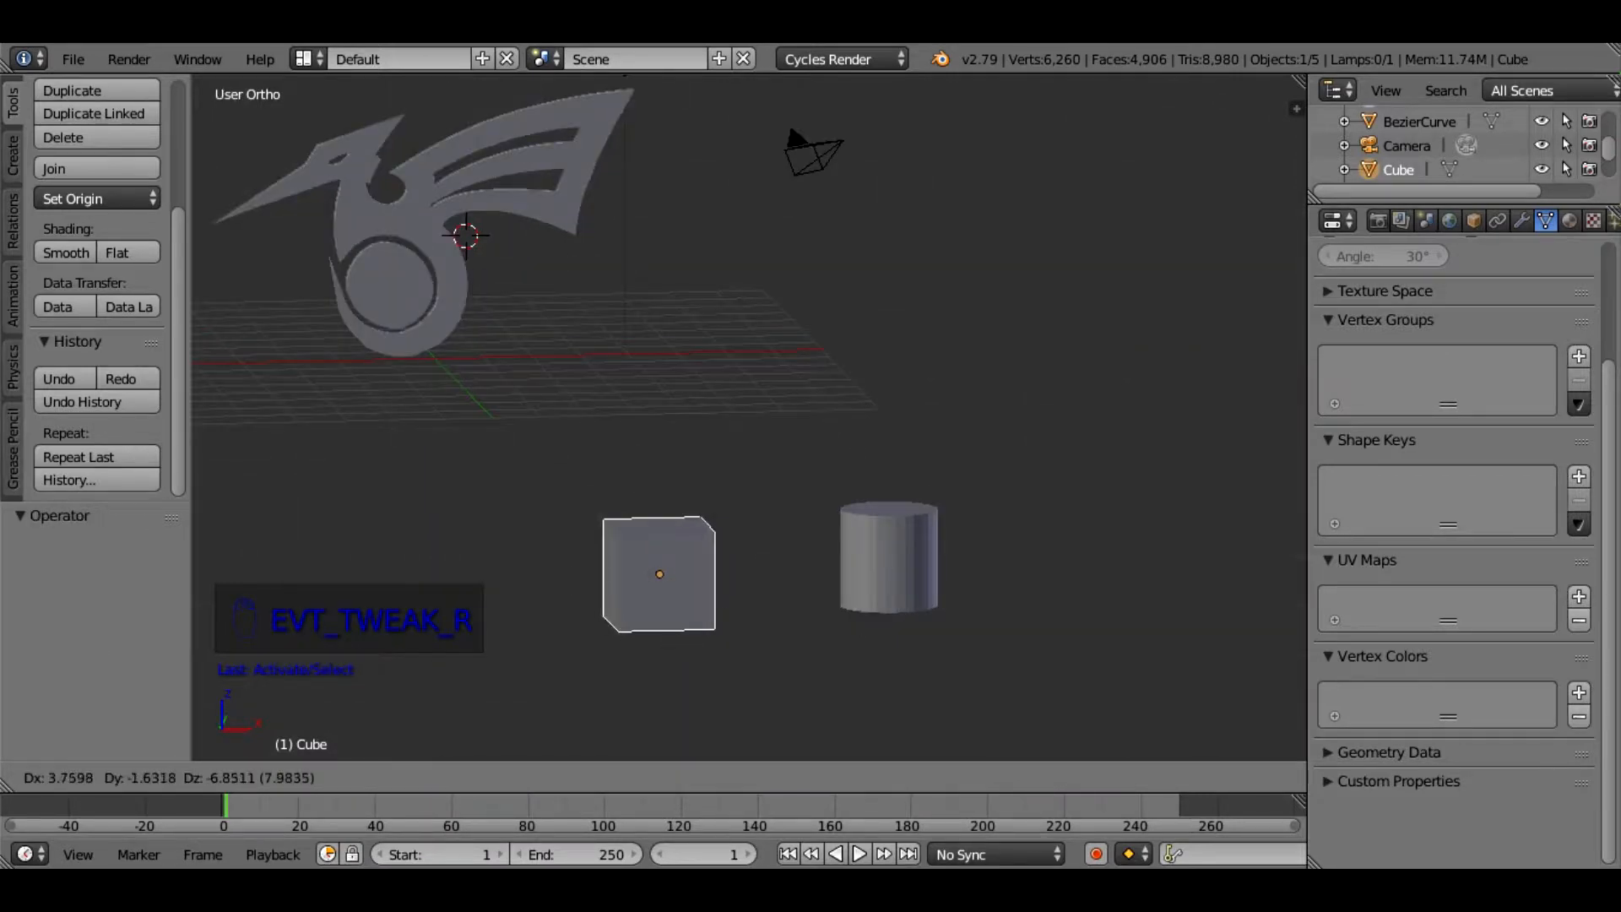
Scale the cube by about 1.91 along X and about 0.108 along Y to form a thin, wide plate
key("s")
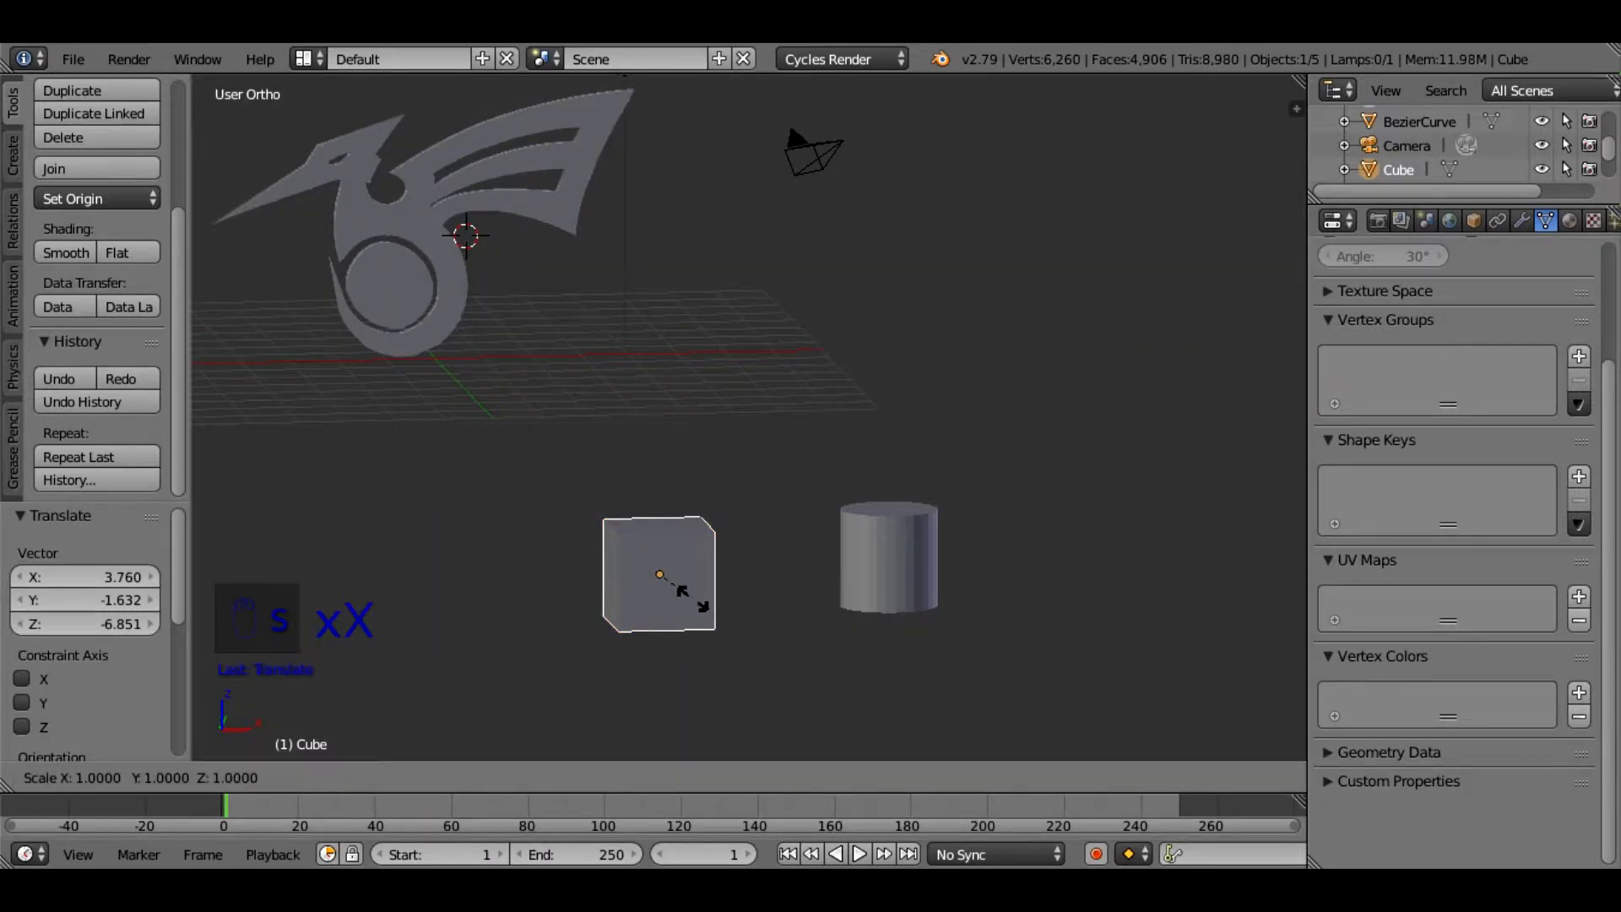
left_click(727, 580)
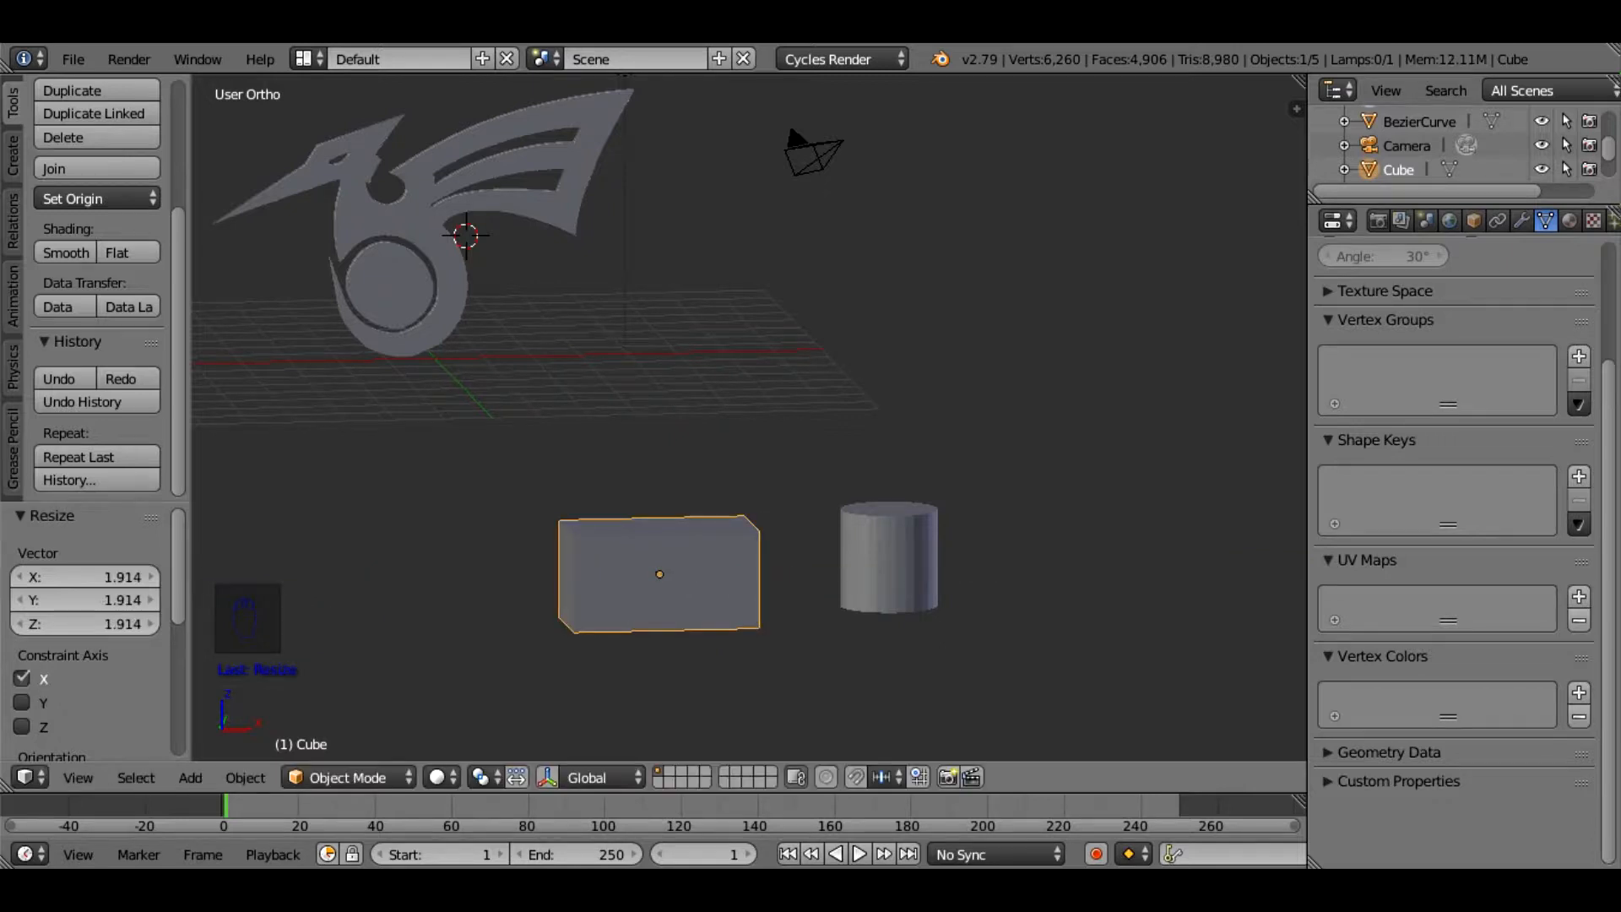
middle_click_drag(727, 579, 728, 615)
key("s")
key("y")
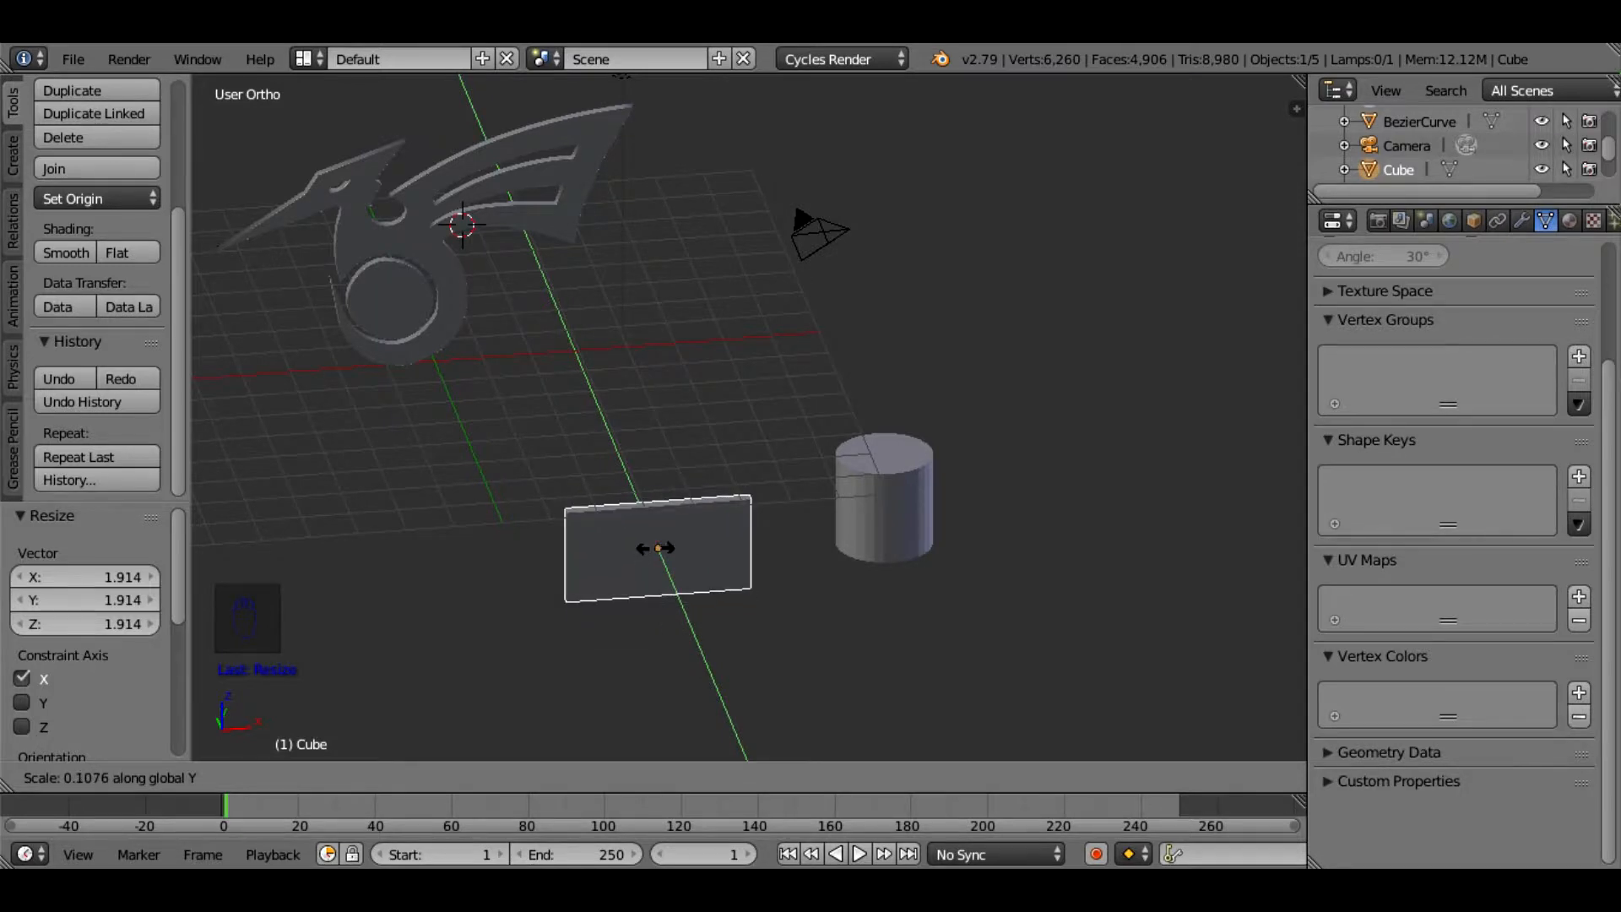
left_click(658, 548)
Select the cylinder and widen the properties editor to show all of its tabs
right_click(884, 497)
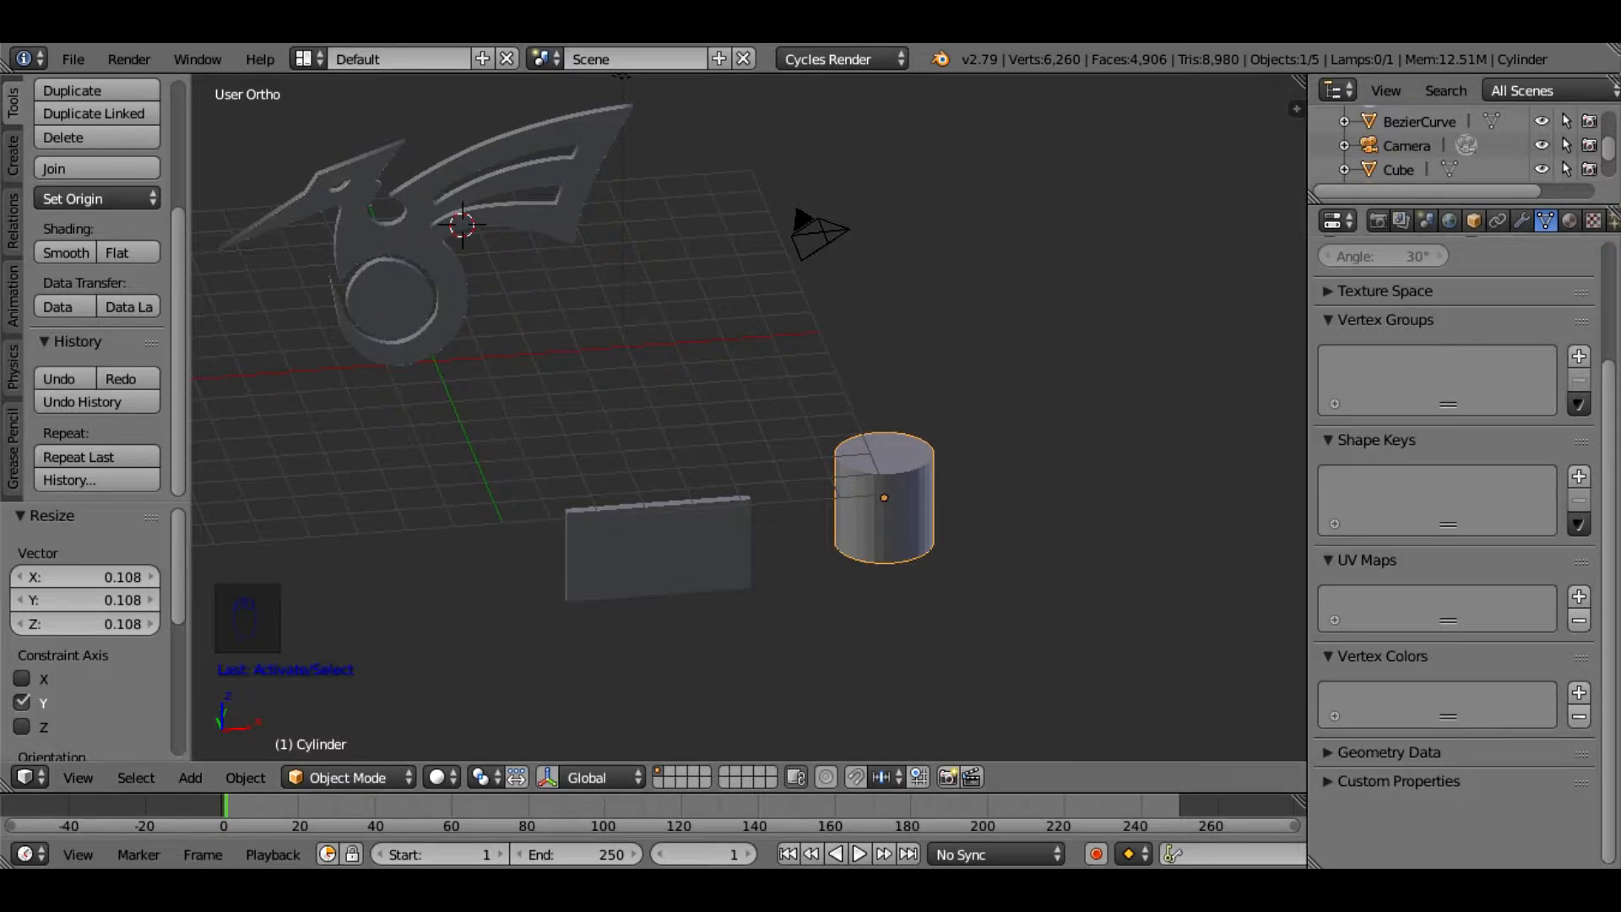
scroll(1452, 422, "up", 4)
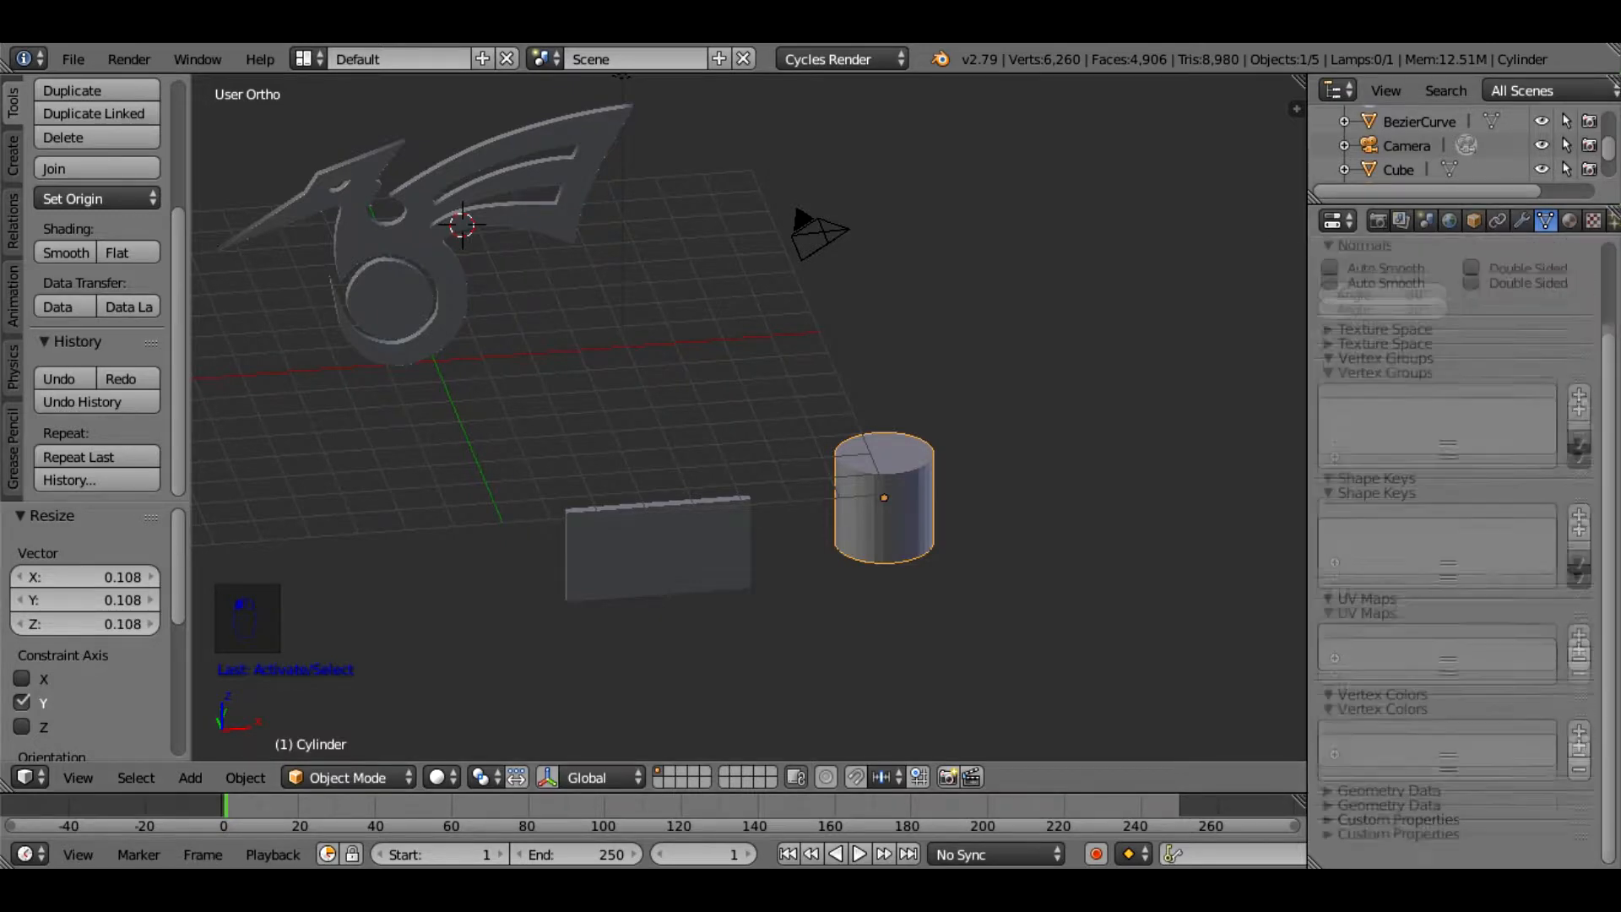
left_click_drag(1308, 422, 1193, 422)
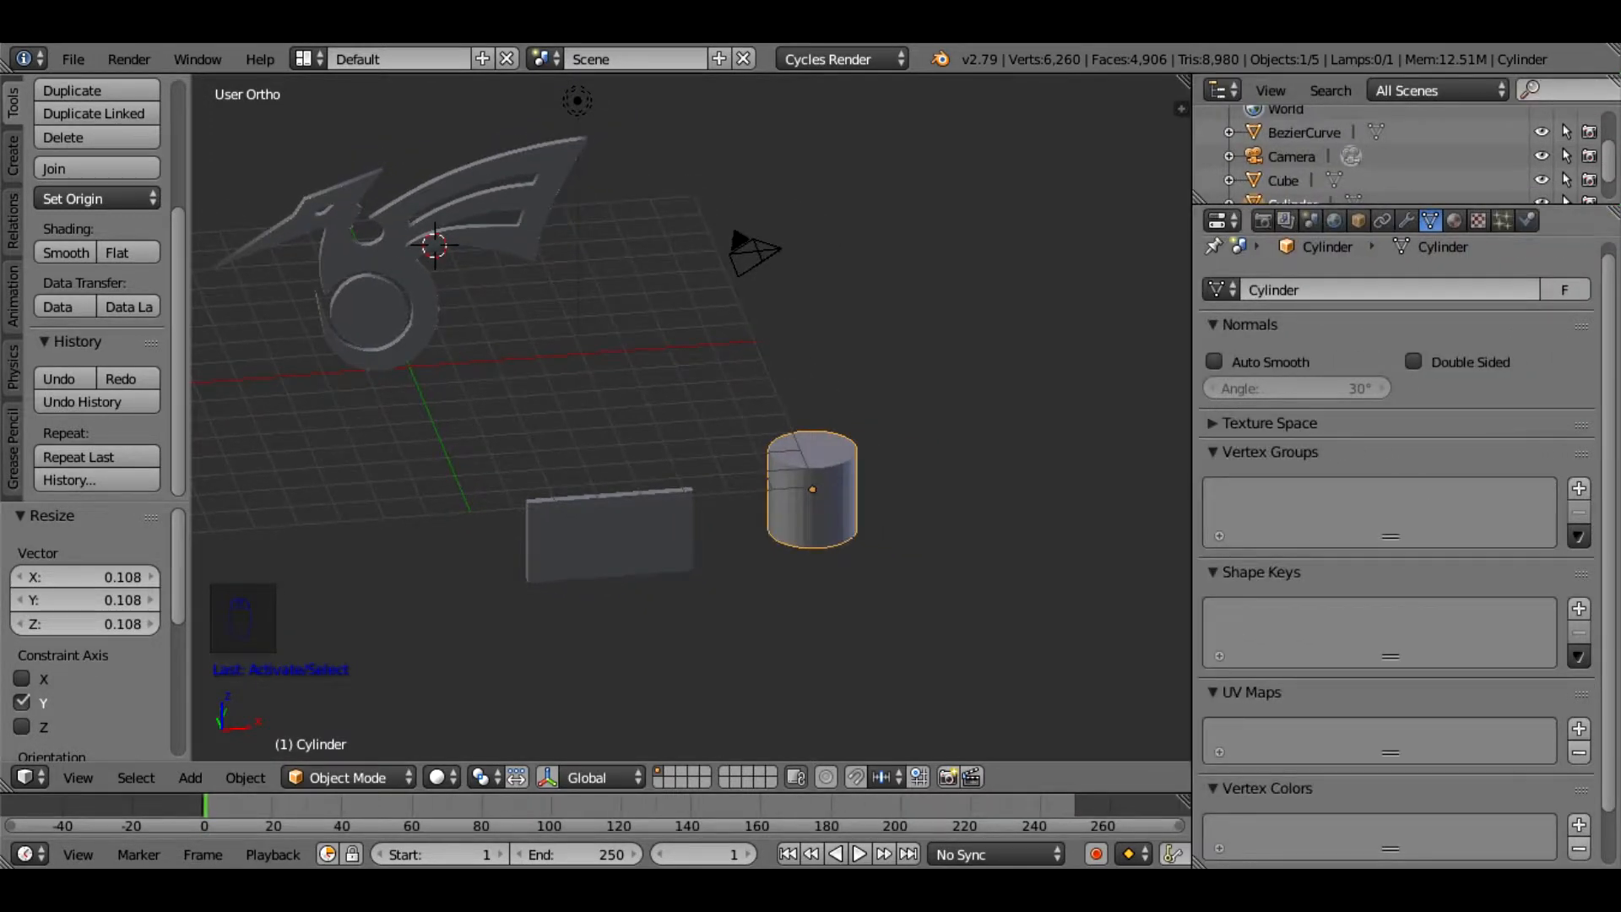
Add a Boolean modifier to the cylinder
left_click(1405, 220)
left_click(1406, 302)
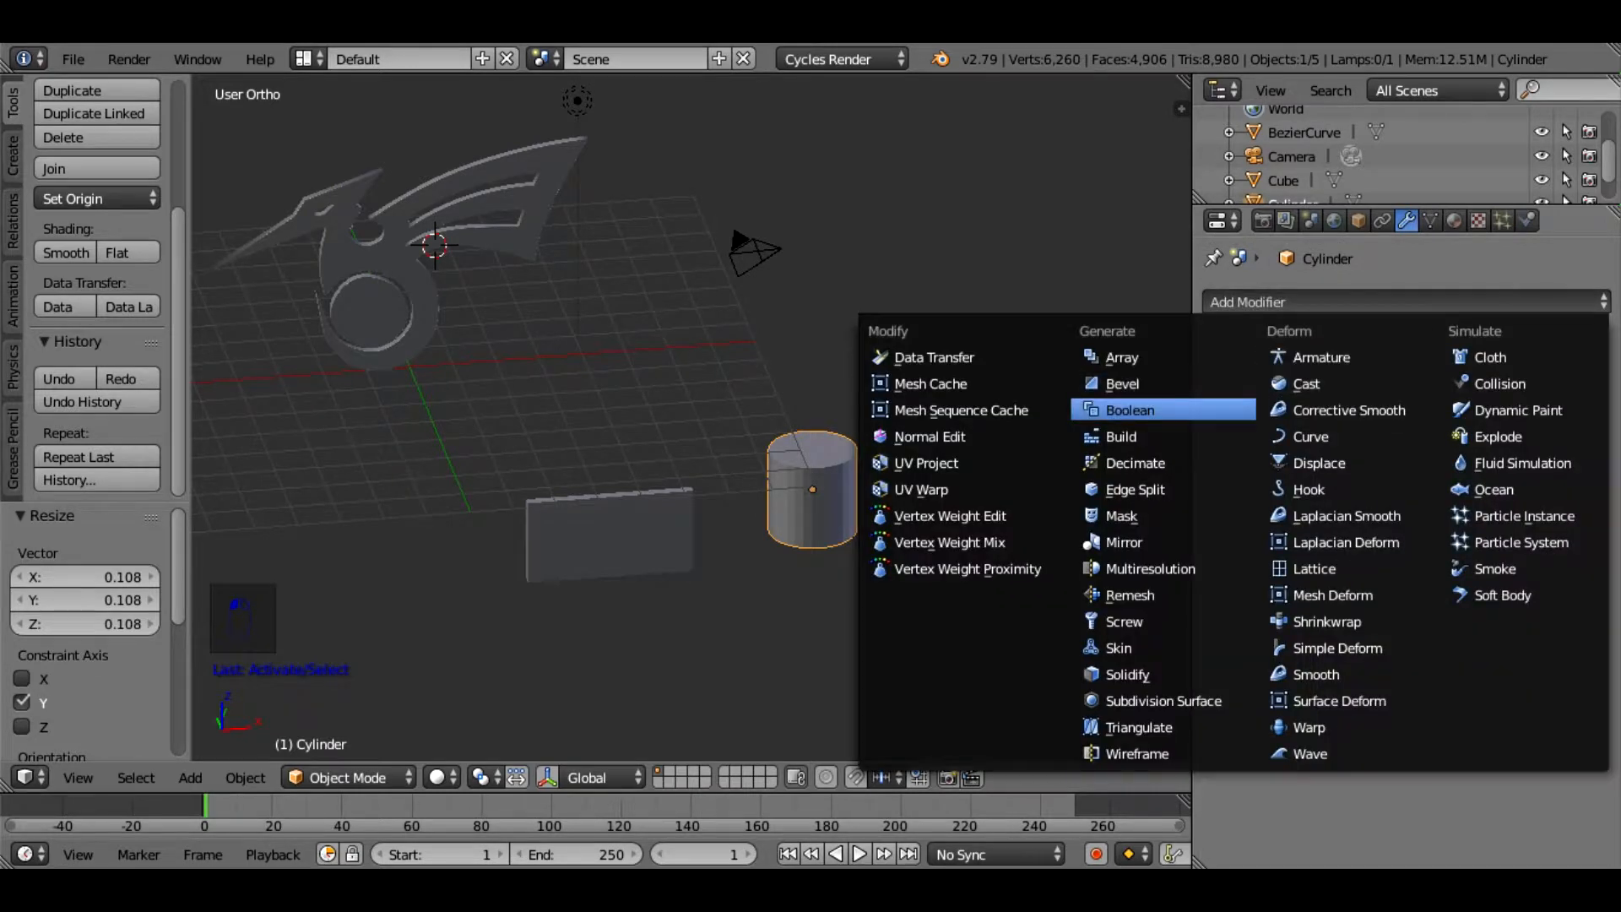
left_click(926, 409)
Move the thin plate across to the cylinder so it crosses its middle, and raise it above the cylinder's top
middle_click_drag(690, 355, 669, 527)
right_click(647, 363)
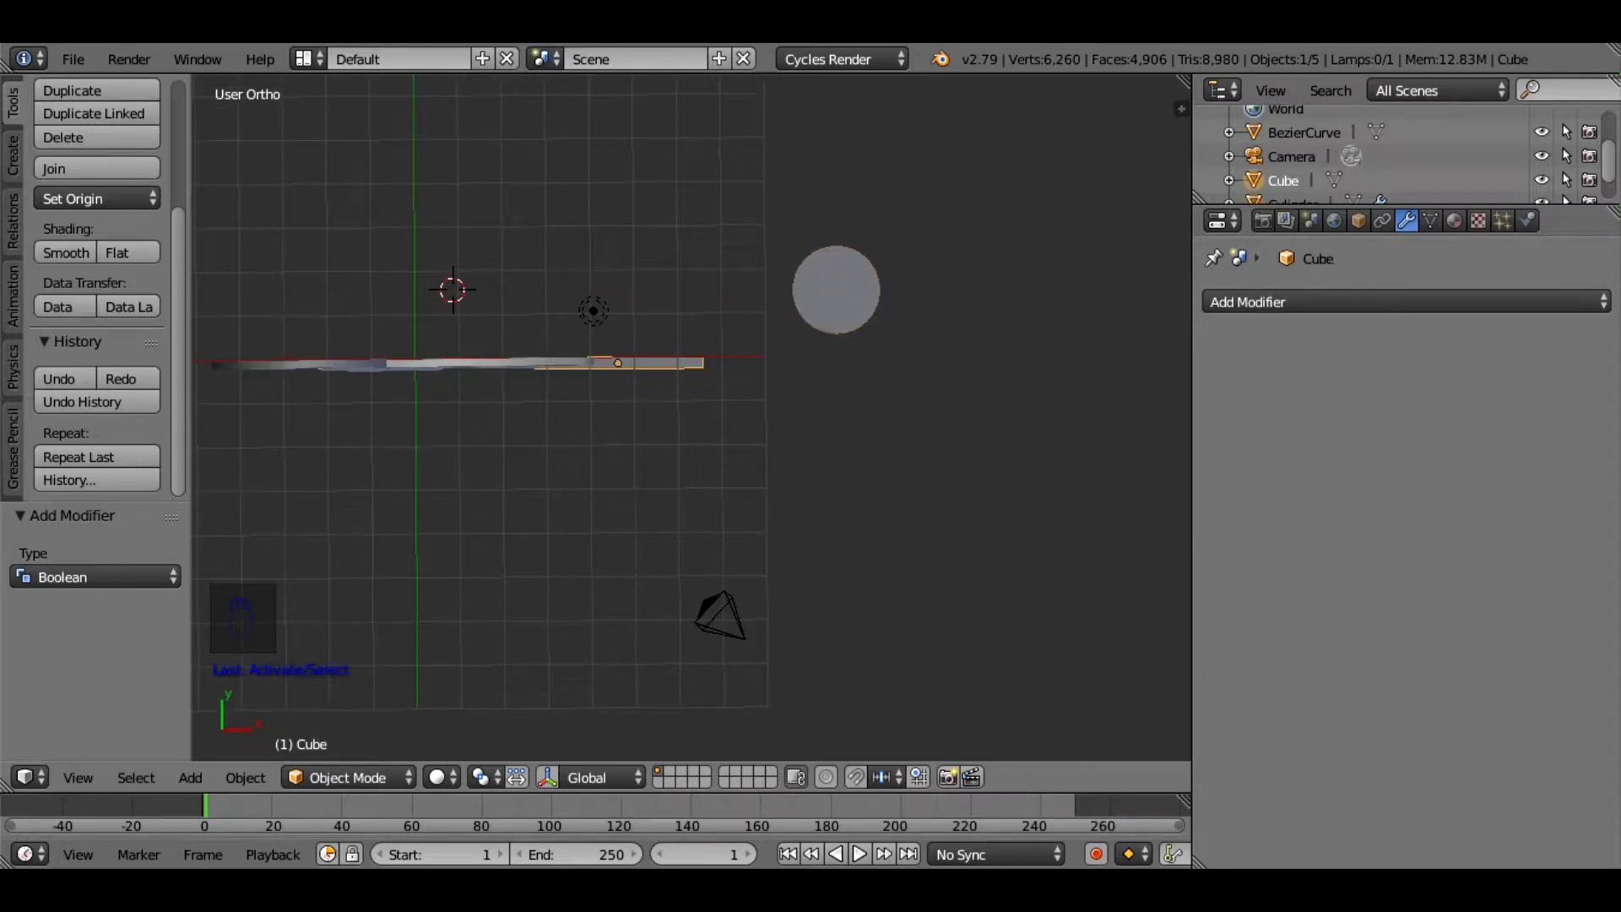
key("g")
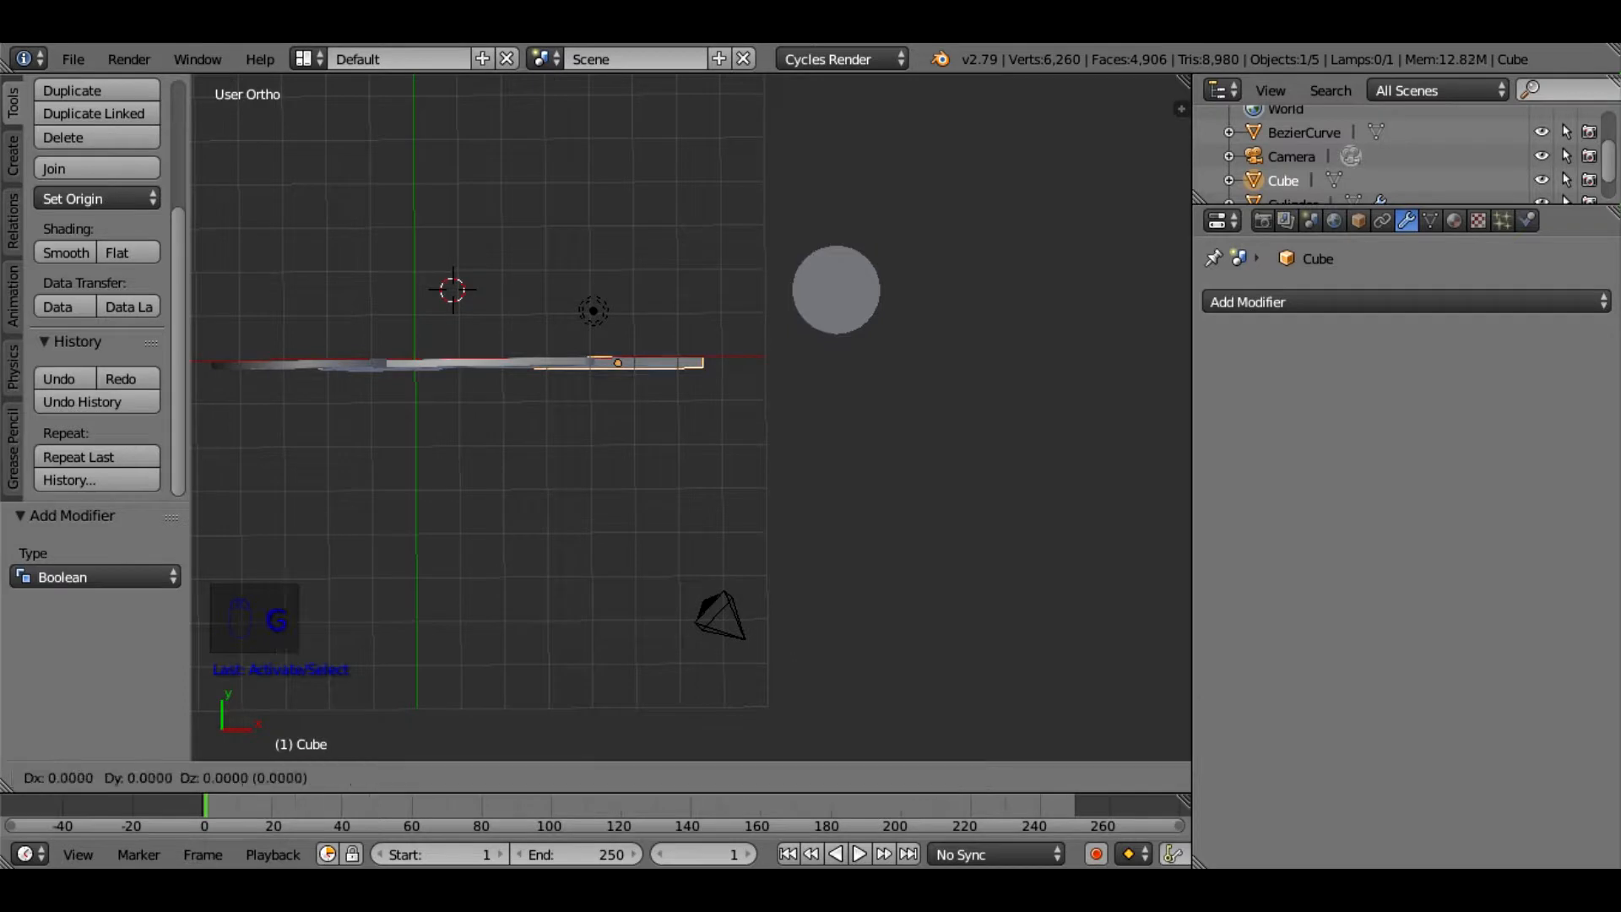
left_click(823, 283)
middle_click_drag(823, 283, 844, 253)
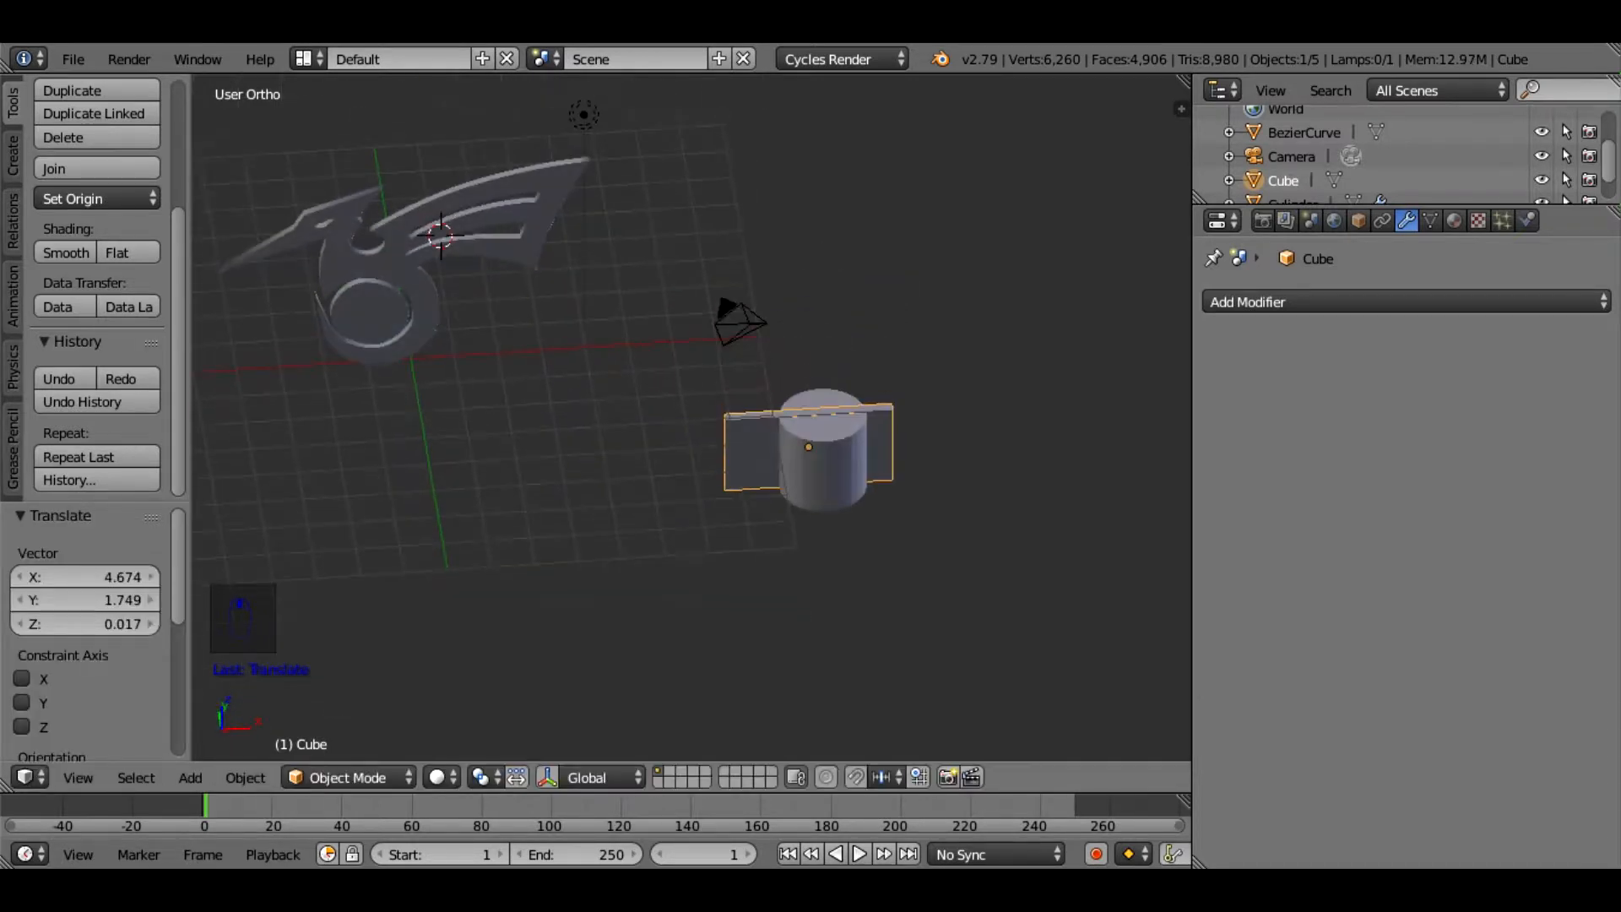
right_click(808, 447)
right_click_drag(808, 447, 816, 394)
In top view, move the cylinder about 0.795 along Y to centre it on the plate
left_click(78, 777)
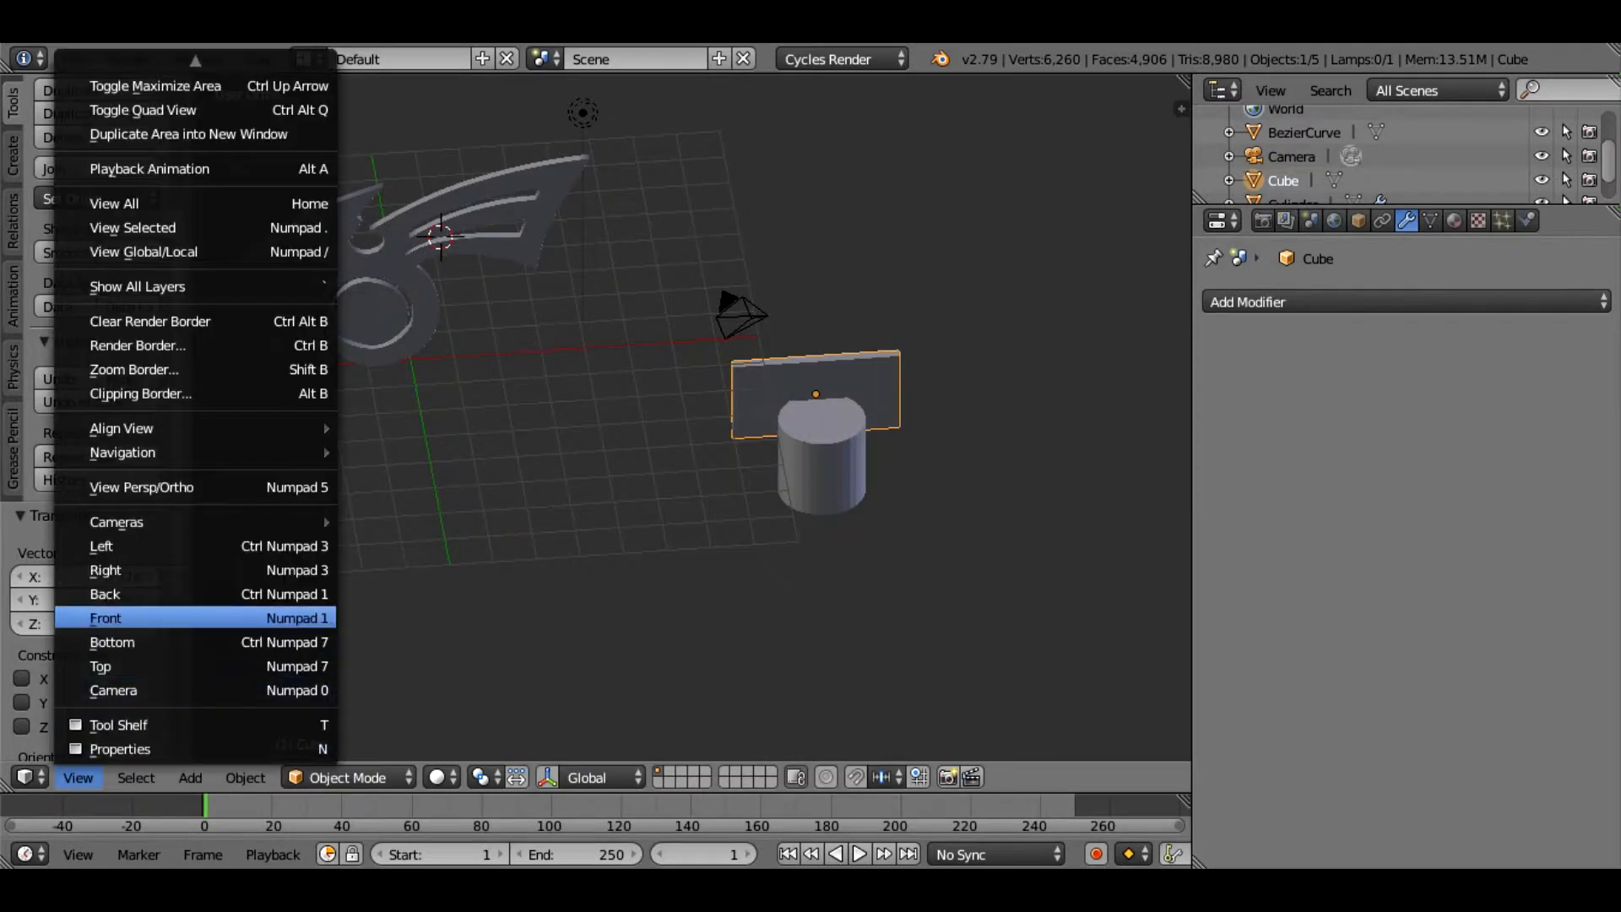
left_click(101, 666)
right_click_drag(837, 289, 835, 255)
left_click(836, 254)
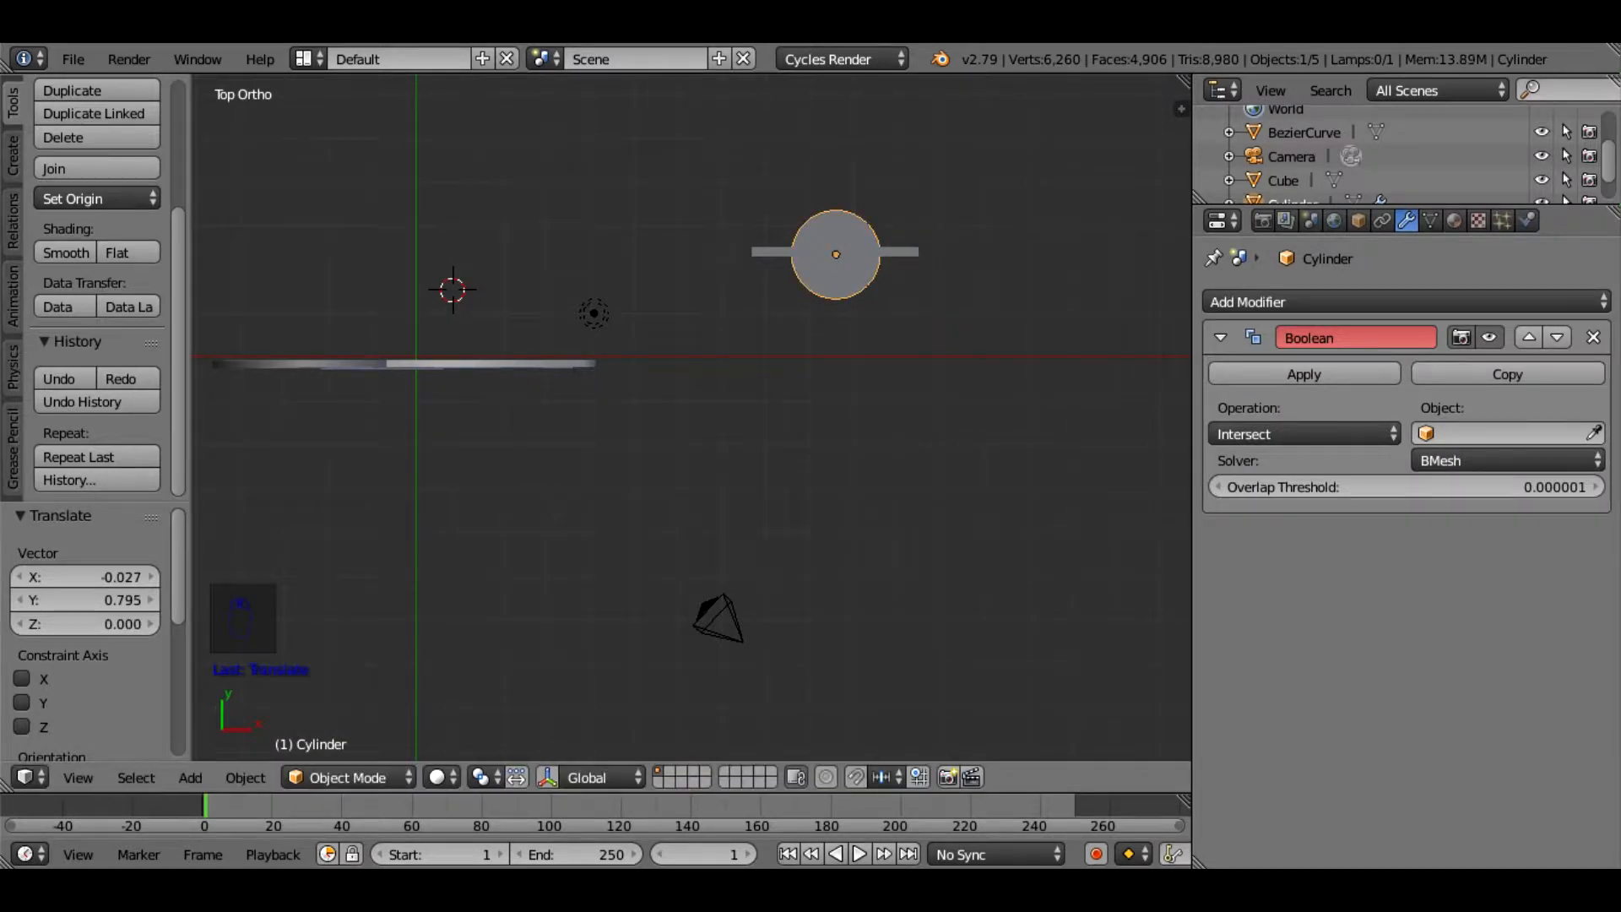
Raise the plate about 0.44 along Z so only its lower part sinks into the cylinder's top
middle_click_drag(836, 397, 836, 253)
scroll(840, 448, "up", 1)
right_click(840, 447)
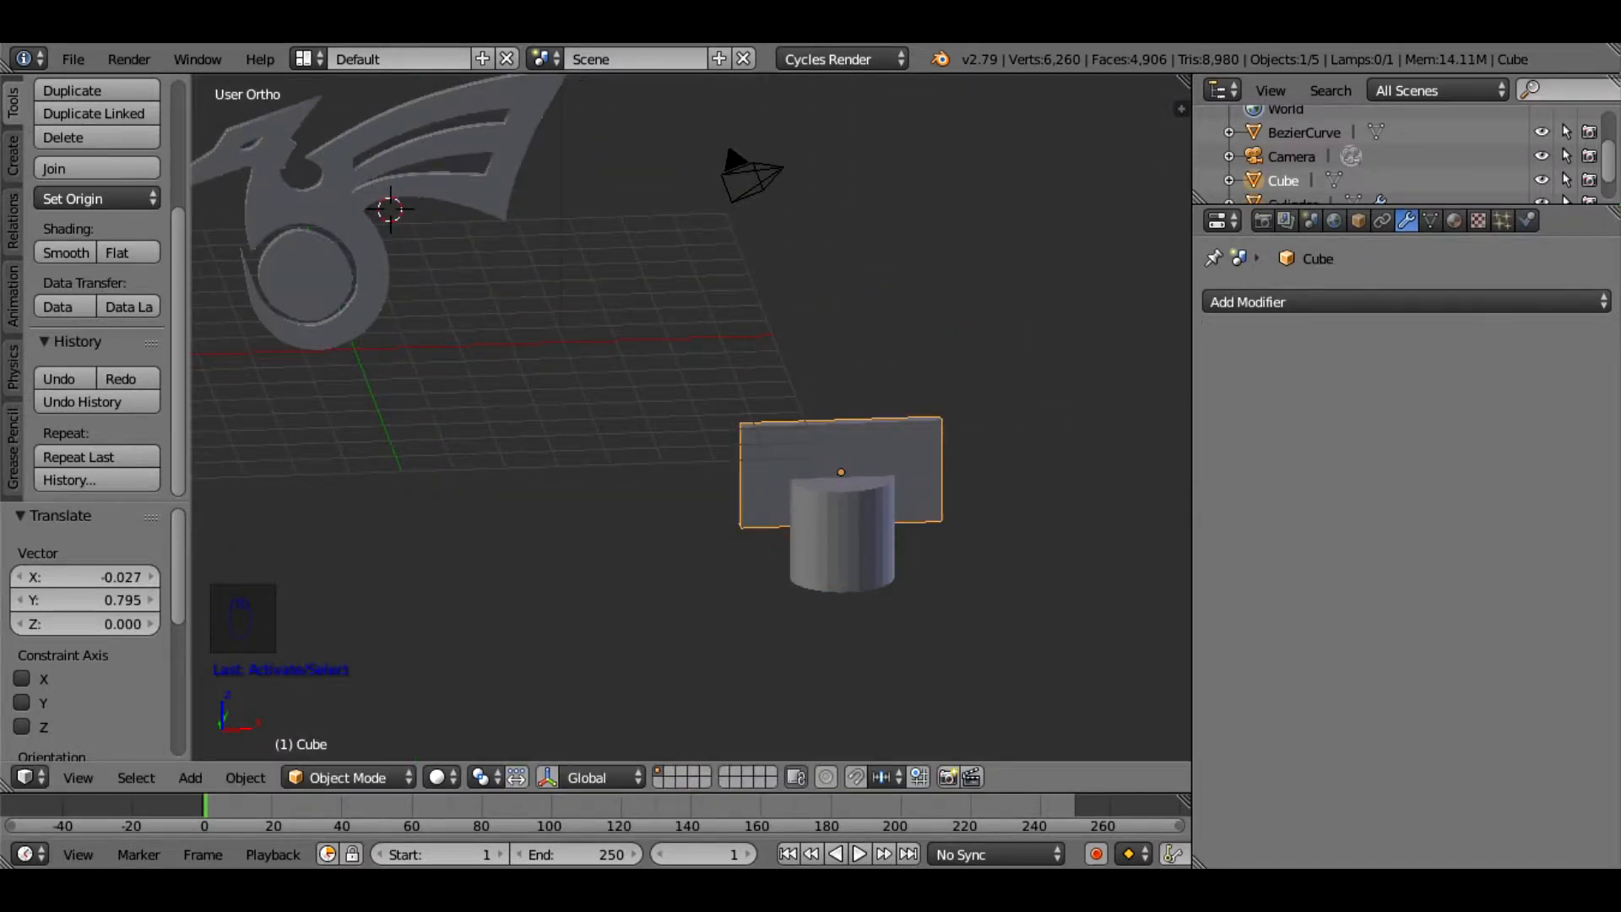
middle_click_drag(840, 447, 847, 441)
right_click_drag(846, 441, 847, 414)
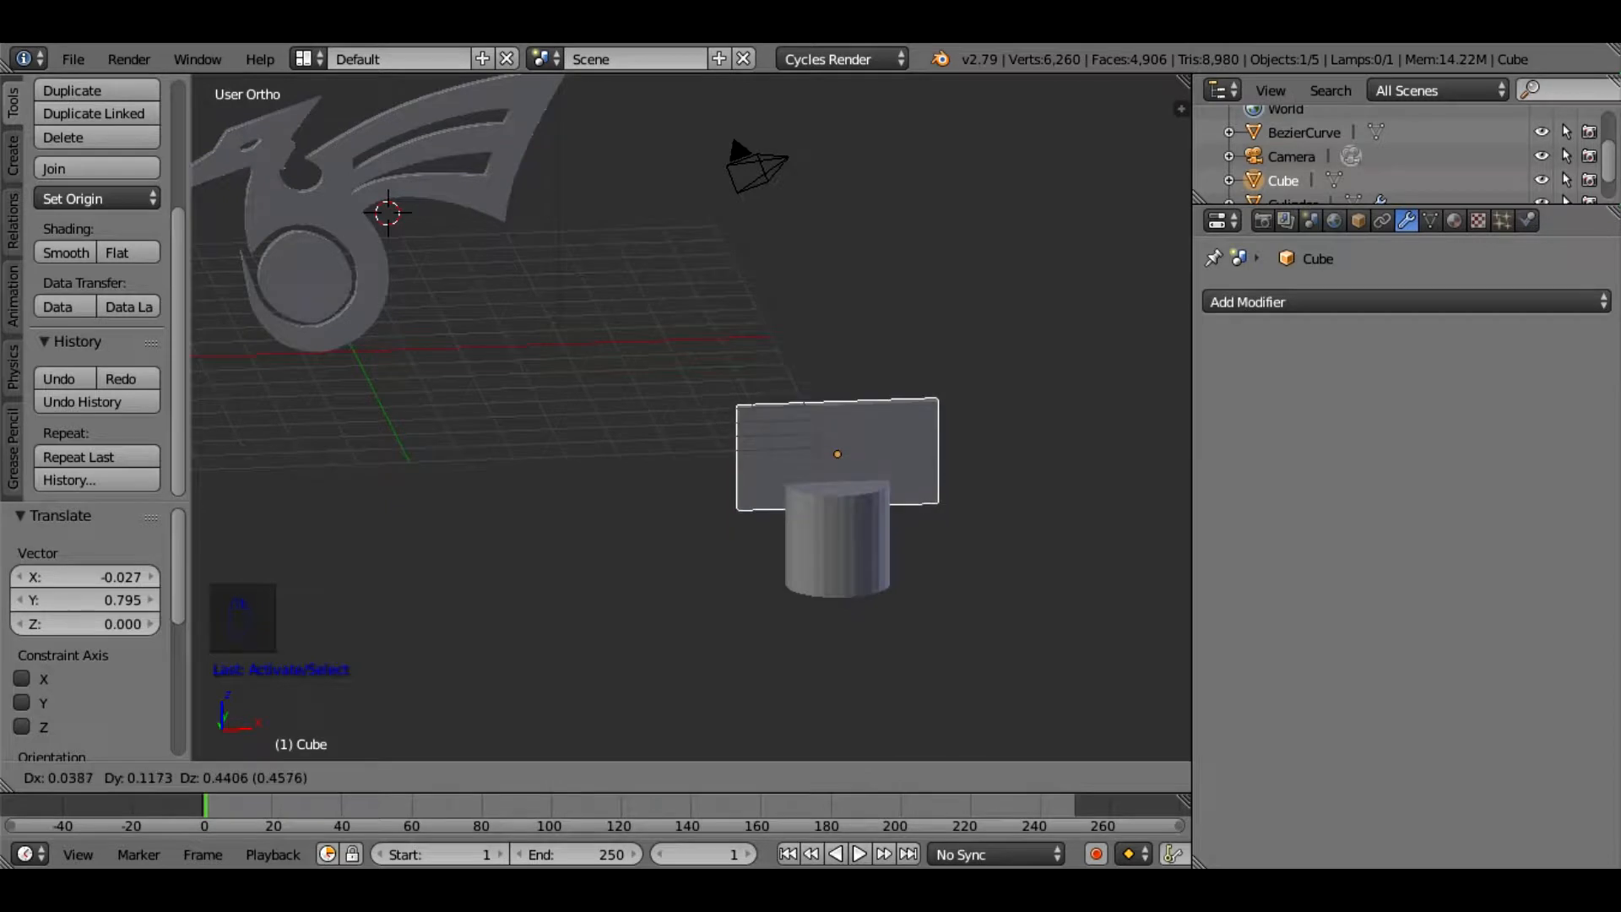
left_click(846, 413)
In left view, shift the plate about -0.183 along Y to line it up with the cylinder's centre
middle_click_drag(847, 414, 878, 473)
left_click(78, 777)
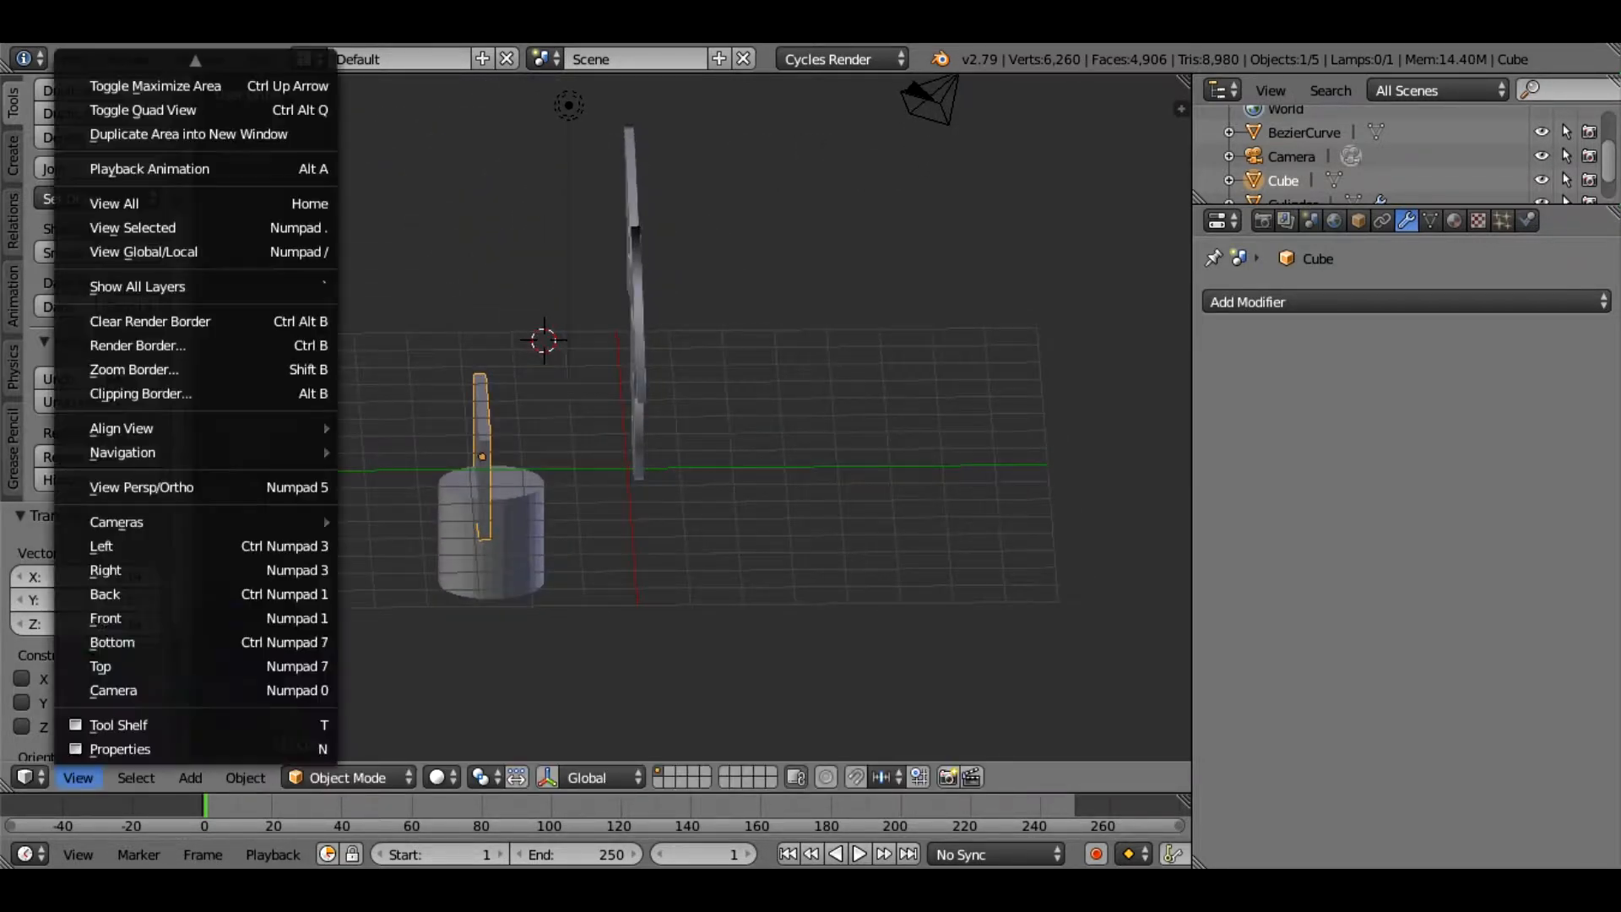
left_click(101, 545)
key("g")
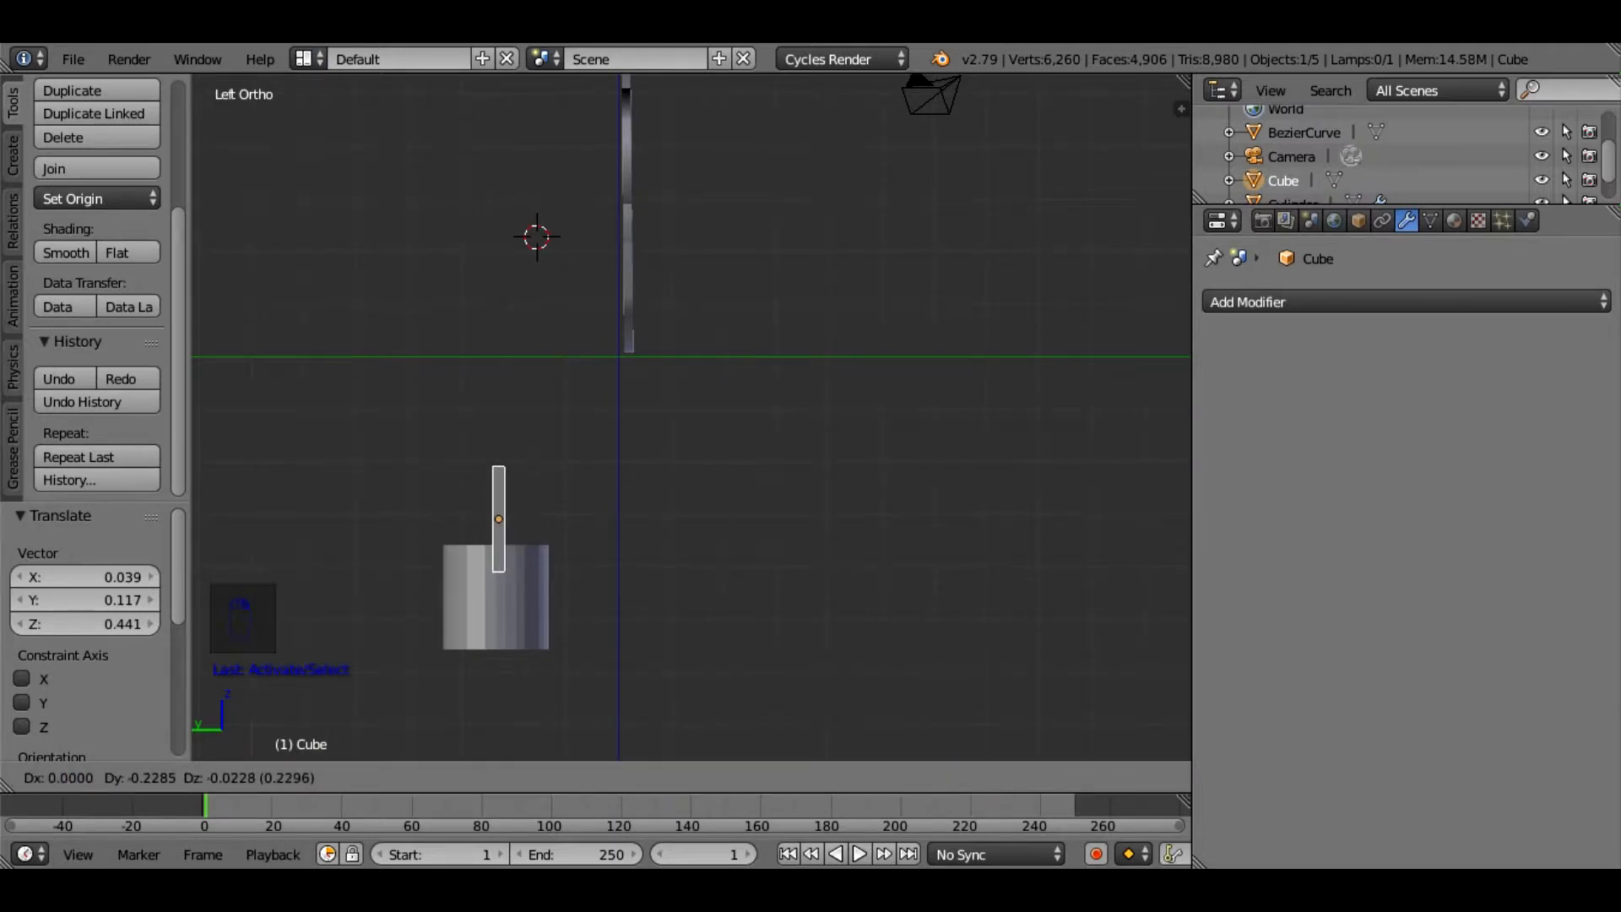
key("Return")
In front view, select the cylinder and set Cube as the object of its Boolean modifier
left_click(77, 777)
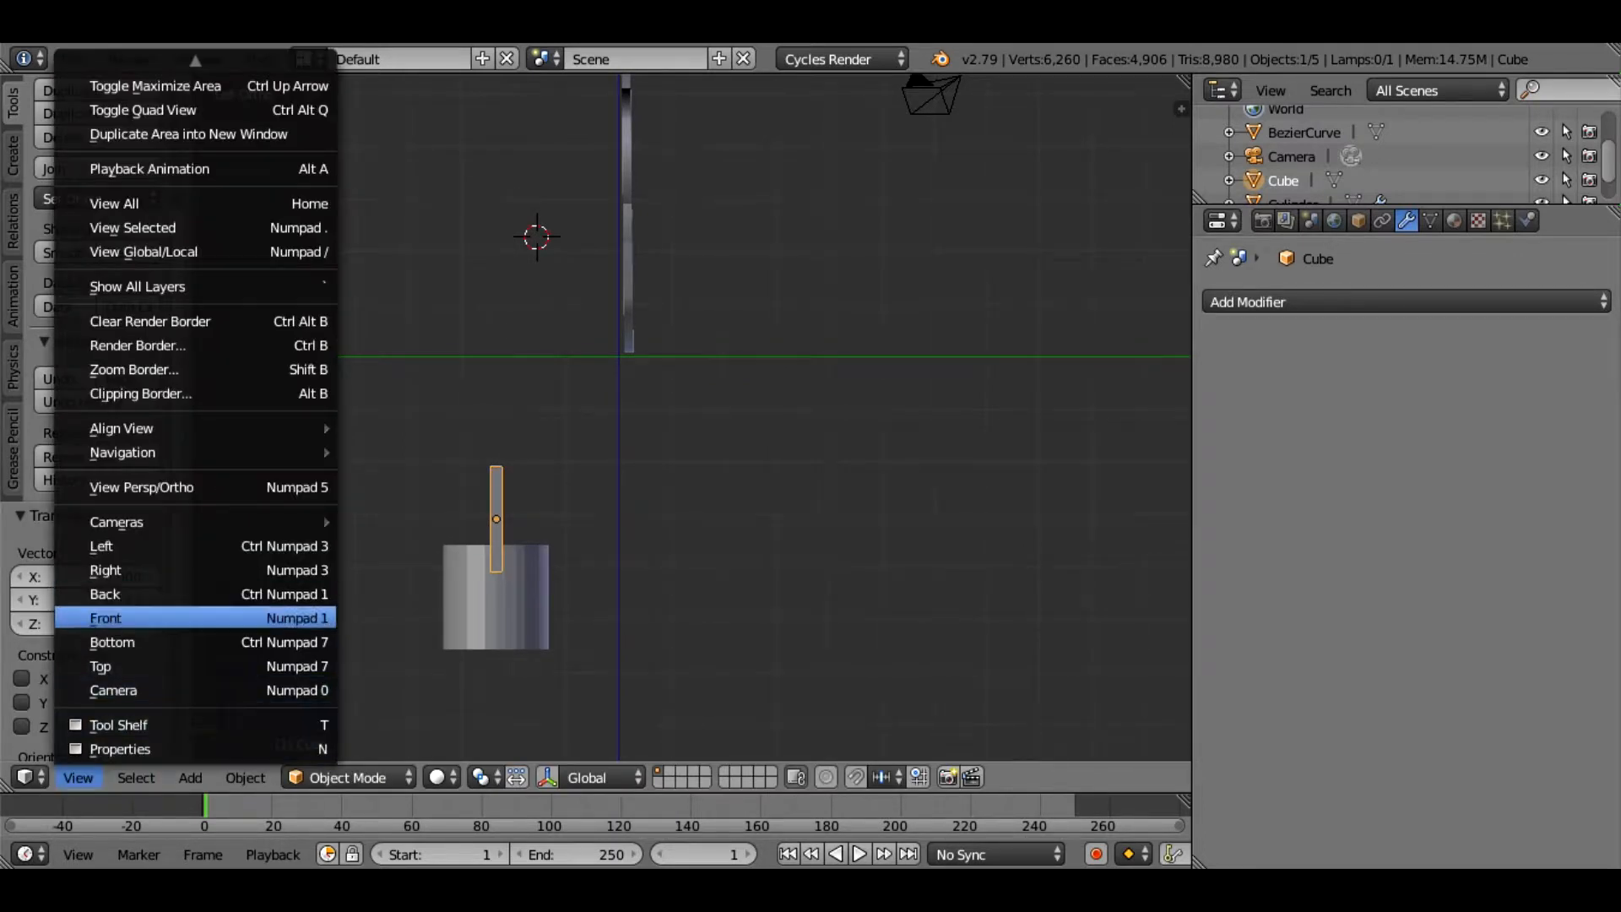
left_click(109, 616)
right_click(865, 597)
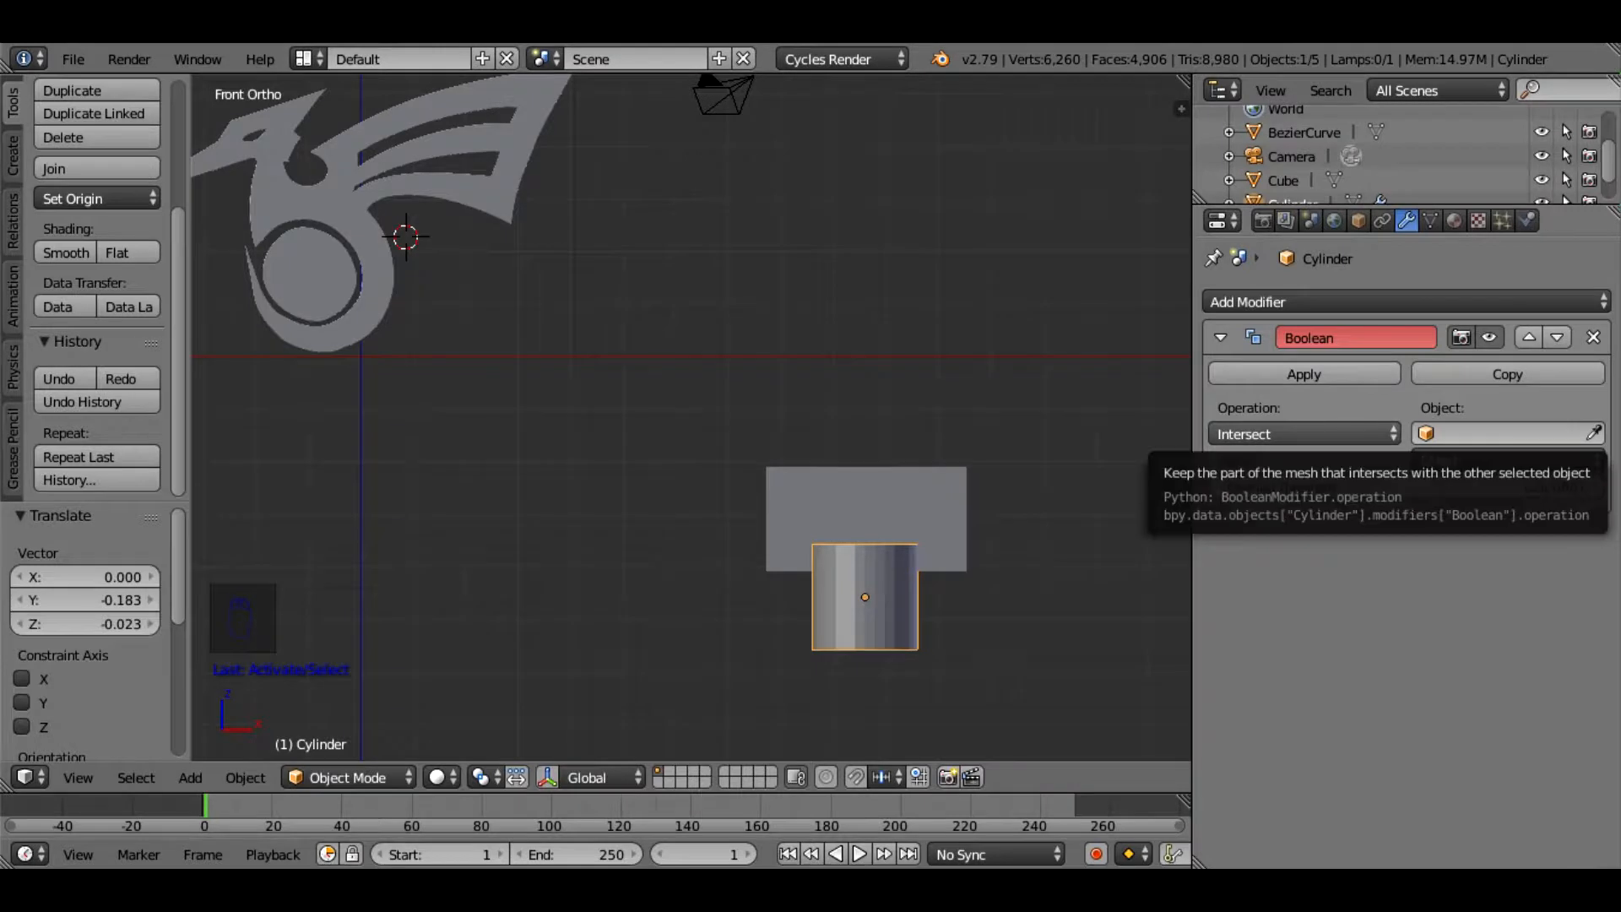
left_click(1507, 433)
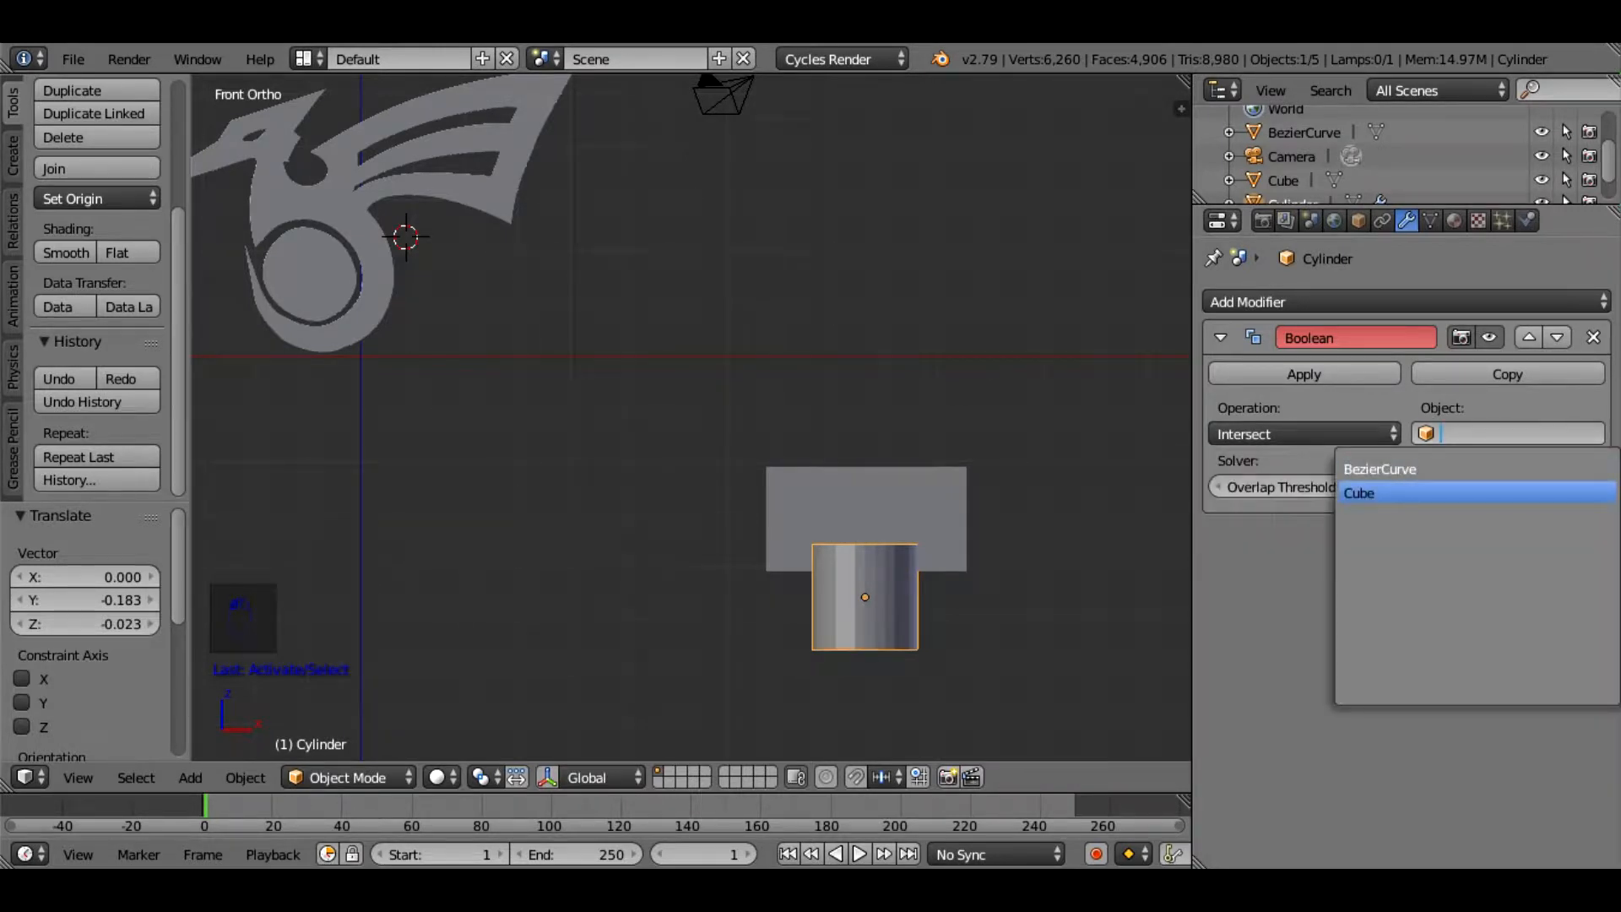
key("Return")
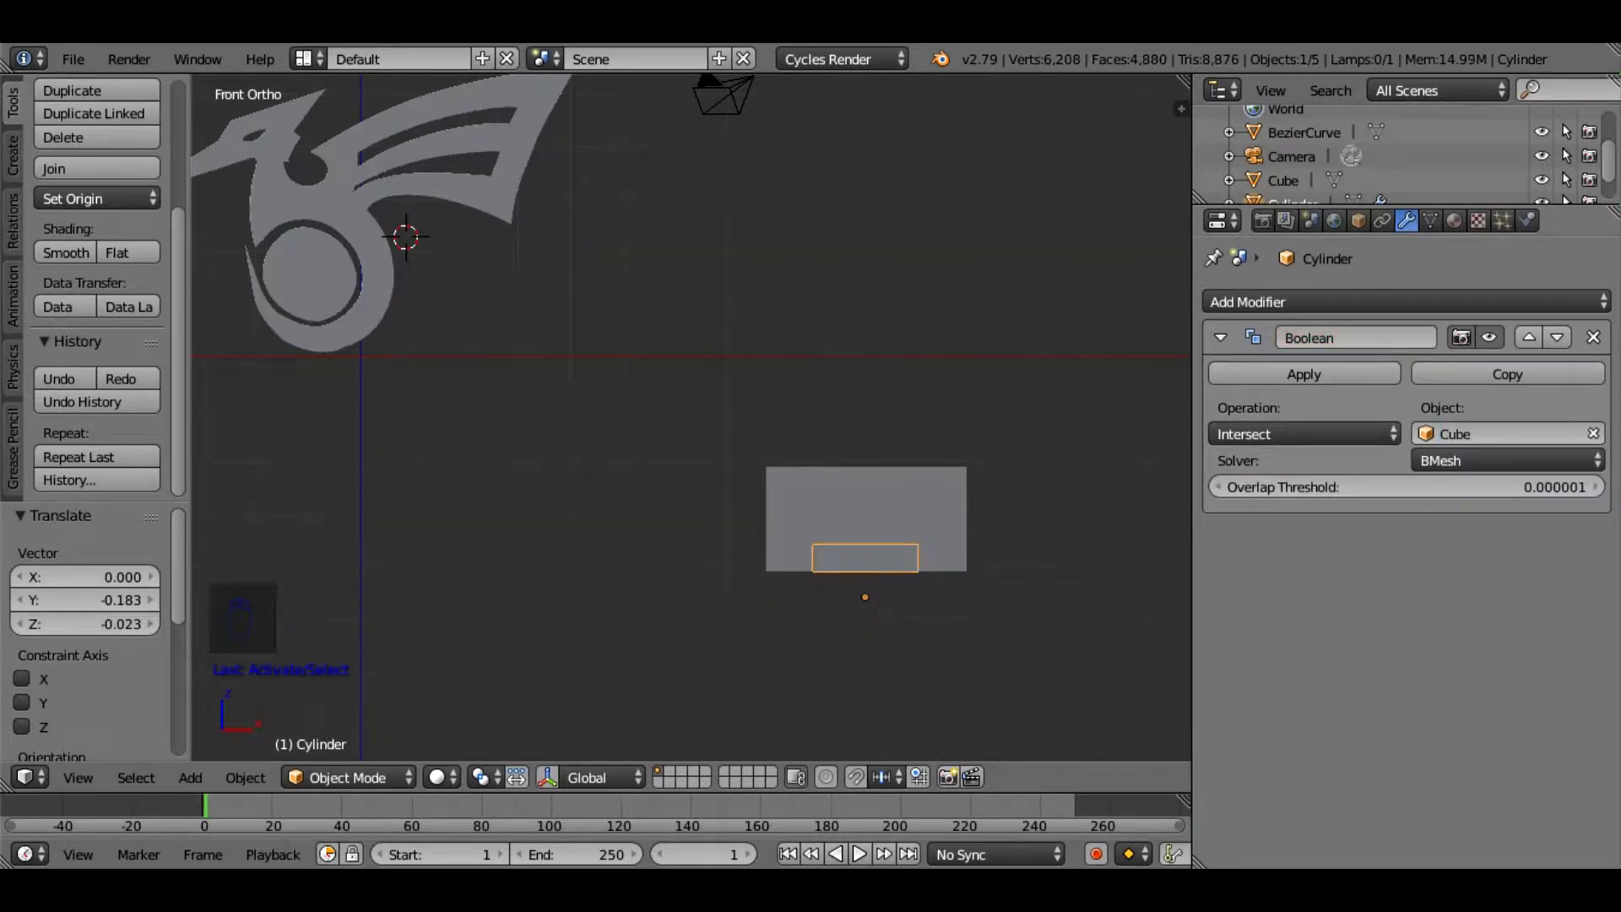
Set the cylinder's Boolean operation to Difference and apply the modifier to cut the slot
left_click(1304, 433)
left_click(1258, 378)
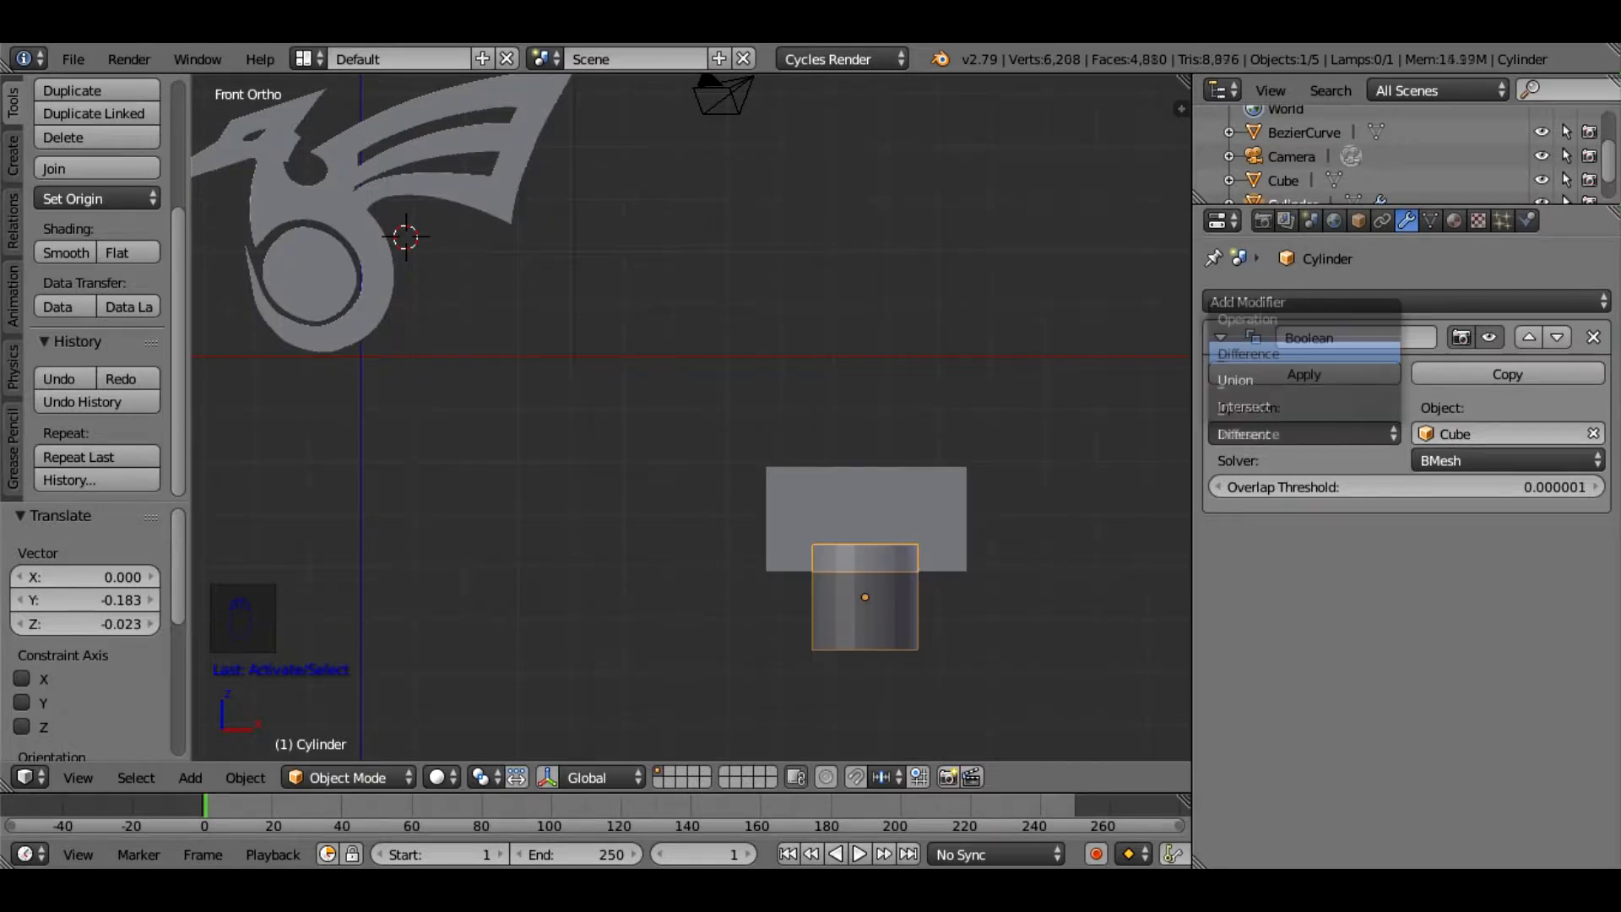
middle_click_drag(1056, 338, 1067, 365)
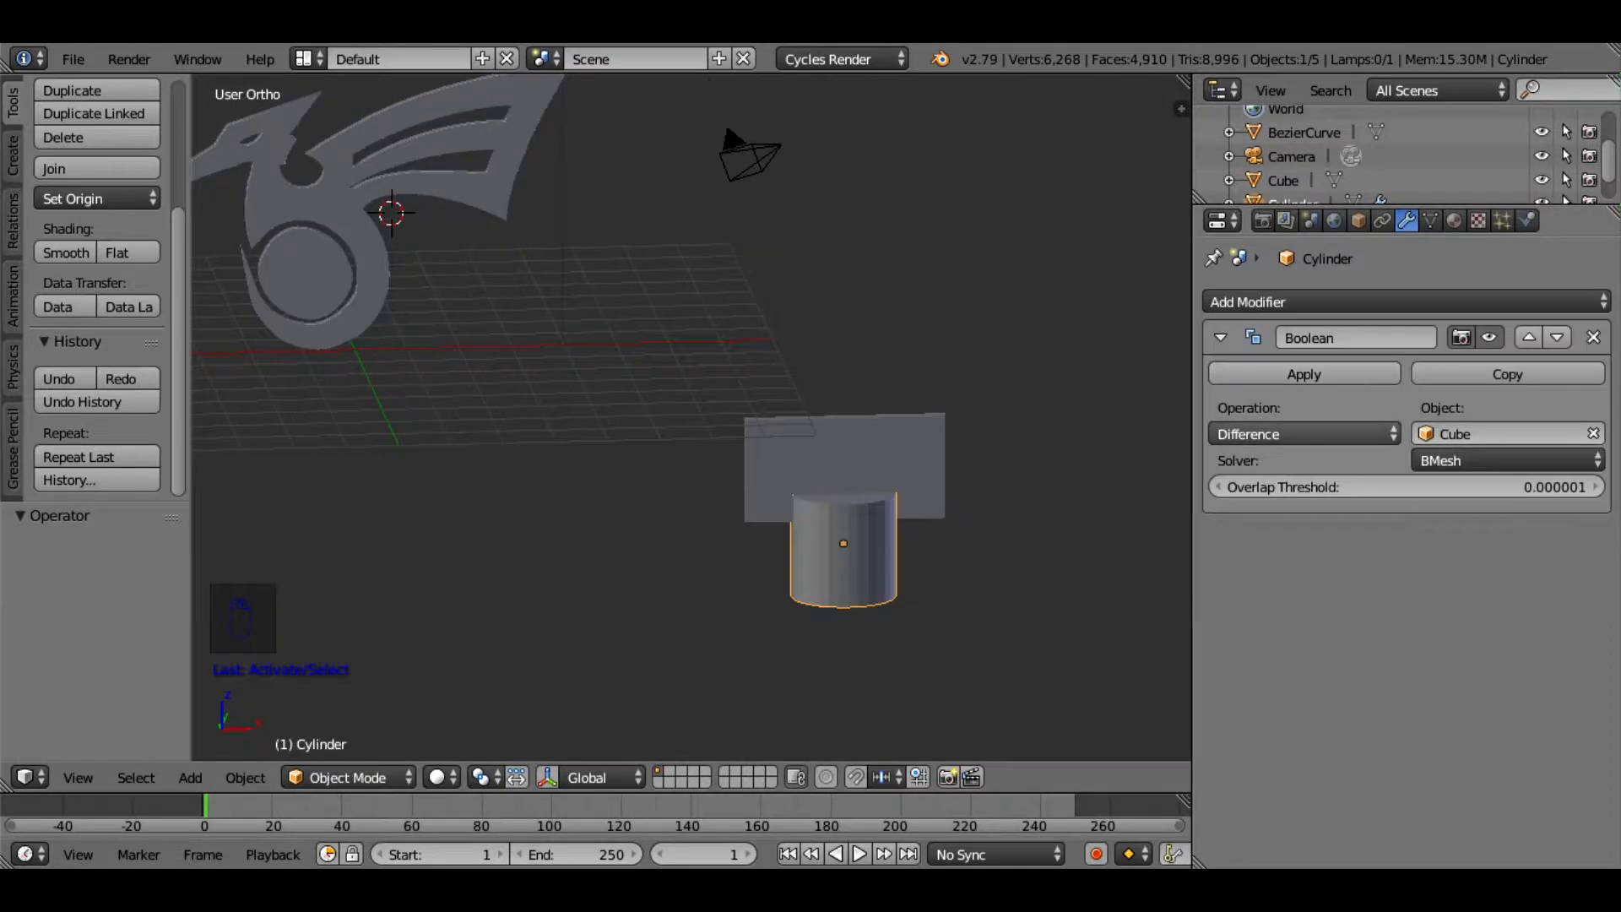
left_click(1304, 374)
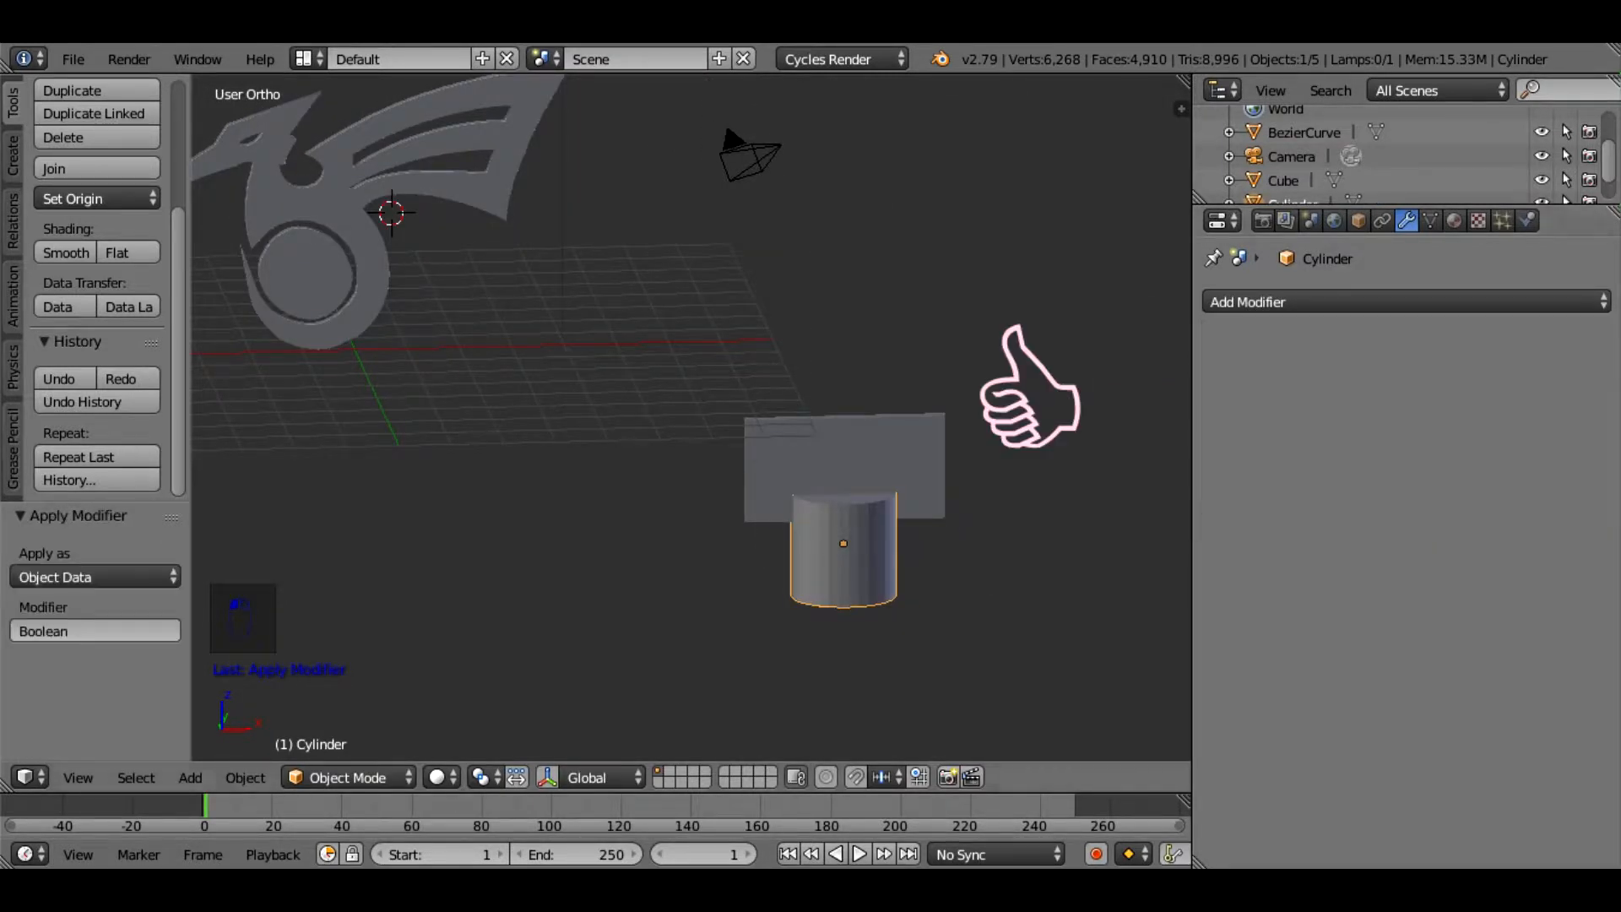
Move the plate away from the slotted cylinder and delete it
right_click_drag(844, 456, 988, 228)
left_click(988, 228)
middle_click_drag(988, 228, 975, 299)
right_click(1011, 149)
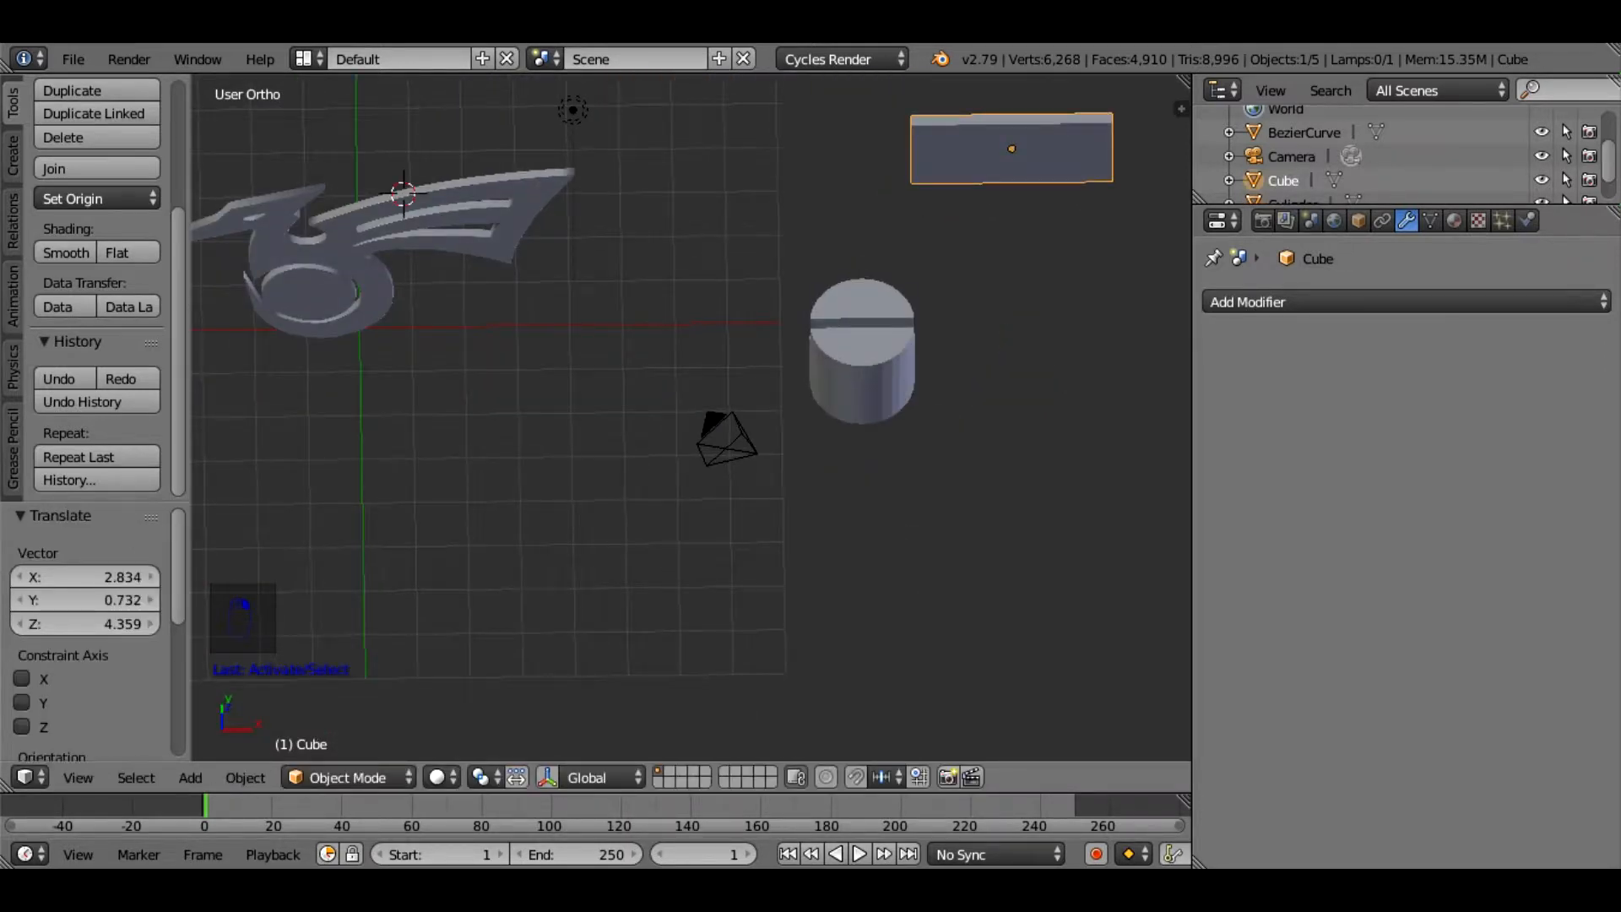
key("x")
left_click(1005, 149)
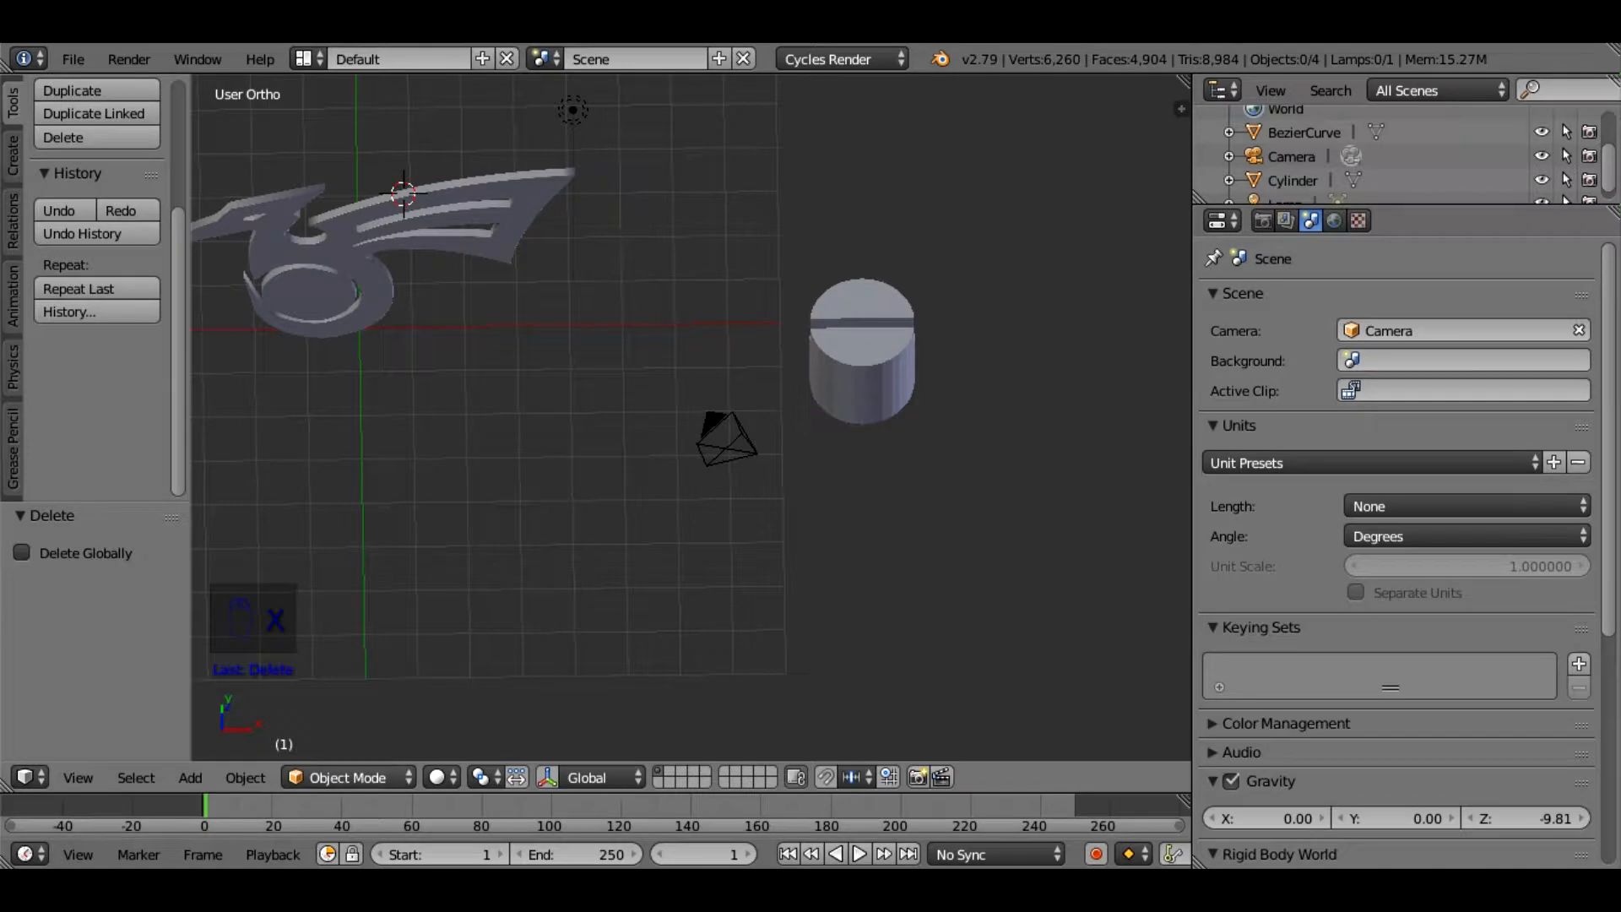
Rotate the slotted cylinder 90° about the X axis and scale it by 0.187 in front view
left_click(79, 777)
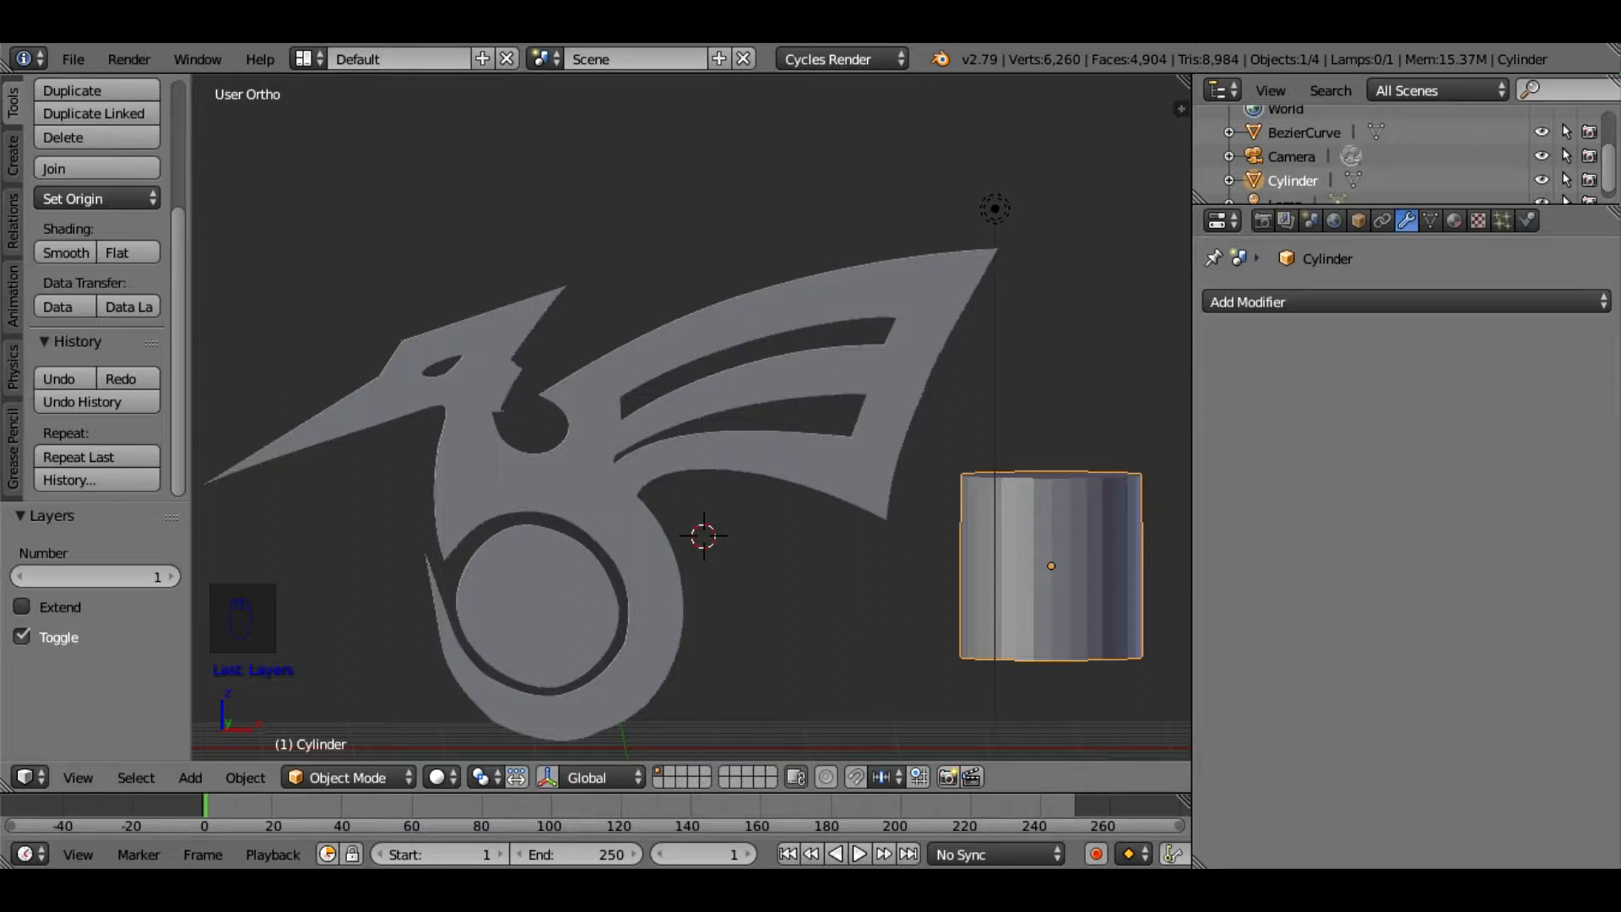
key("r")
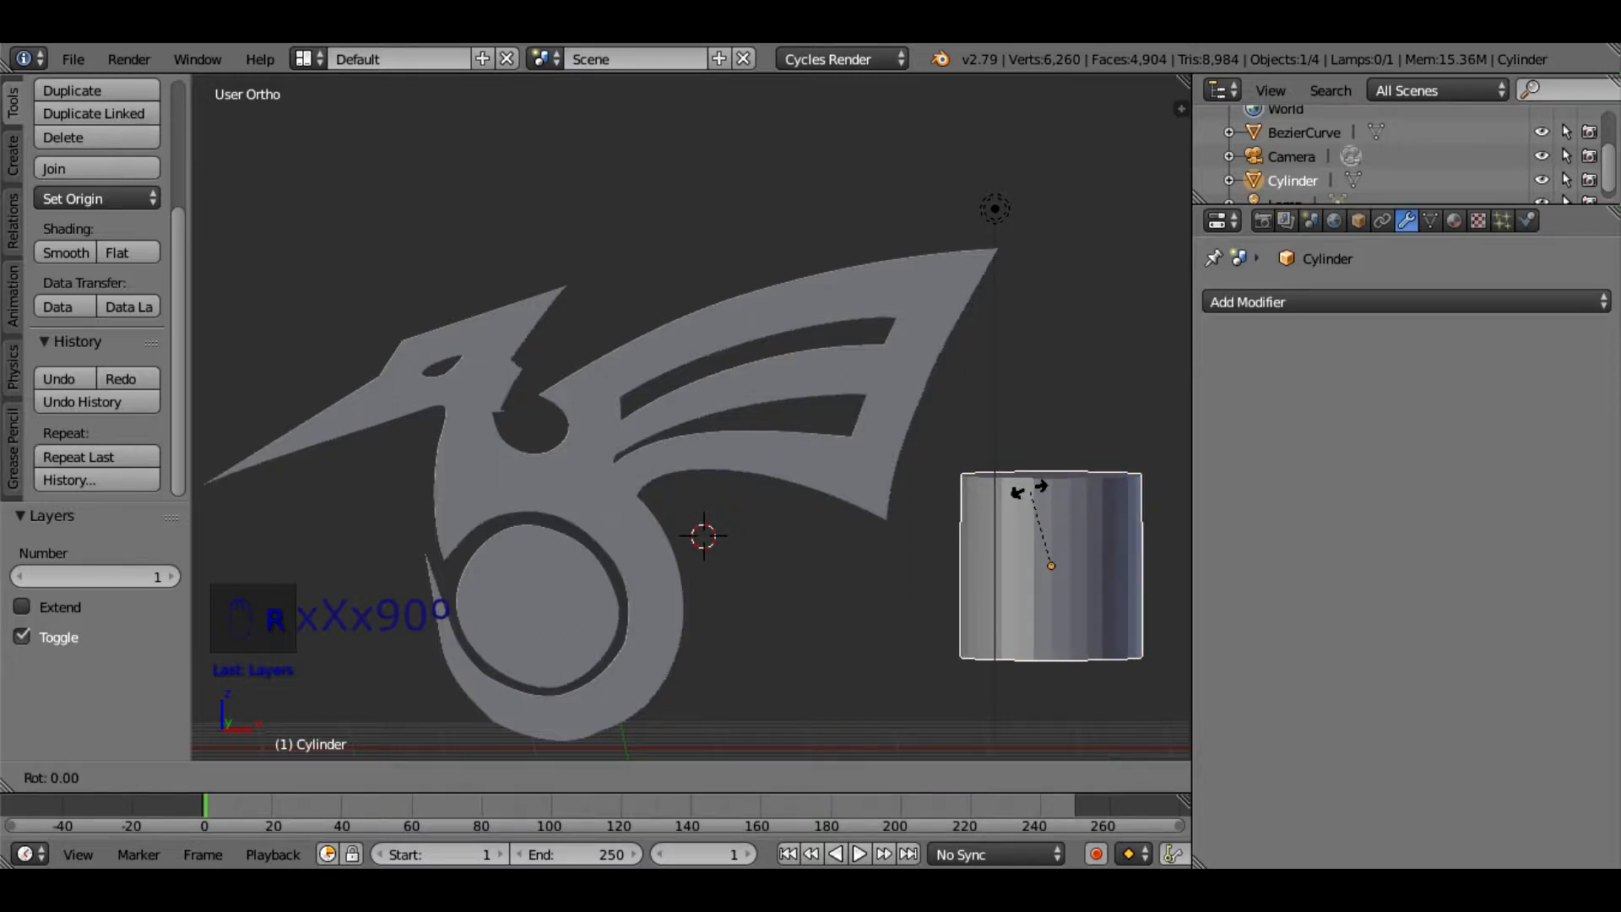
type("x")
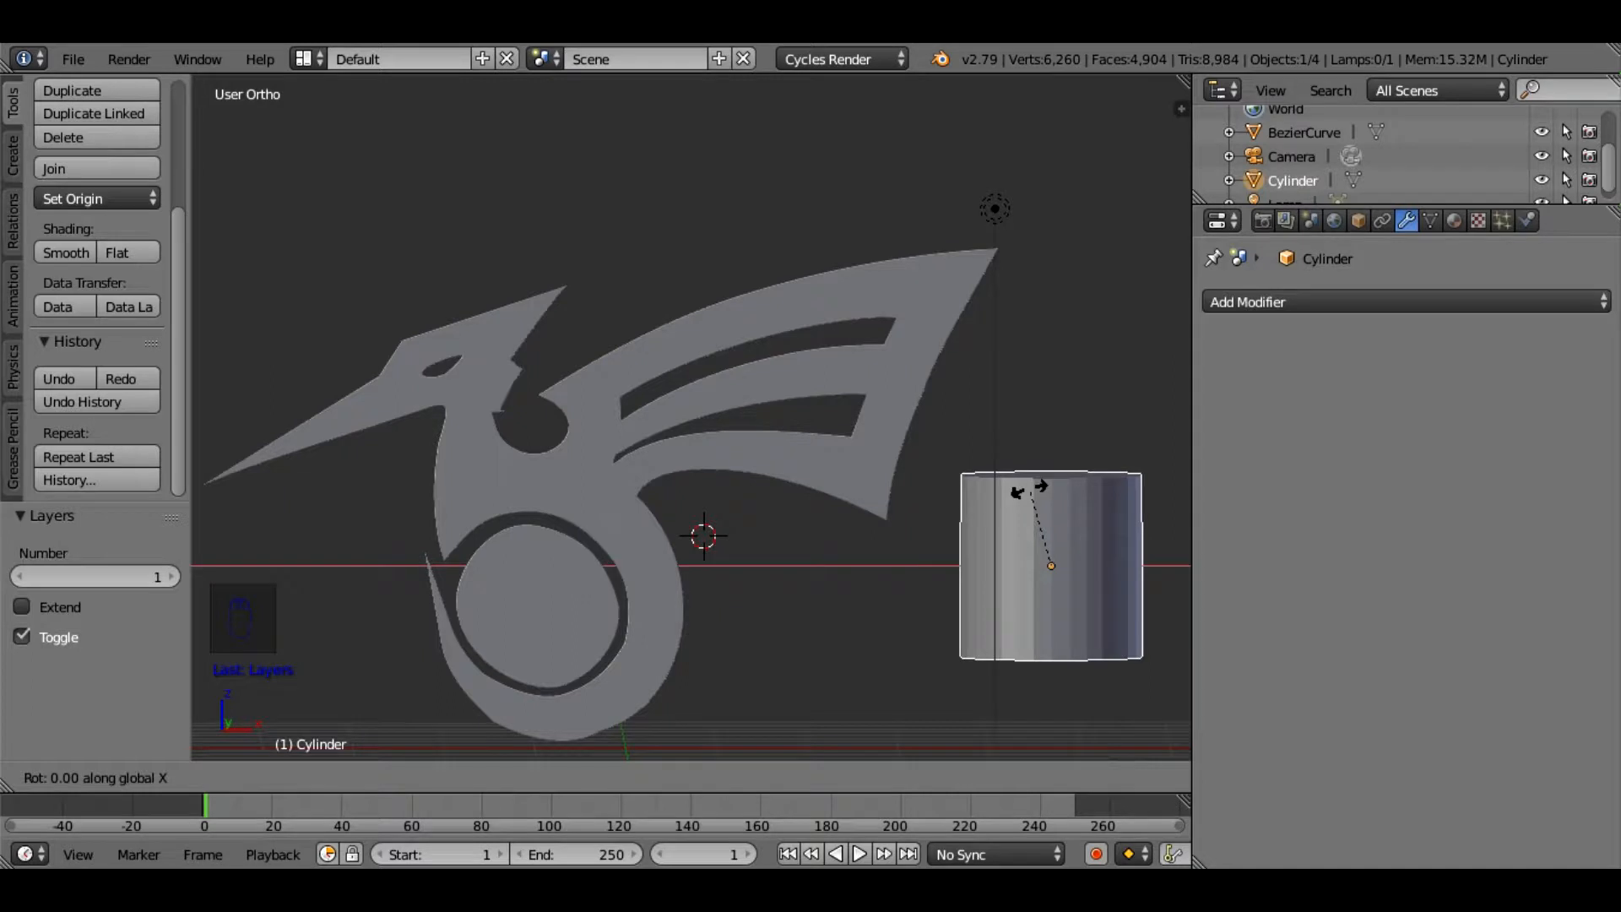
type("90")
key("Return")
scroll(1030, 490, "up", 2)
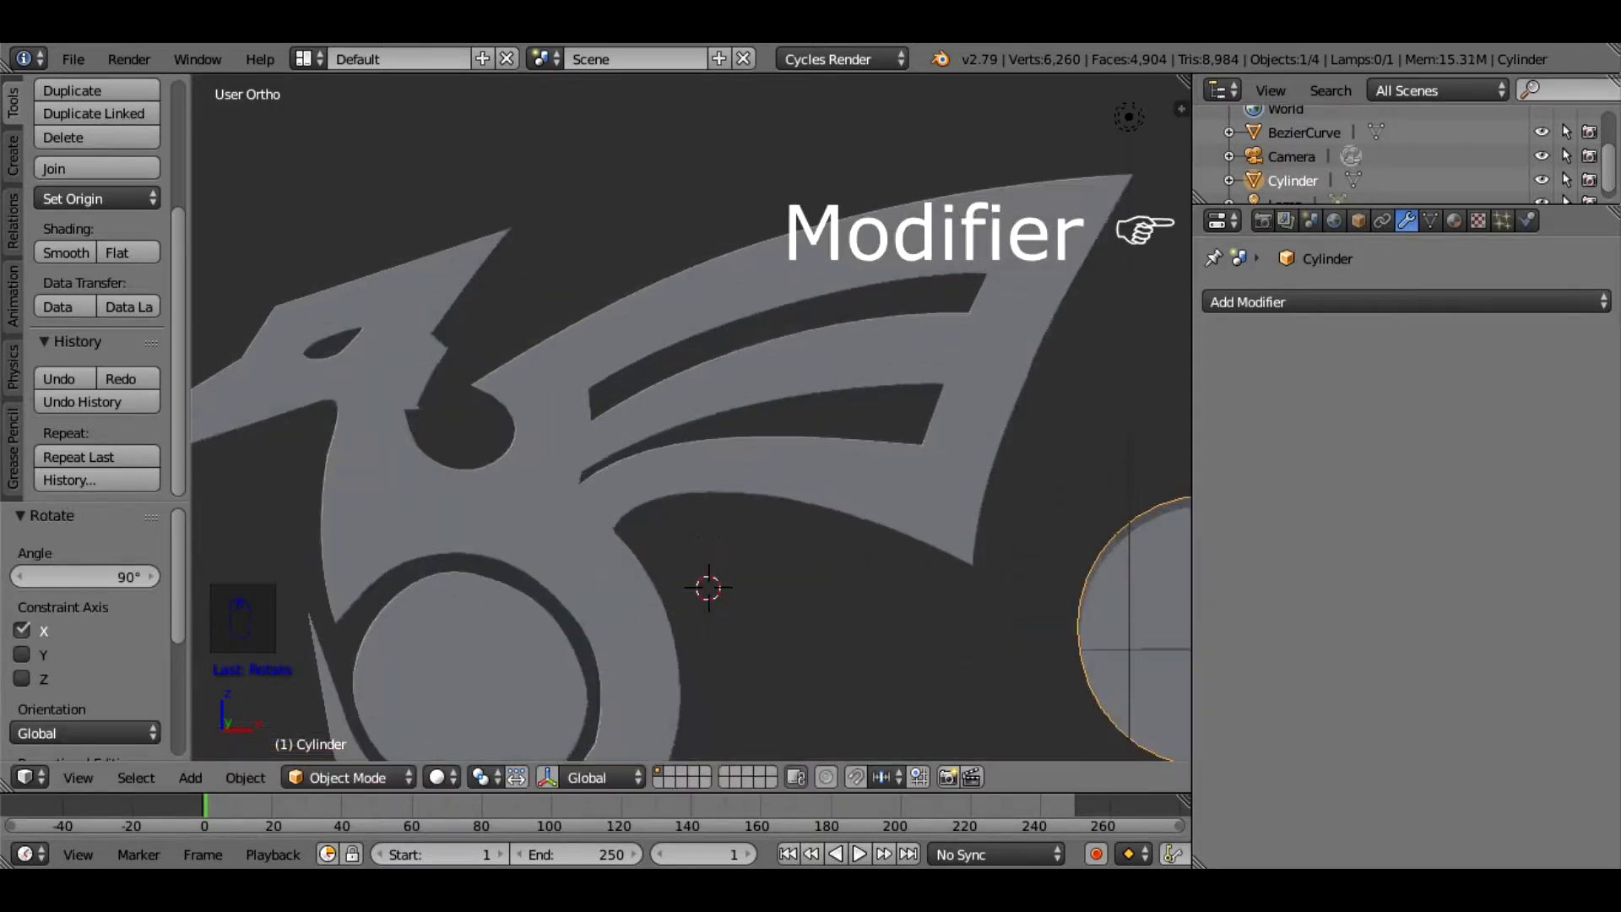
scroll(1030, 490, "down", 3)
mouse_move(1030, 490)
middle_mouse_down()
mouse_move(1015, 542)
mouse_move(1030, 490)
middle_mouse_up()
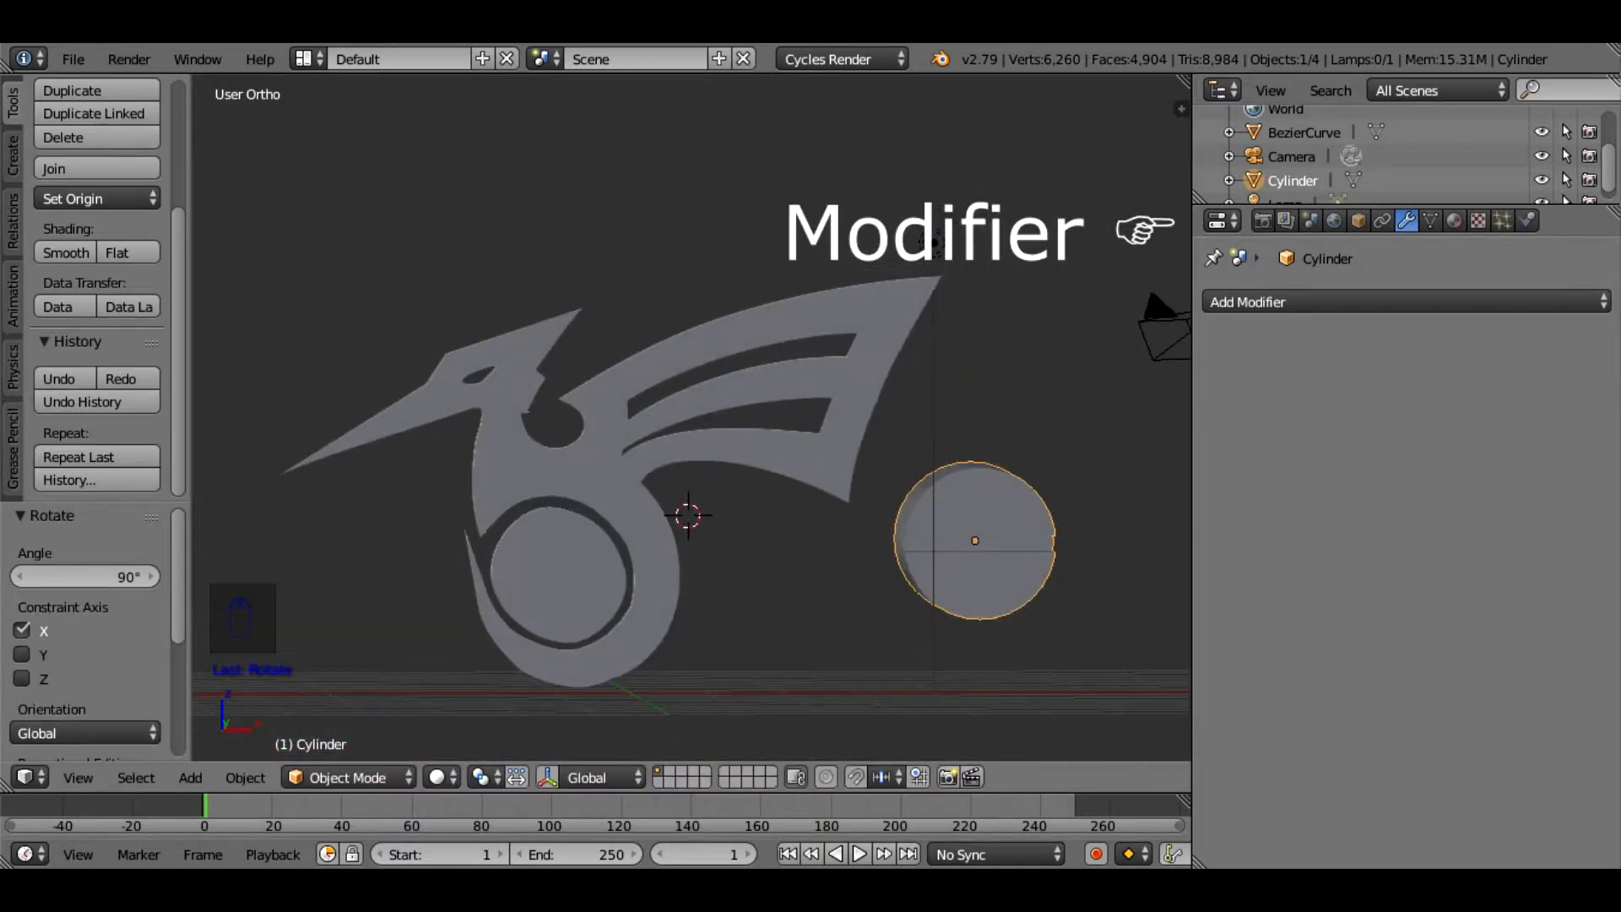
key("KP_1")
key("s")
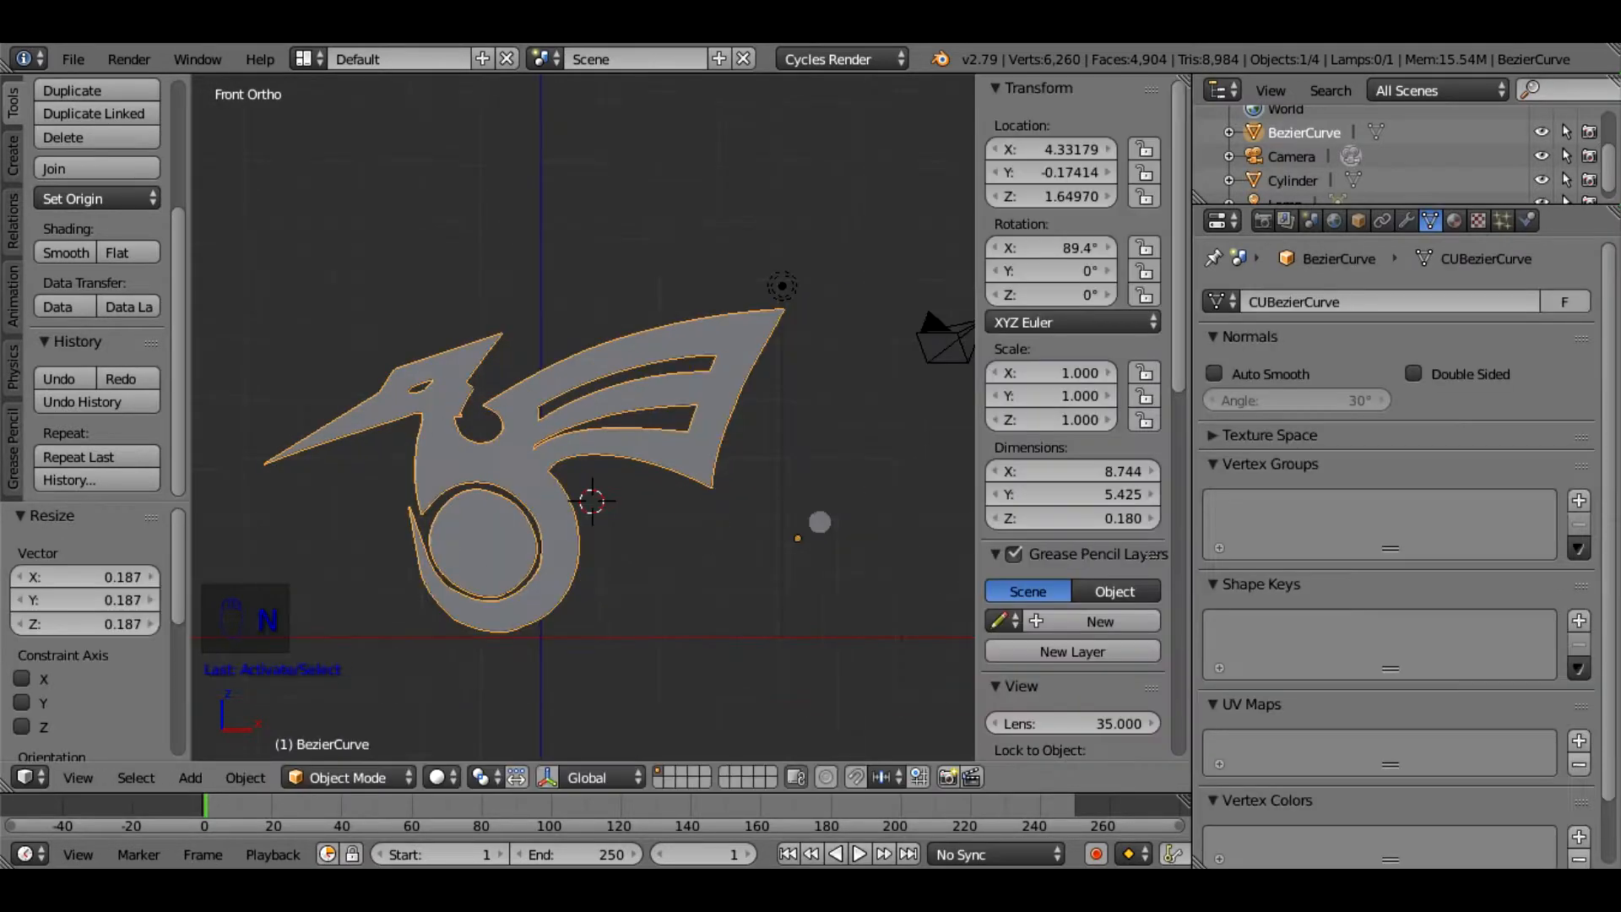
Show the background image and move the bird about -0.121 along X and -2.672 along Z onto the reference logo
scroll(1142, 397, "down", 10)
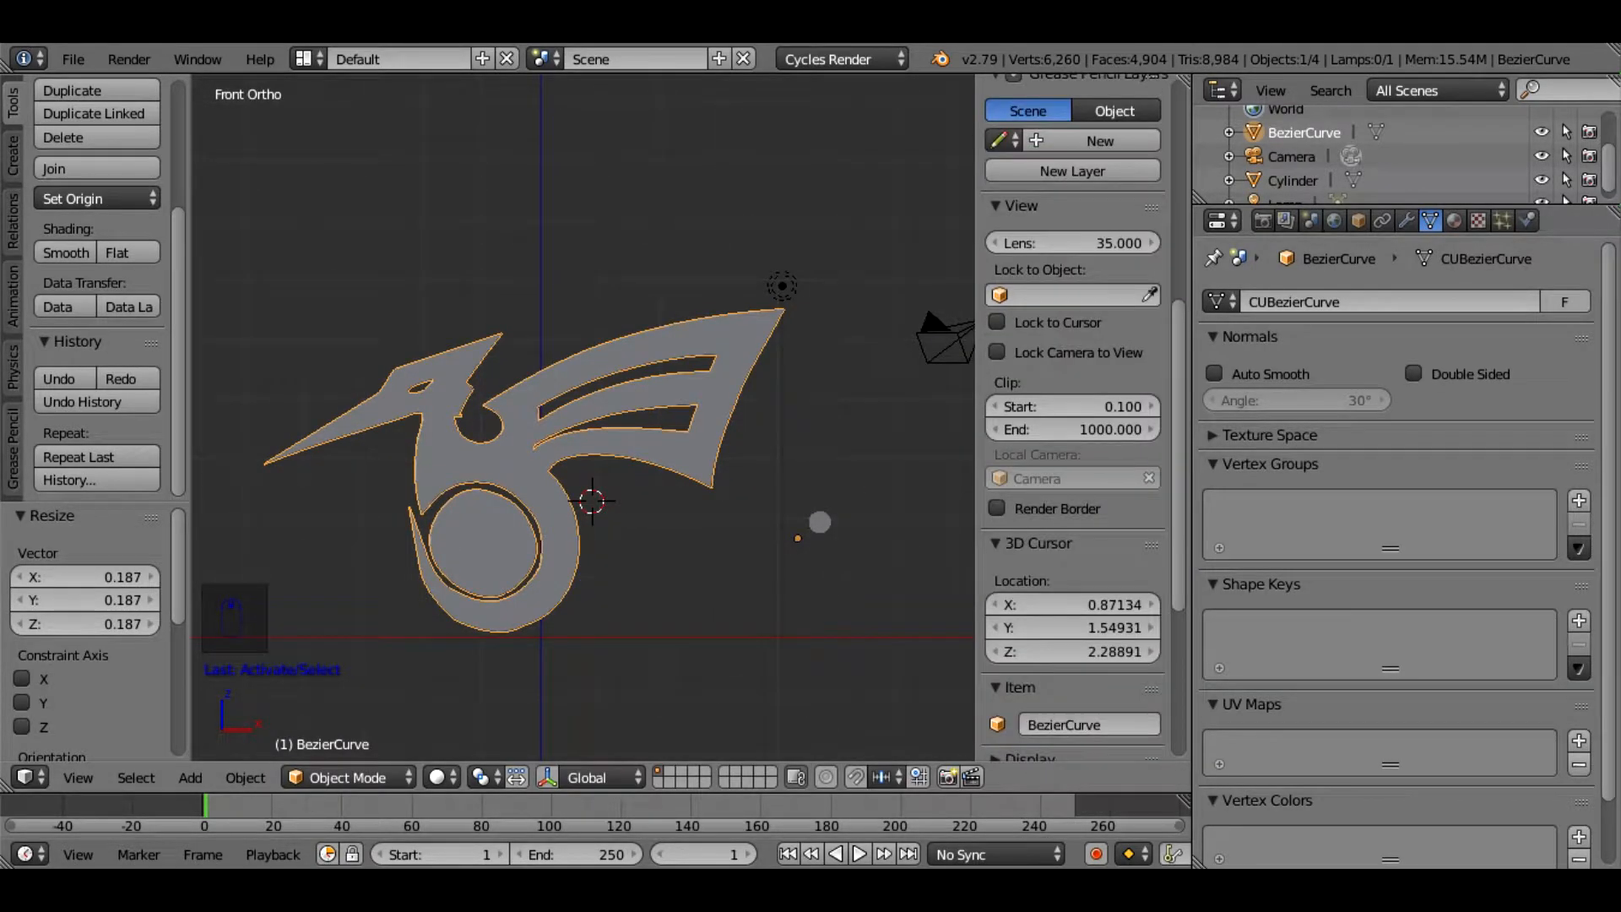
scroll(1073, 422, "down", 8)
left_click(1014, 526)
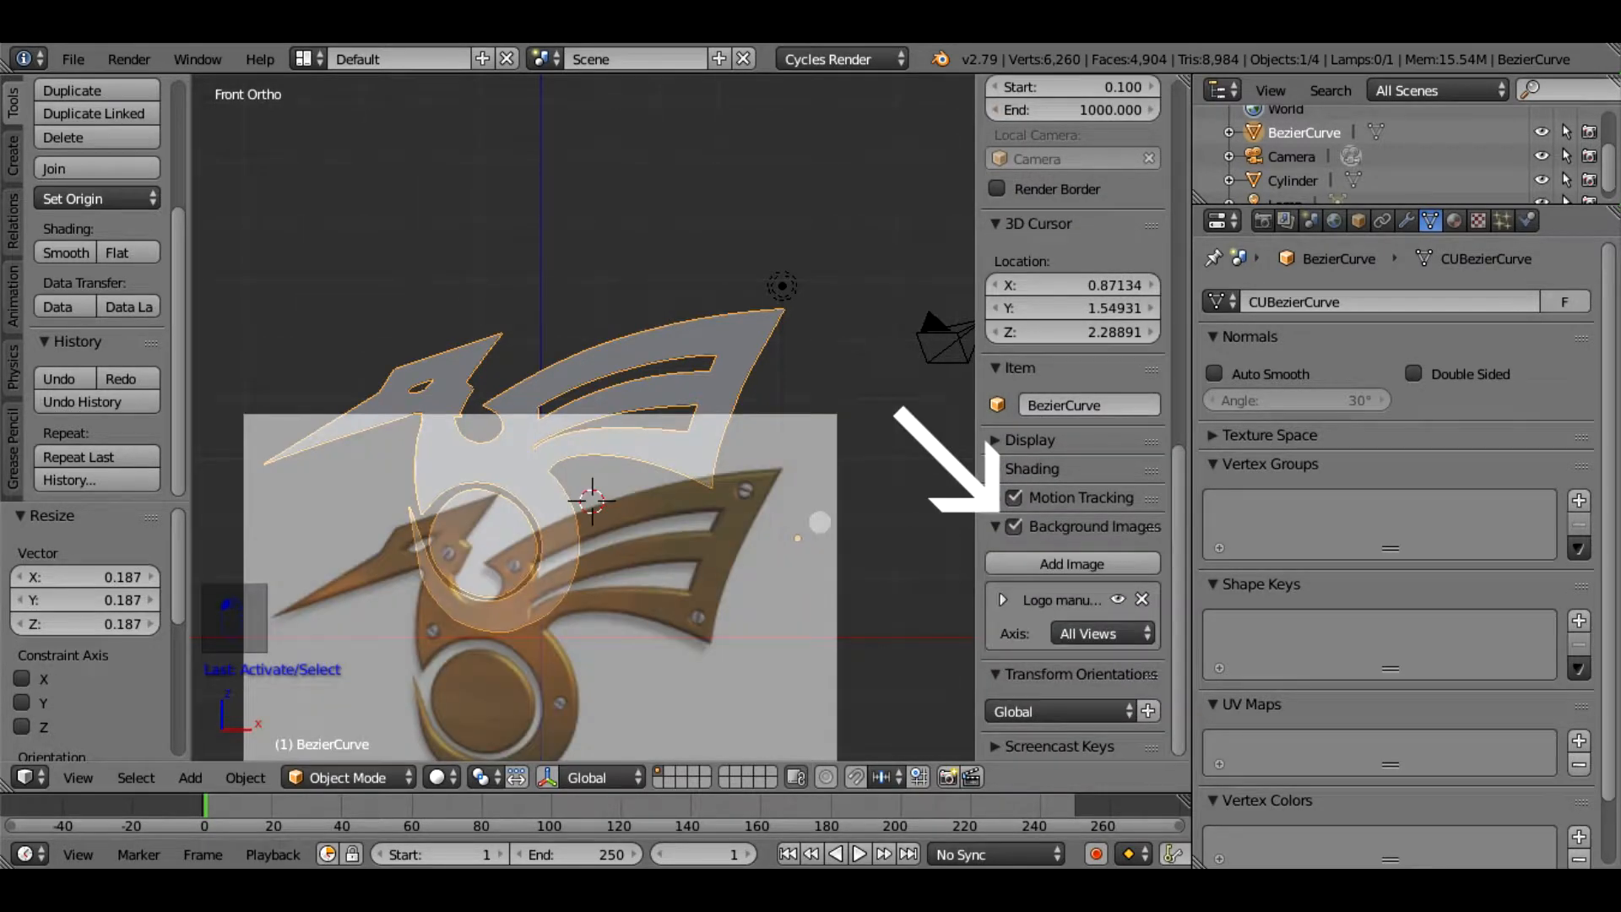
right_click_drag(642, 363, 635, 487)
scroll(584, 417, "down", 1)
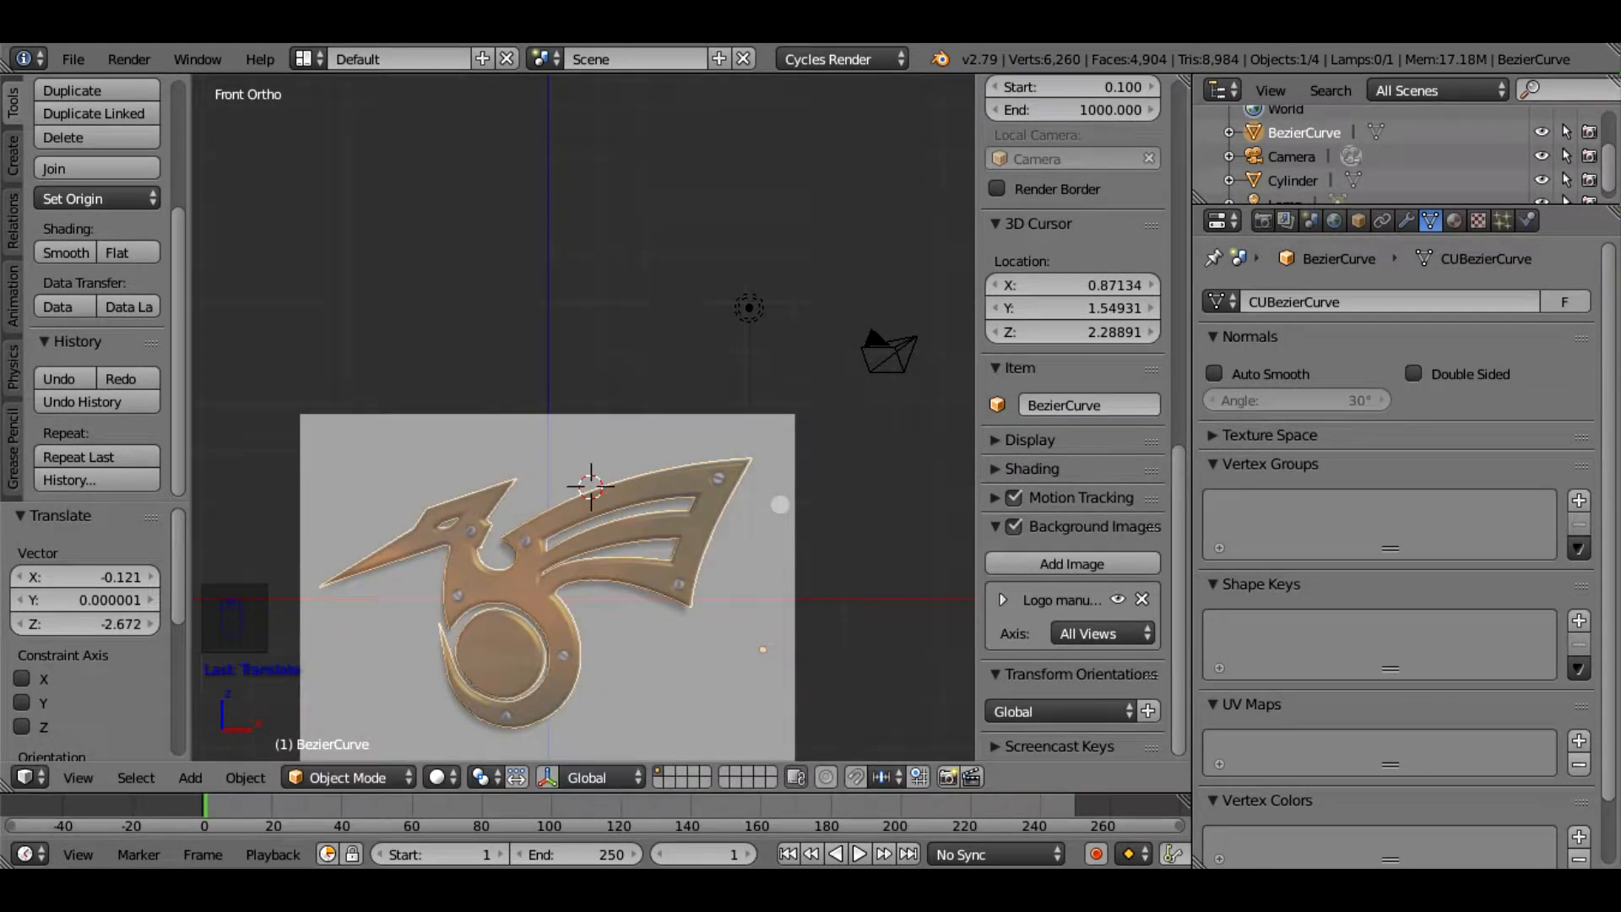
middle_click_drag(636, 487, 658, 330, "shift")
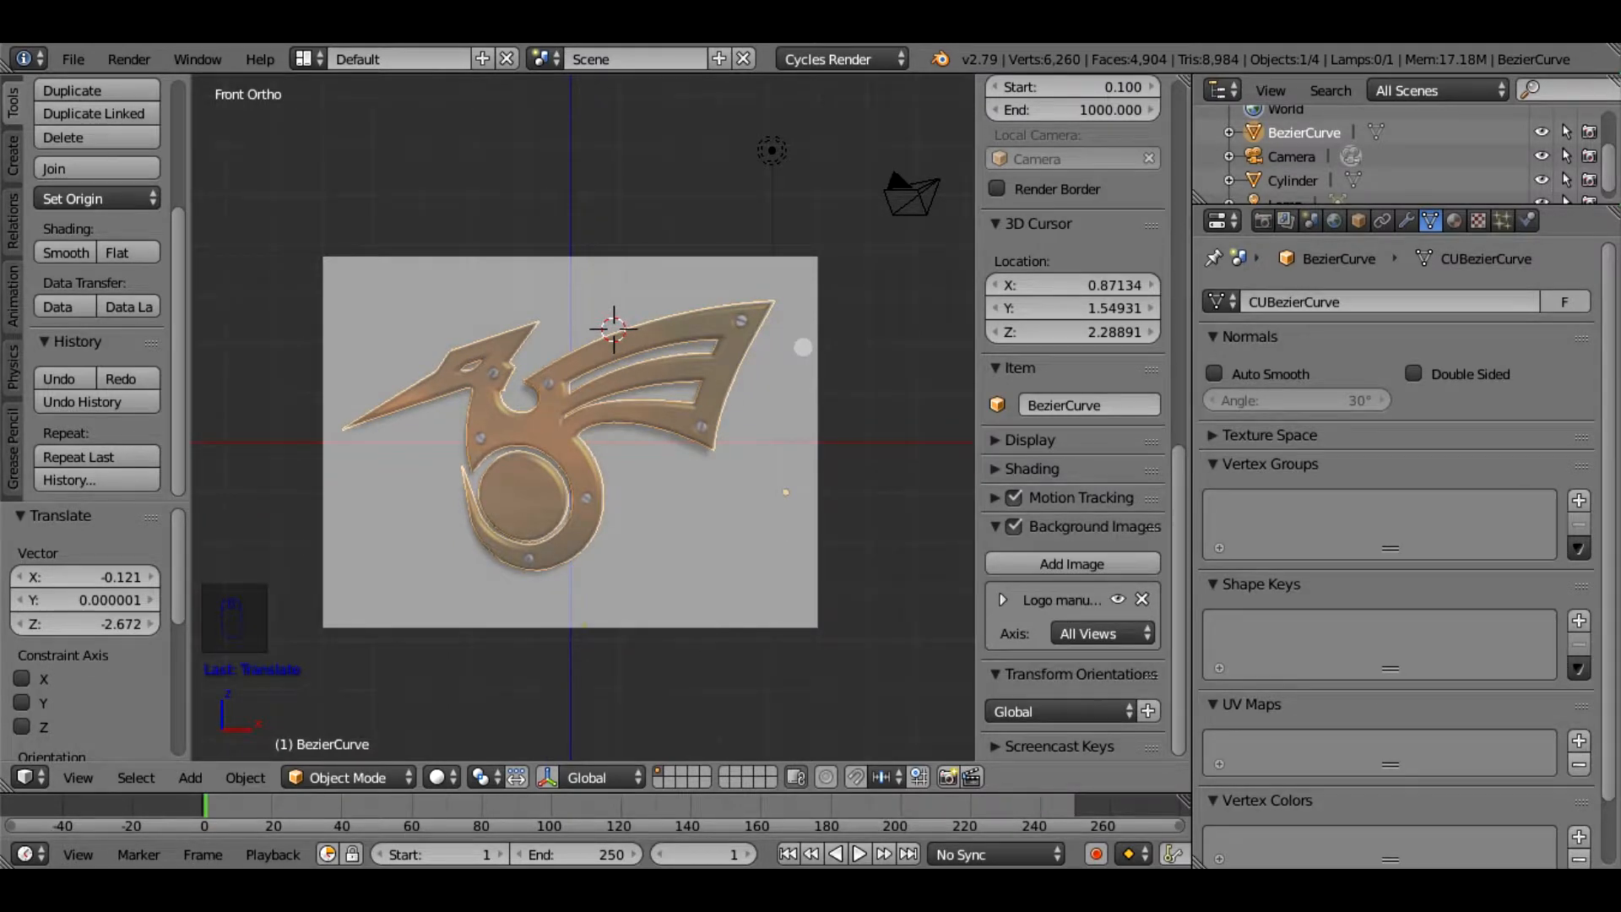
Duplicate the small slotted cylinder, place one on the screw at the bird's head and scale it by about 0.687
right_click(803, 346)
key("shift+d")
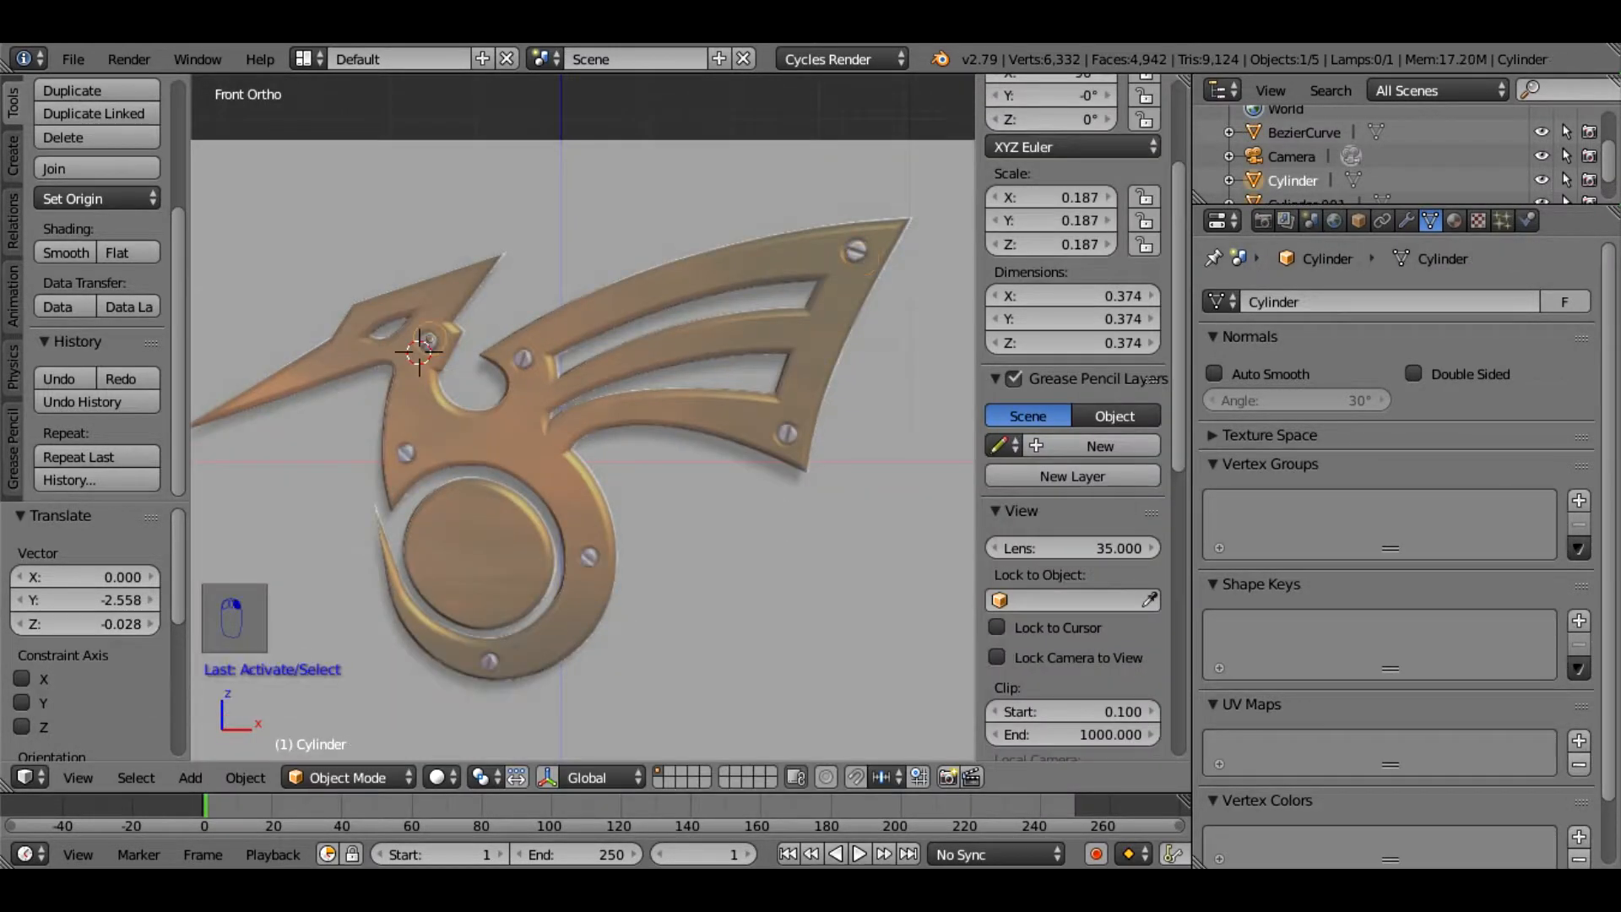
key("s")
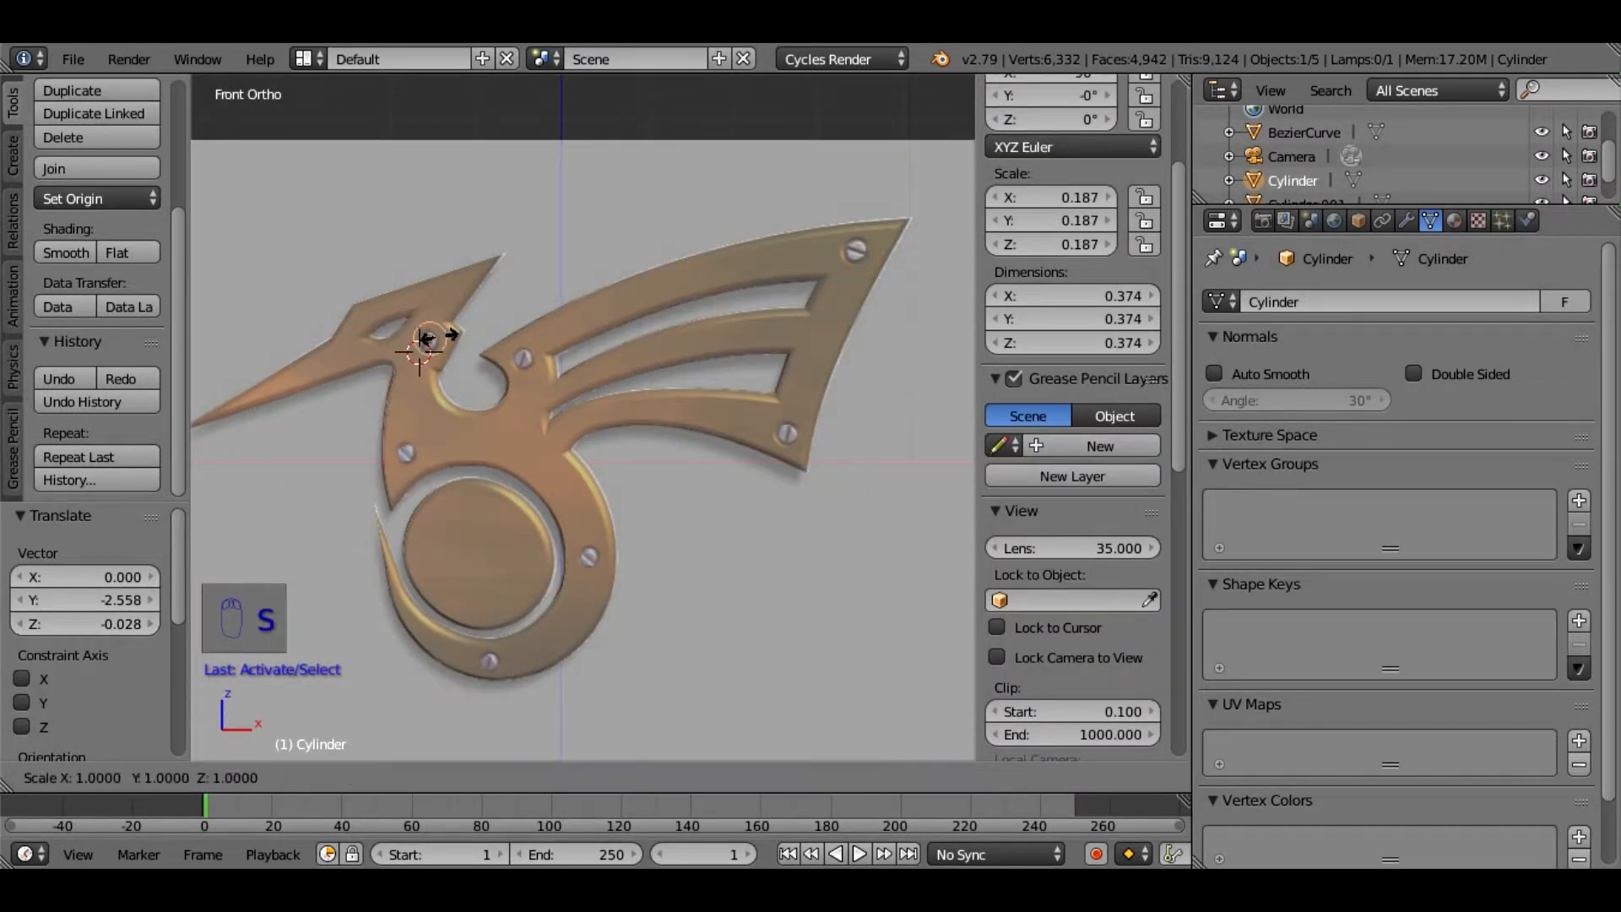
left_click(445, 338)
right_click(432, 339)
left_click(431, 339)
right_click(430, 339)
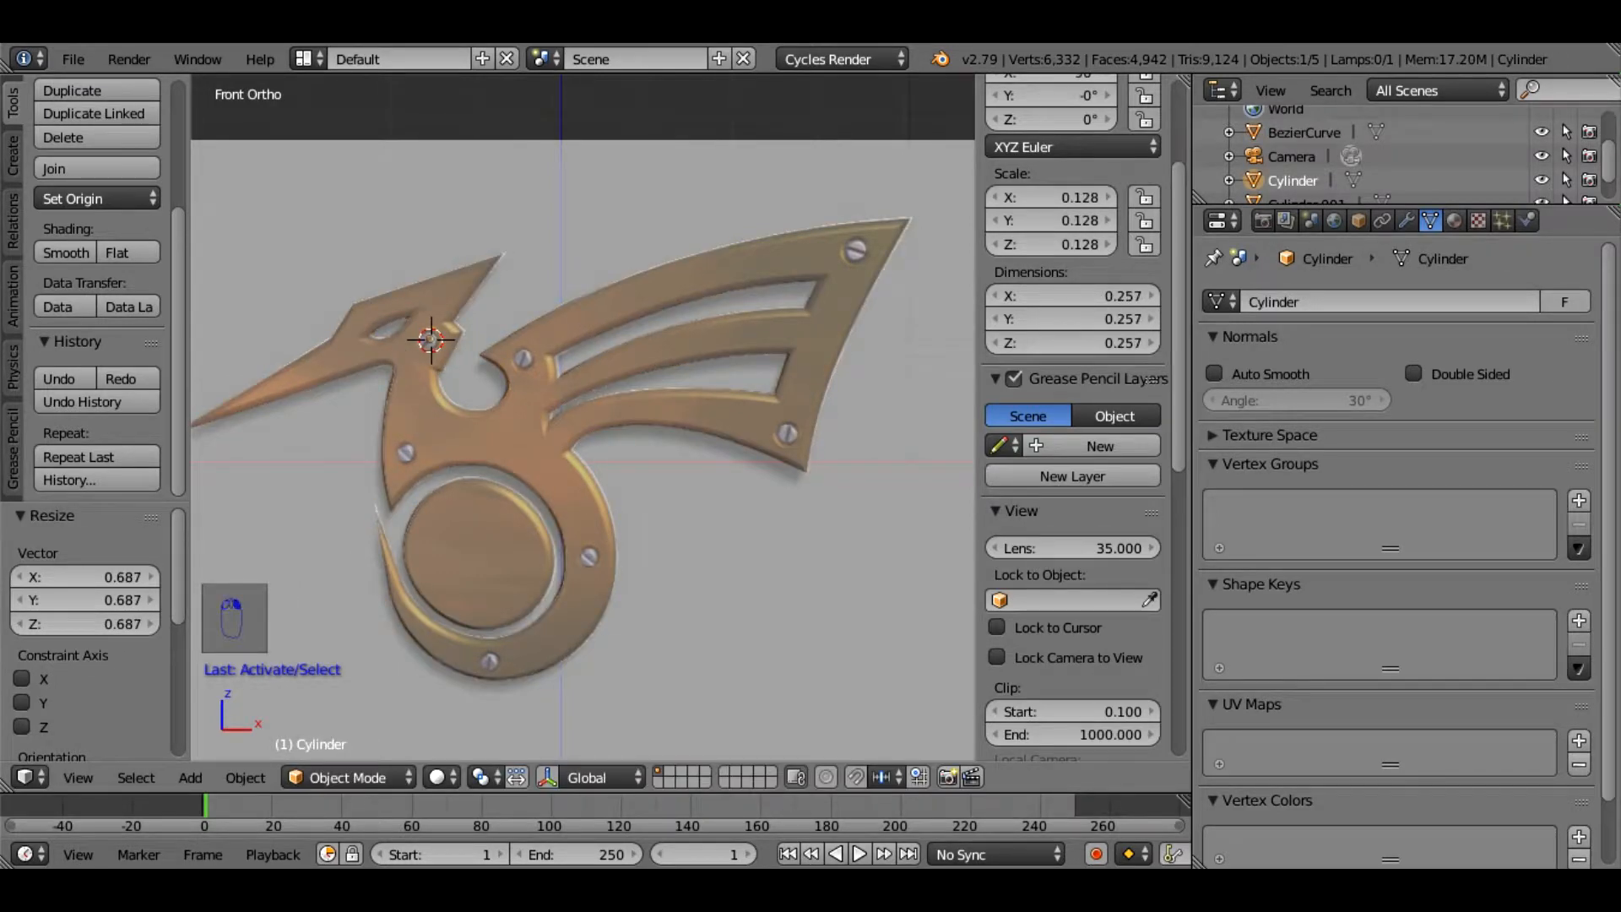
Nudge the cylinder about -0.014 along X and Z and scale it by about 0.64 to match the head screw
key("g")
left_click(432, 363)
key("s")
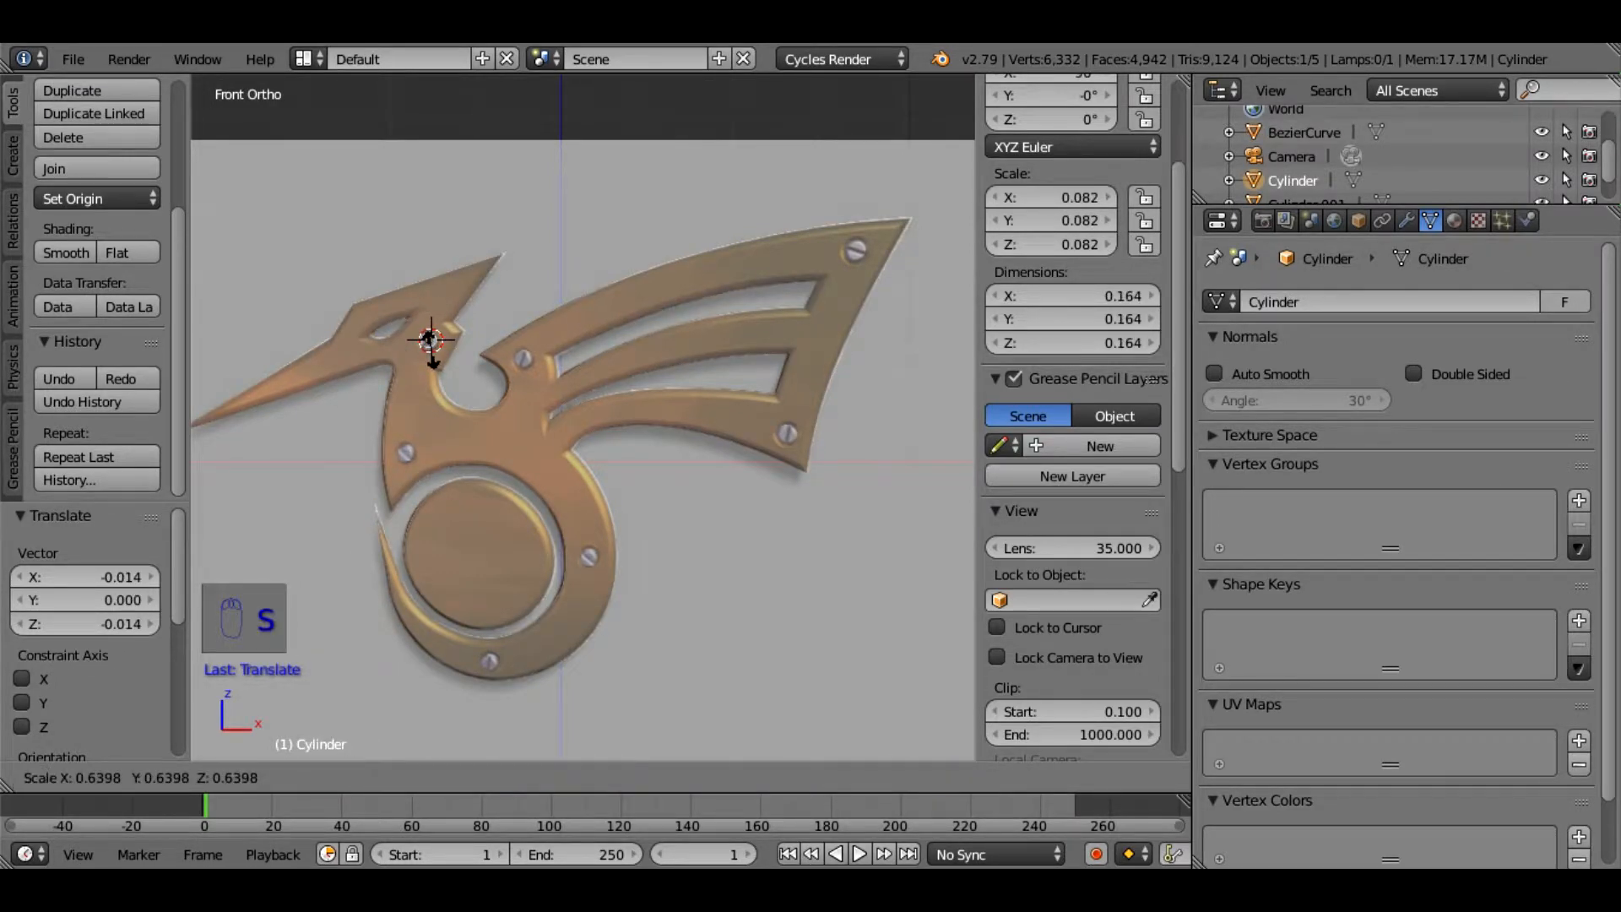
left_click(432, 356)
Move the spare slotted cylinder onto the screw at the wing tip and scale it to 0.128 to match
right_click(432, 356)
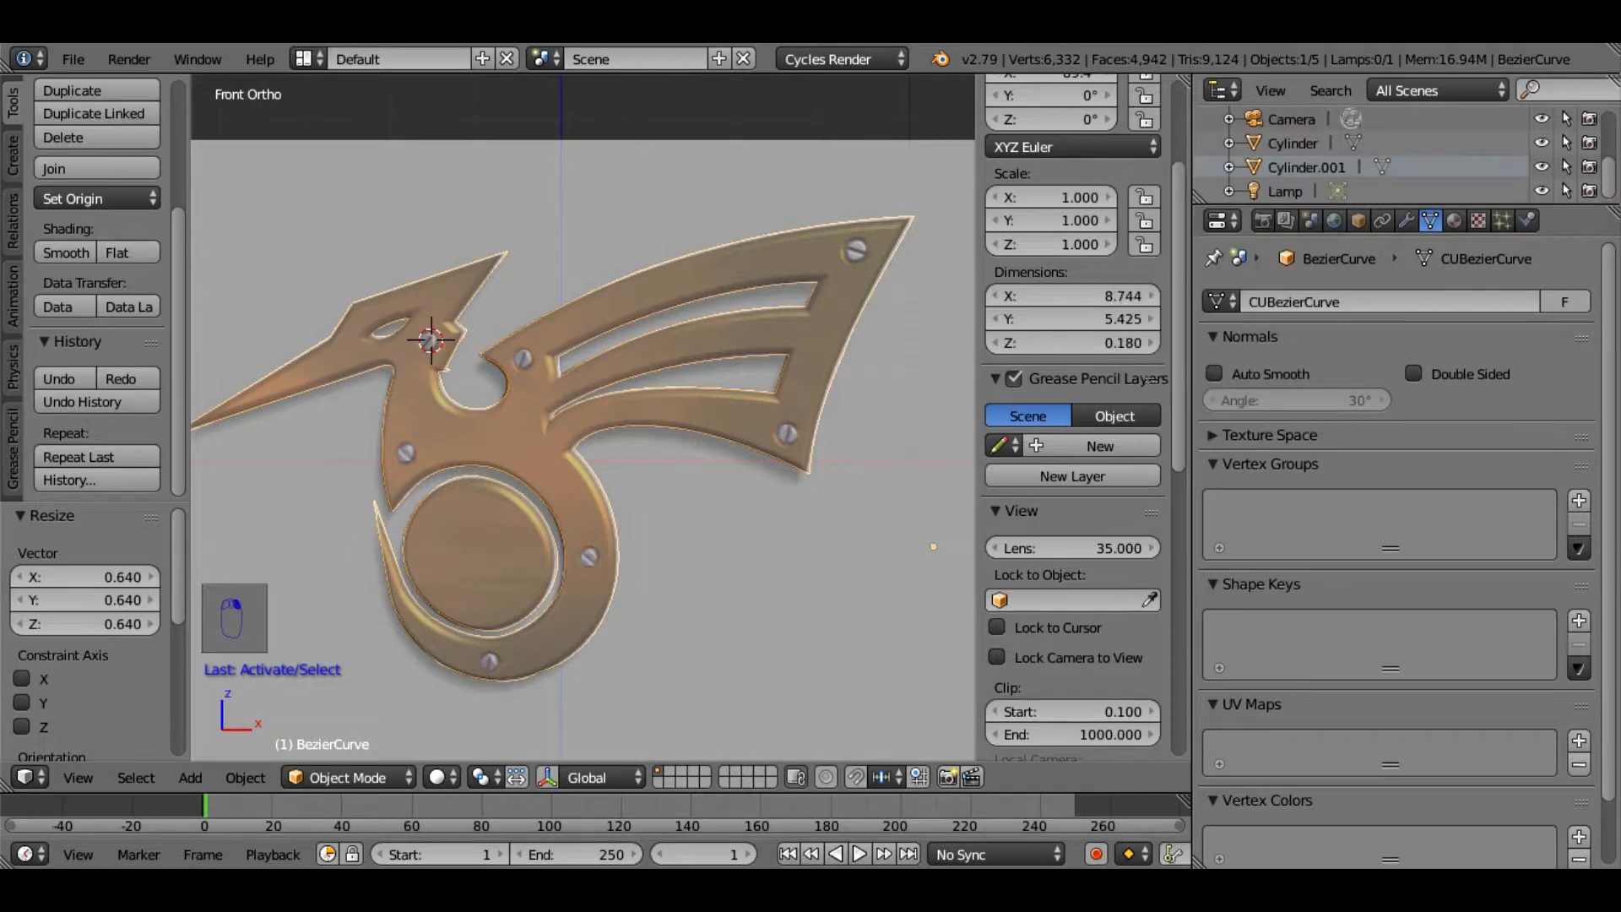
right_click(430, 340)
right_click(432, 338, "shift")
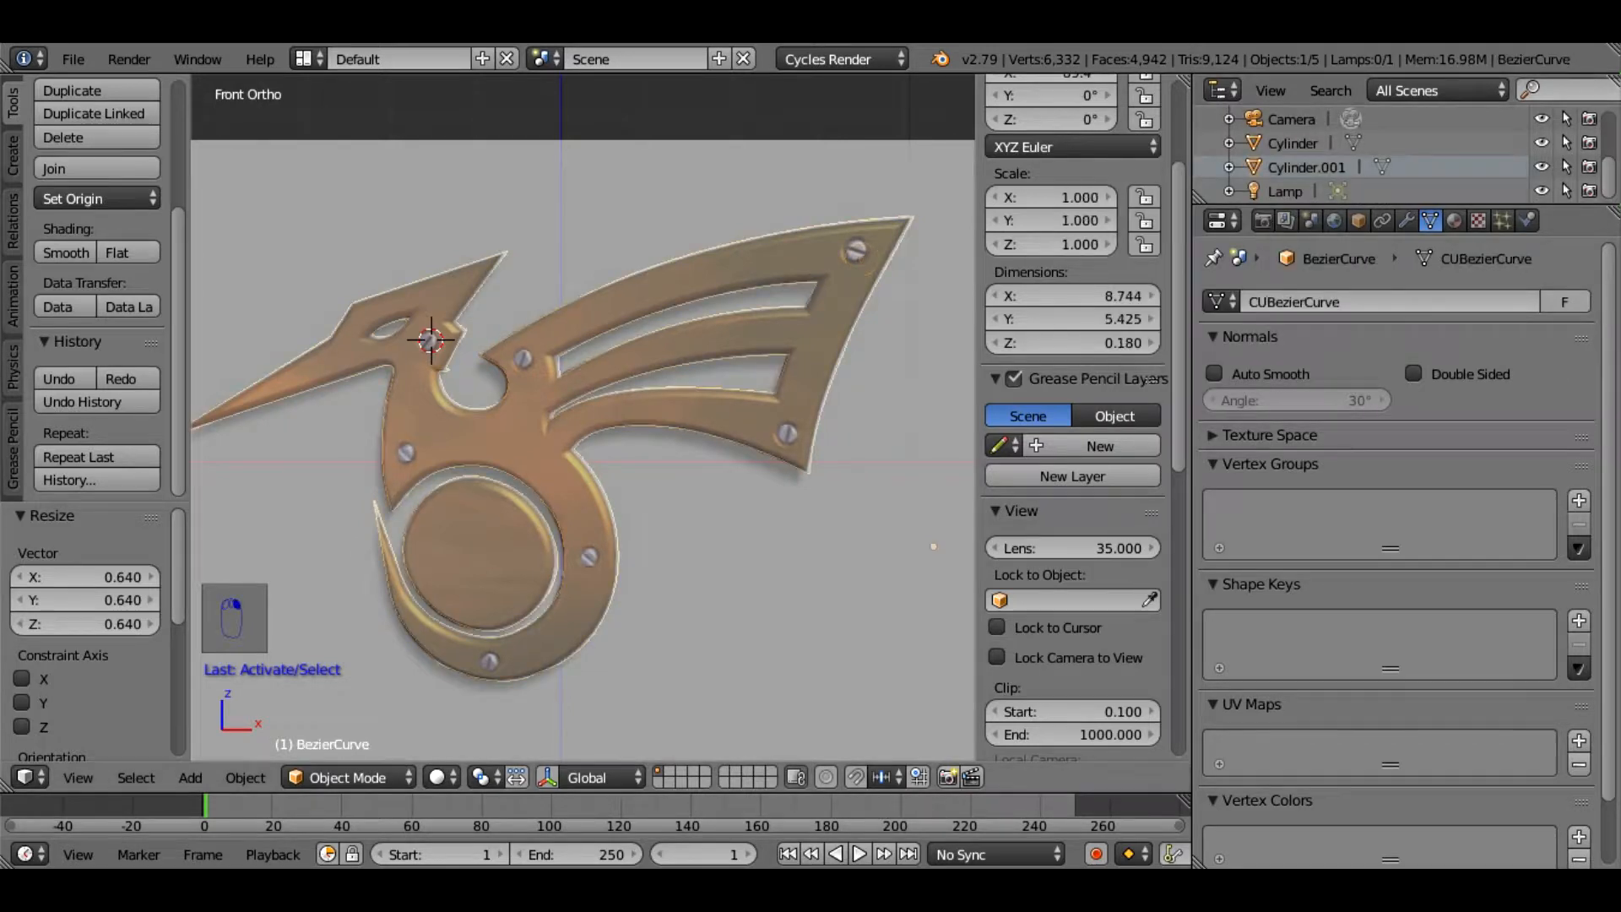
right_click(430, 339)
key("g")
left_click(853, 251)
key("s")
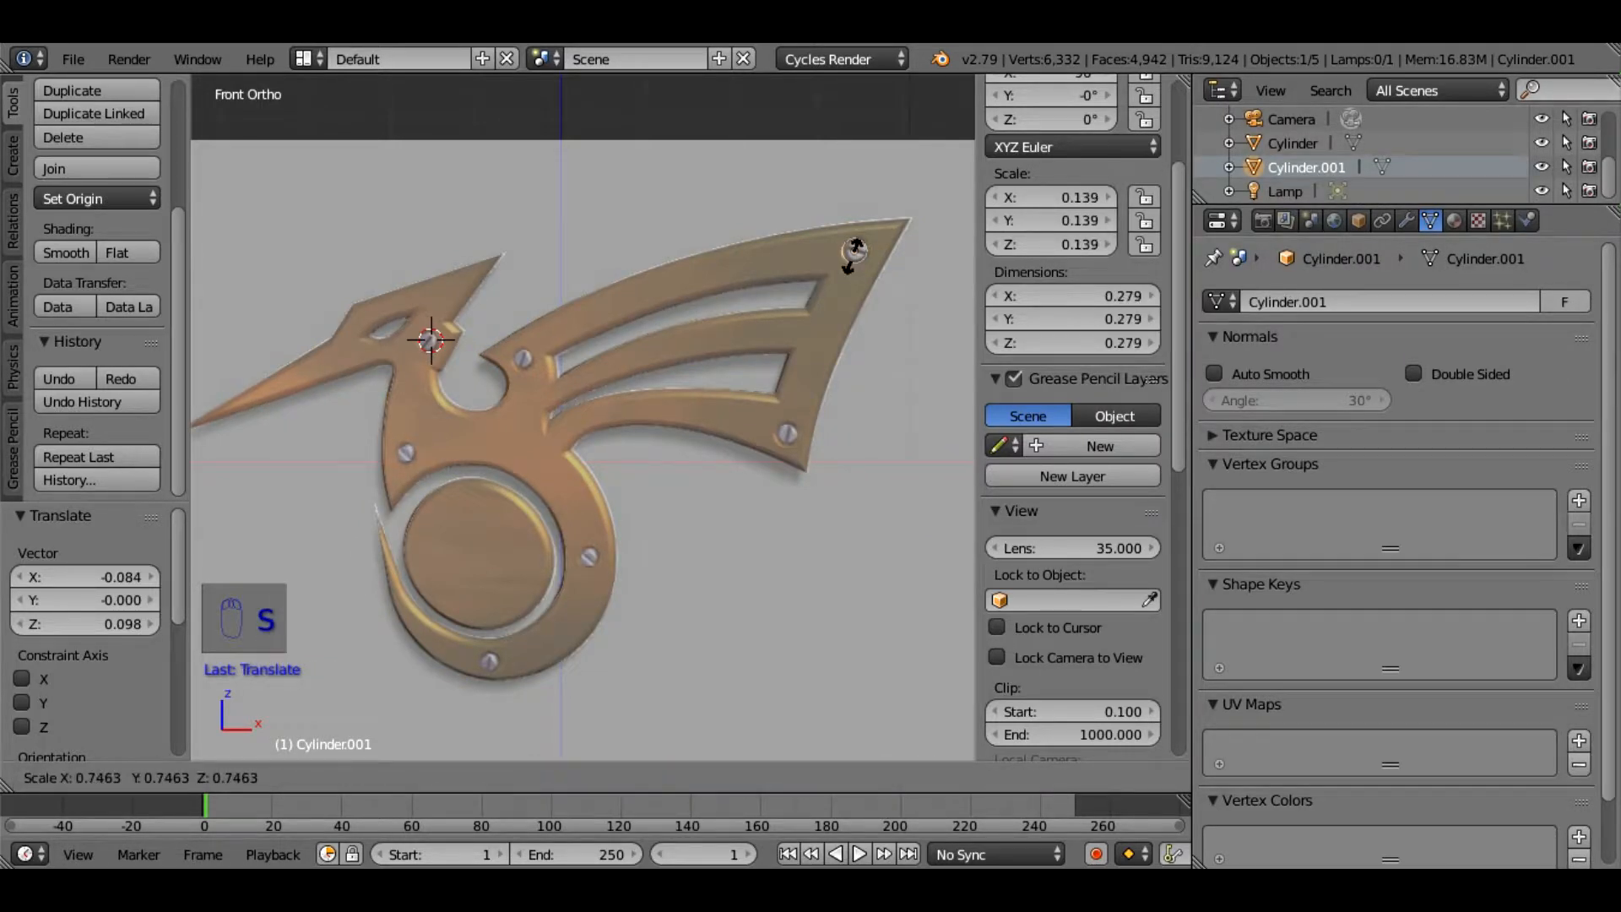
left_click(852, 253)
Duplicate the wing-tip cylinder onto the lower wing corner screw and the left body screw, scaling the body one by about 0.896
key("shift+d")
left_click(788, 434)
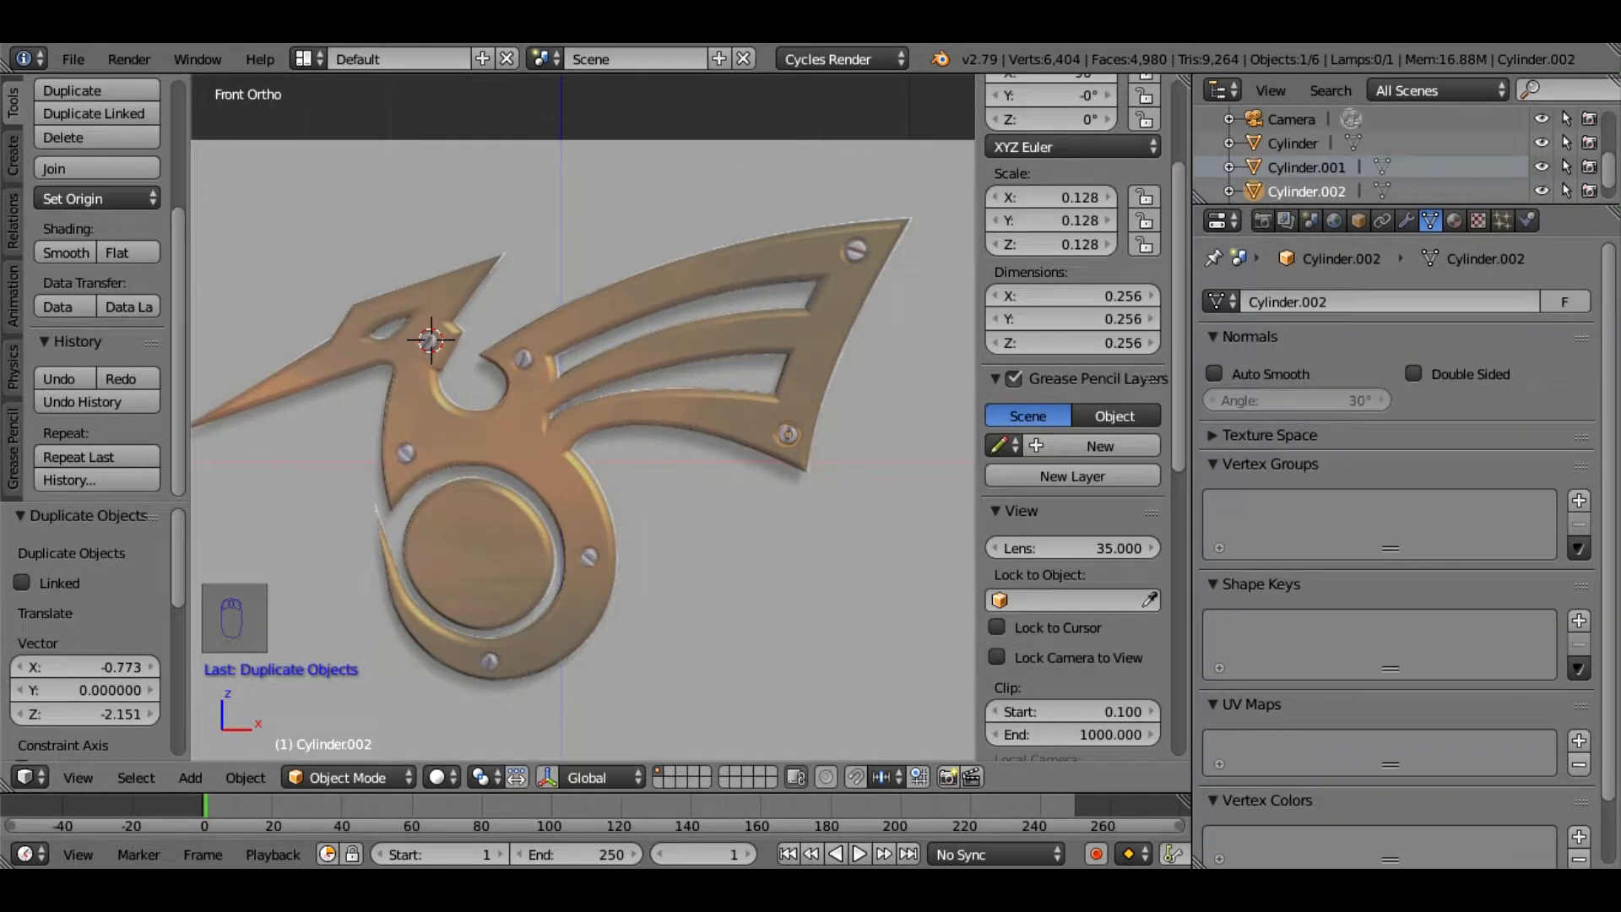
key("shift+d")
left_click(407, 452)
key("s")
left_click(414, 456)
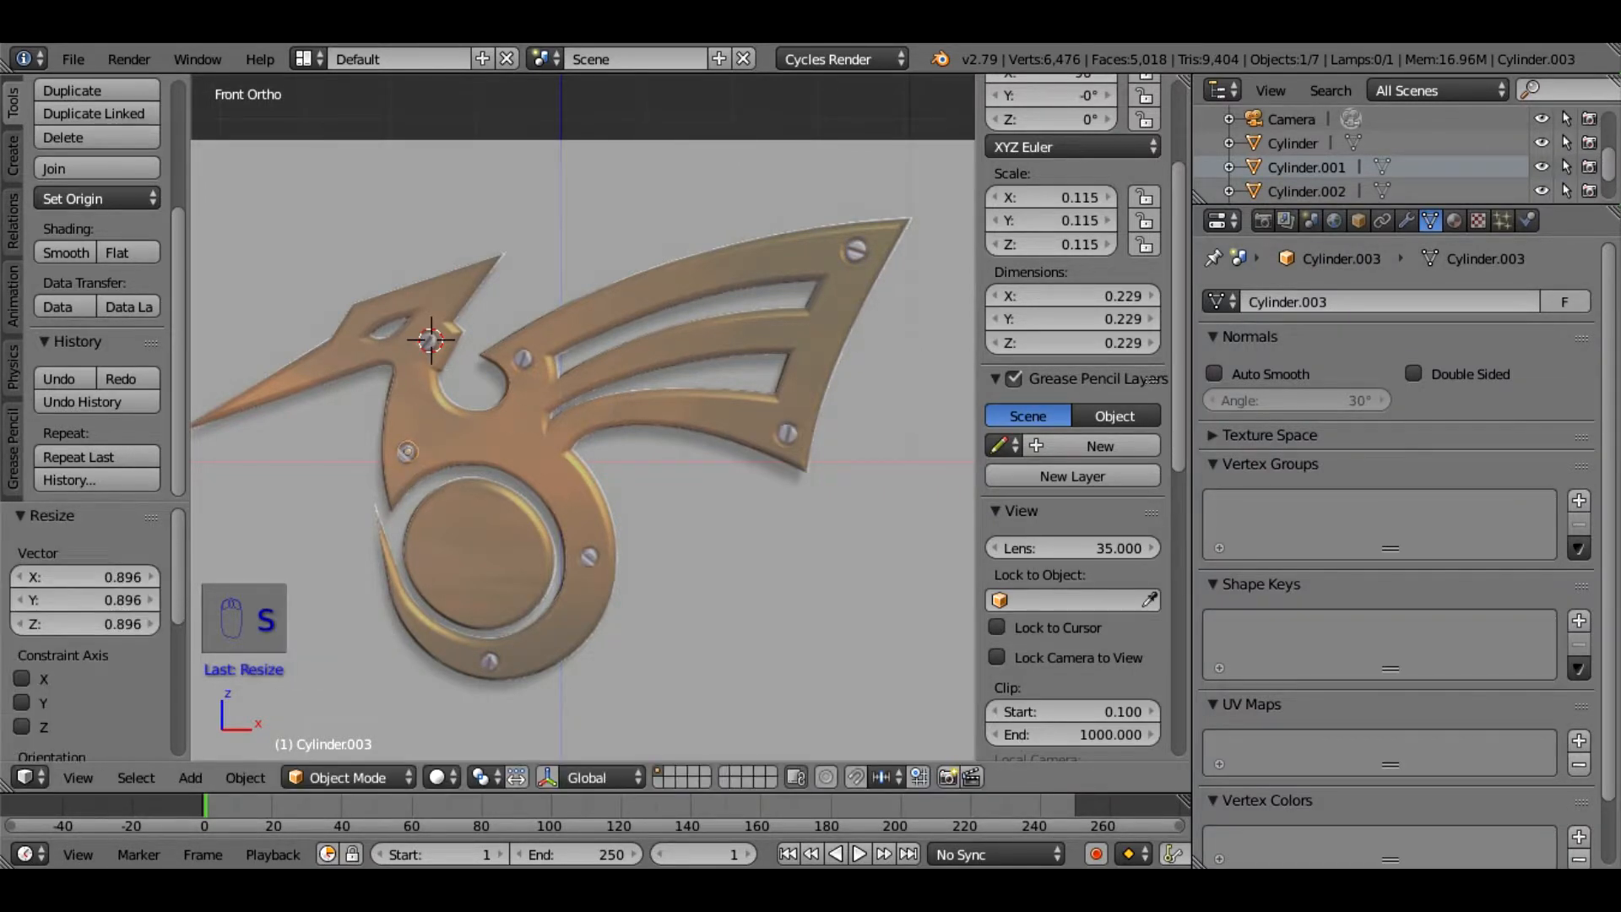
Nudge the left body screw cylinder about -0.014 along X and Z onto the reference screw
right_click(407, 452)
left_click(411, 453)
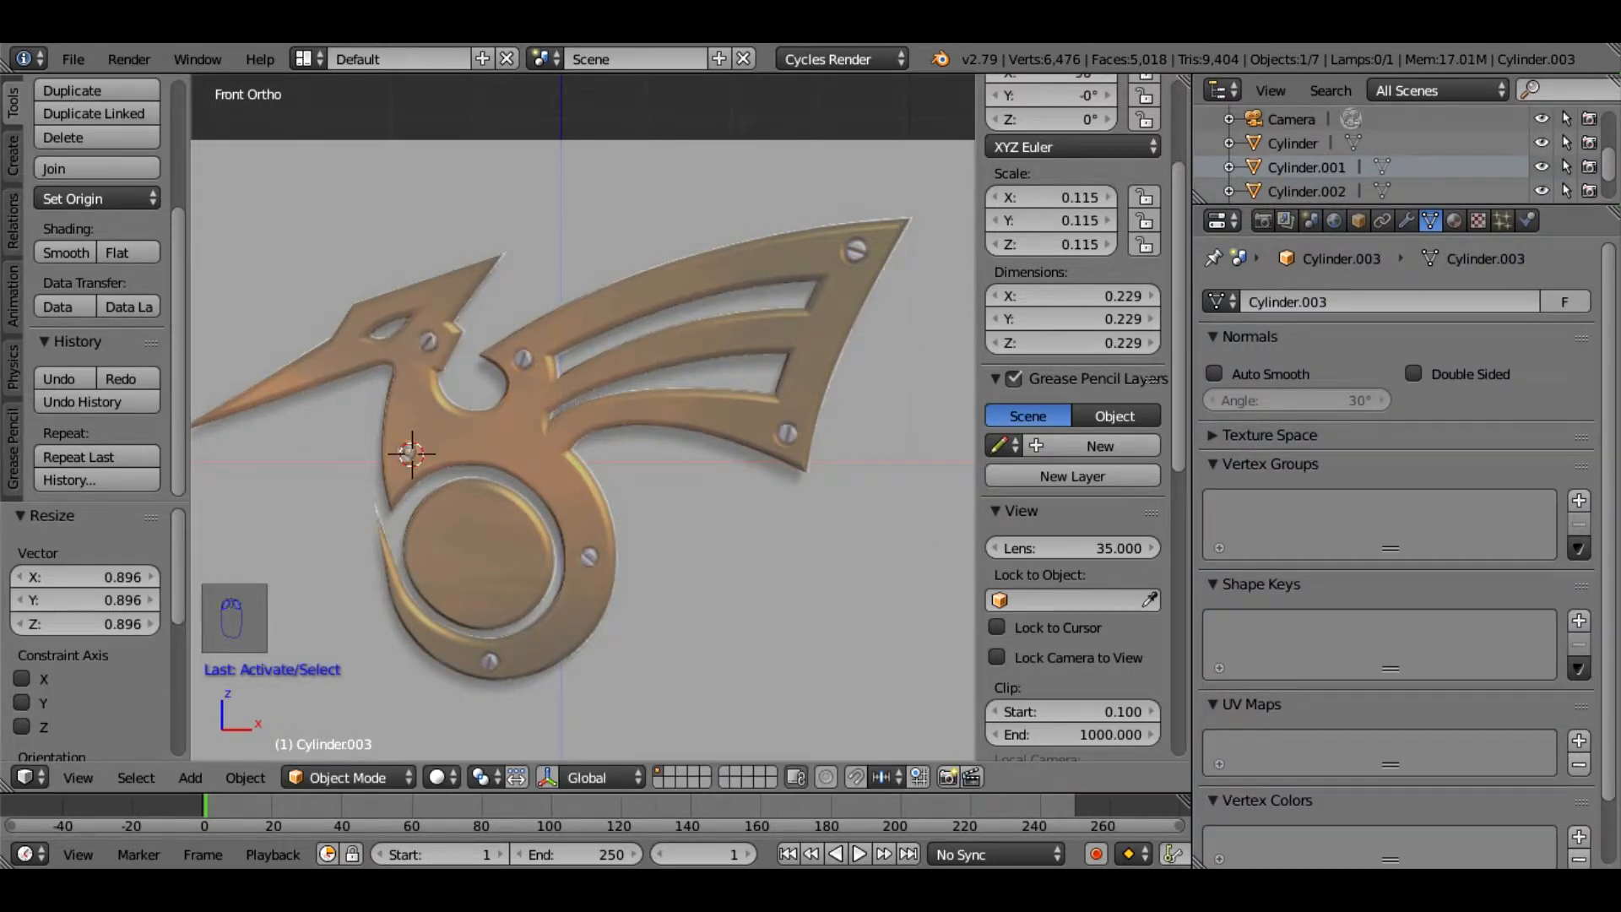
key("g")
left_click(414, 454)
Duplicate the left body screw cylinder onto the screws on the ring's right side and at its bottom
key("shift+d")
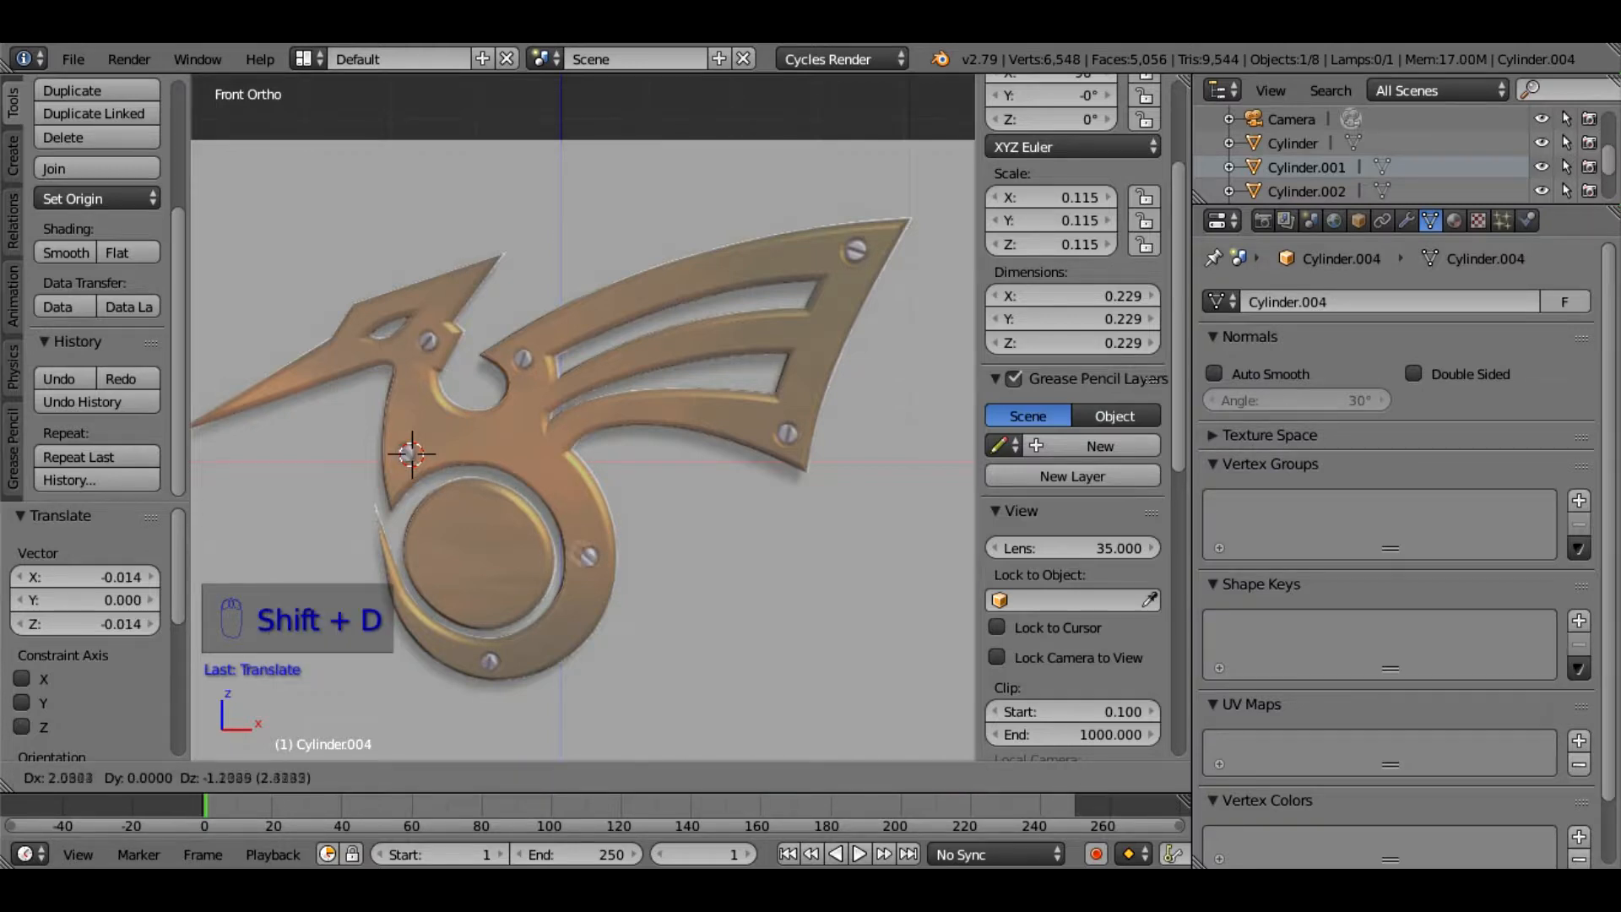
left_click(589, 556)
key("shift+d")
left_click(490, 661)
Examine the depth of the screw cylinders relative to the bird from the left, top and perspective views
left_click(78, 777)
left_click(126, 552)
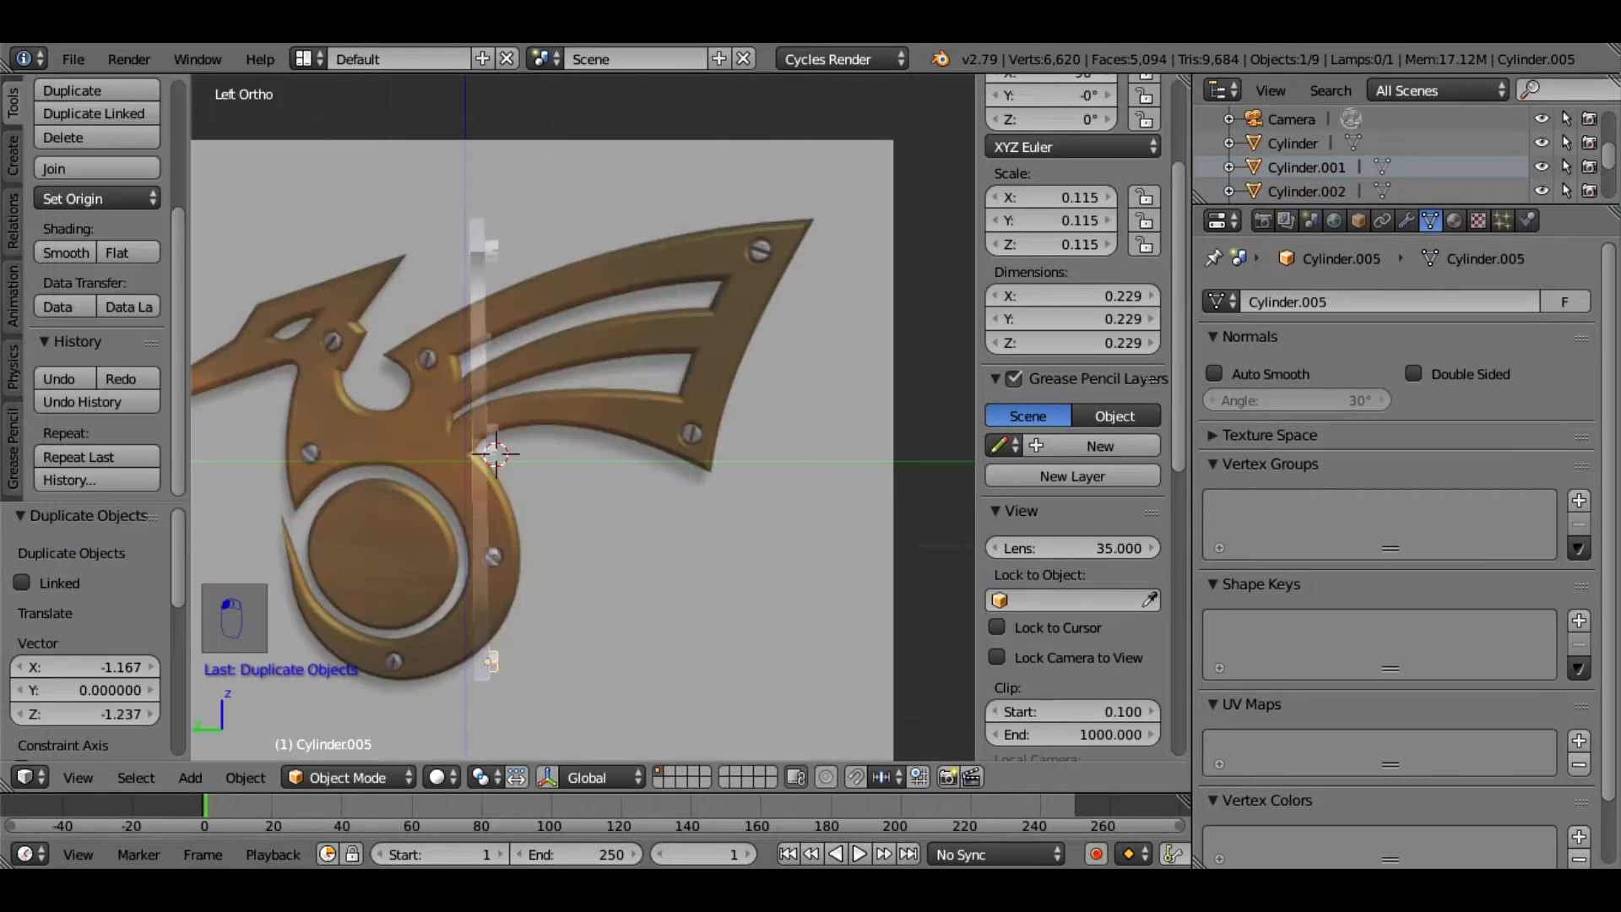
middle_click_drag(582, 418, 441, 456)
key("KP_7")
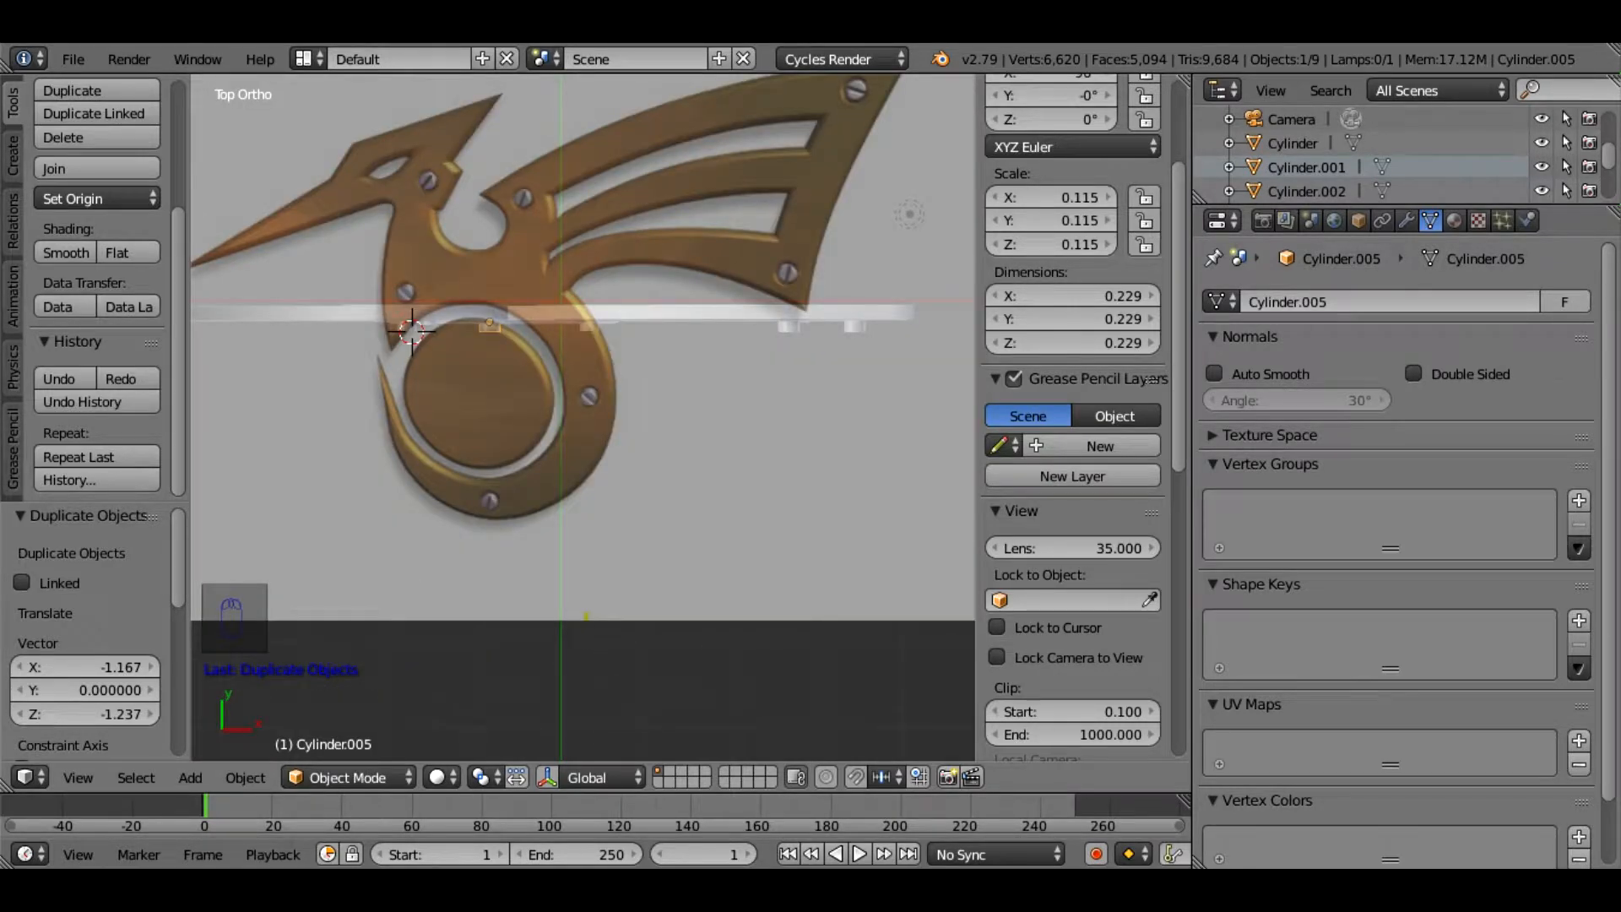
key("KP_5")
middle_click_drag(473, 524, 448, 354)
right_click(417, 345)
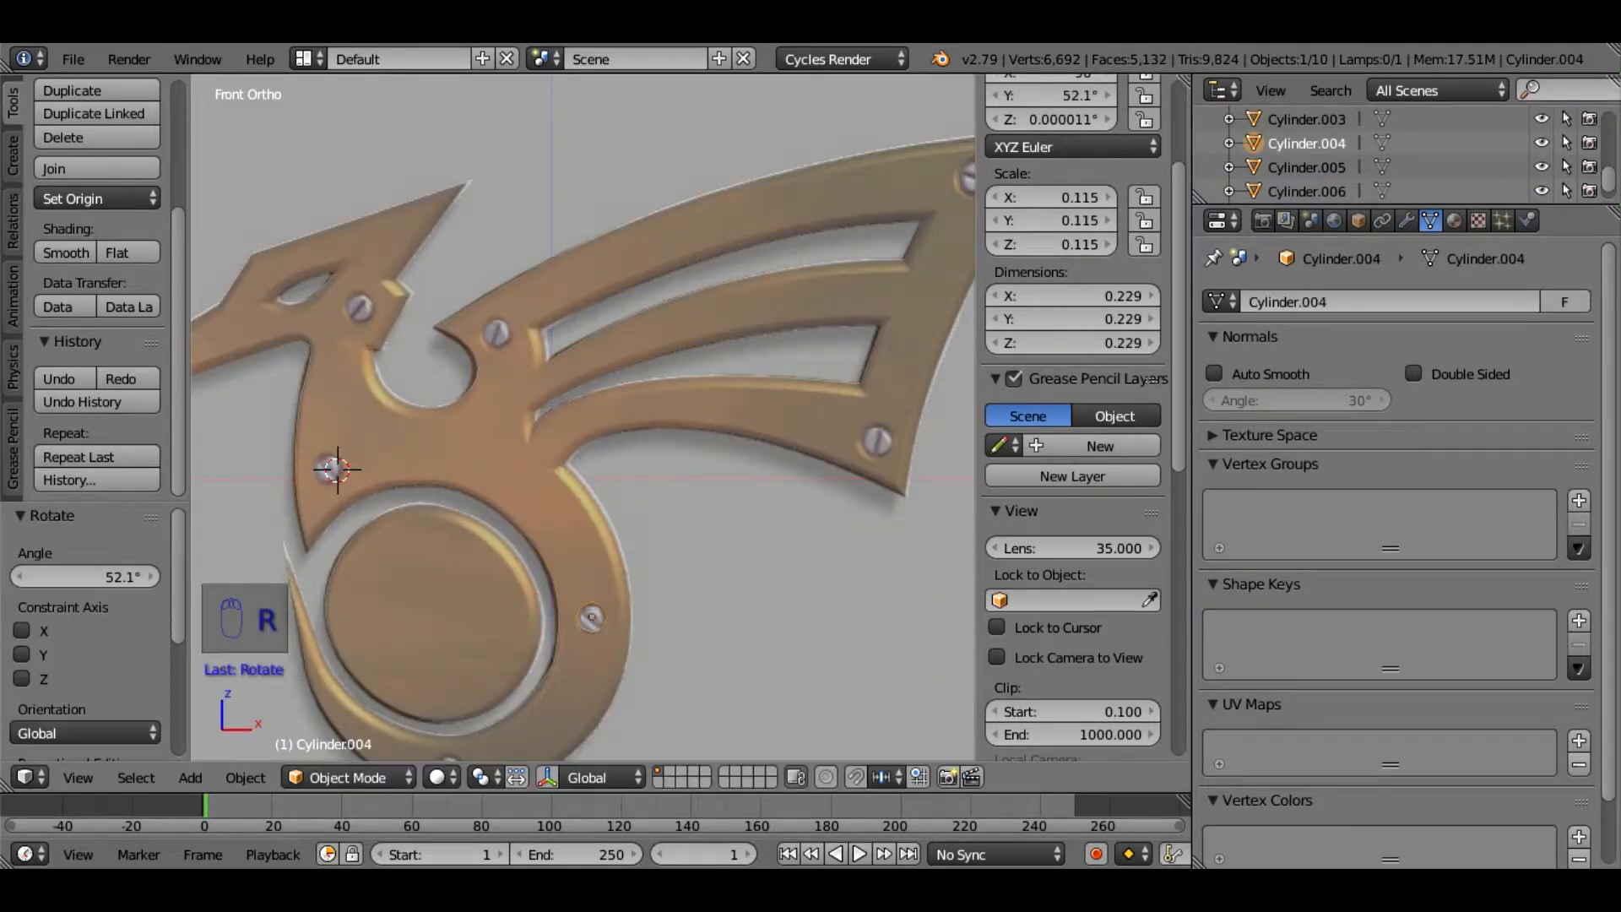
Rotate the lower wing, wing-tip and neck screw cylinders in front view so their slots match the reference screws
right_click(876, 441)
key("r")
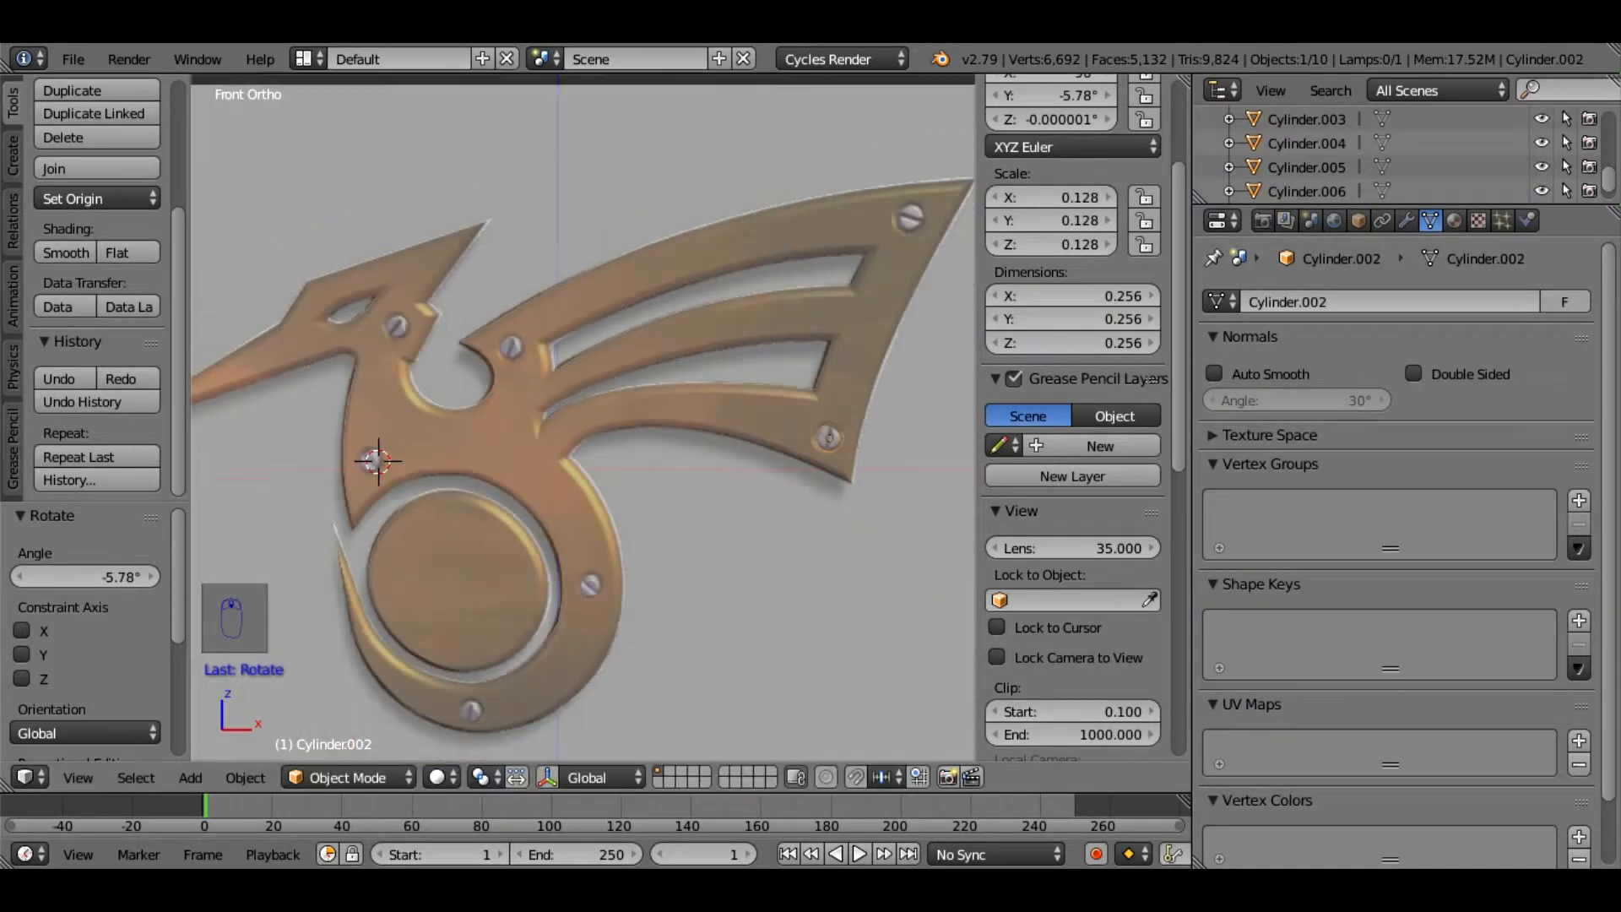
key("r")
key("Return")
right_click(911, 218)
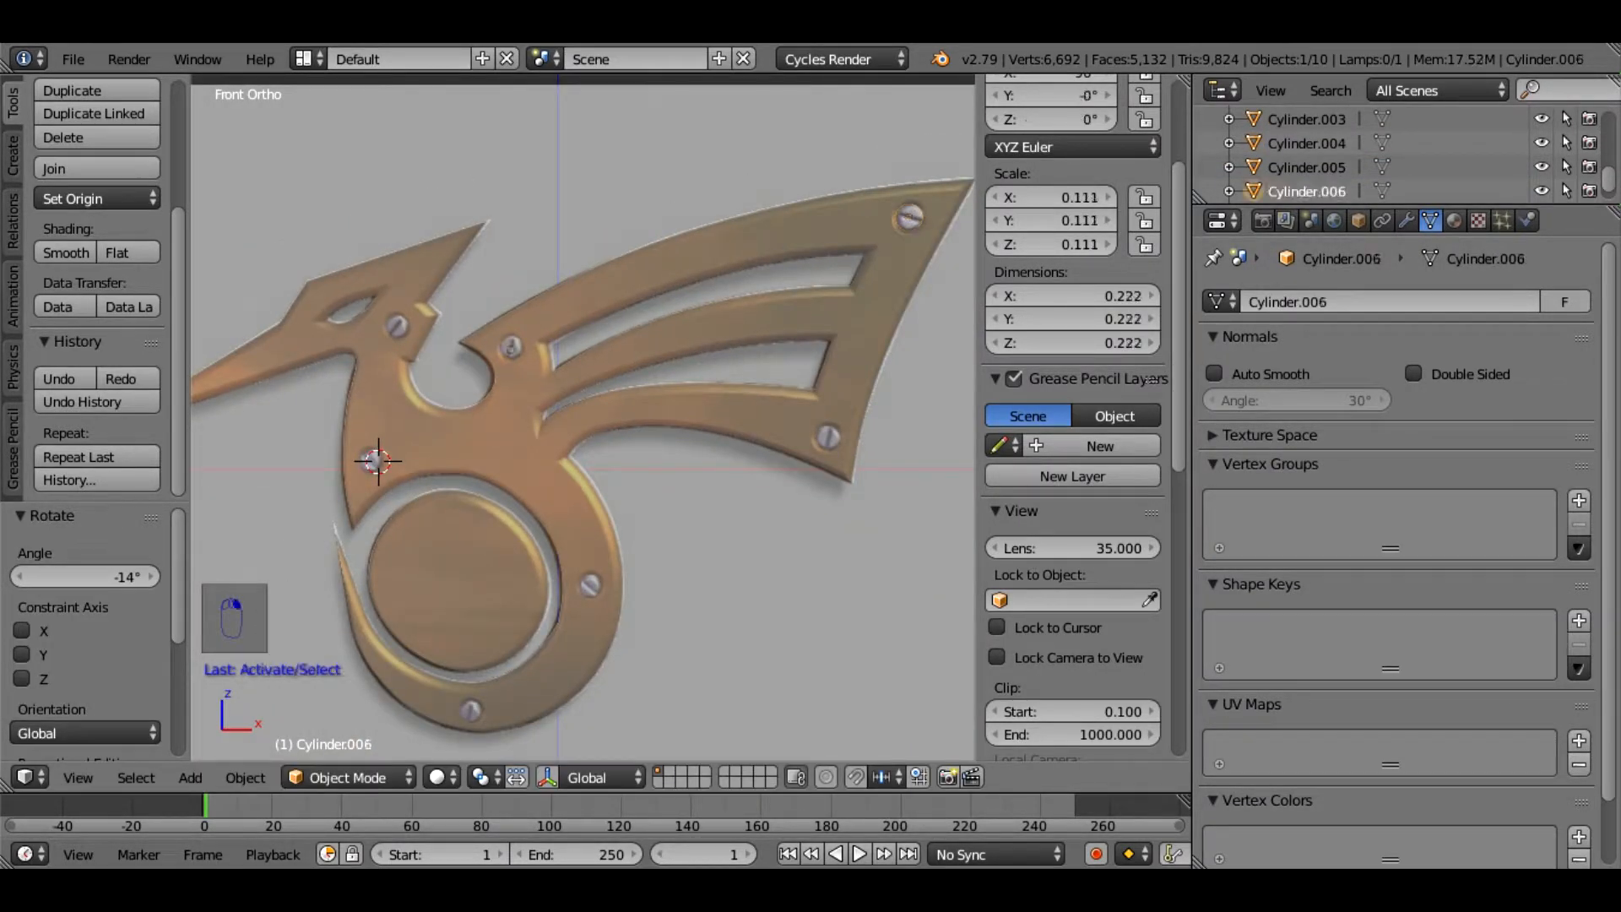
key("r")
left_click(511, 357)
Rotate the head screw about -46.4° and the left body screw about -151° to match the reference slots
right_click(401, 327)
key("r")
left_click(399, 328)
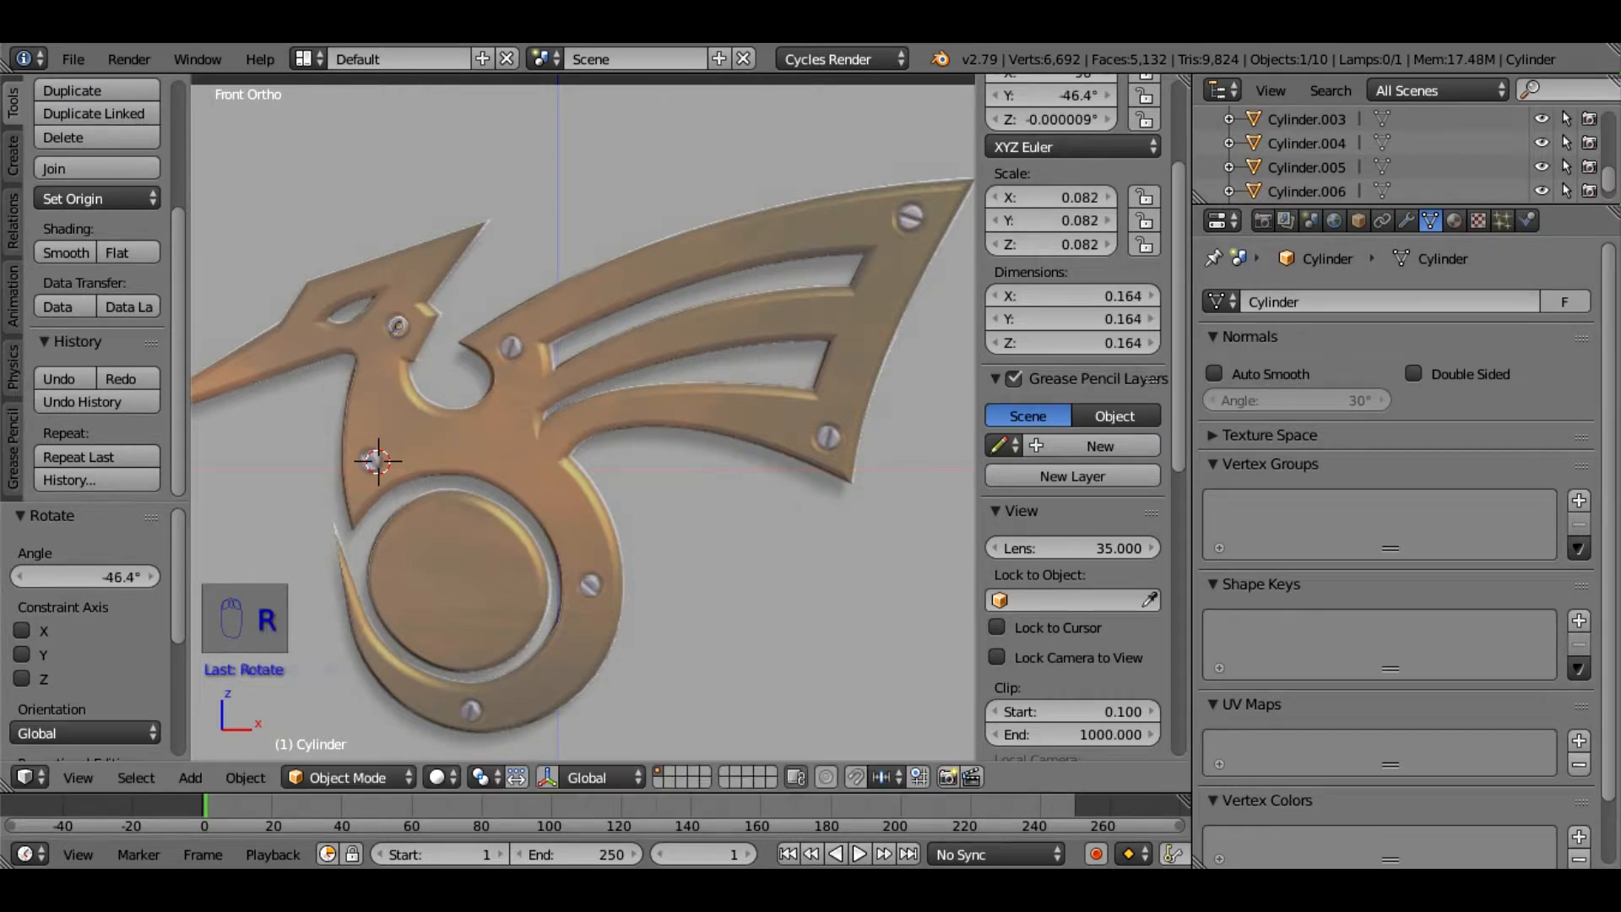
right_click(375, 461)
key("r")
left_click(375, 461)
Rotate the ring's bottom screw about 76° and its right-side screw about -30.7° to match the reference slots
right_click(471, 710)
key("r")
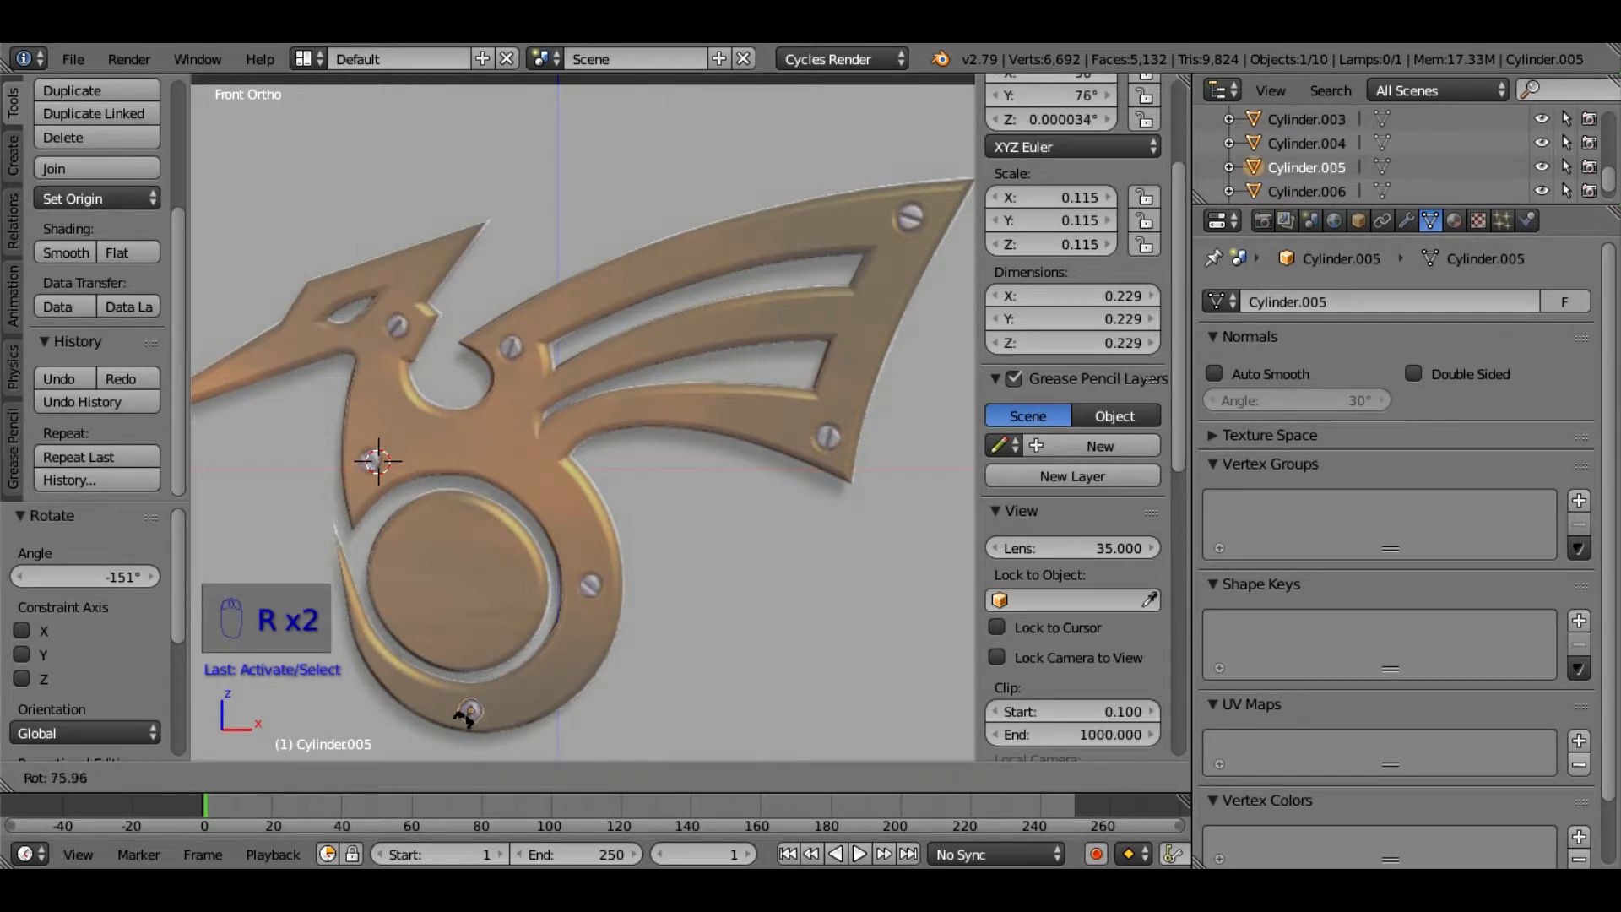
left_click(467, 716)
right_click(591, 585)
key("r")
left_click(611, 605)
Box-select the whole bird with its screws and apply smooth shading
scroll(612, 604, "down", 2)
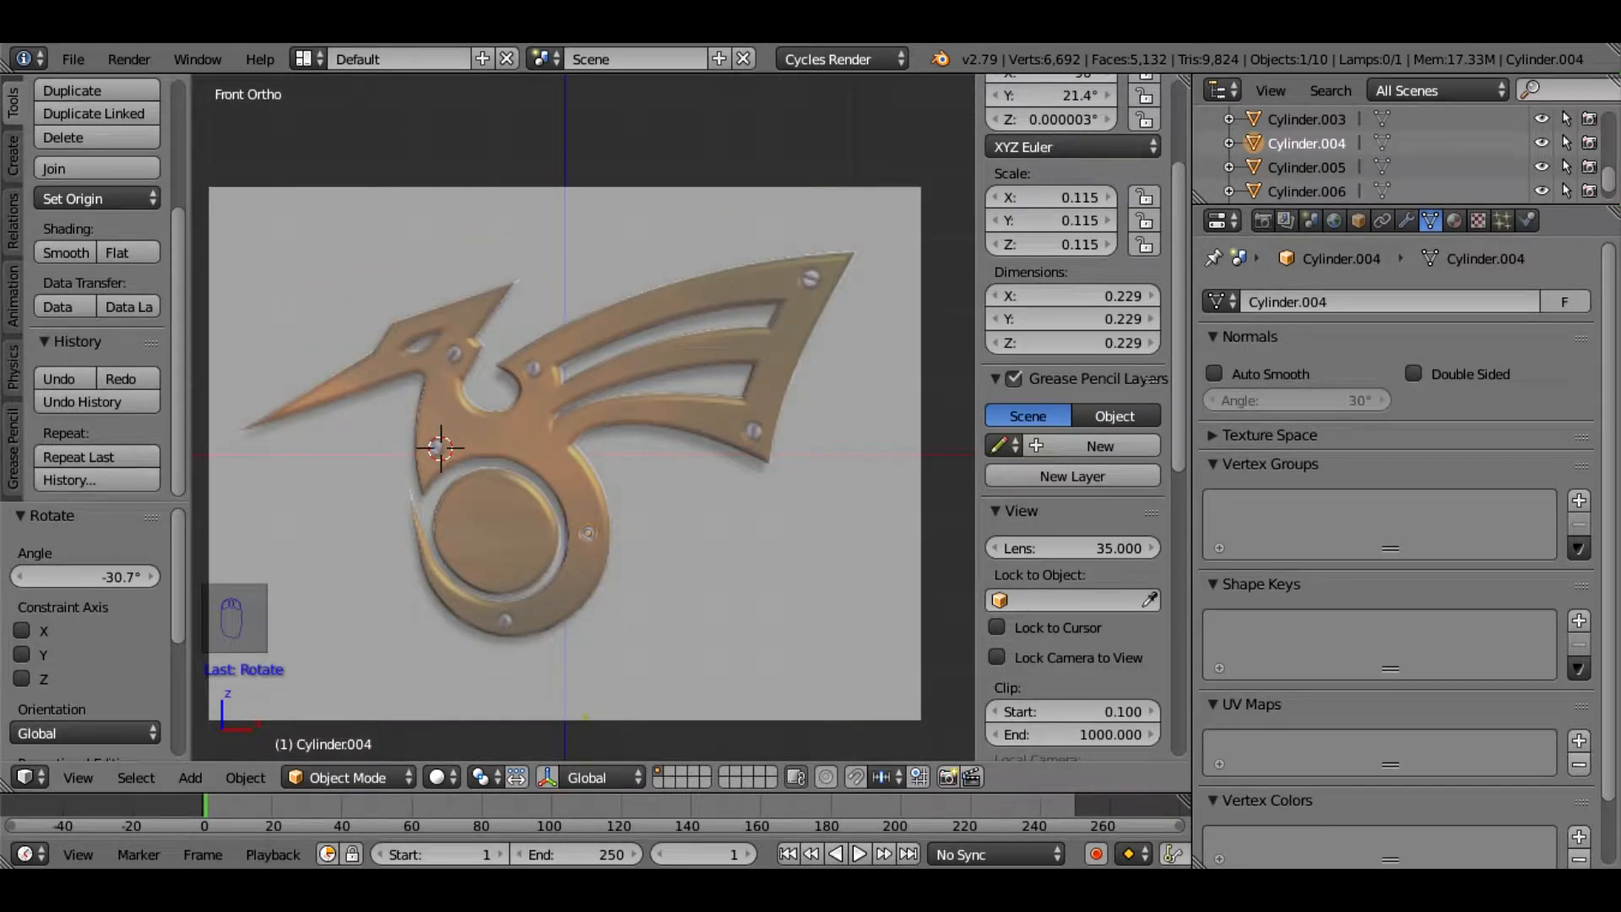
key("b")
left_click_drag(310, 655, 914, 221)
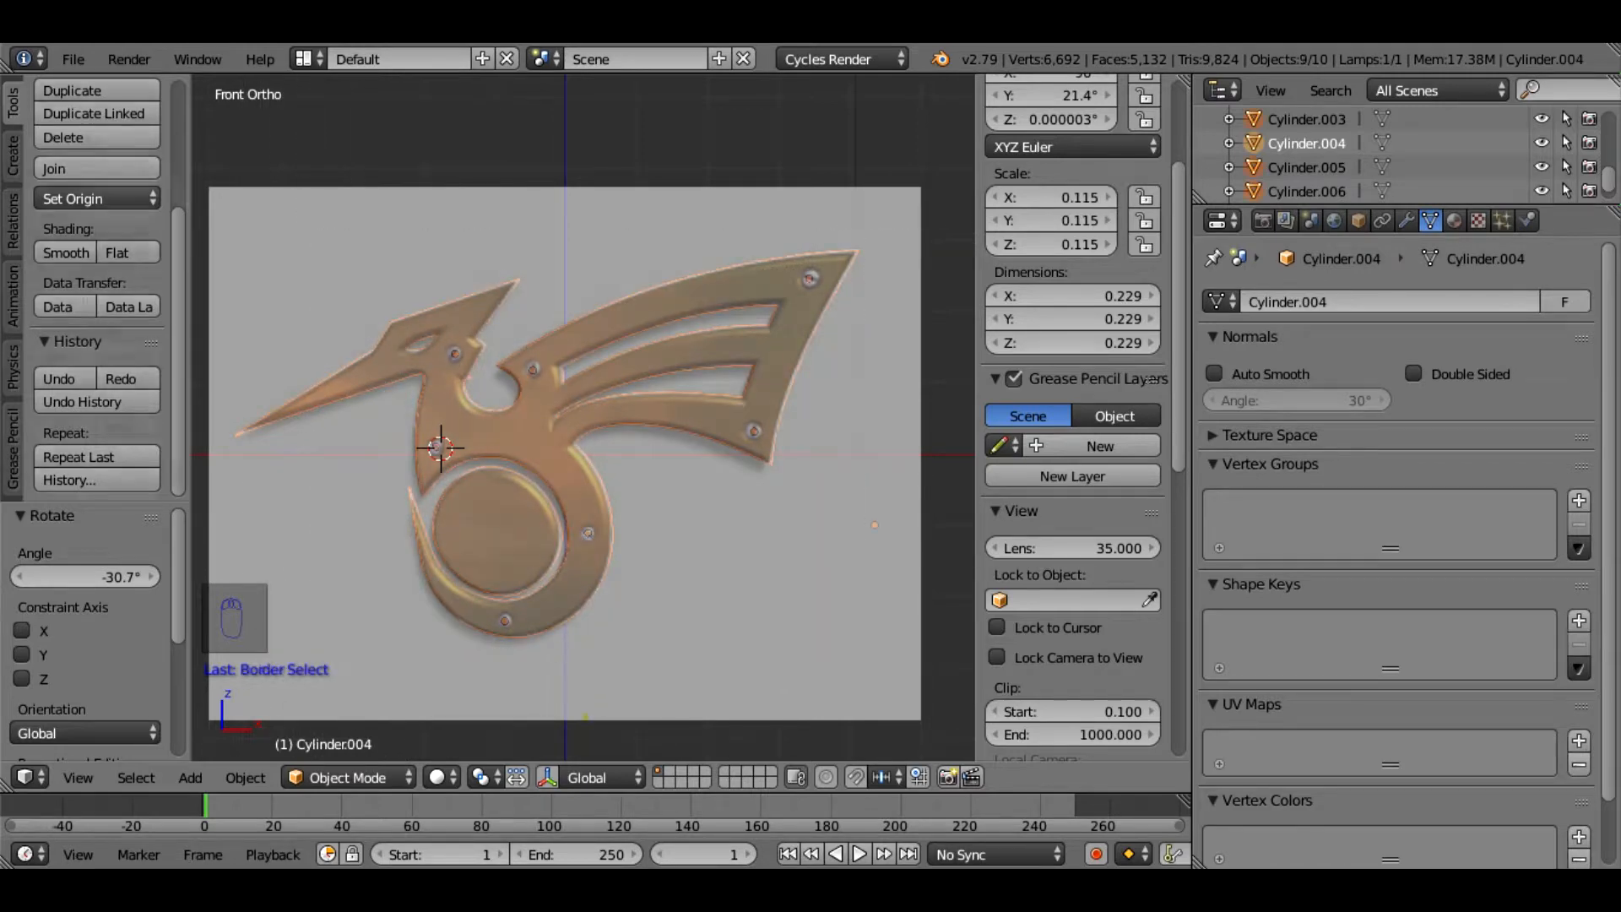
left_click(66, 252)
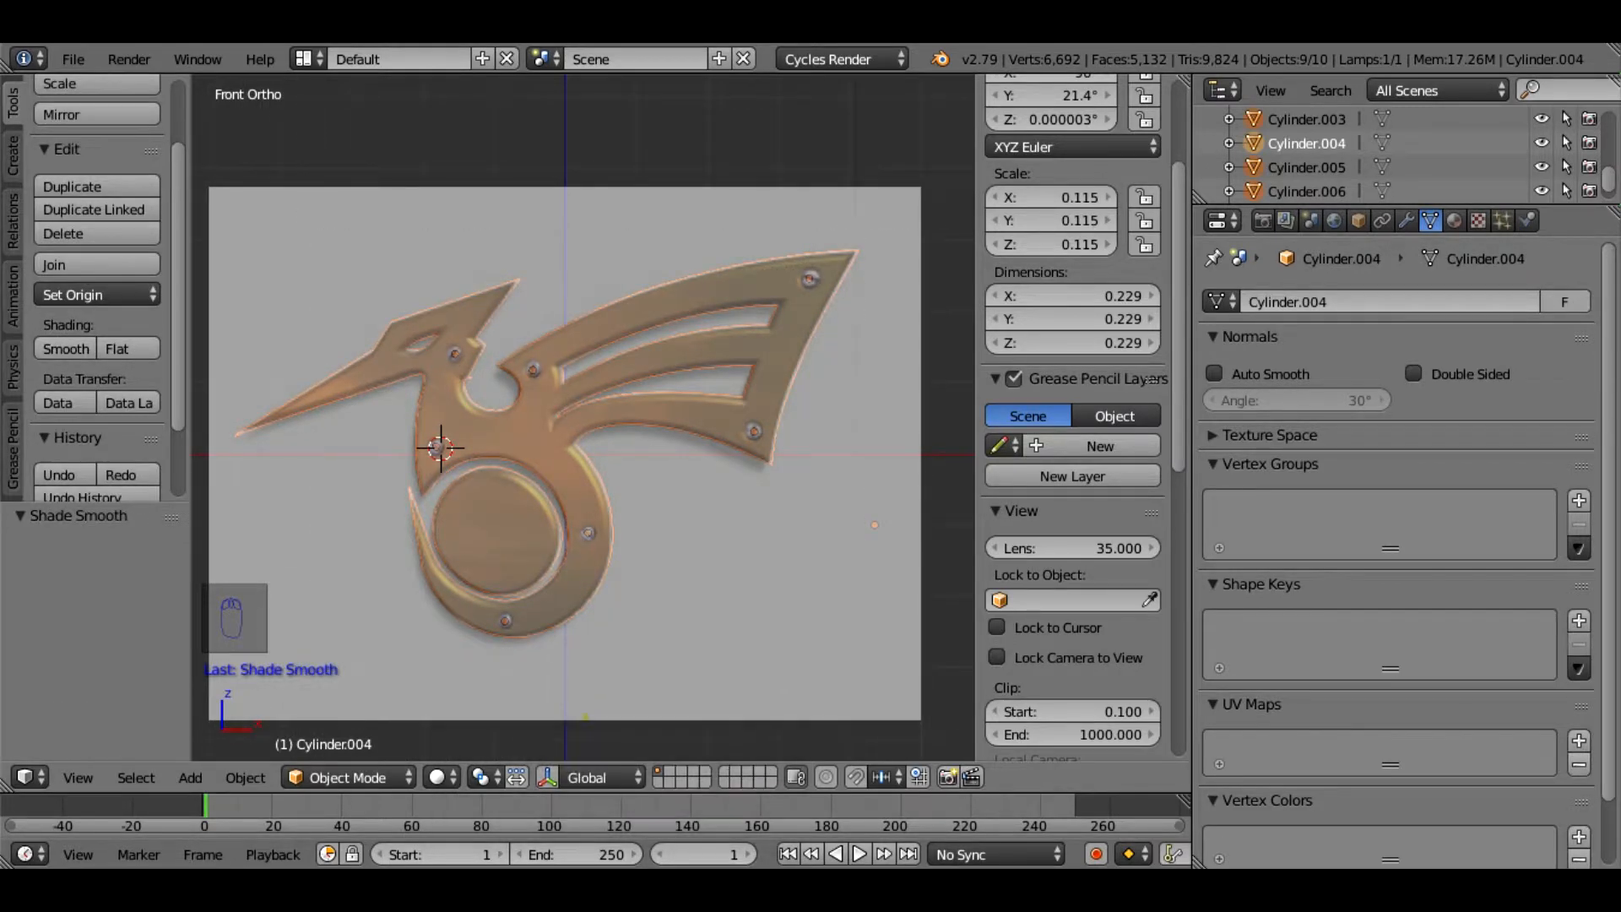
Return to front view and turn off the display of background images
mouse_move(582, 507)
middle_mouse_down()
mouse_move(658, 507)
mouse_move(654, 523)
mouse_move(591, 523)
middle_mouse_up()
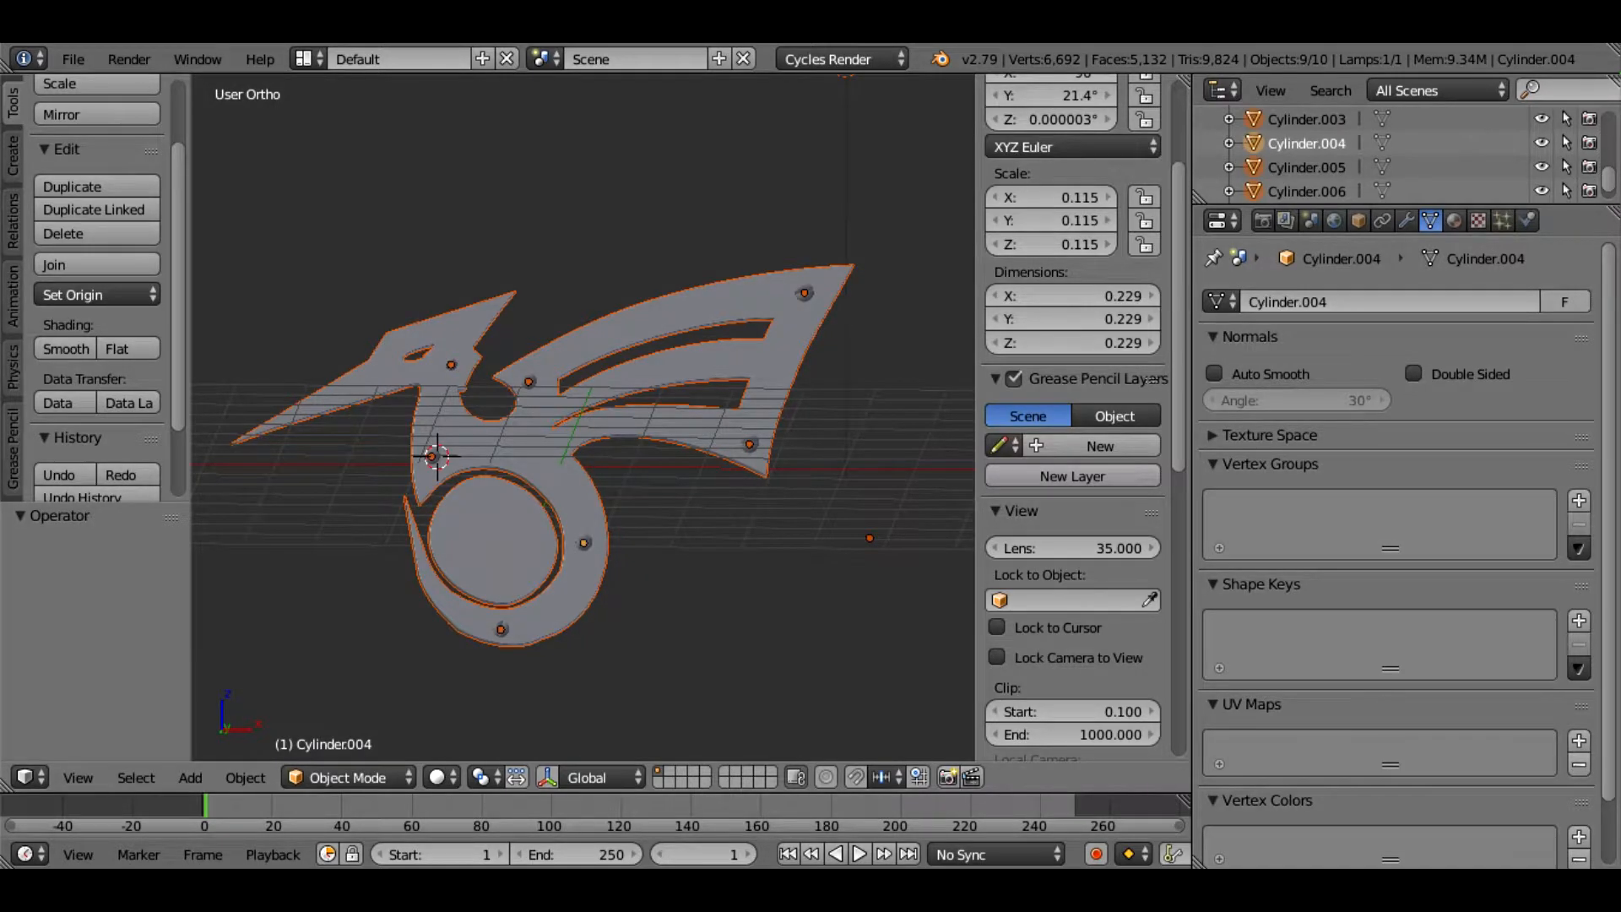
key("KP_1")
scroll(1073, 418, "down", 7)
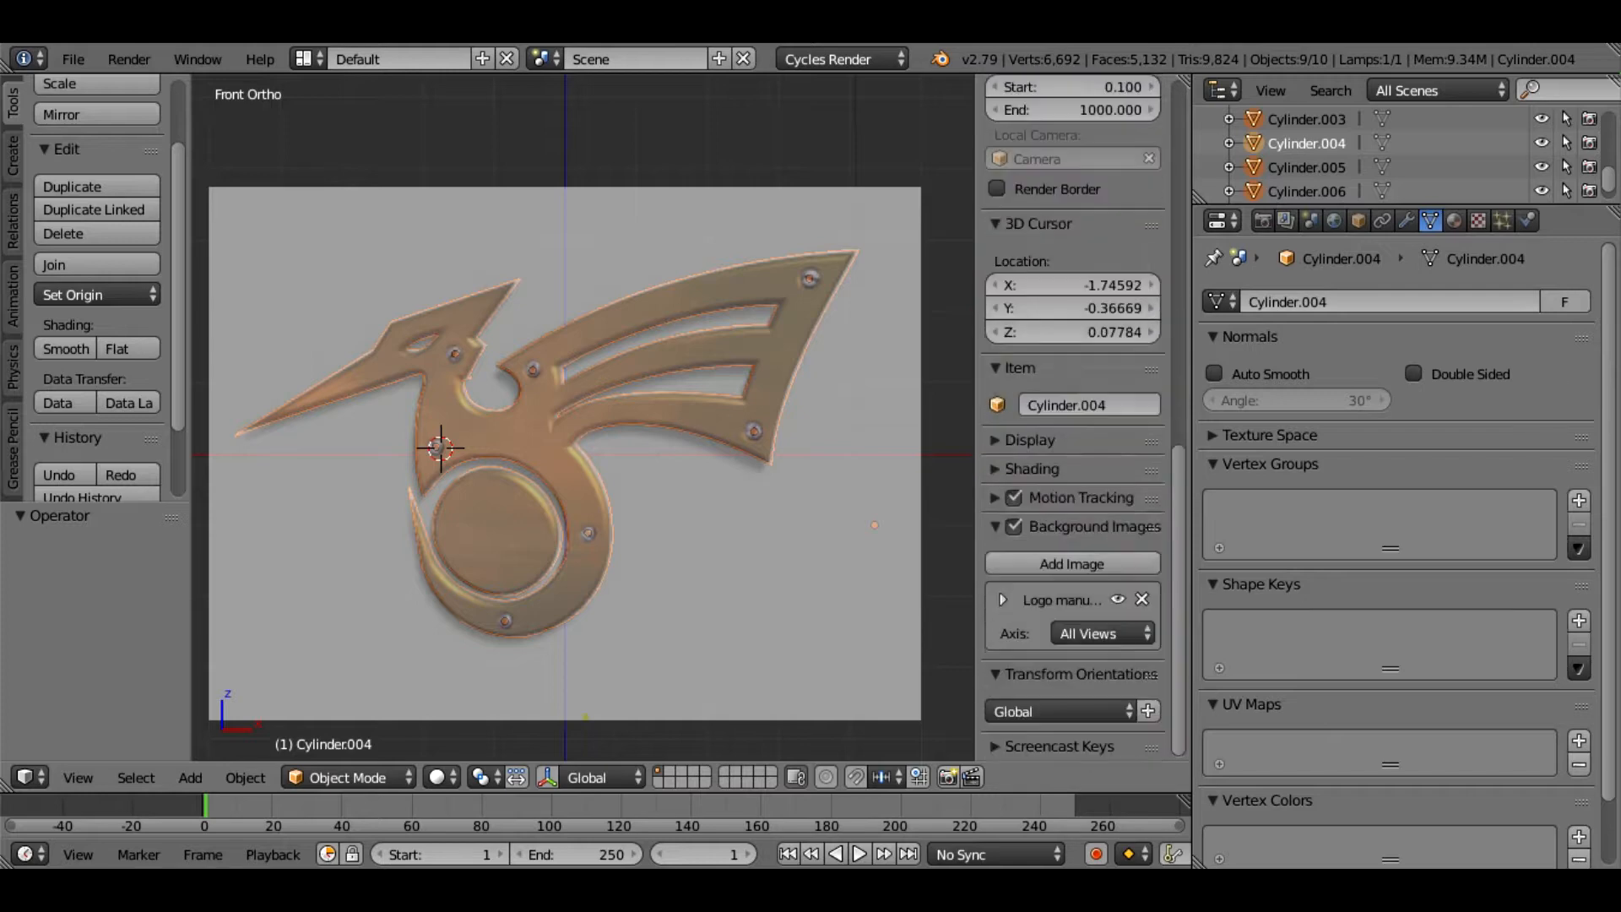
left_click(1119, 598)
left_click(1145, 598)
key("n")
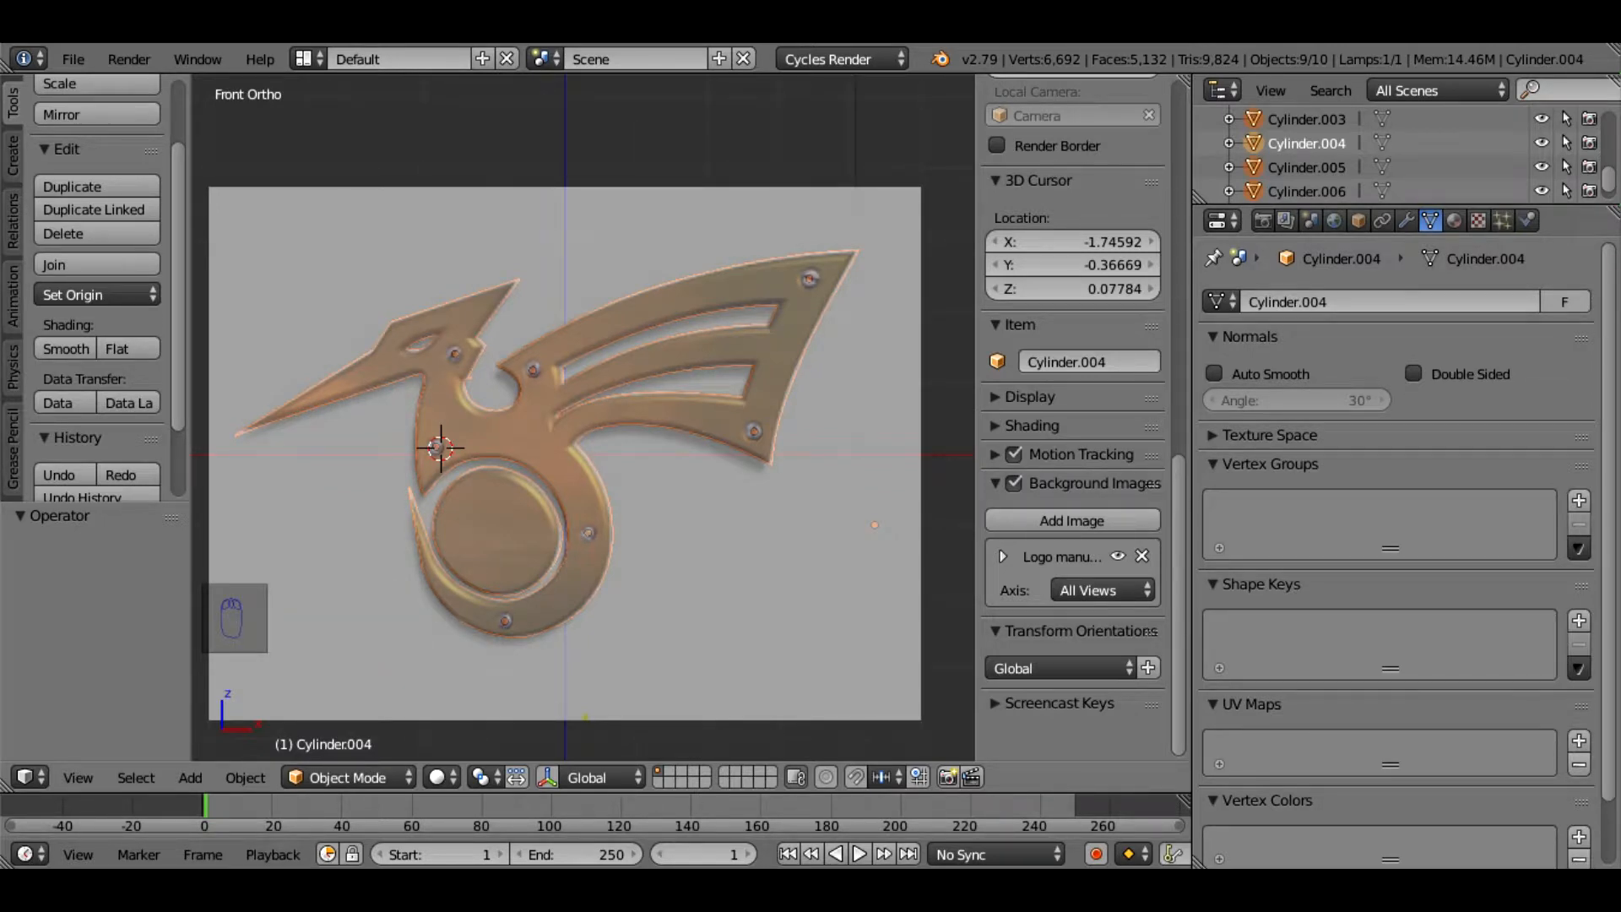
left_click(1013, 483)
left_click(995, 483)
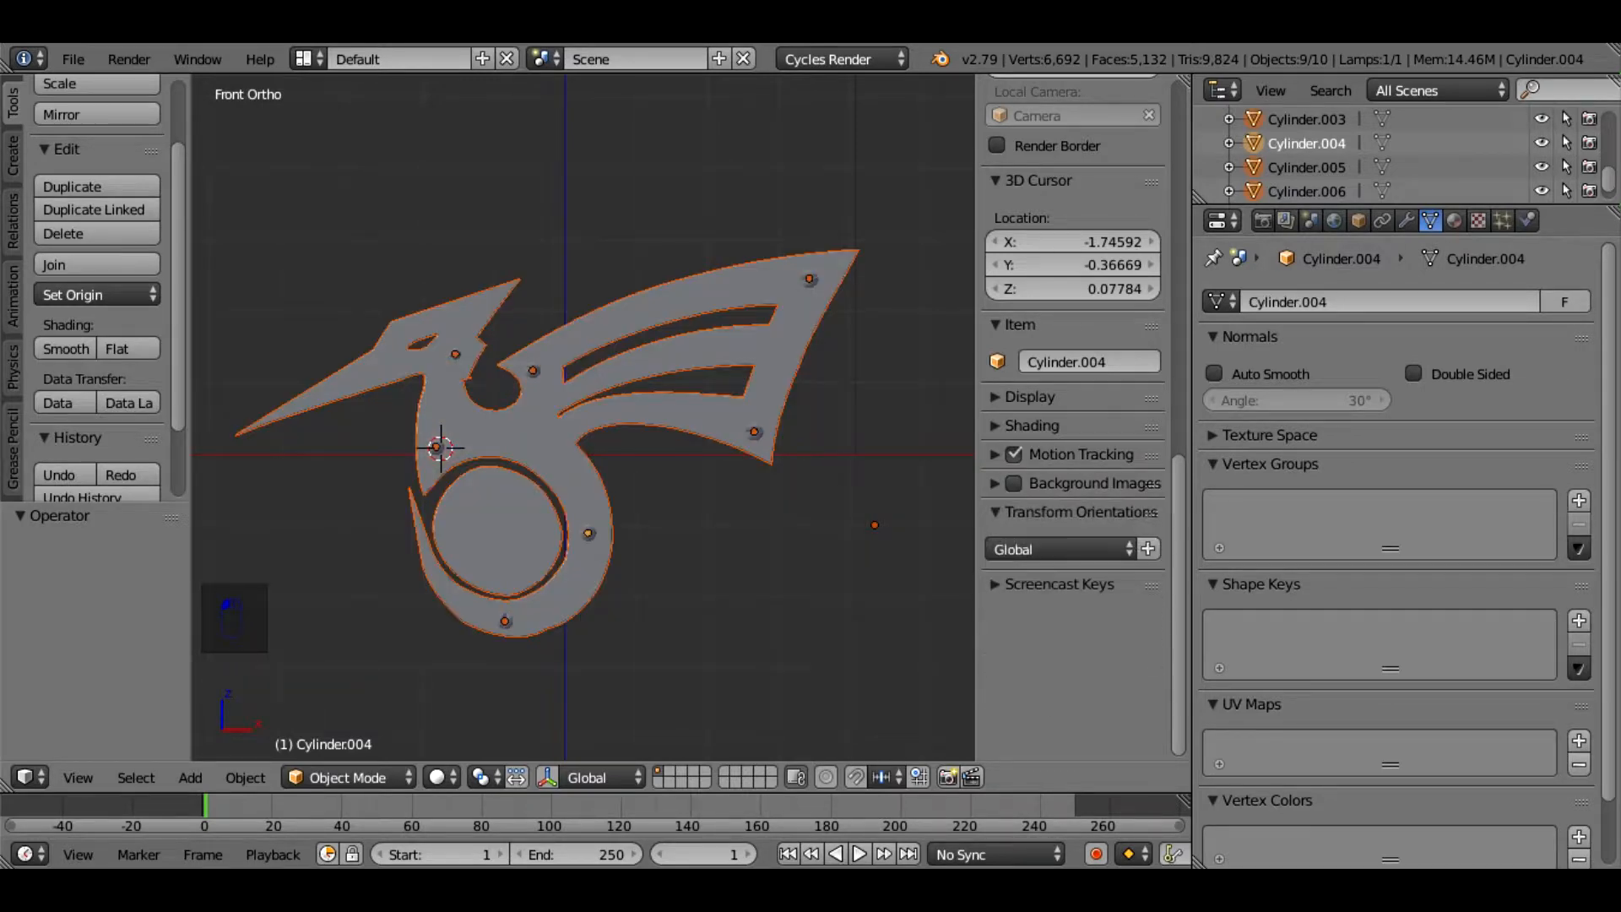
key("n")
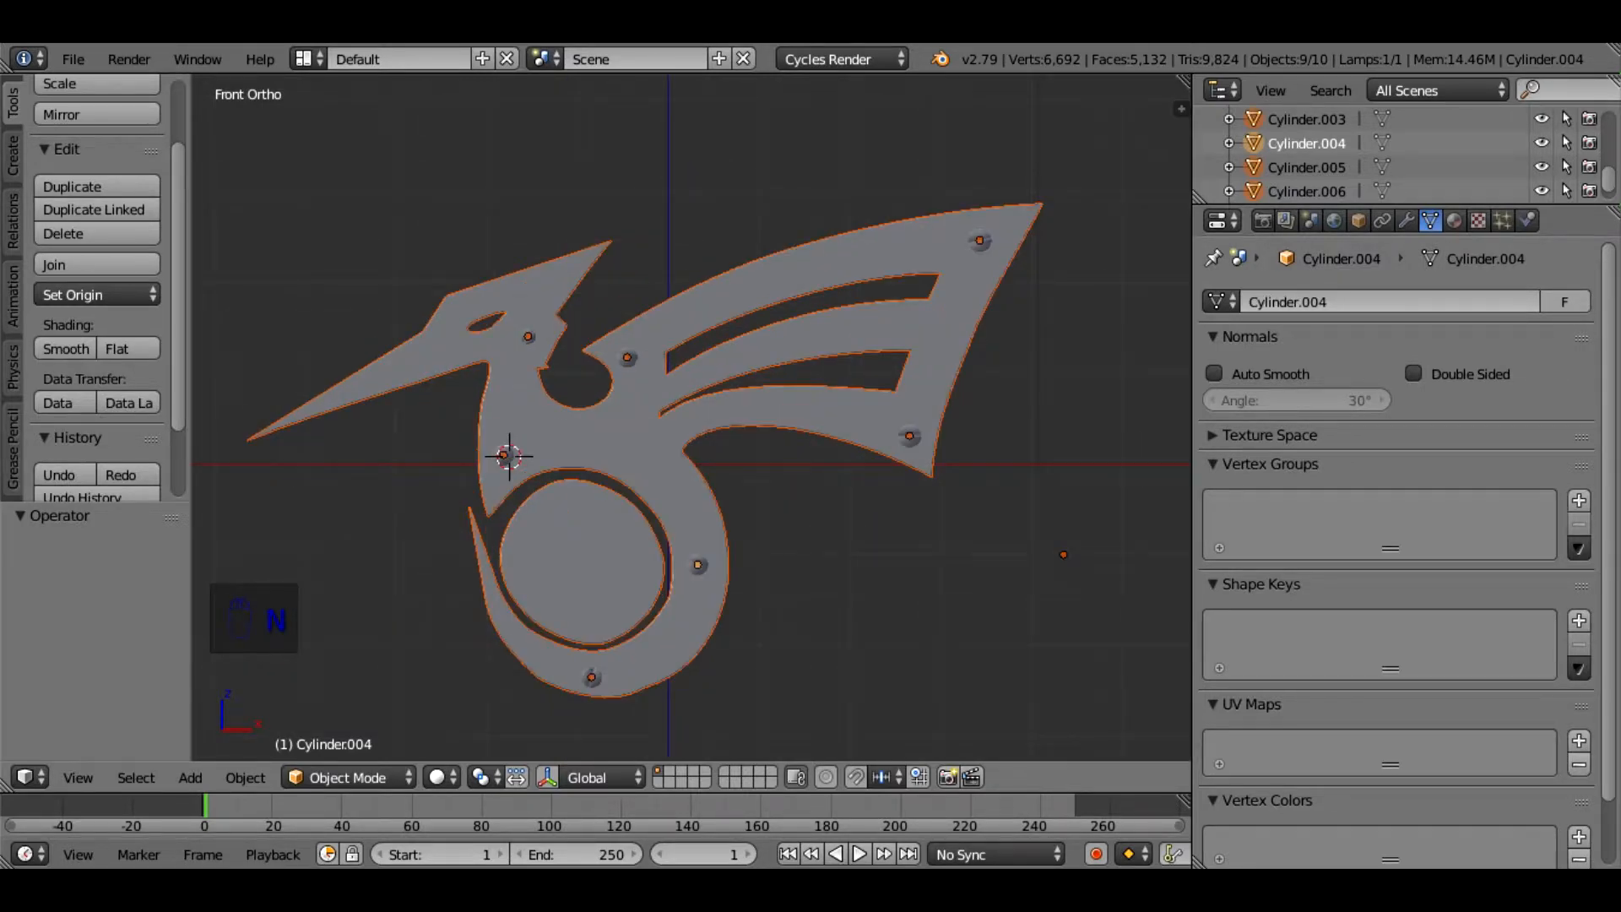
Move the selected objects up about 2.566 along Z and nudge them about 0.032 along X to rest the bird on the ground line
scroll(691, 418, "down", 5)
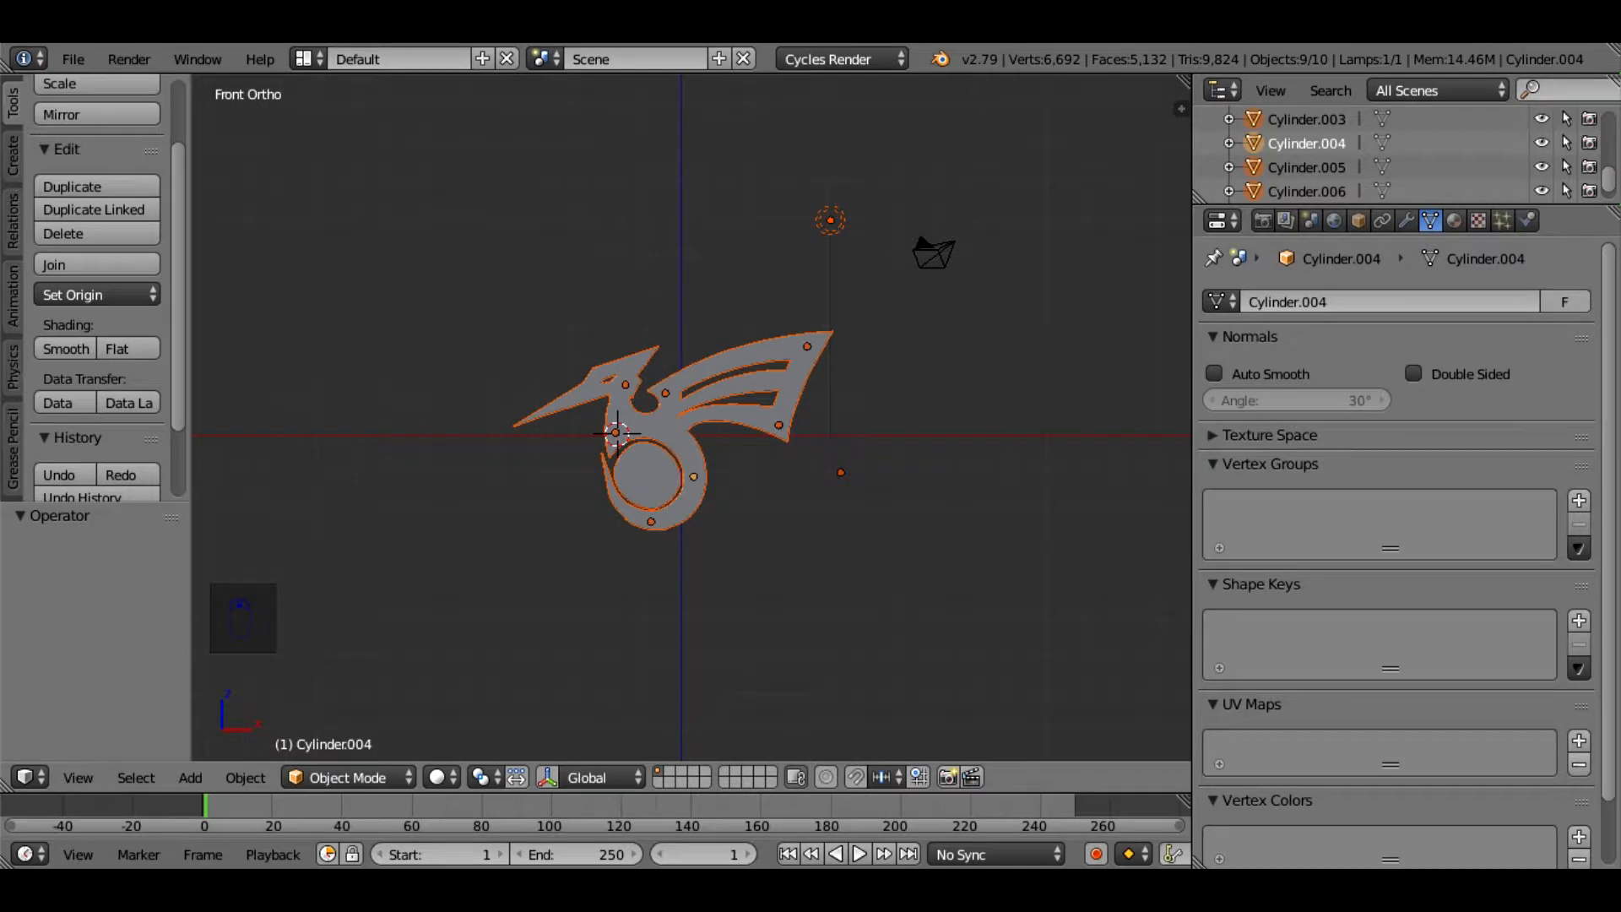
key("g")
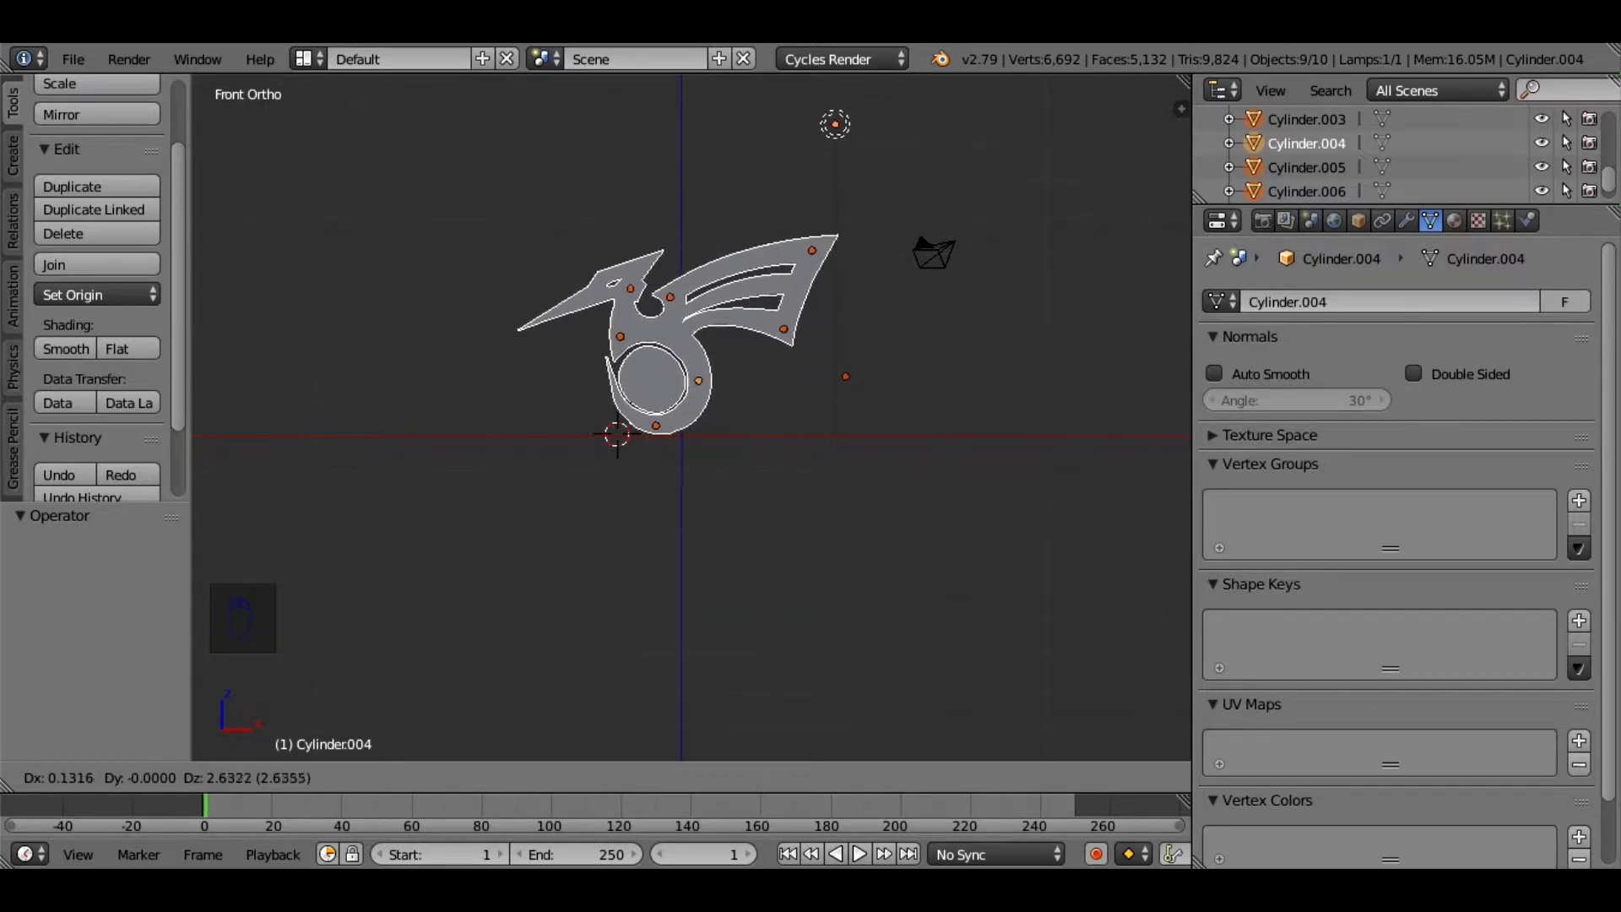
key("Return")
scroll(690, 417, "up", 4)
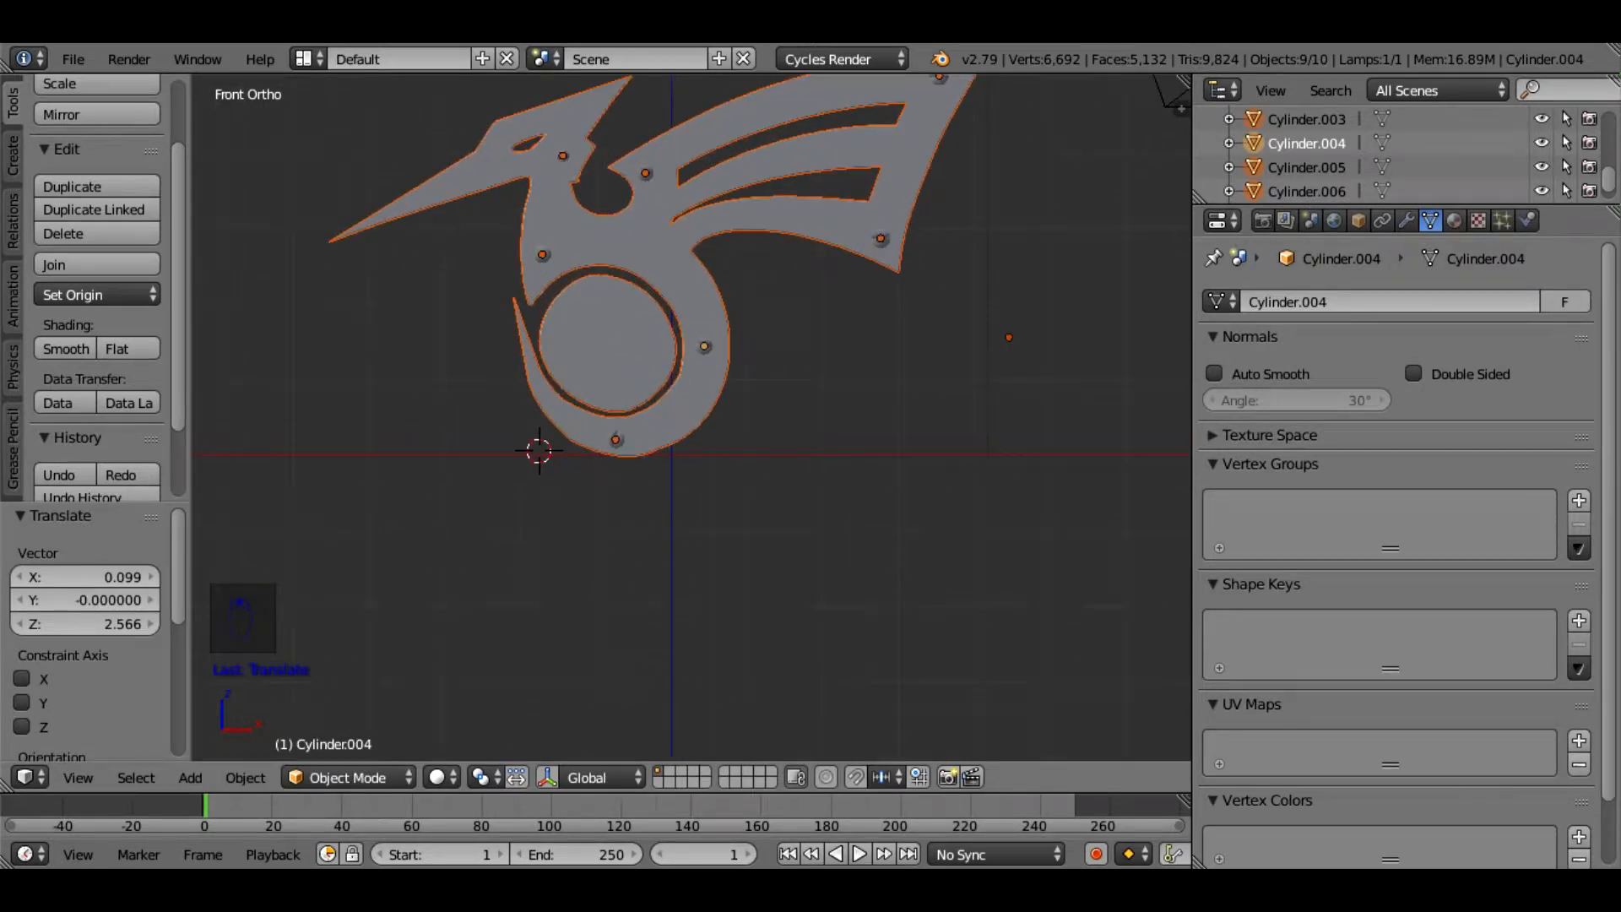
key("g")
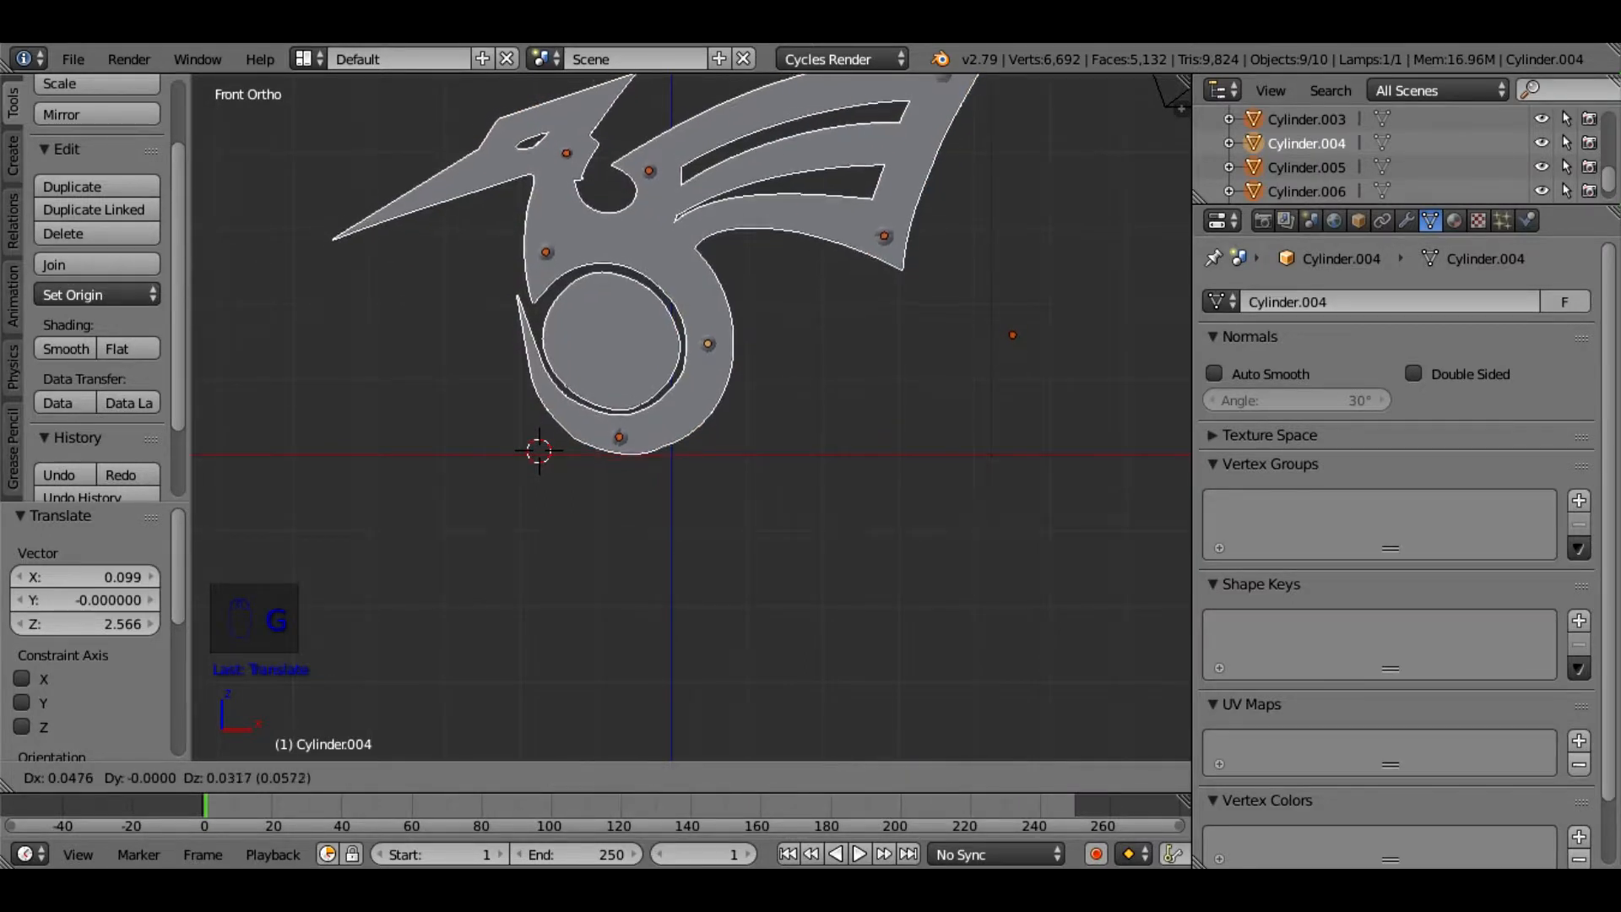
key("Return")
scroll(690, 416, "down", 5)
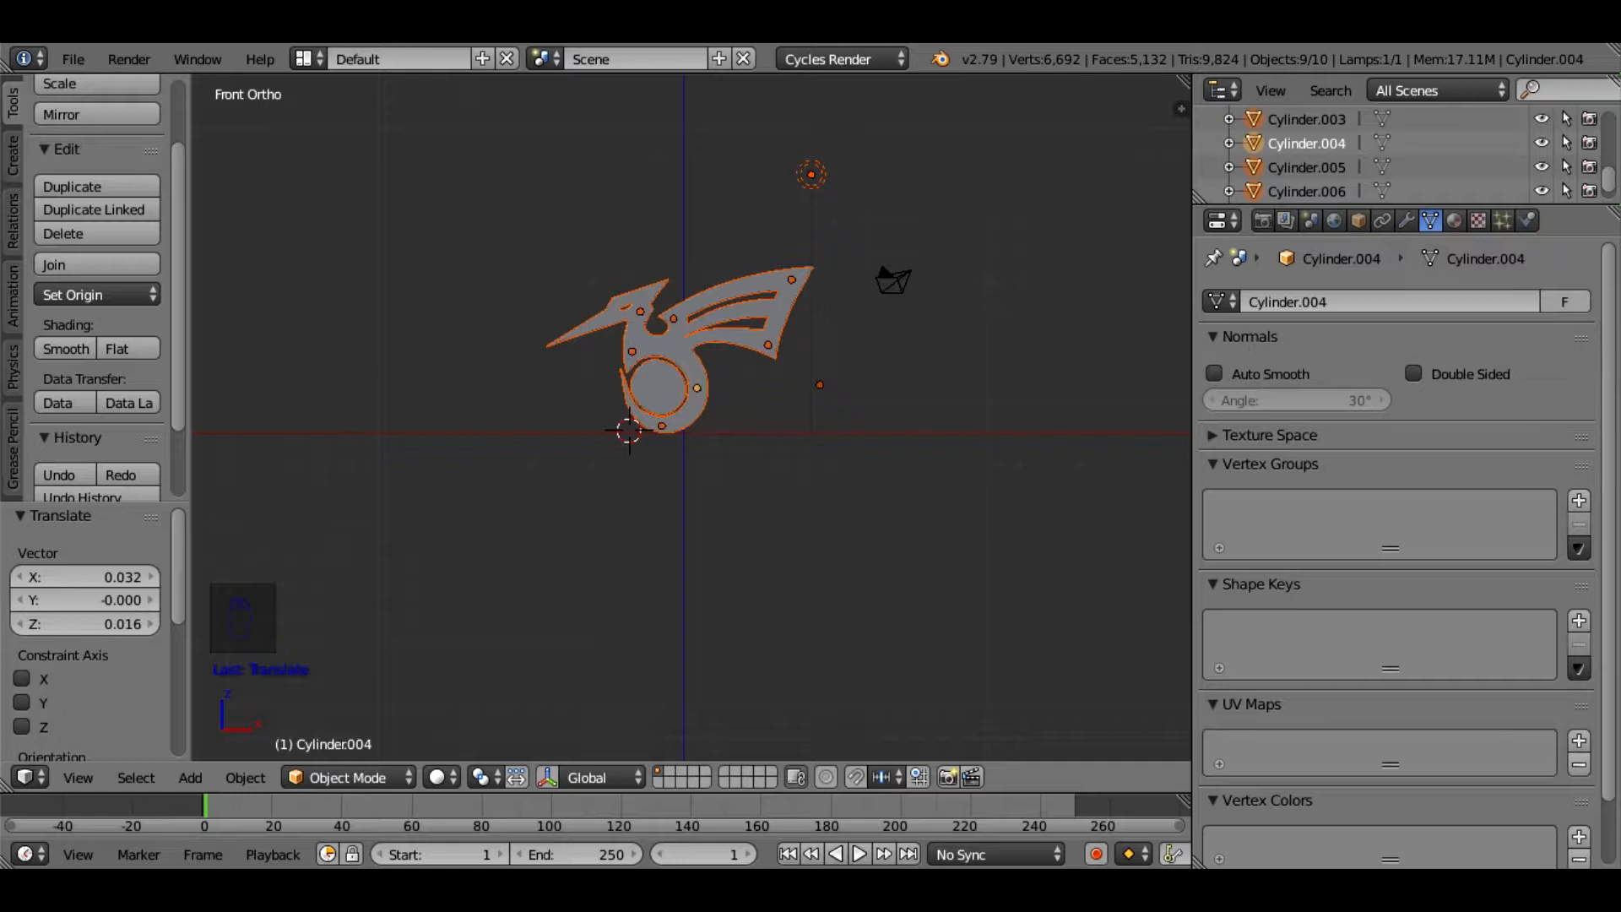
Add a ground plane, move it about 1.737 along X to below the bird, and scale it by 100
key("shift+a")
mouse_move(541, 432)
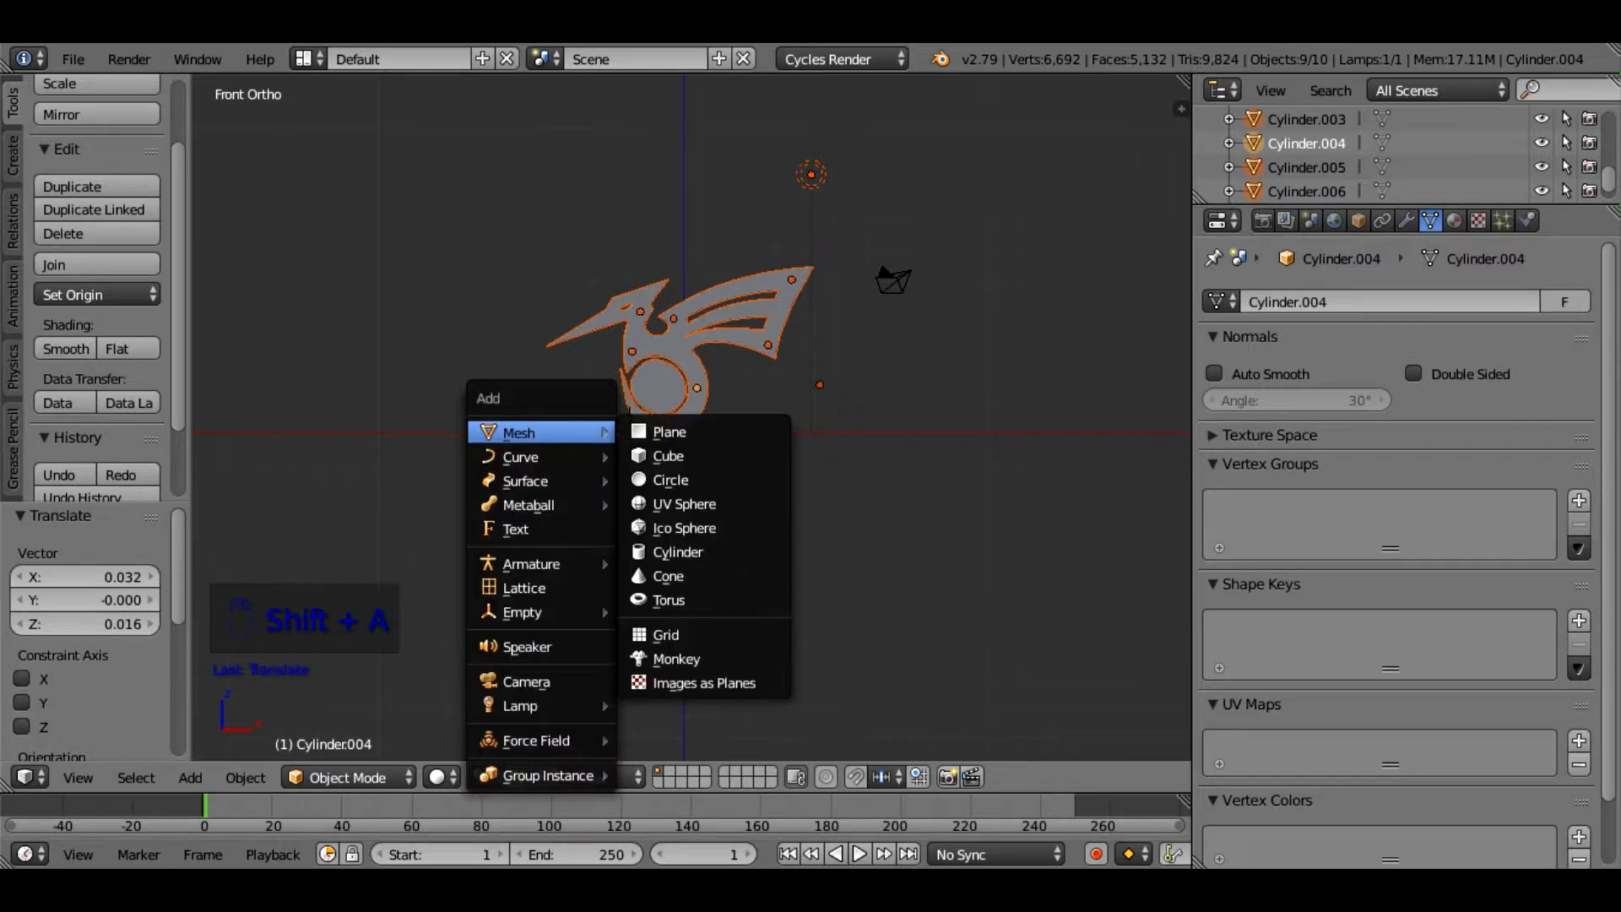
left_click(669, 432)
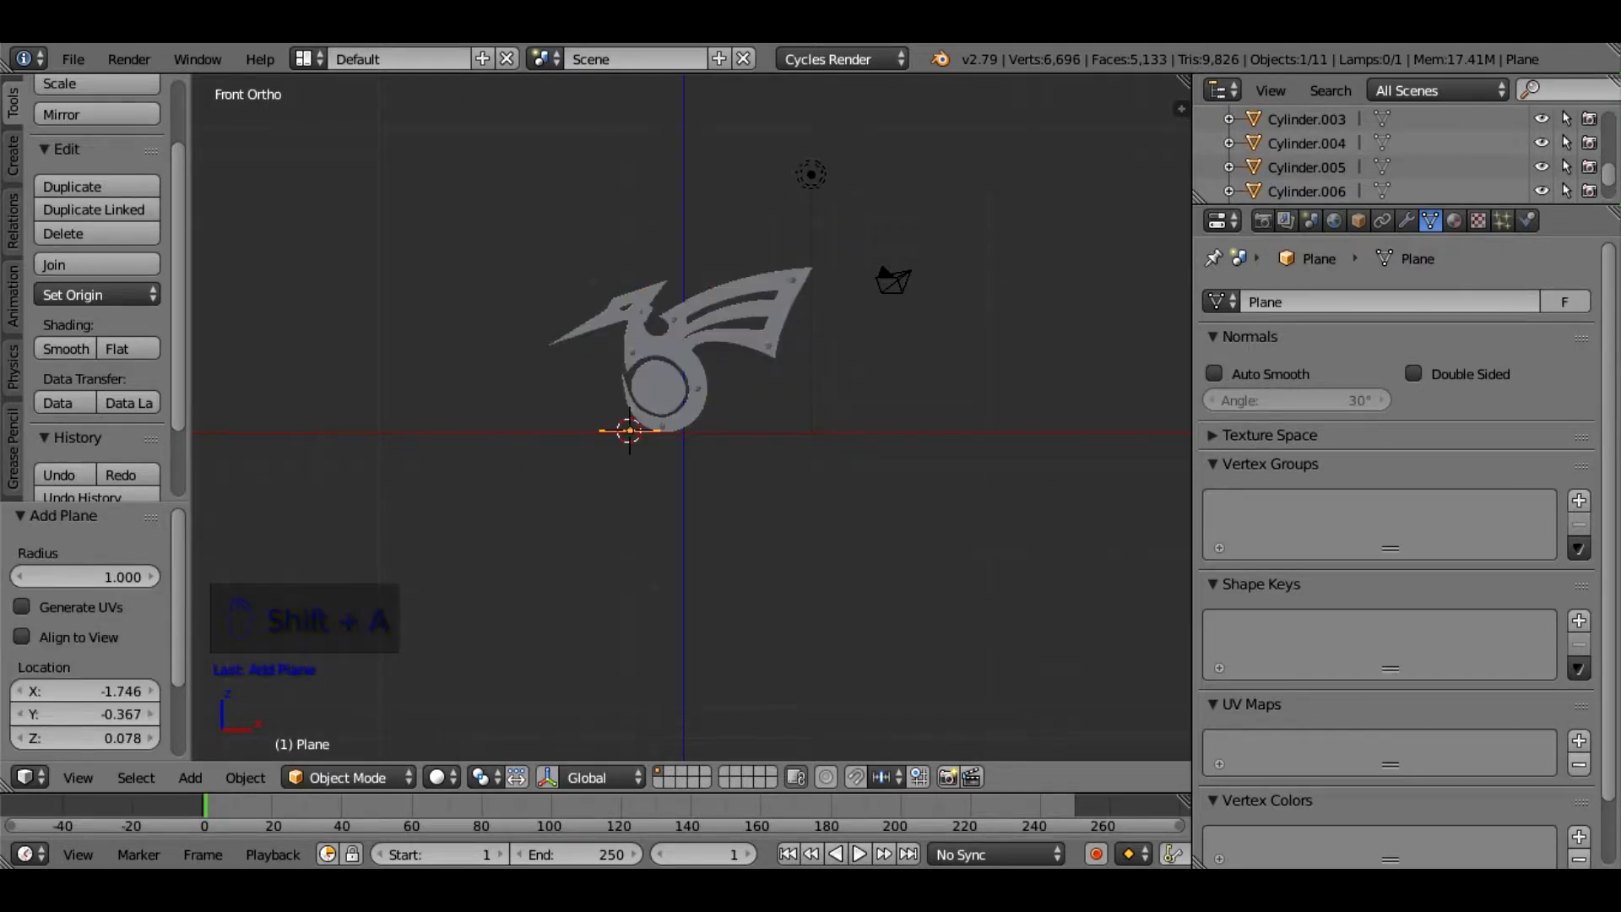
right_click_drag(630, 429, 683, 432)
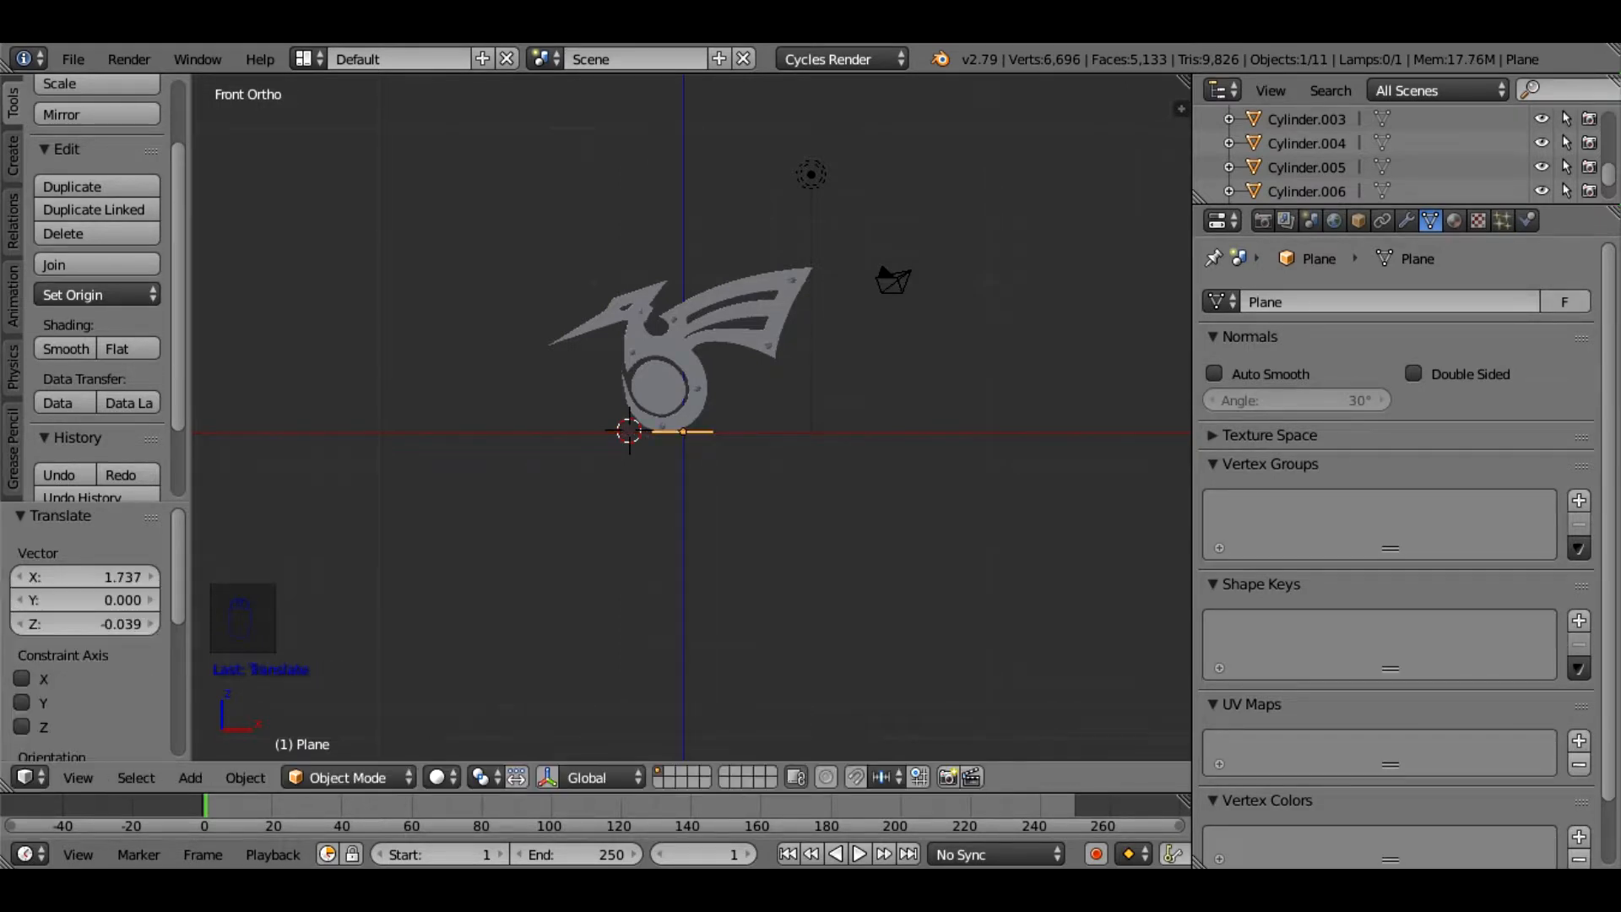
type("s")
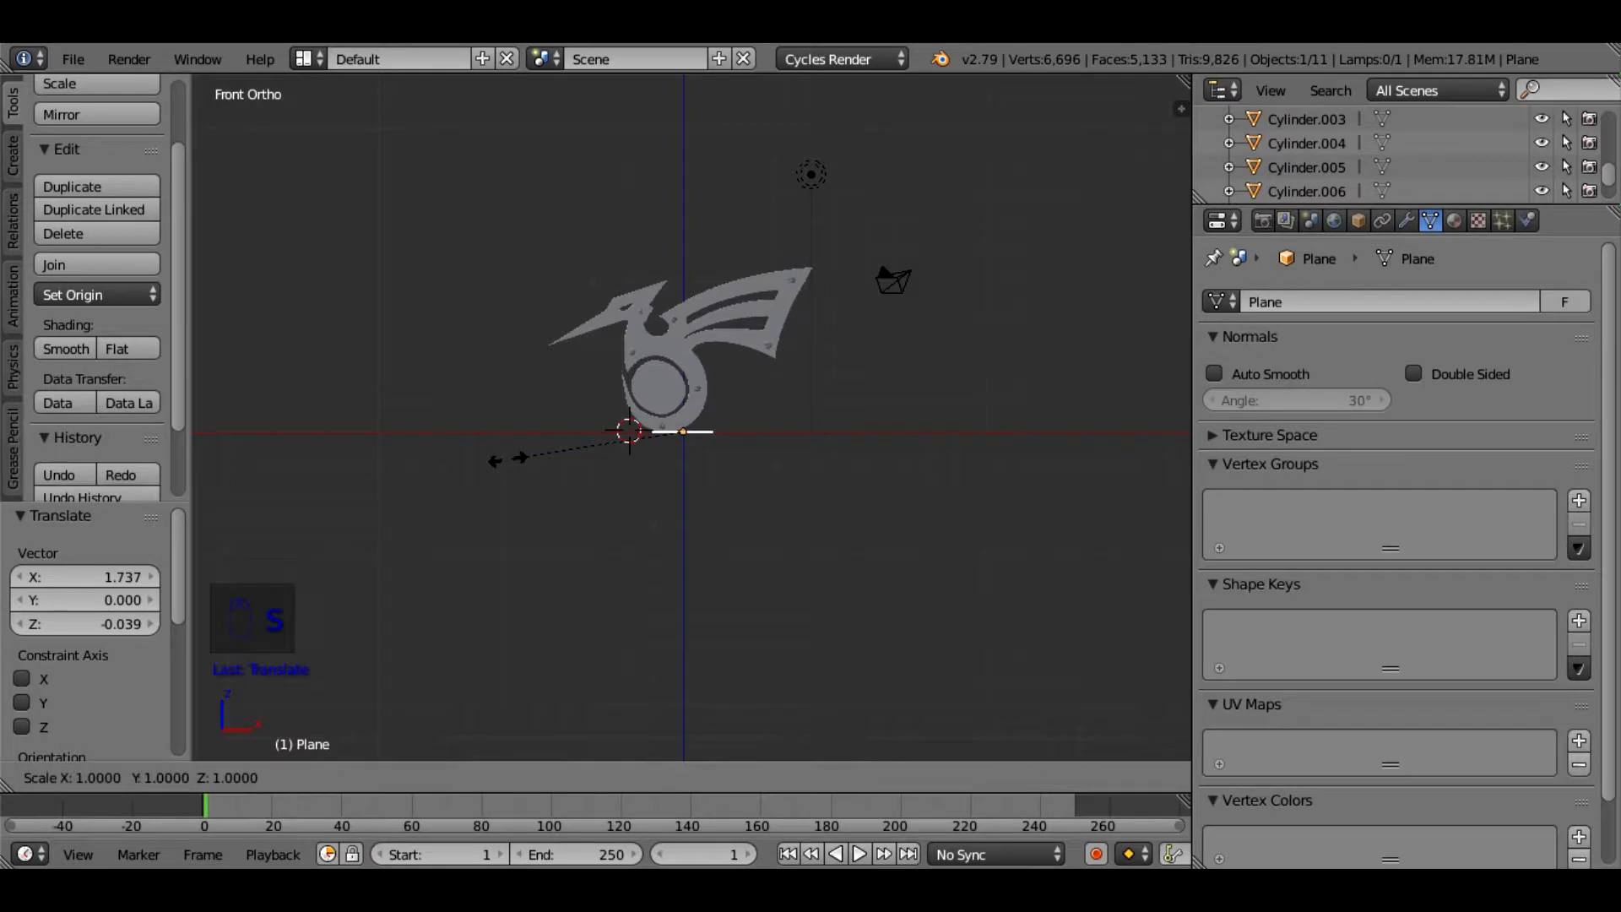
type("100")
left_click(507, 458)
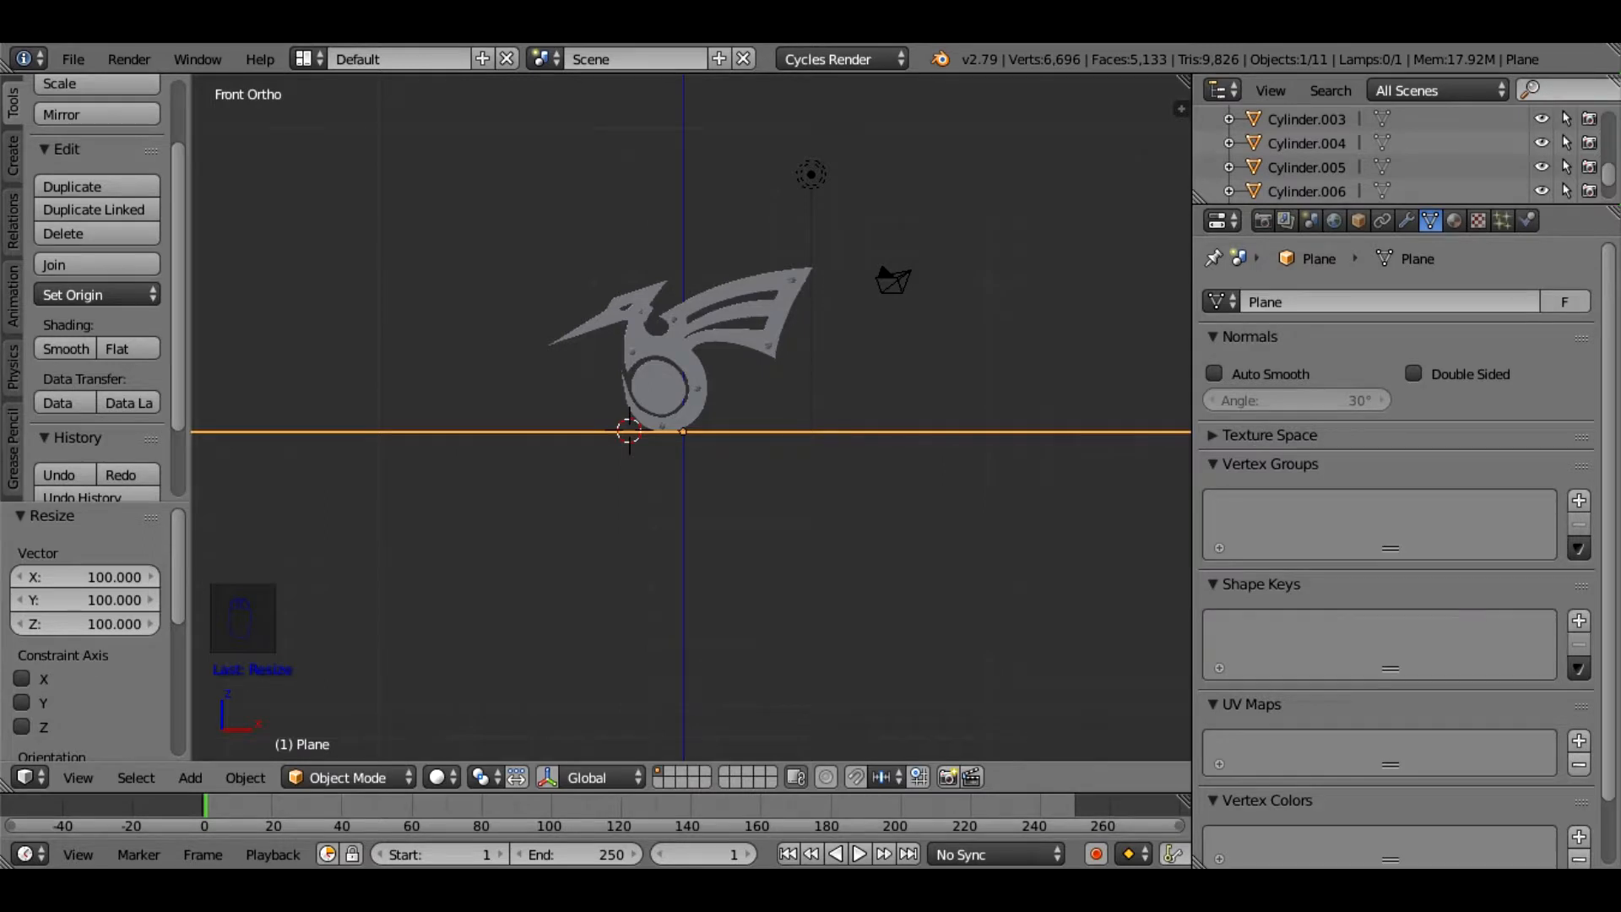
Add a plane above the bird's head at about X -5.02, Z 6.94, rotate it -45° and scale it by 3
left_click(530, 221)
key("shift+a")
left_click(642, 217)
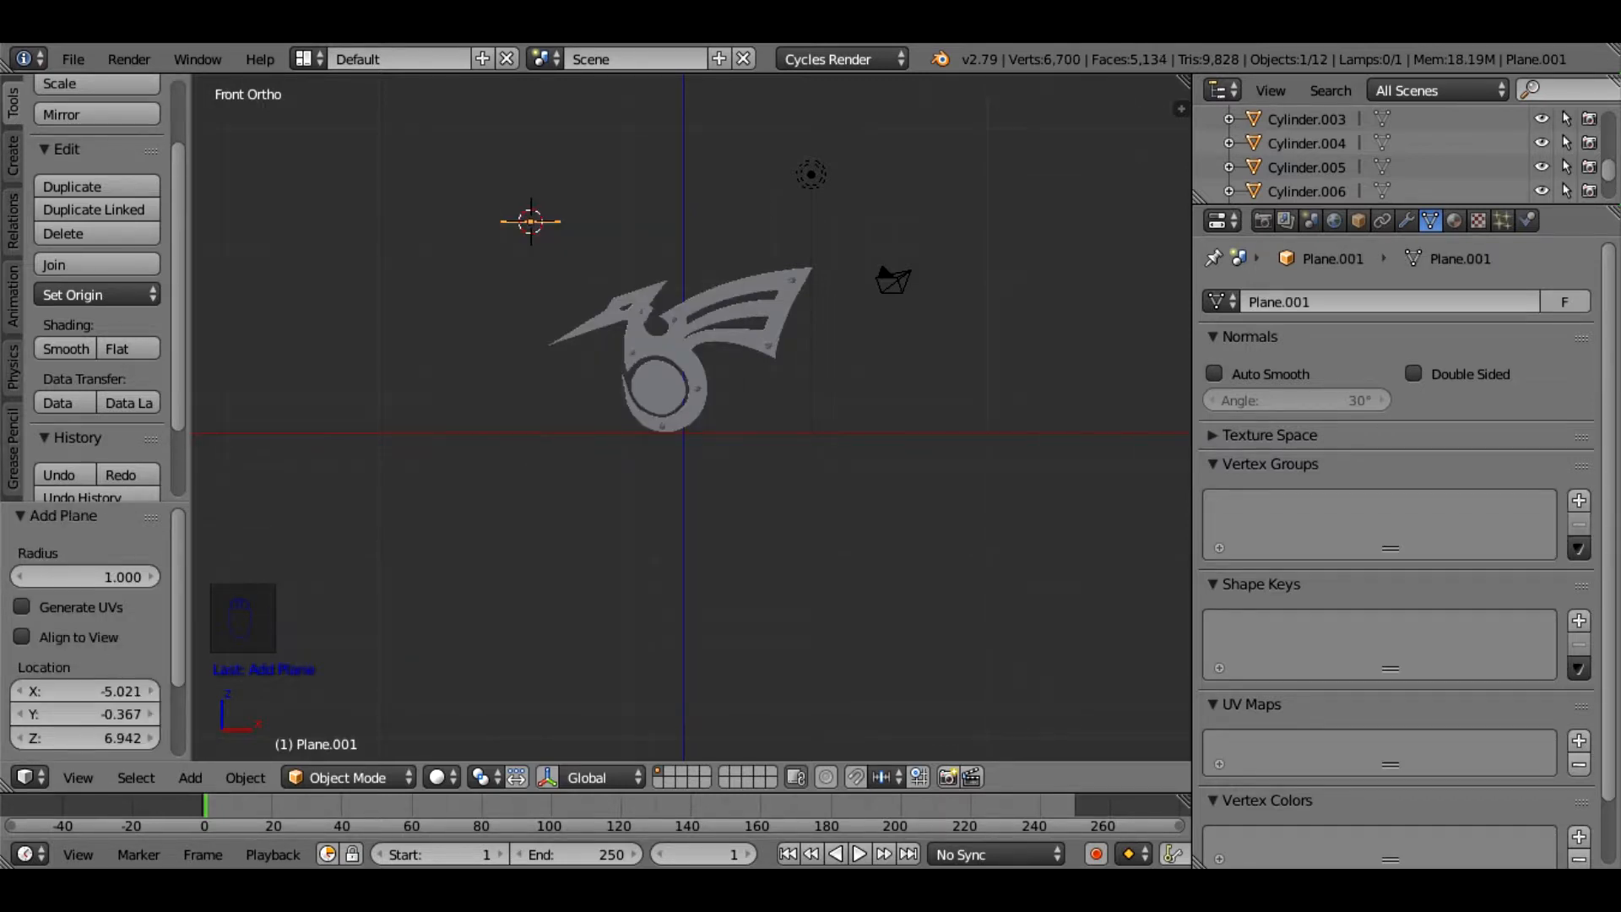
type("r-45")
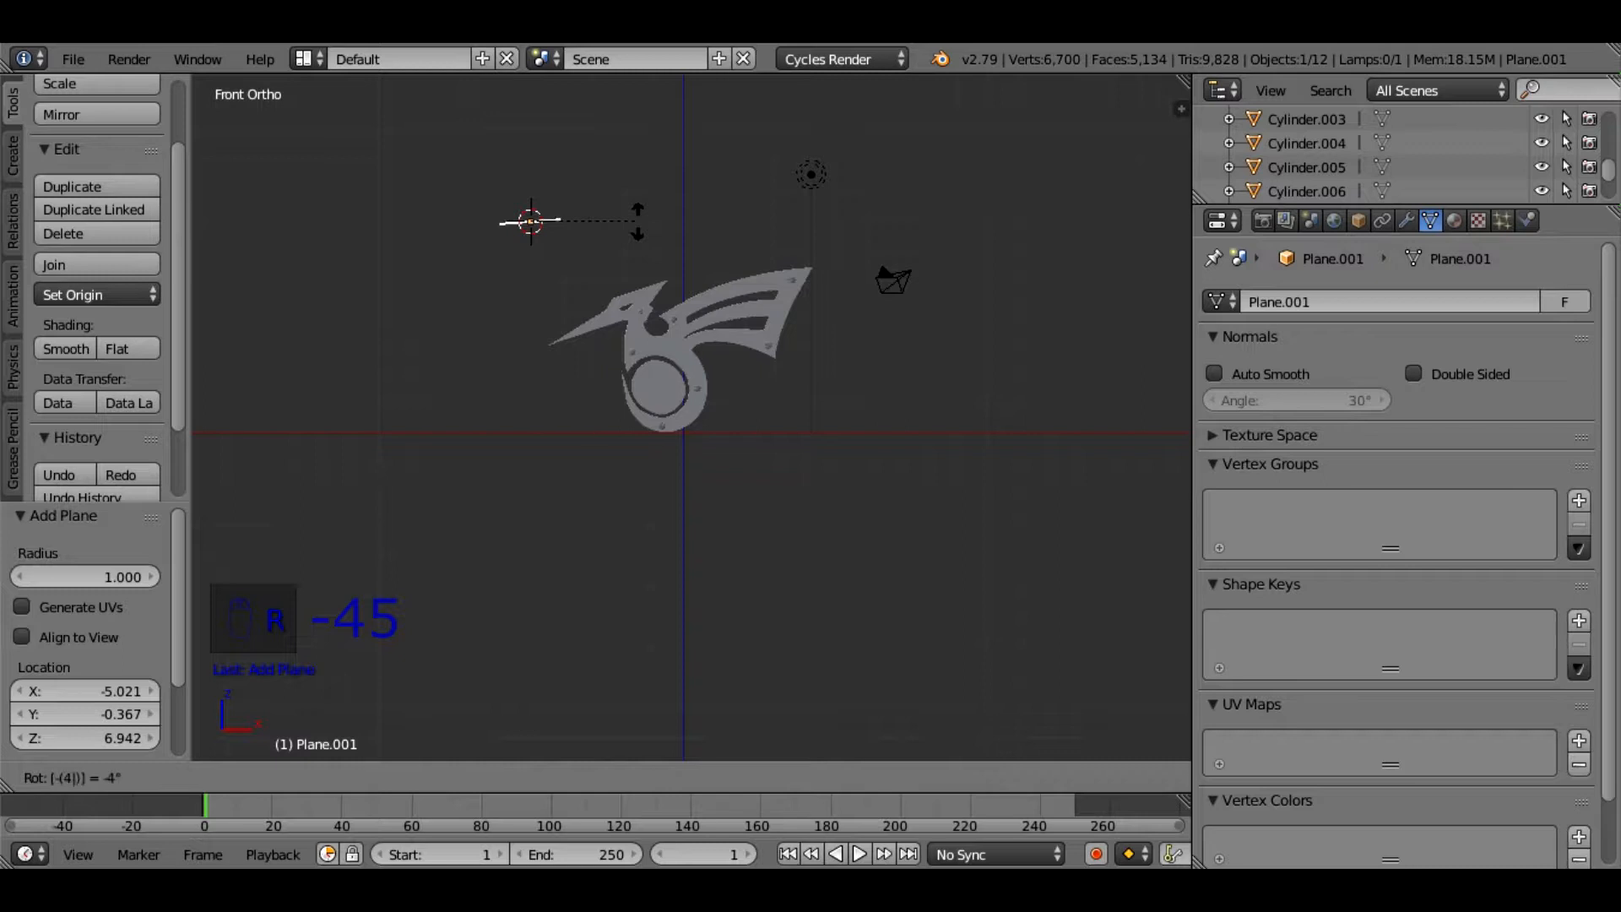
key("Return")
type("s")
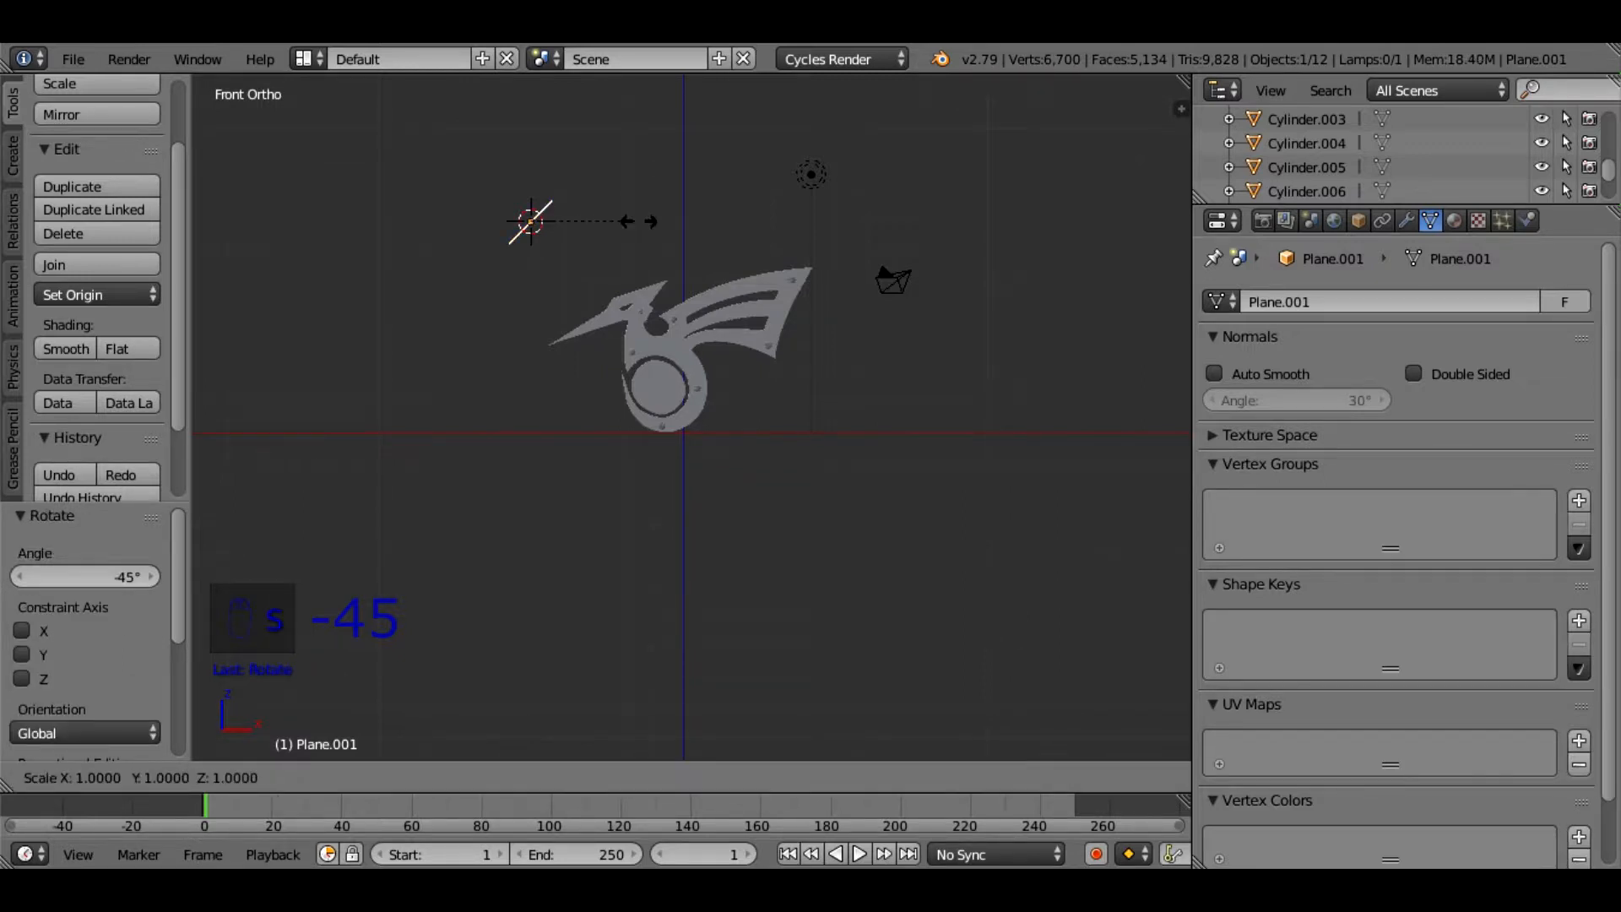
type("3")
key("Return")
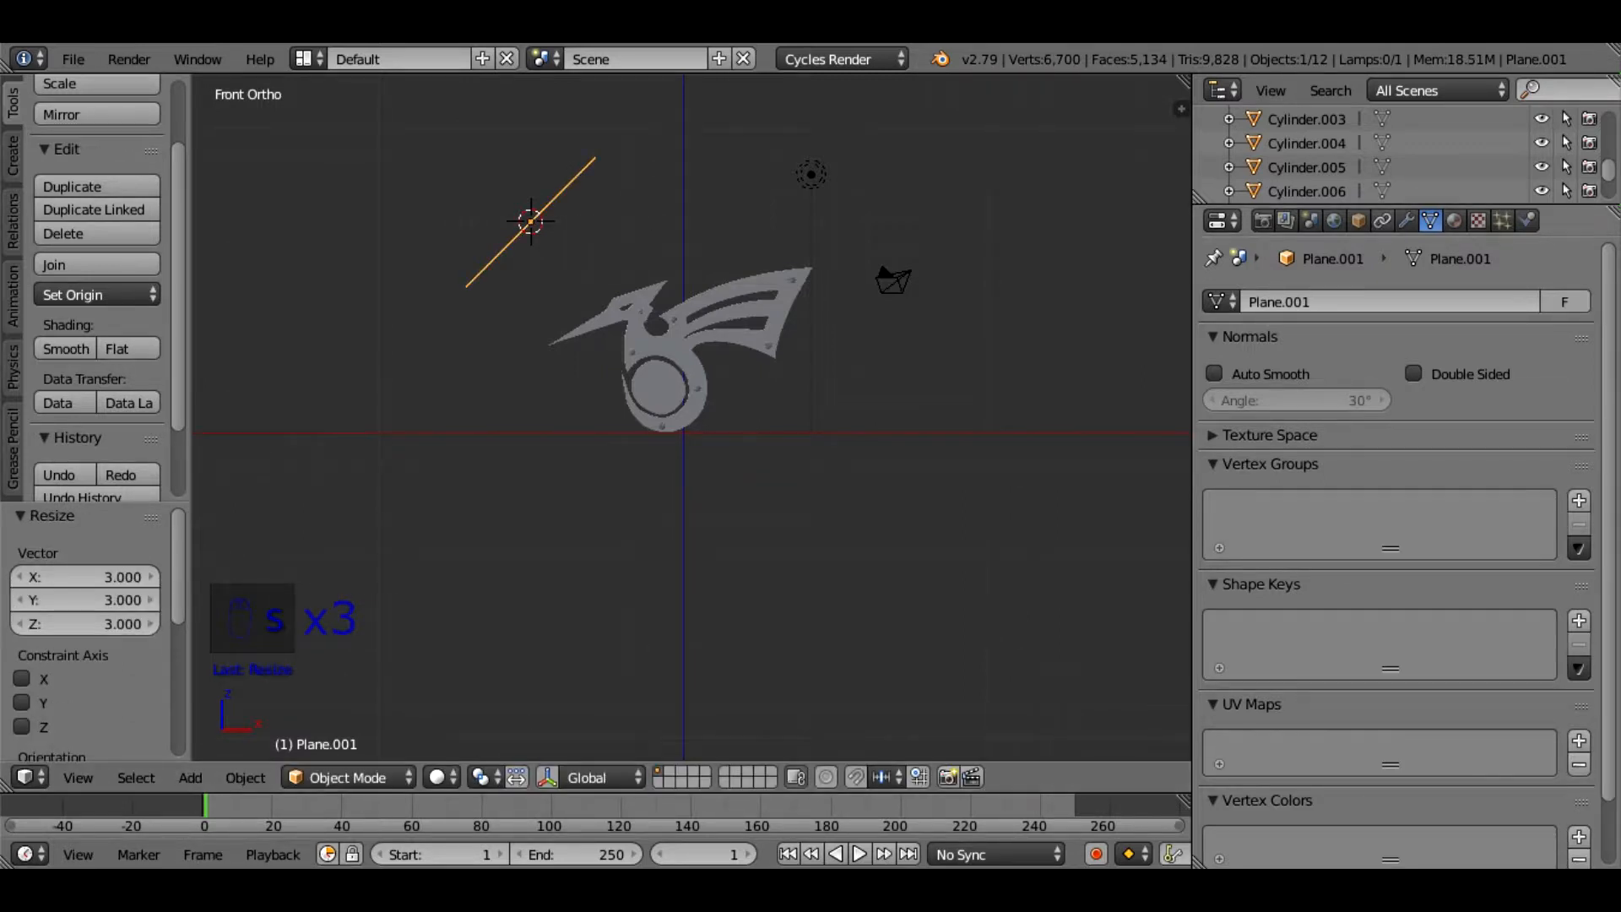
Give the tilted plane a new Emission material with a strength of 5
left_click(1454, 221)
left_click(1360, 379)
left_click(1479, 510)
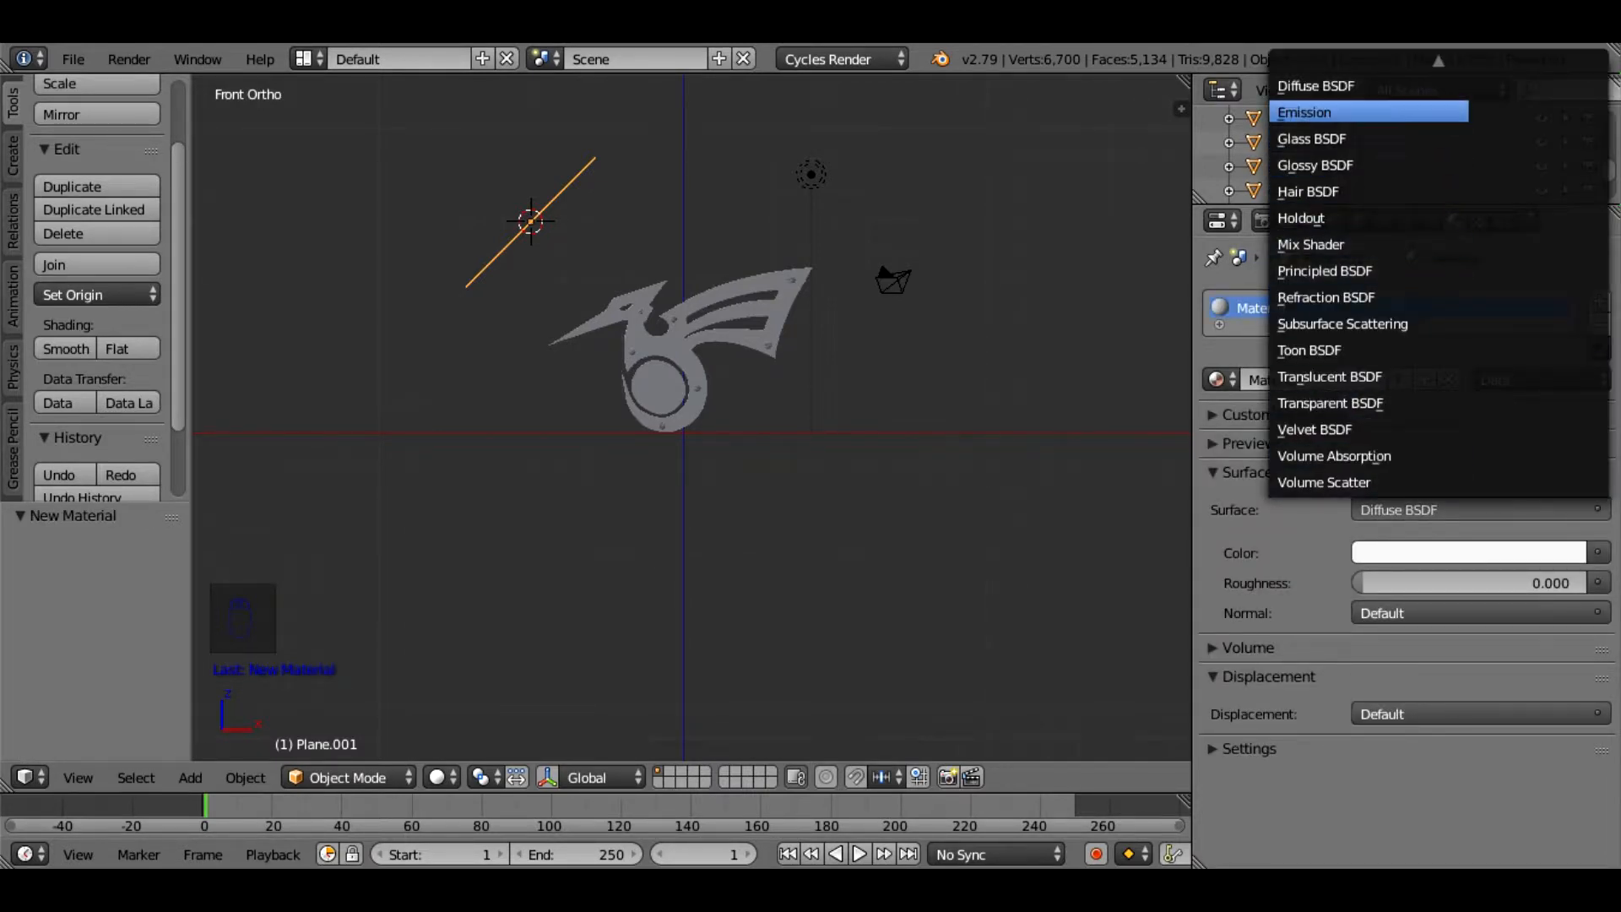
left_click(1318, 112)
left_click(1467, 583)
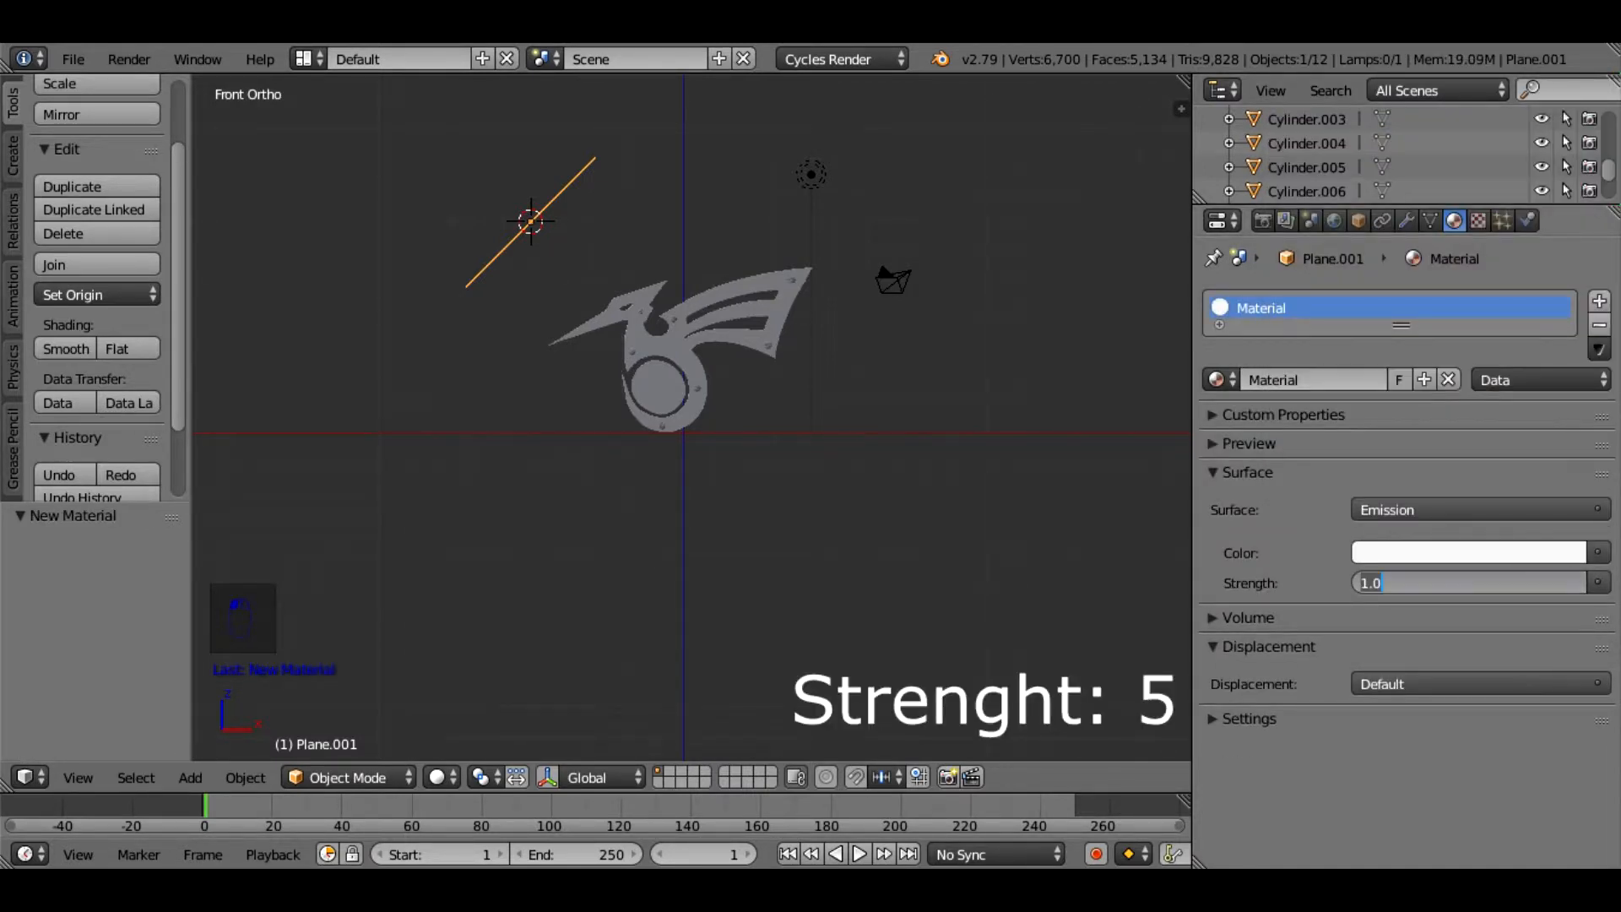
type("5")
key("Return")
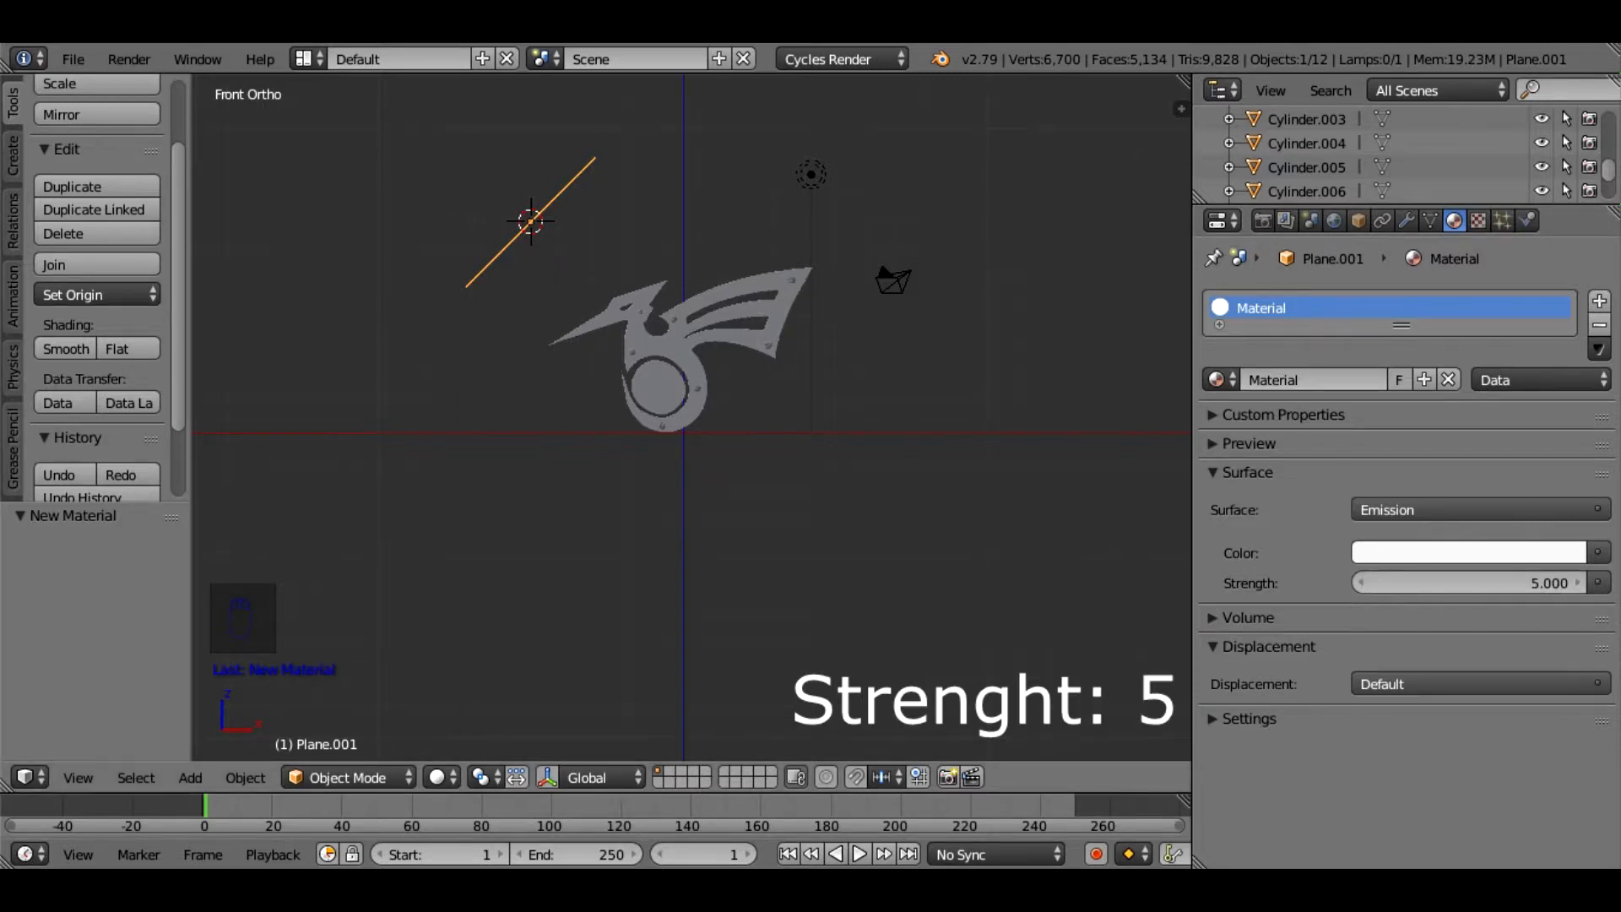
Set the world surface colour to black
left_click(1334, 221)
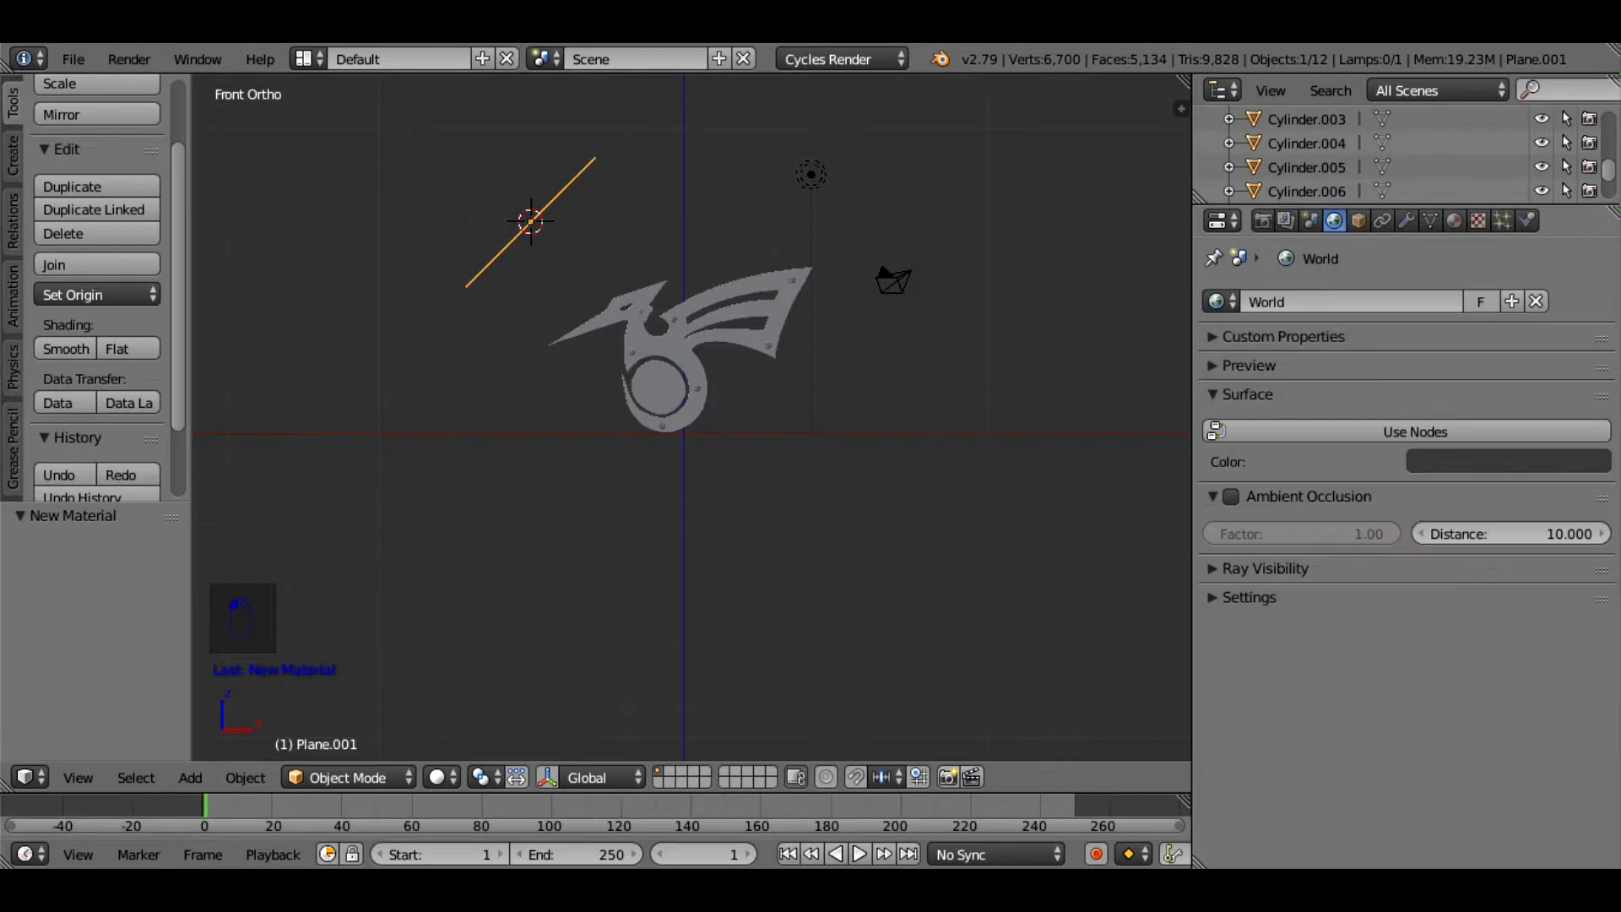
left_click(1507, 461)
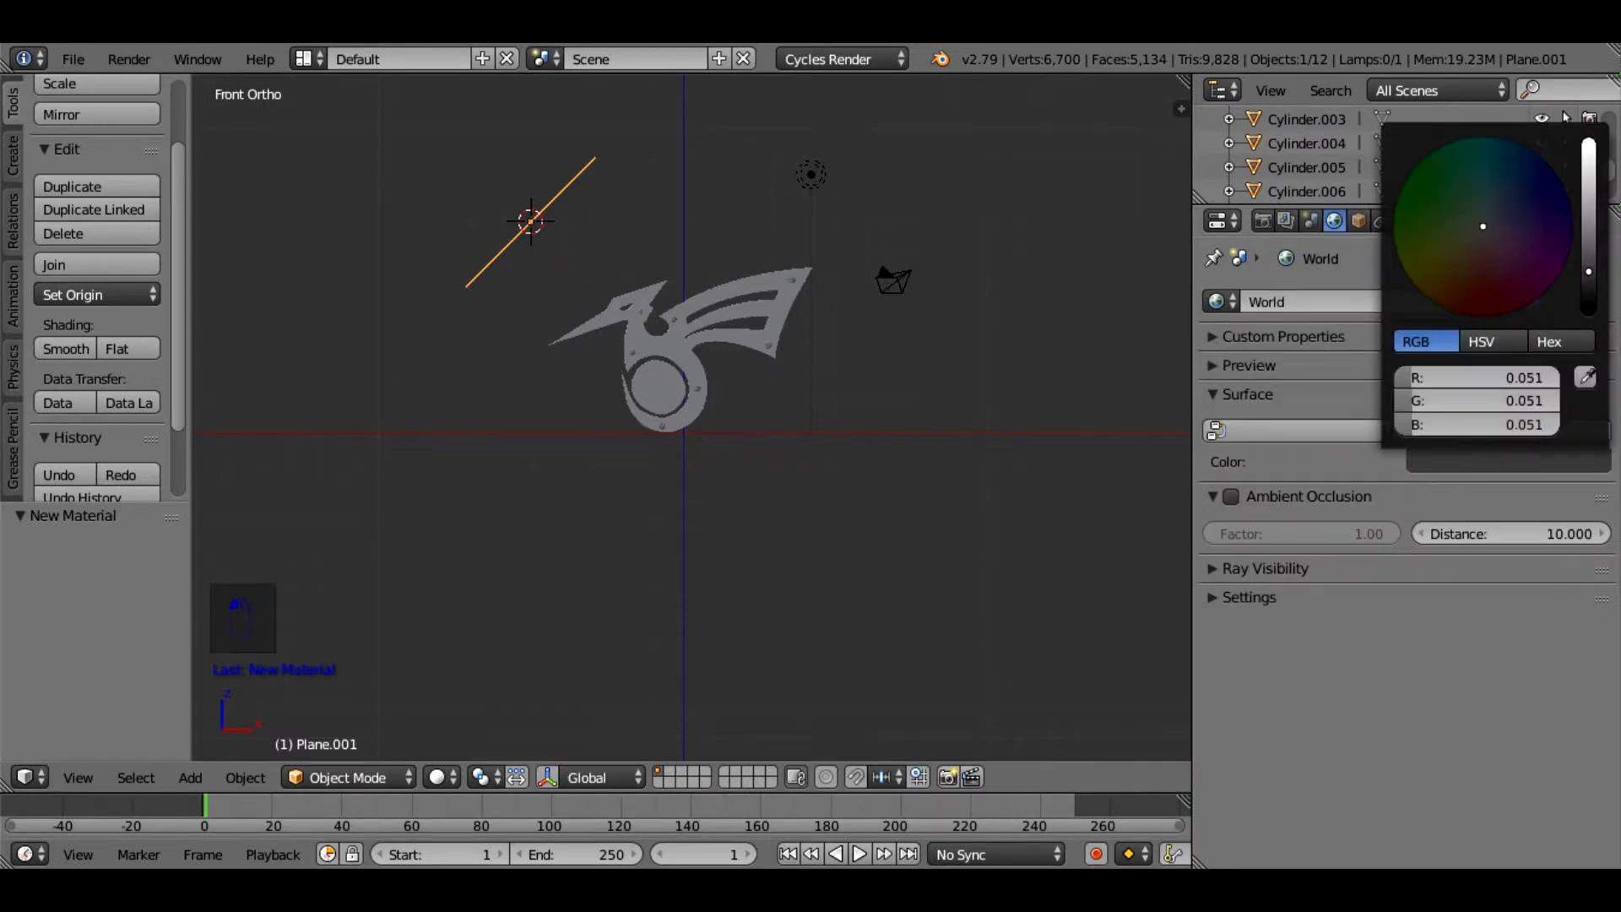
left_click_drag(1588, 271, 1588, 315)
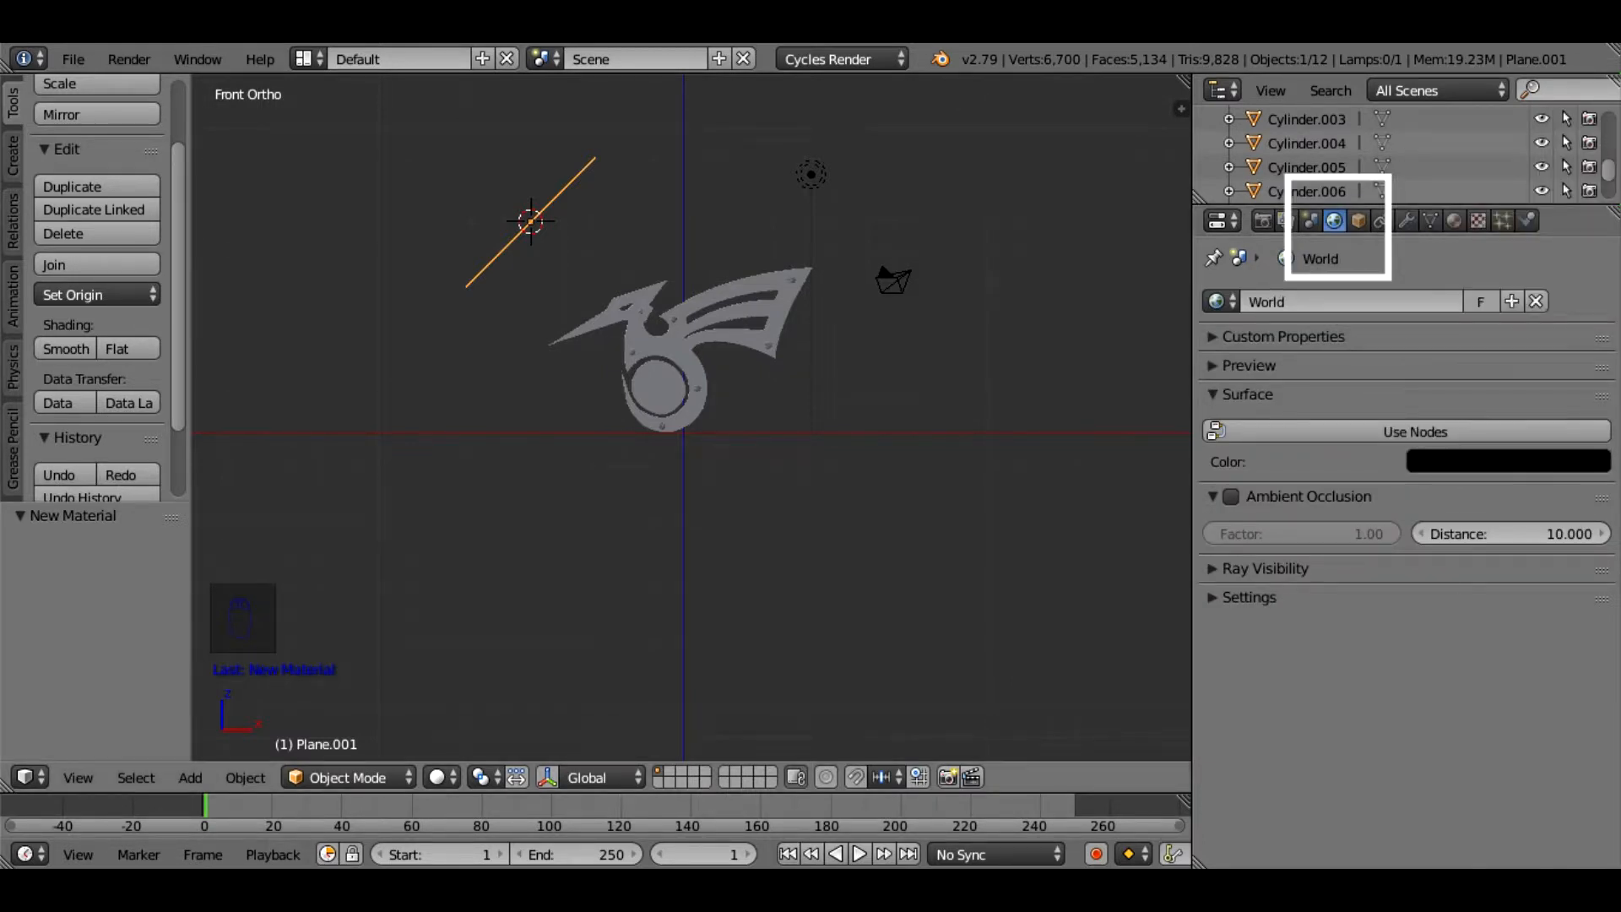
Switch to camera view and lock the camera to the view
key("KP_0")
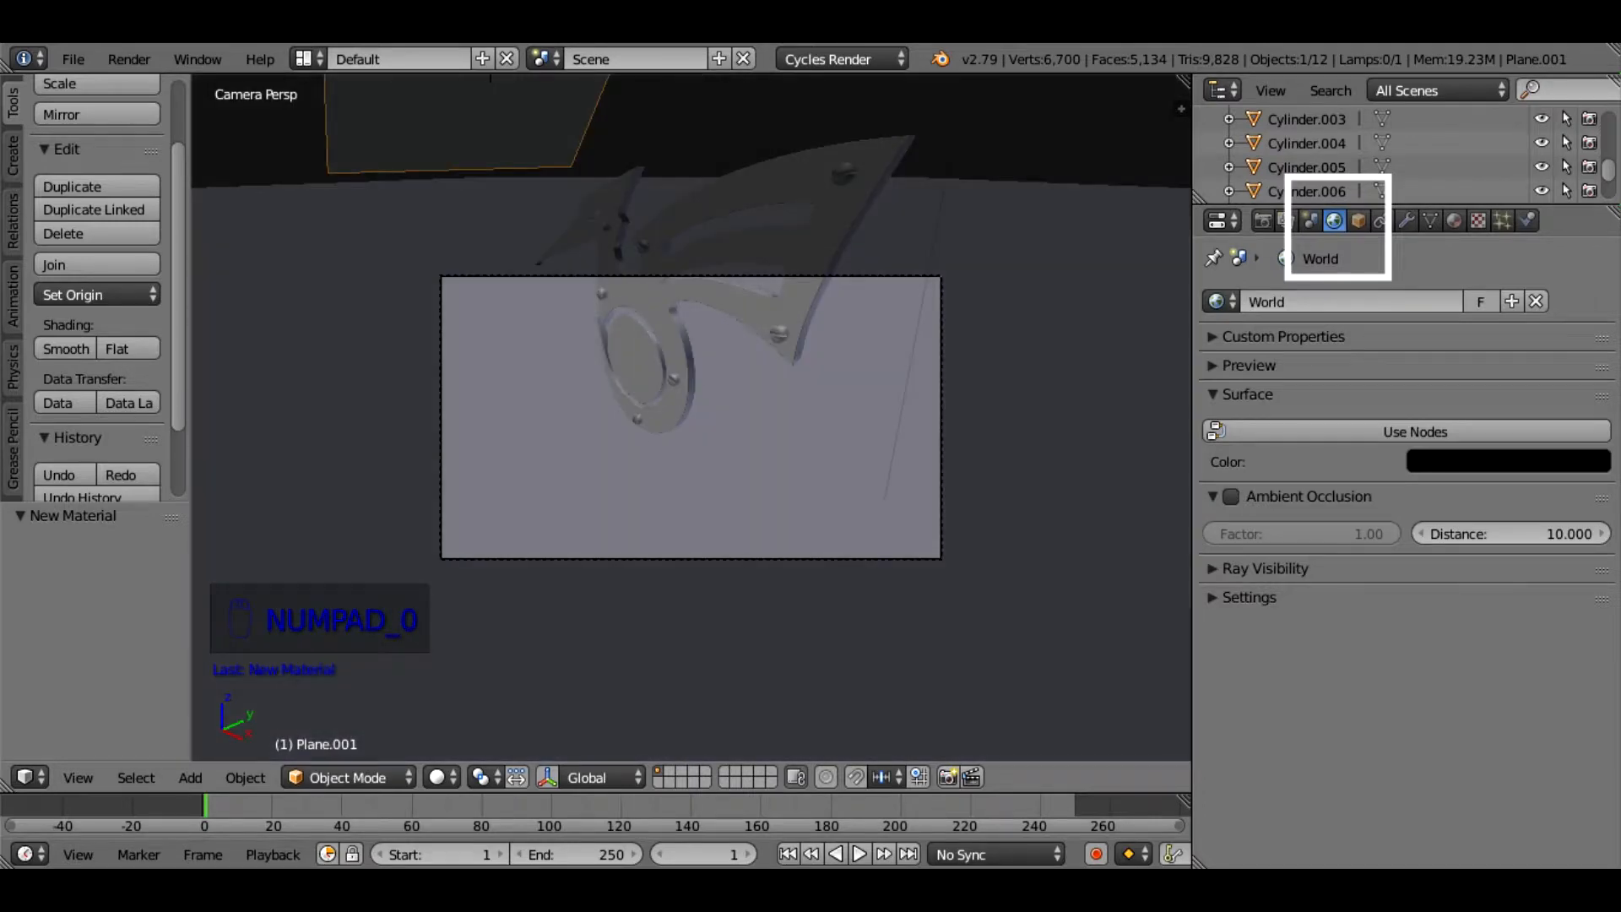
key("n")
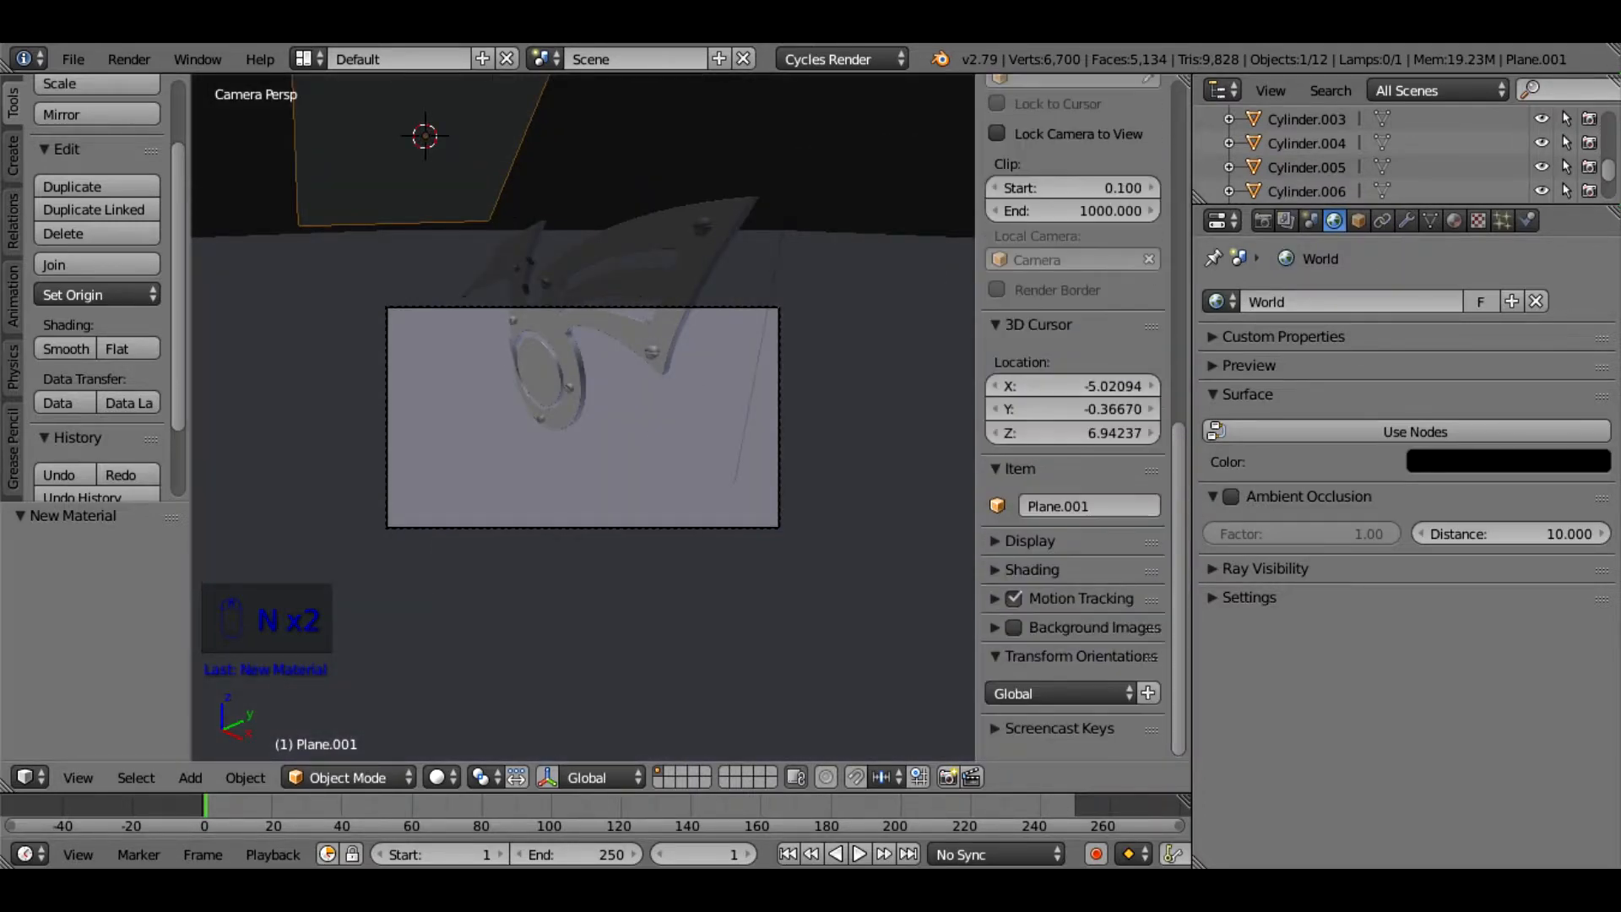
left_click(996, 325)
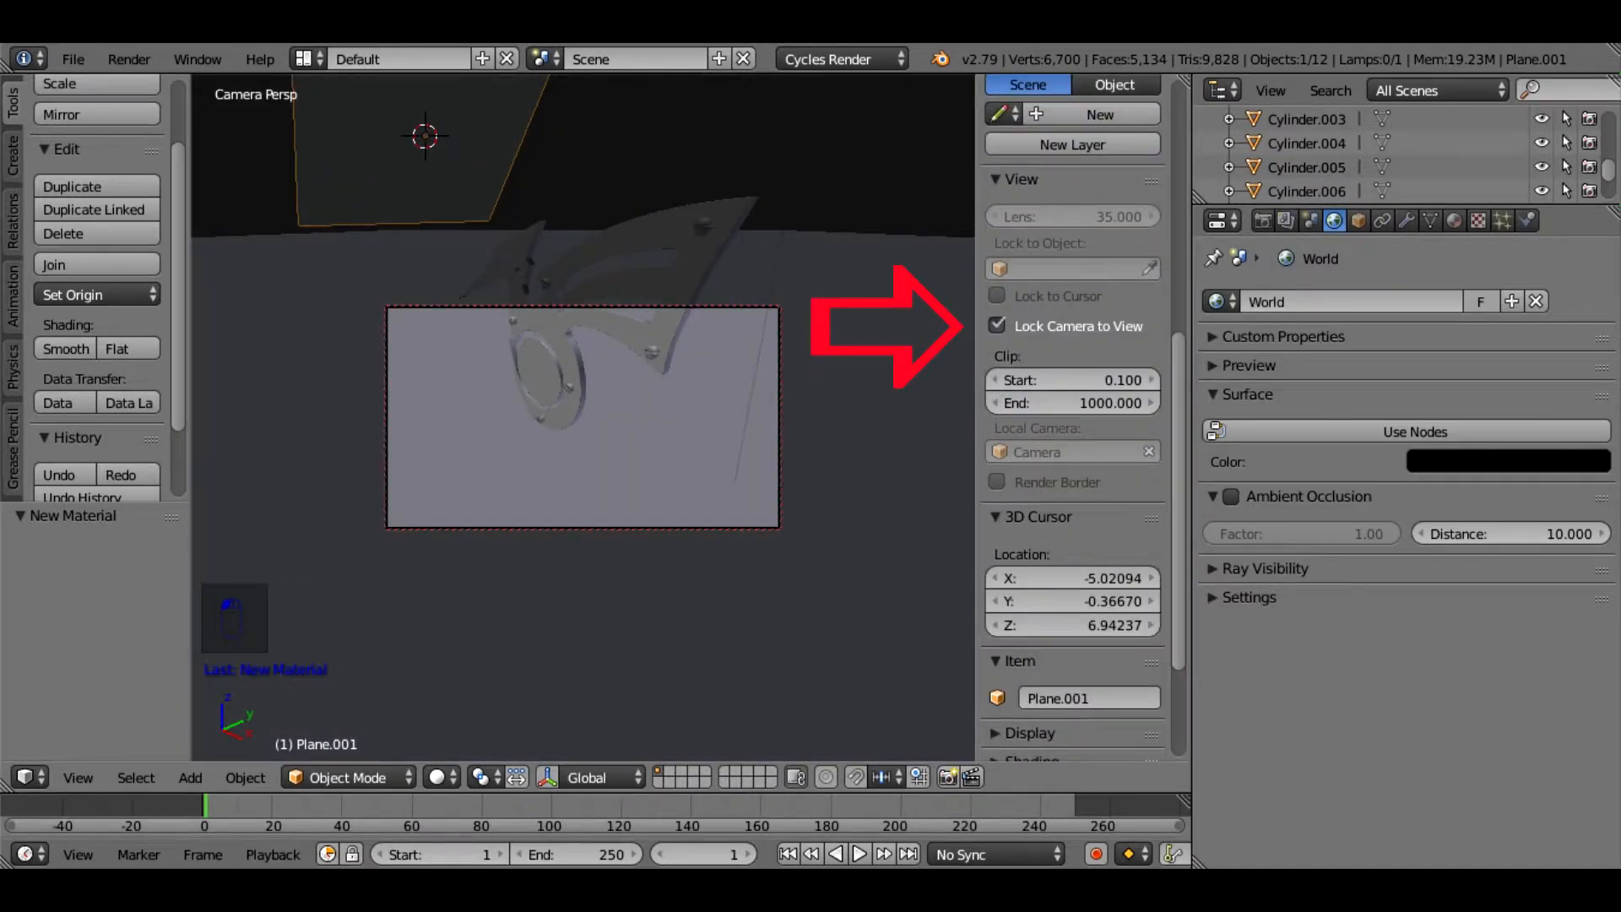
key("n")
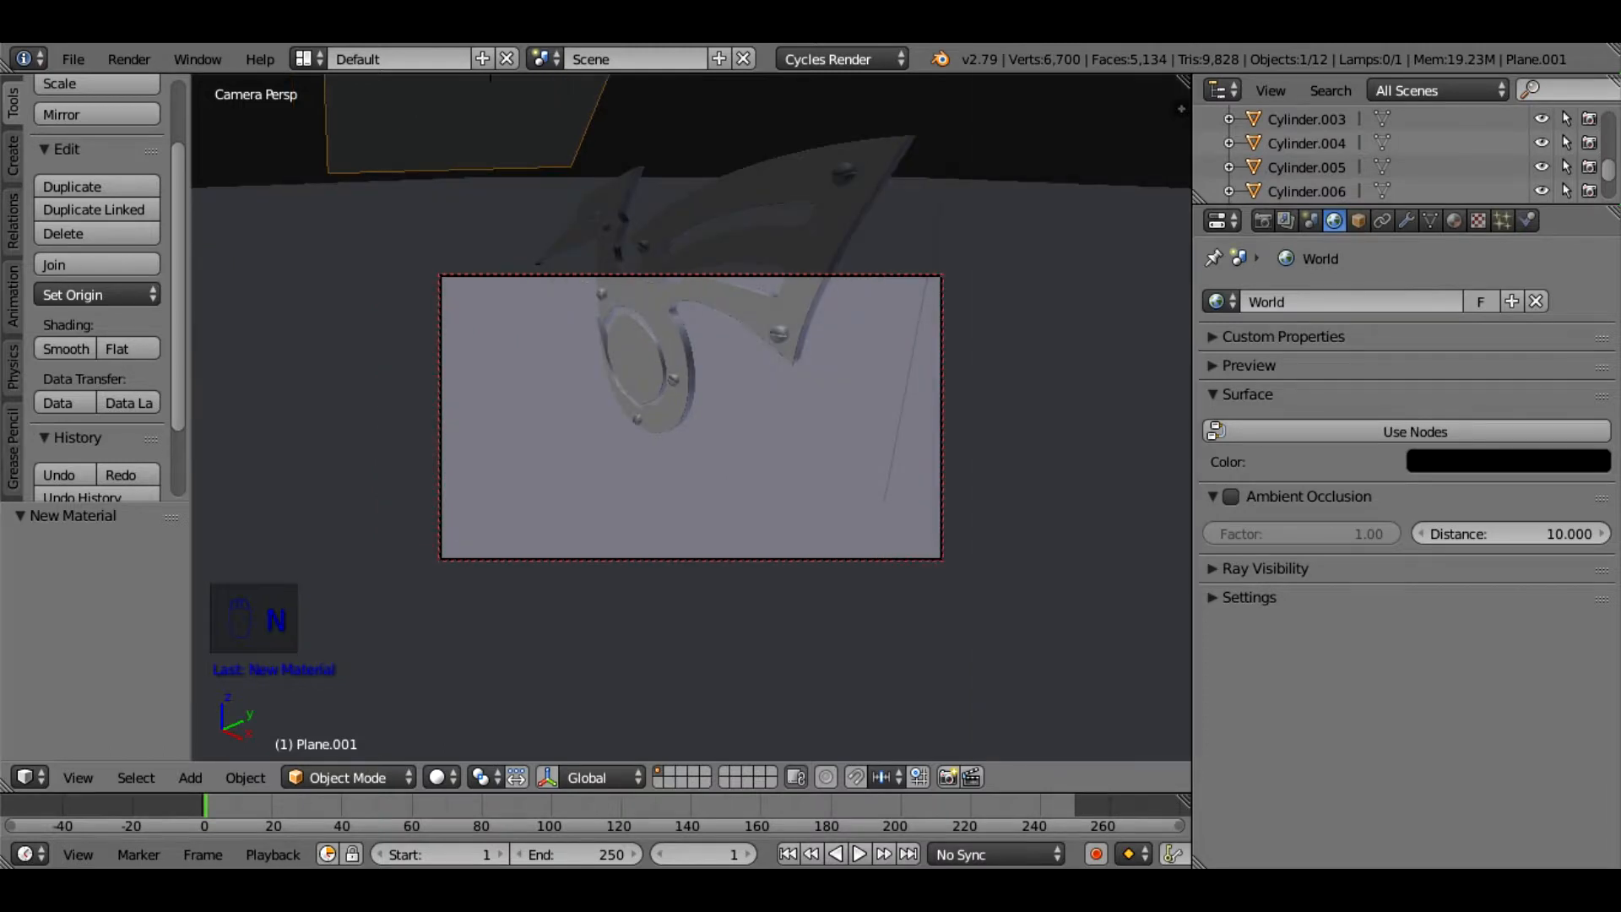
Reposition the camera to face the bird nearly head-on, with the whole bird inside the camera frame
middle_click_drag(691, 418, 728, 427)
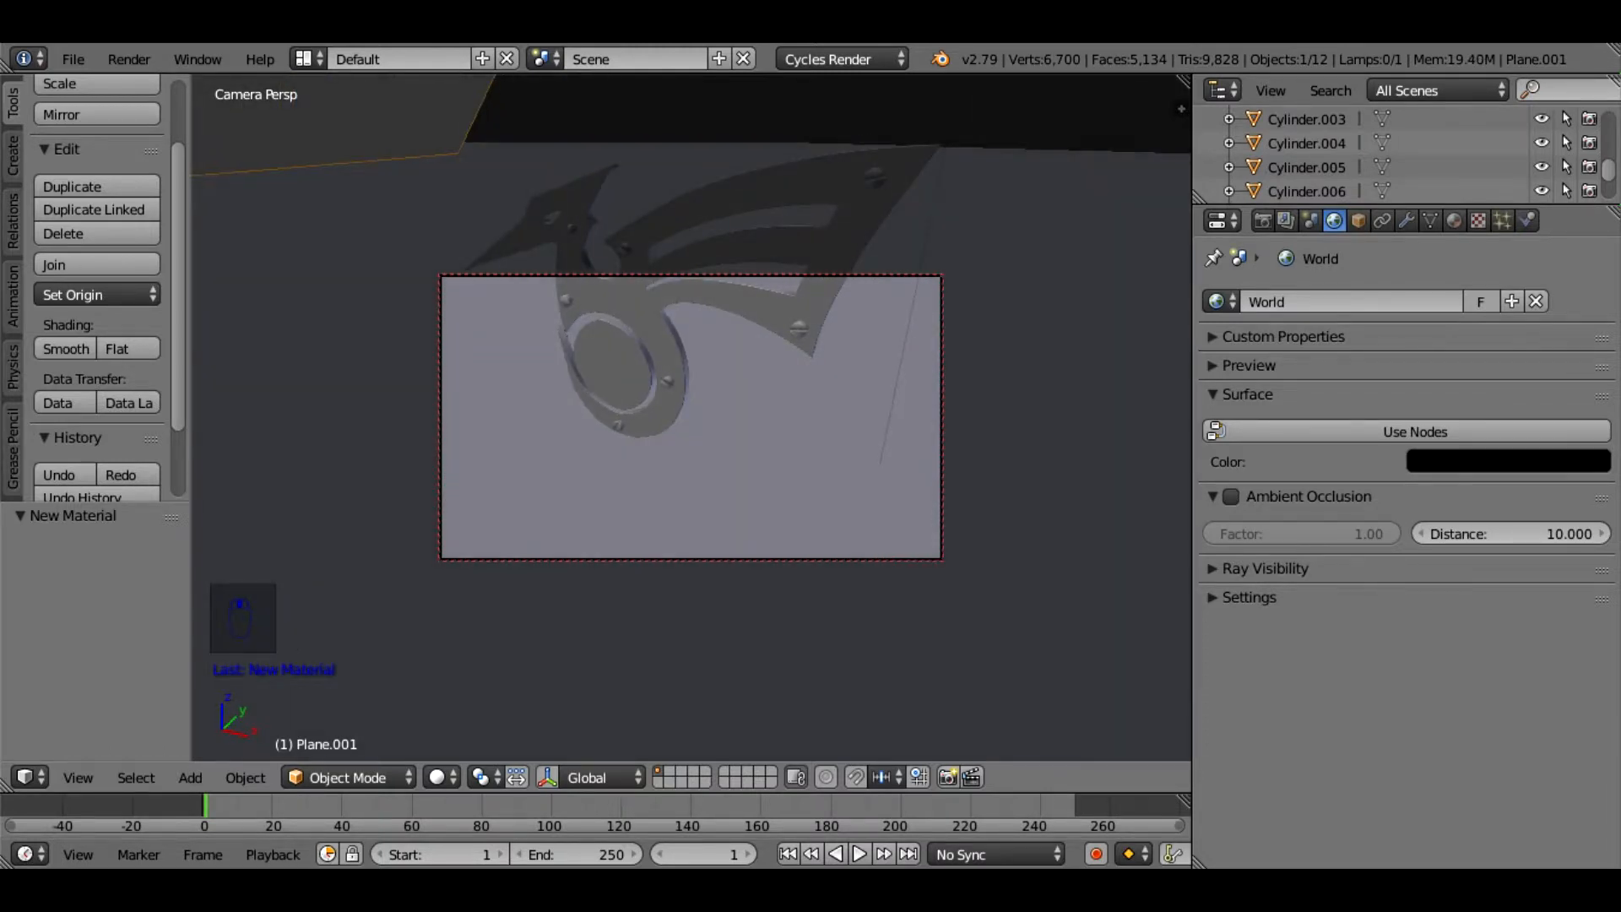
middle_click_drag(690, 417, 691, 390)
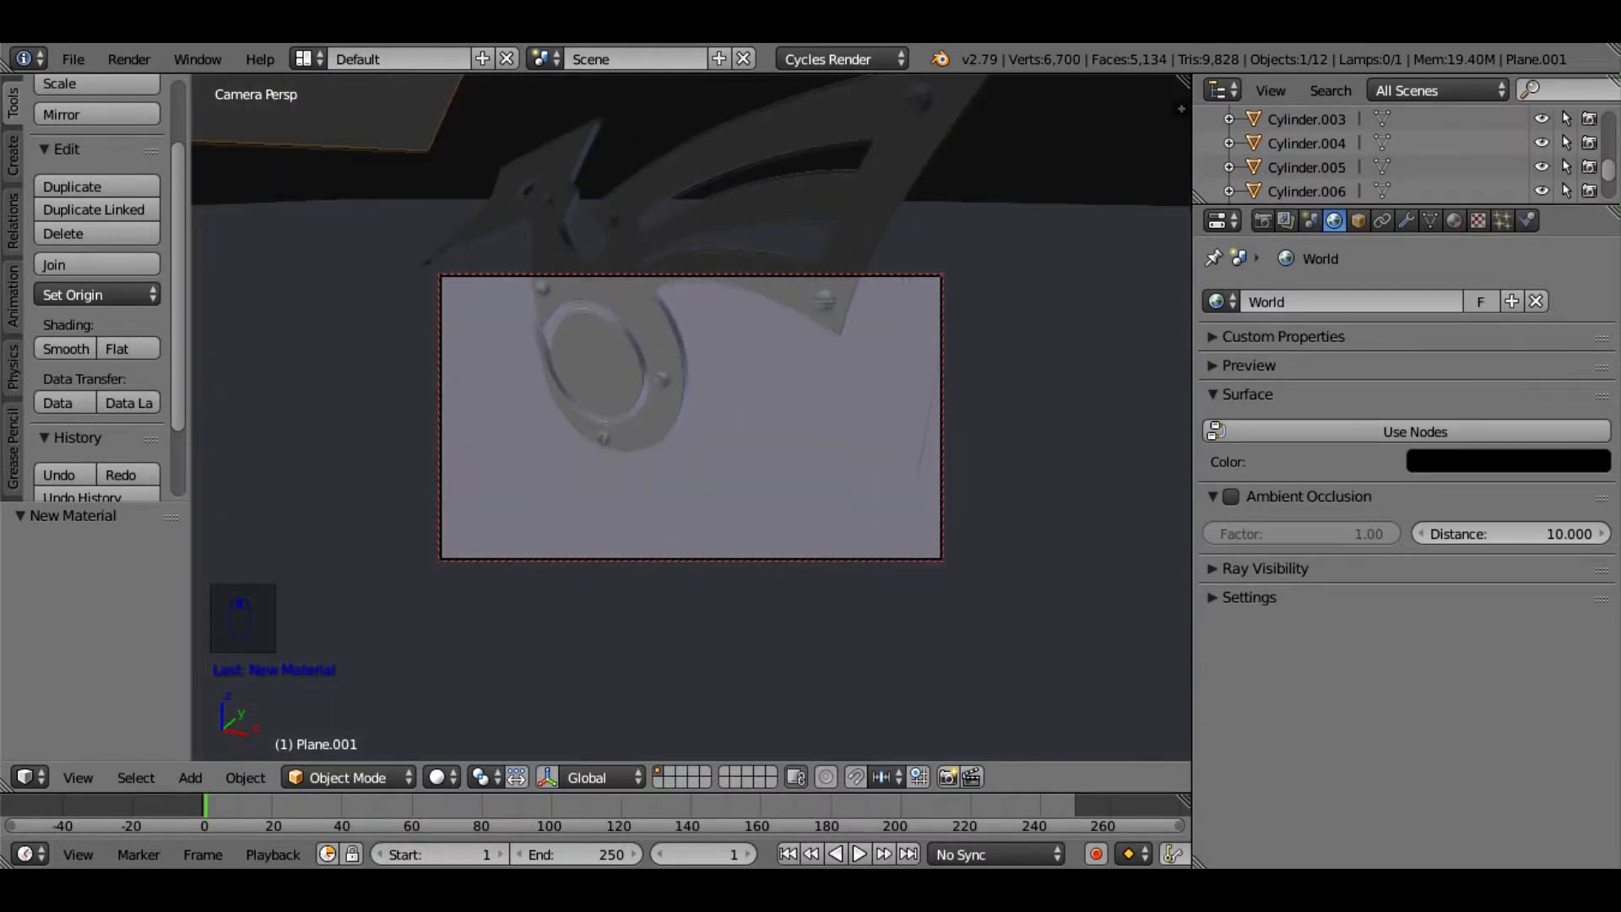
middle_click_drag(690, 377, 685, 478, "shift")
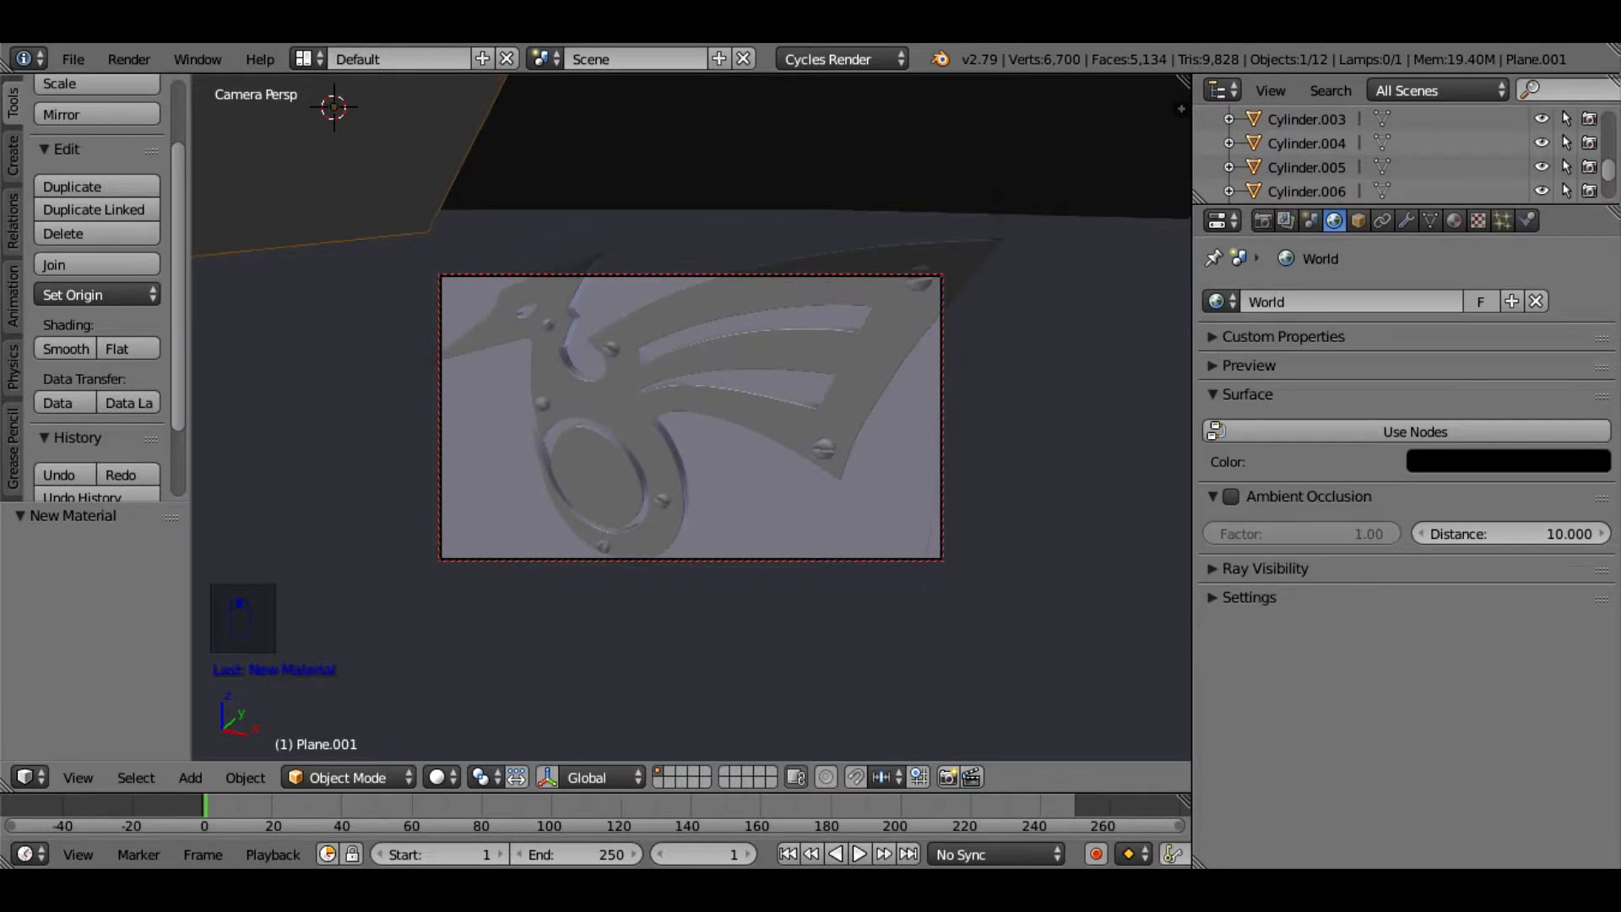
middle_click_drag(691, 417, 727, 422)
scroll(690, 417, "down", 3)
scroll(691, 417, "up", 1)
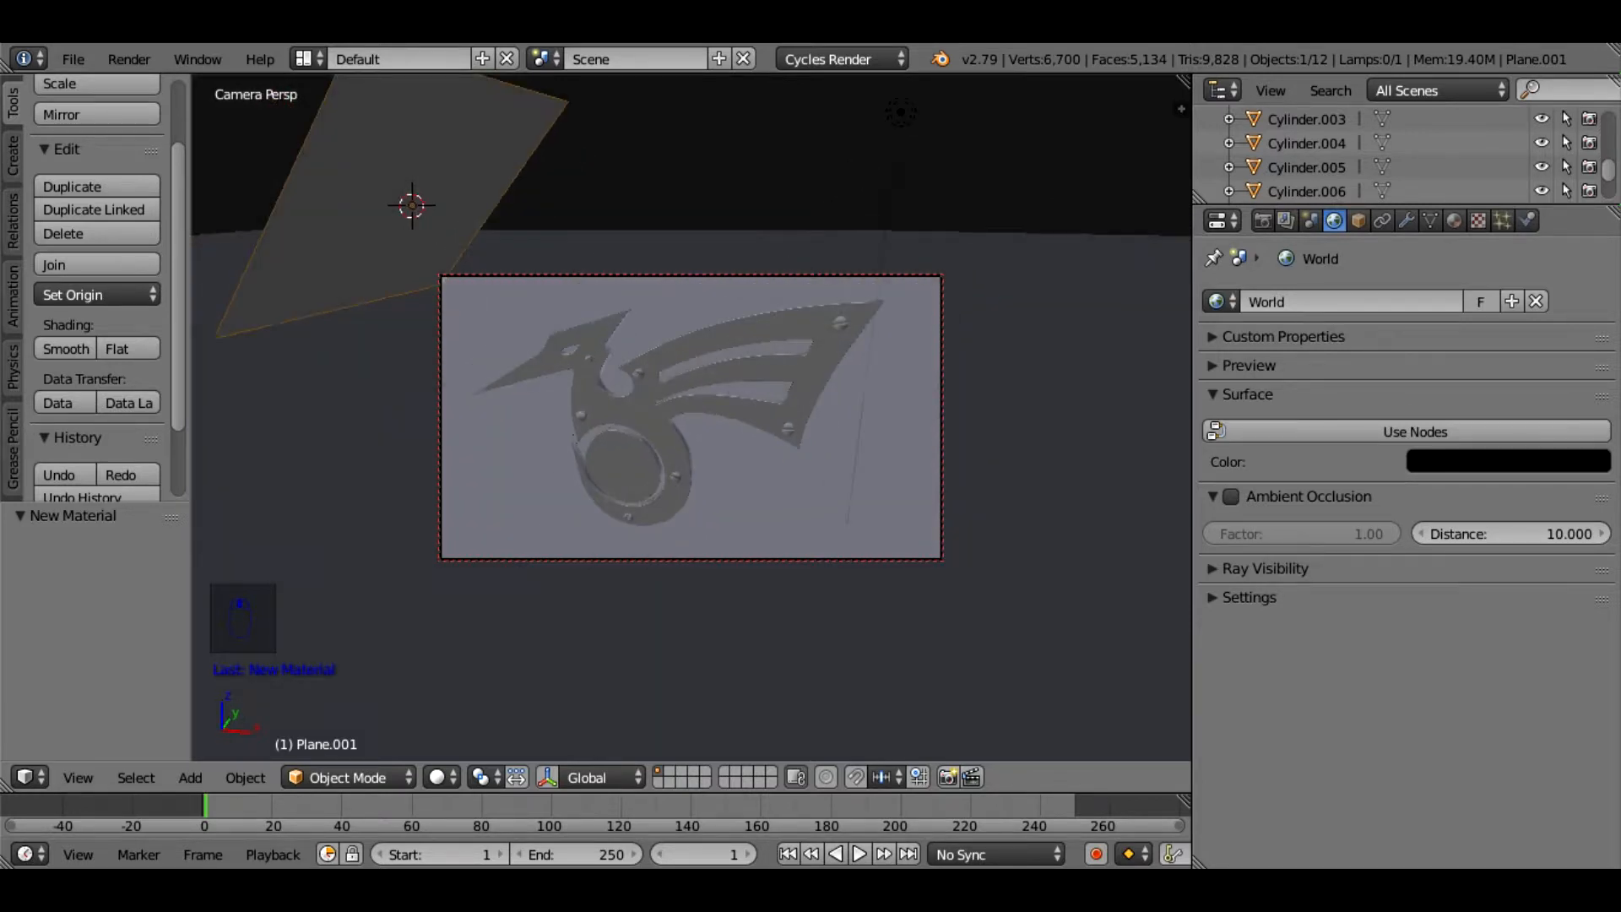
scroll(690, 417, "up", 1)
scroll(691, 417, "down", 1)
middle_click_drag(691, 417, 689, 400, "shift")
scroll(691, 417, "up", 1)
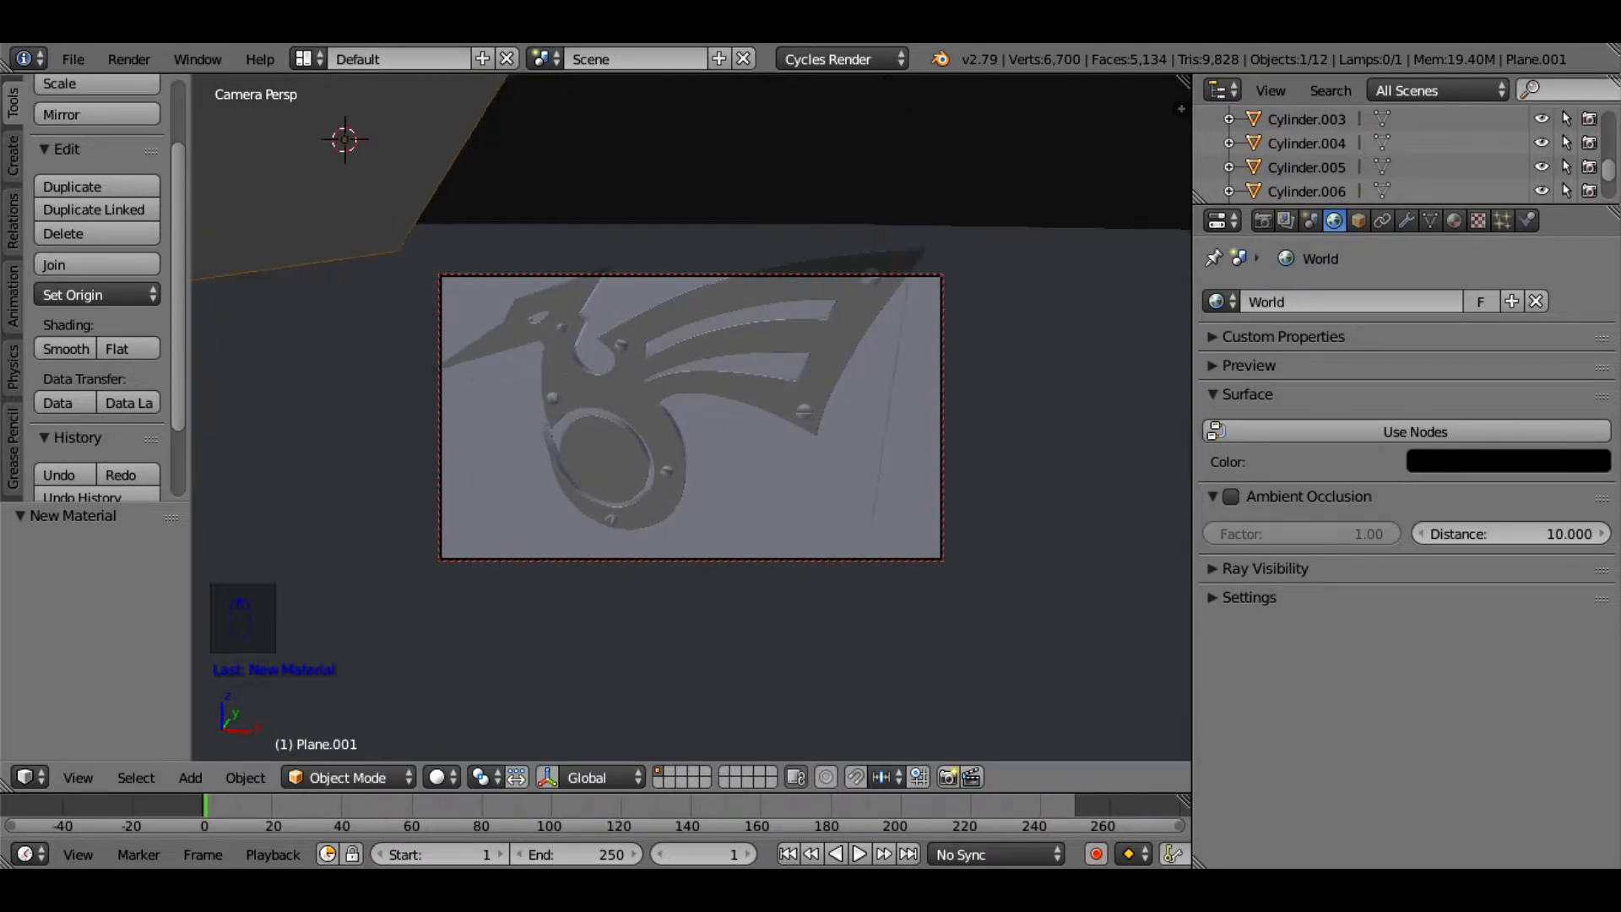
scroll(690, 417, "down", 2)
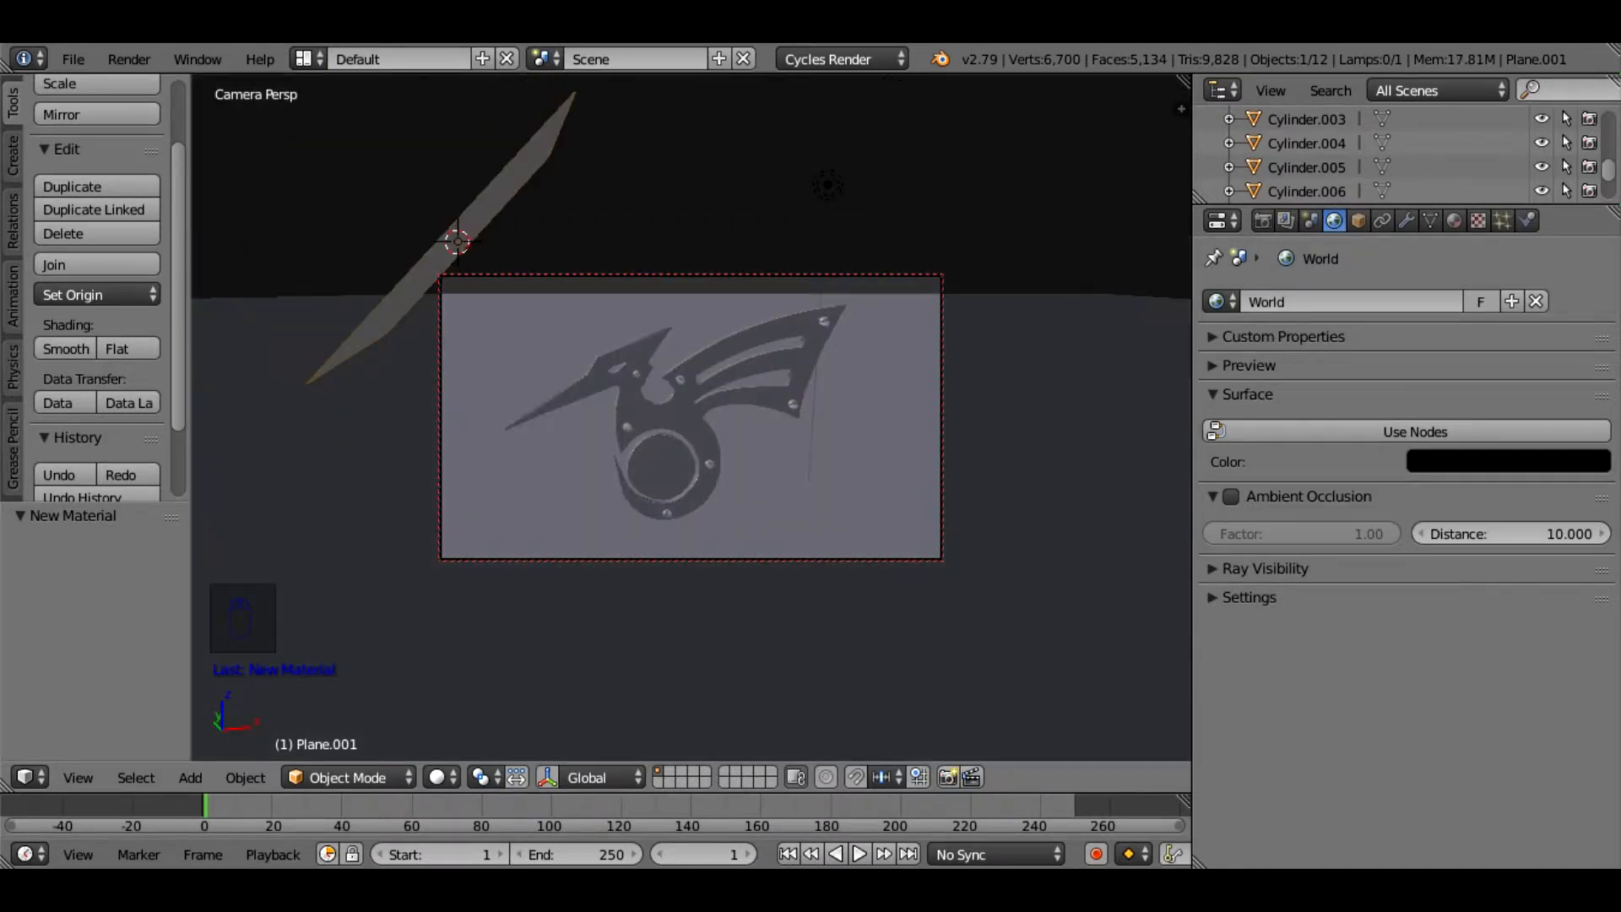
scroll(691, 417, "up", 2)
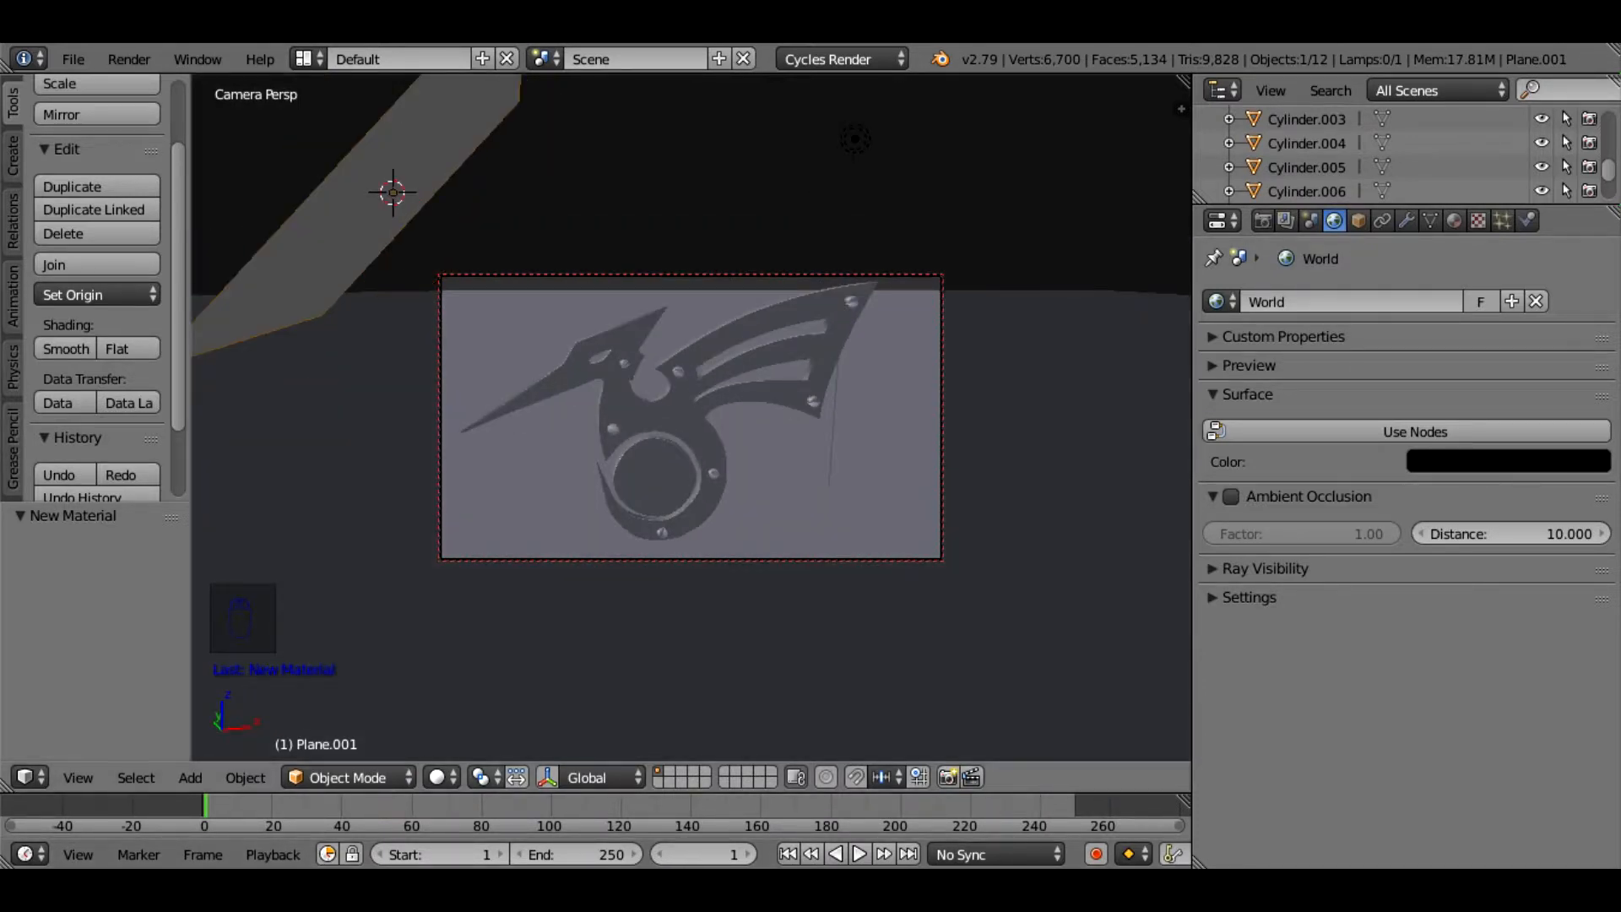
Preview the lighting in Rendered shading, lower the camera angle slightly, and return to Solid shading
left_click(441, 777)
left_click(486, 616)
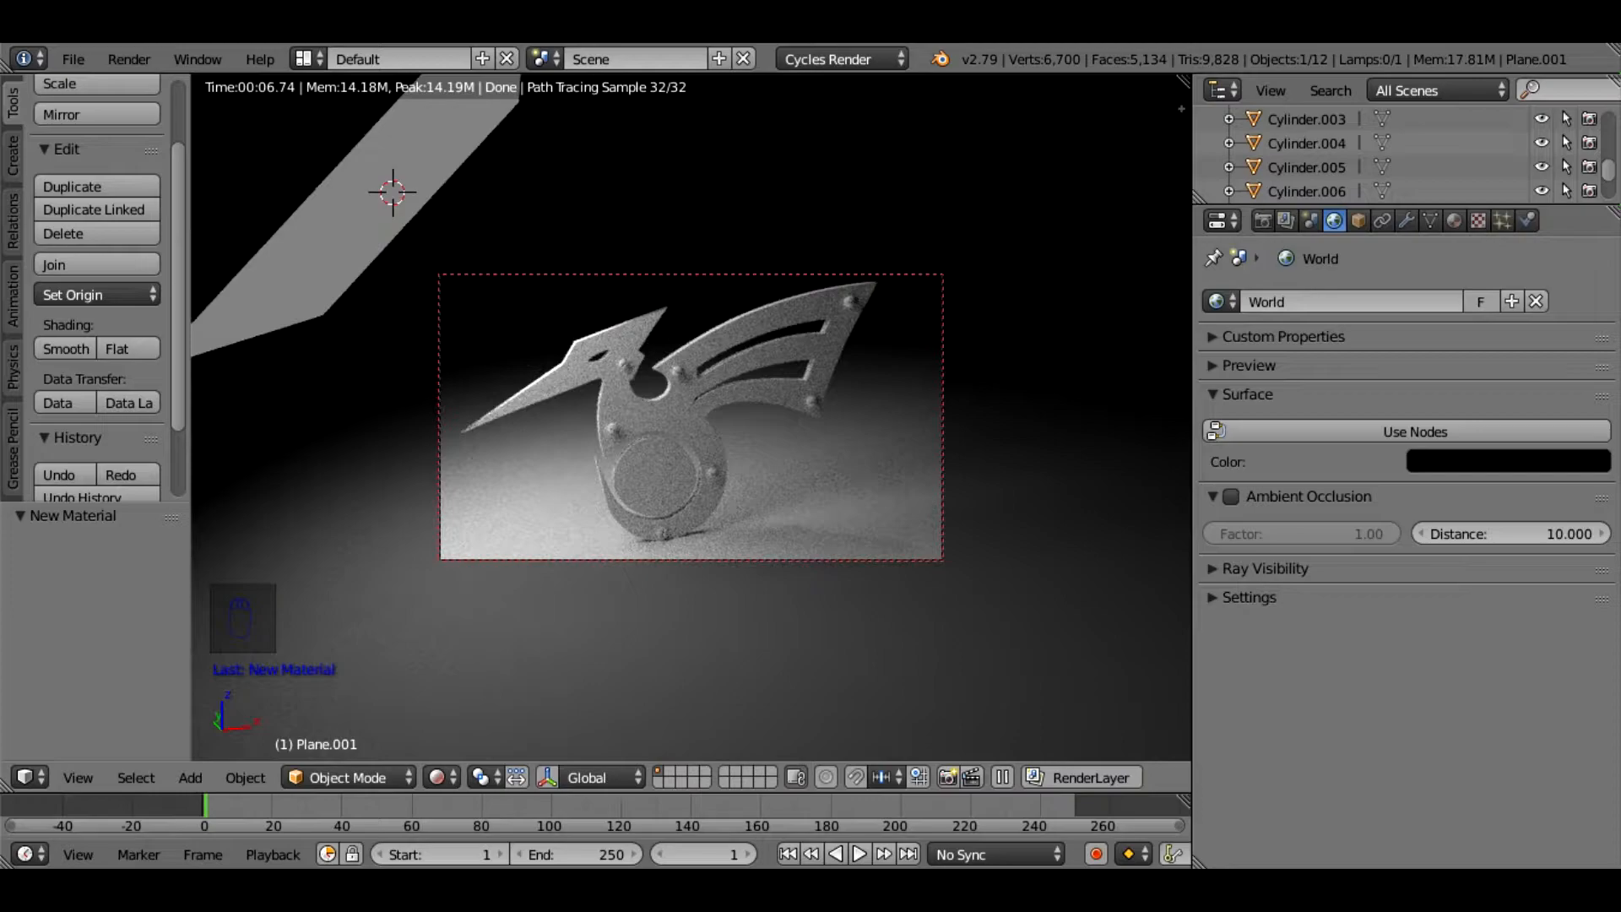
middle_click_drag(691, 417, 657, 417)
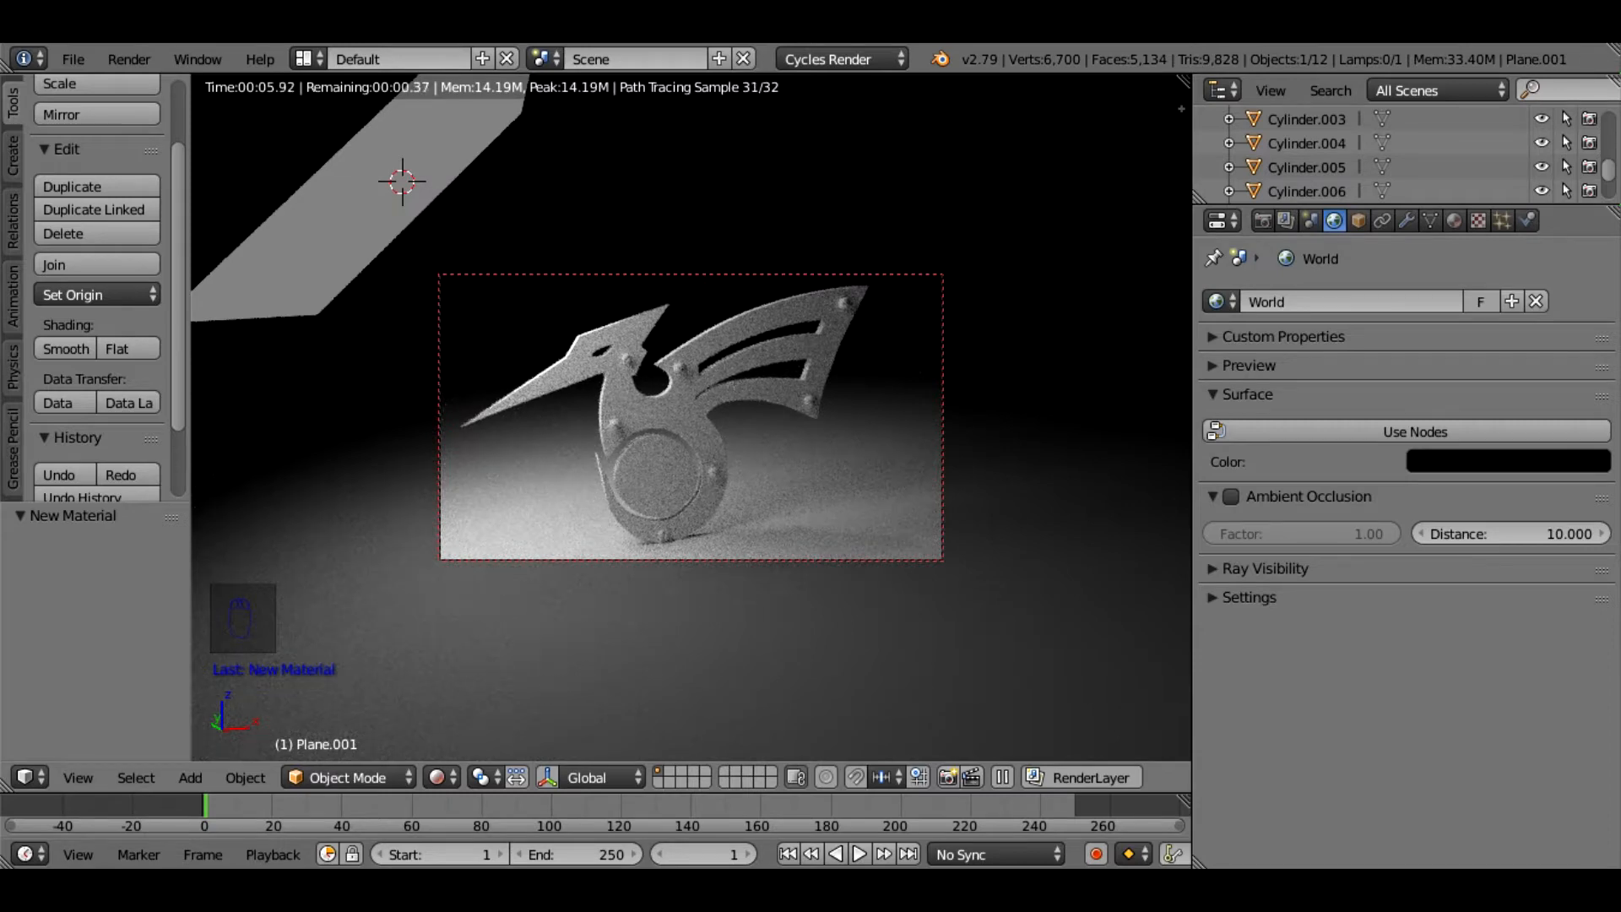
left_click(437, 777)
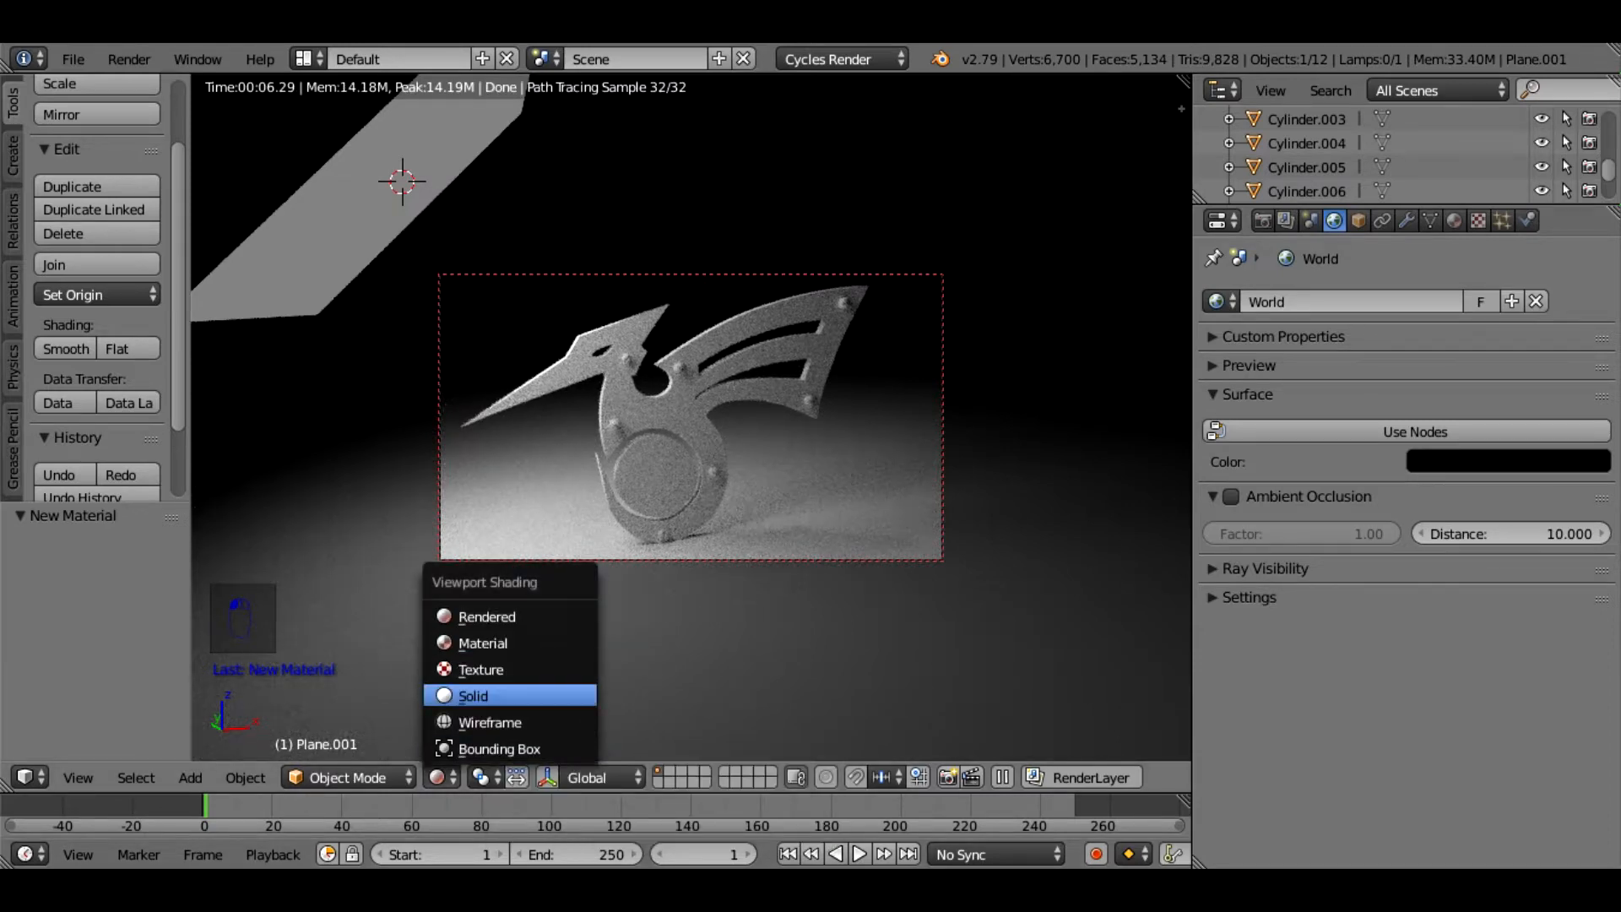
left_click(473, 696)
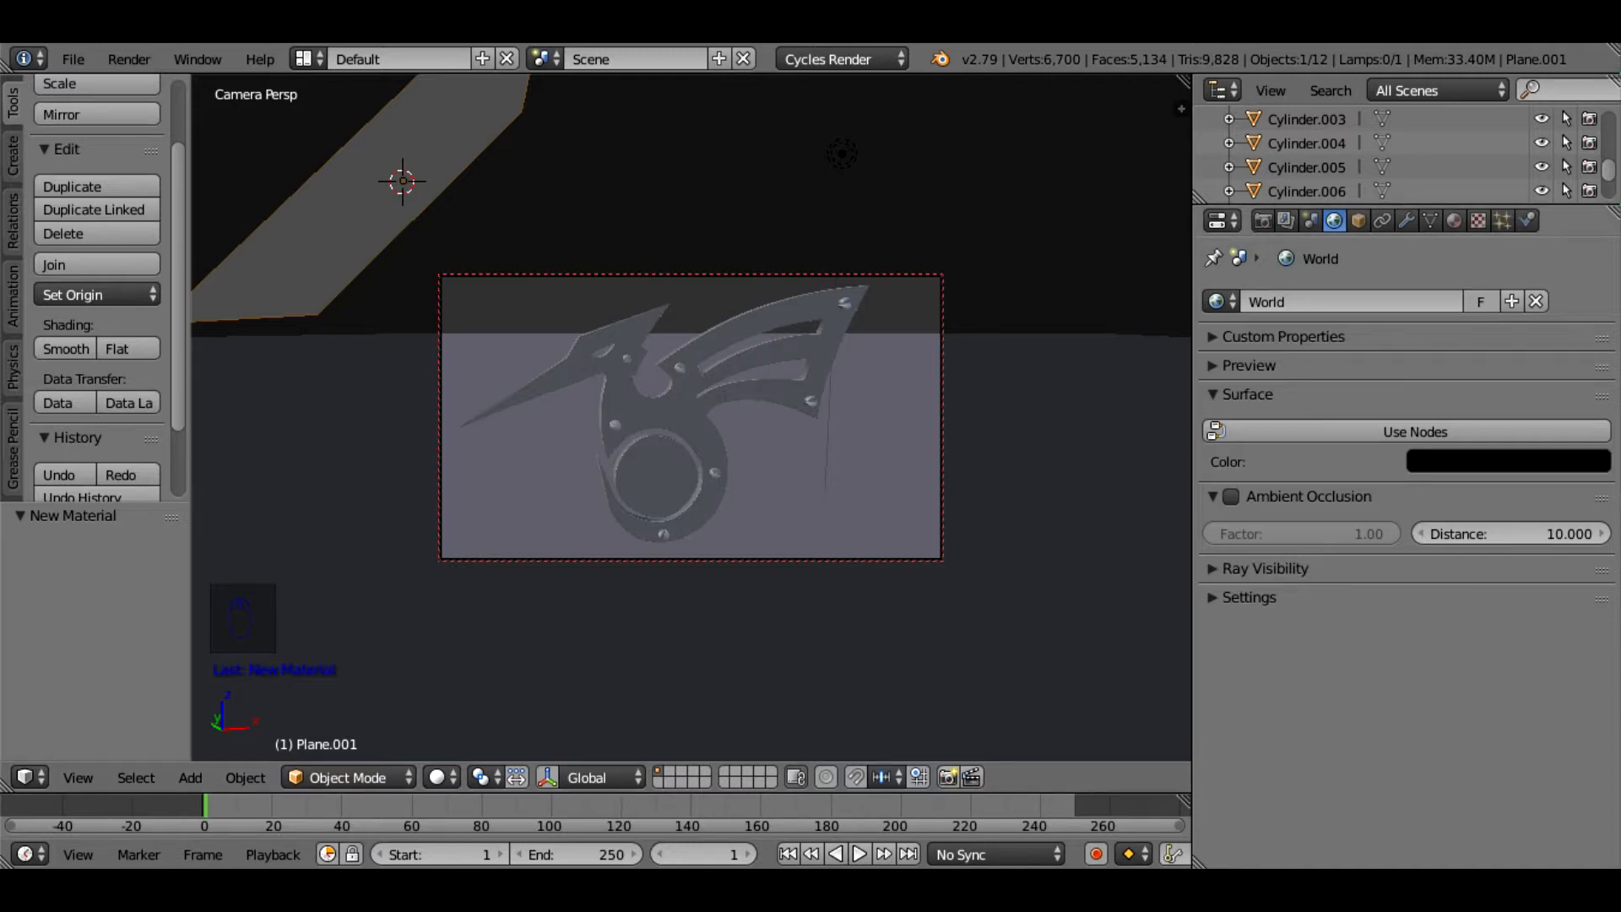
Set the render sampling to 500 samples
left_click(1263, 221)
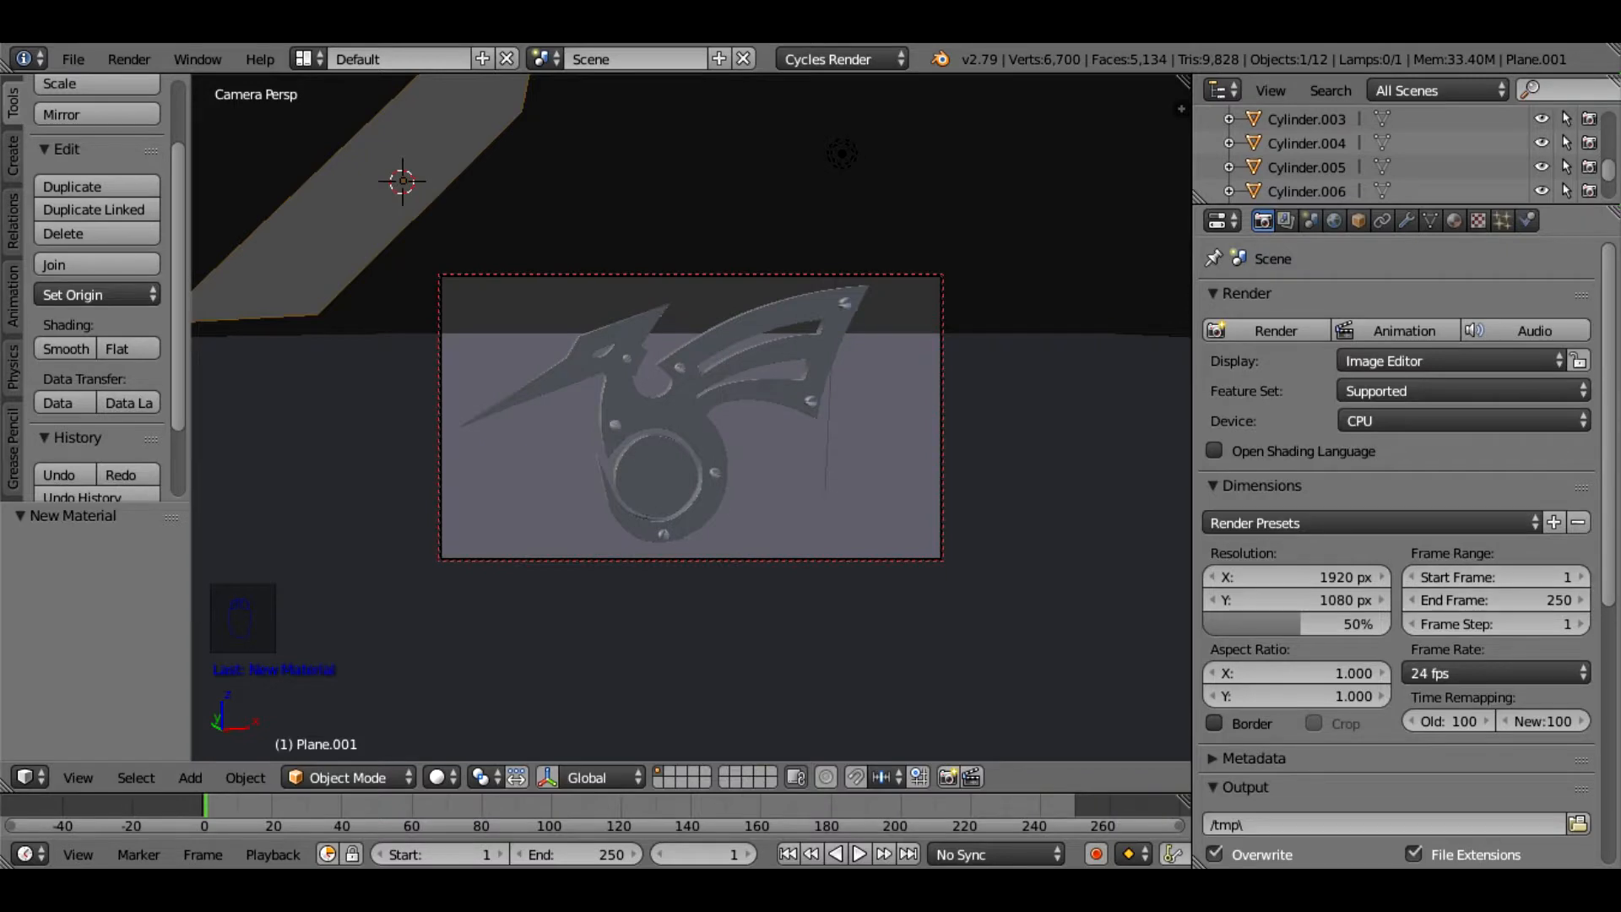
scroll(1397, 549, "down", 10)
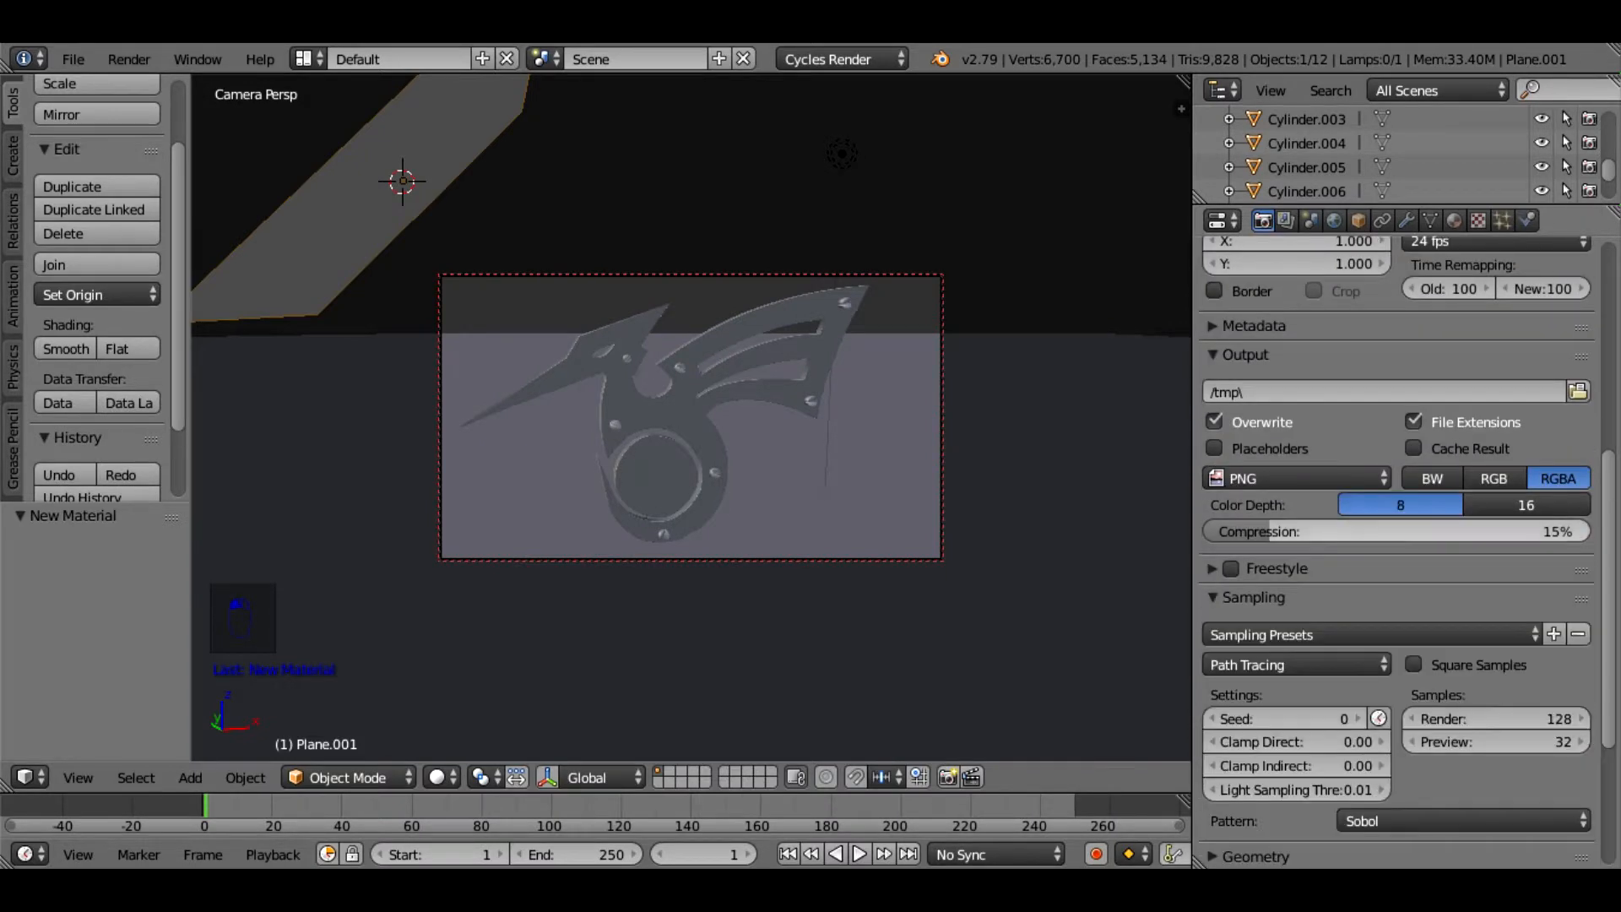
scroll(1398, 549, "down", 3)
left_click(1495, 574)
type("500")
key("Return")
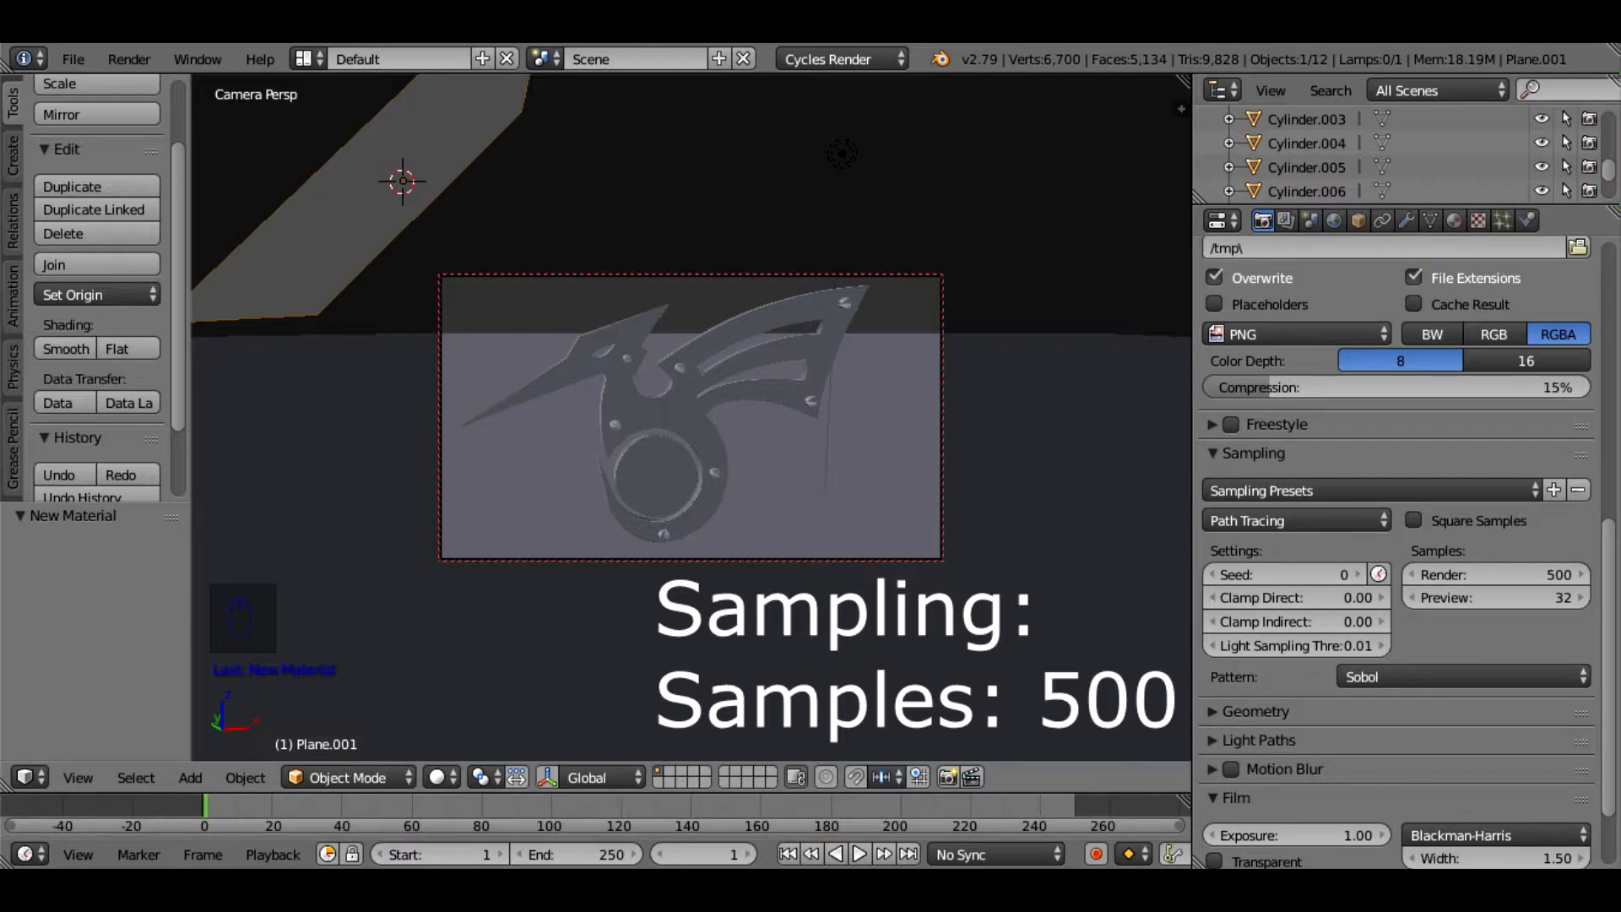
In front view, give the screw on the bird's head a new Glossy BSDF material with a roughness of 0.05
right_click(626, 358)
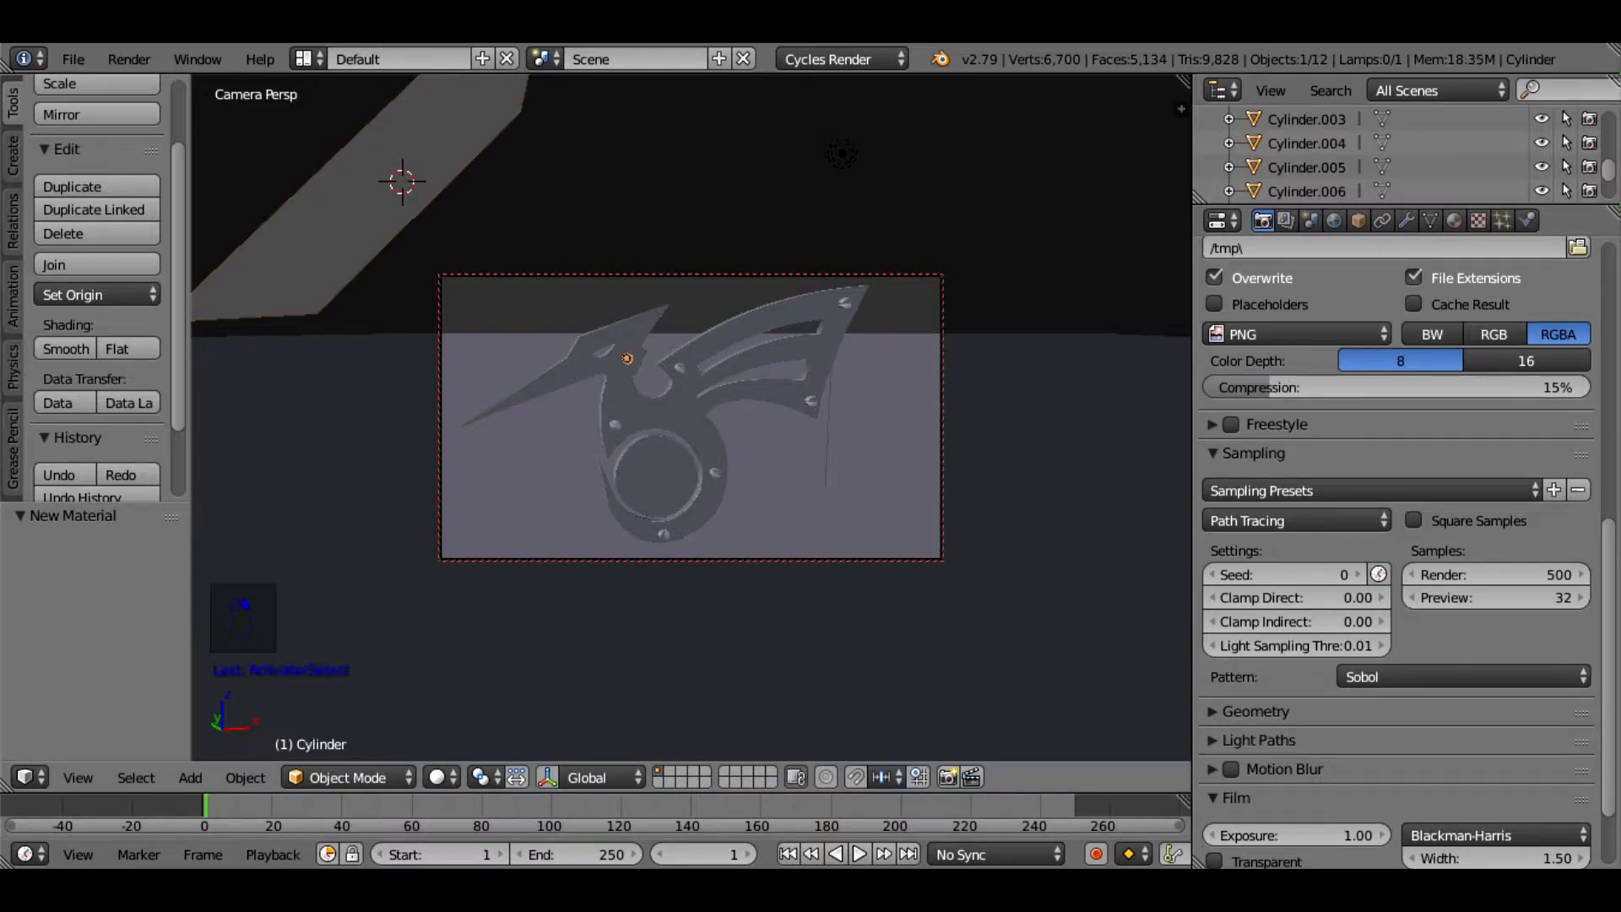
key("KP_1")
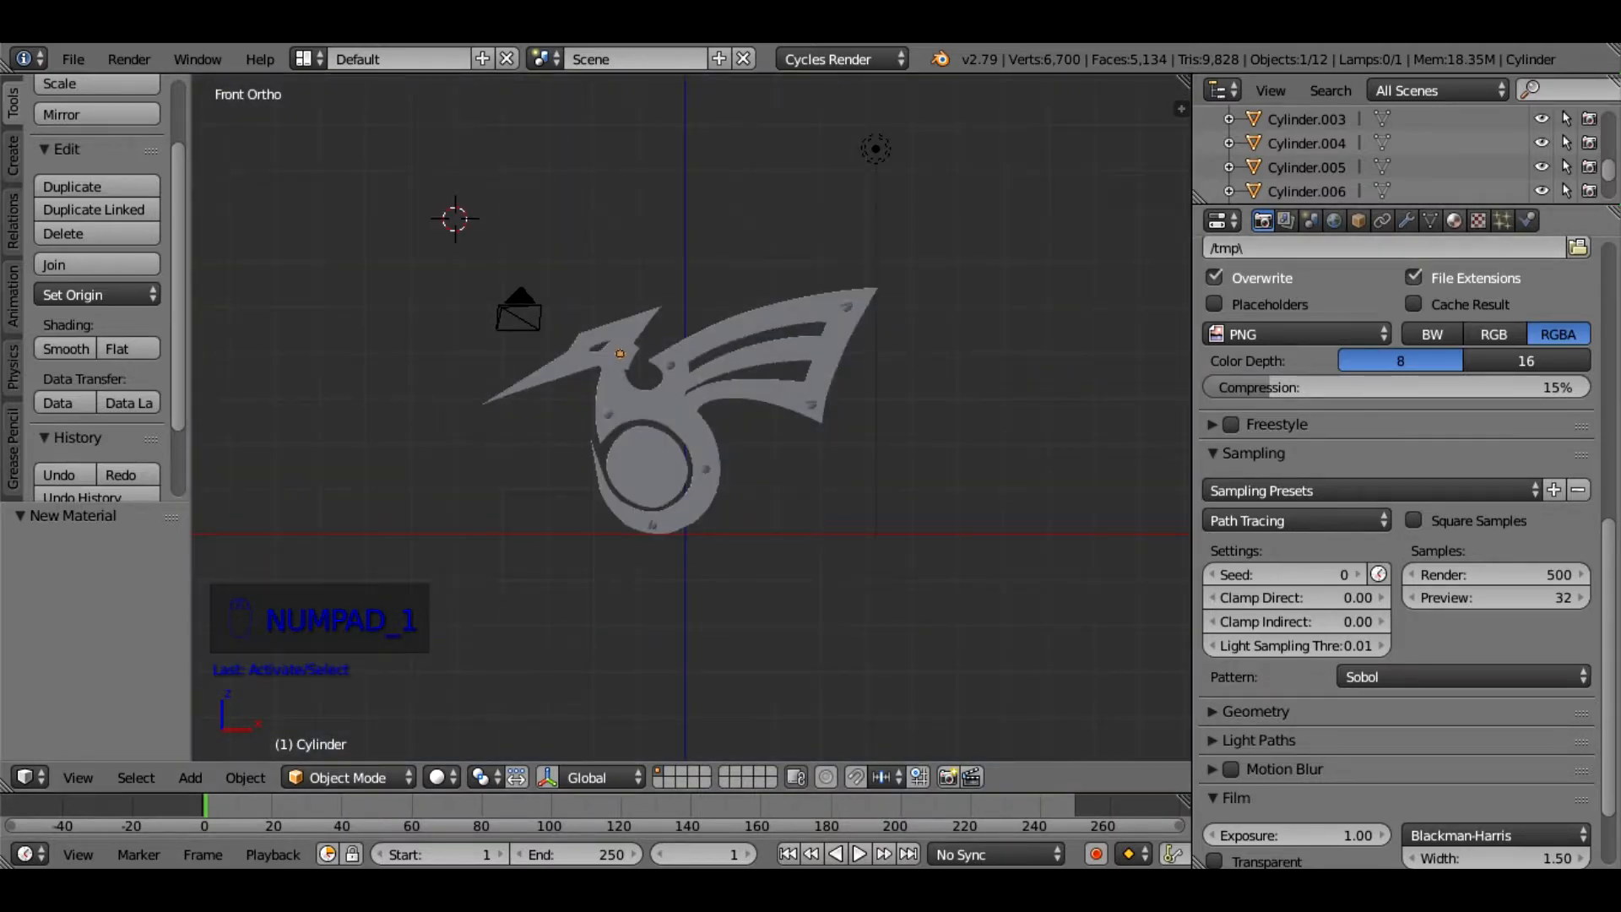
left_click(1454, 220)
left_click(1357, 372)
left_click(1479, 509)
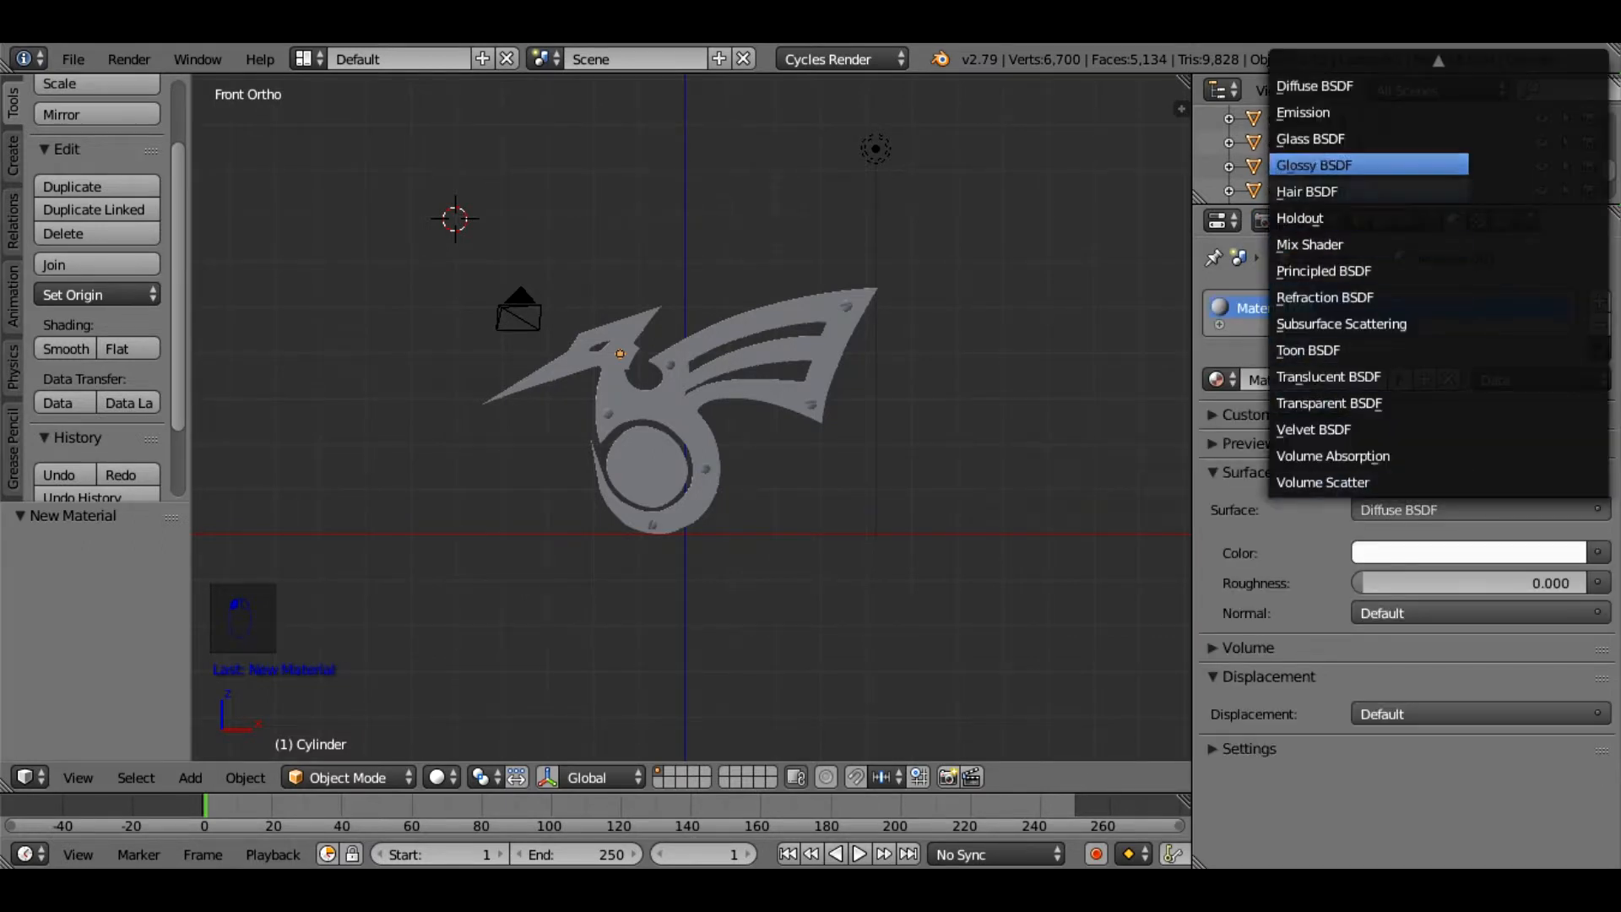
left_click(1368, 164)
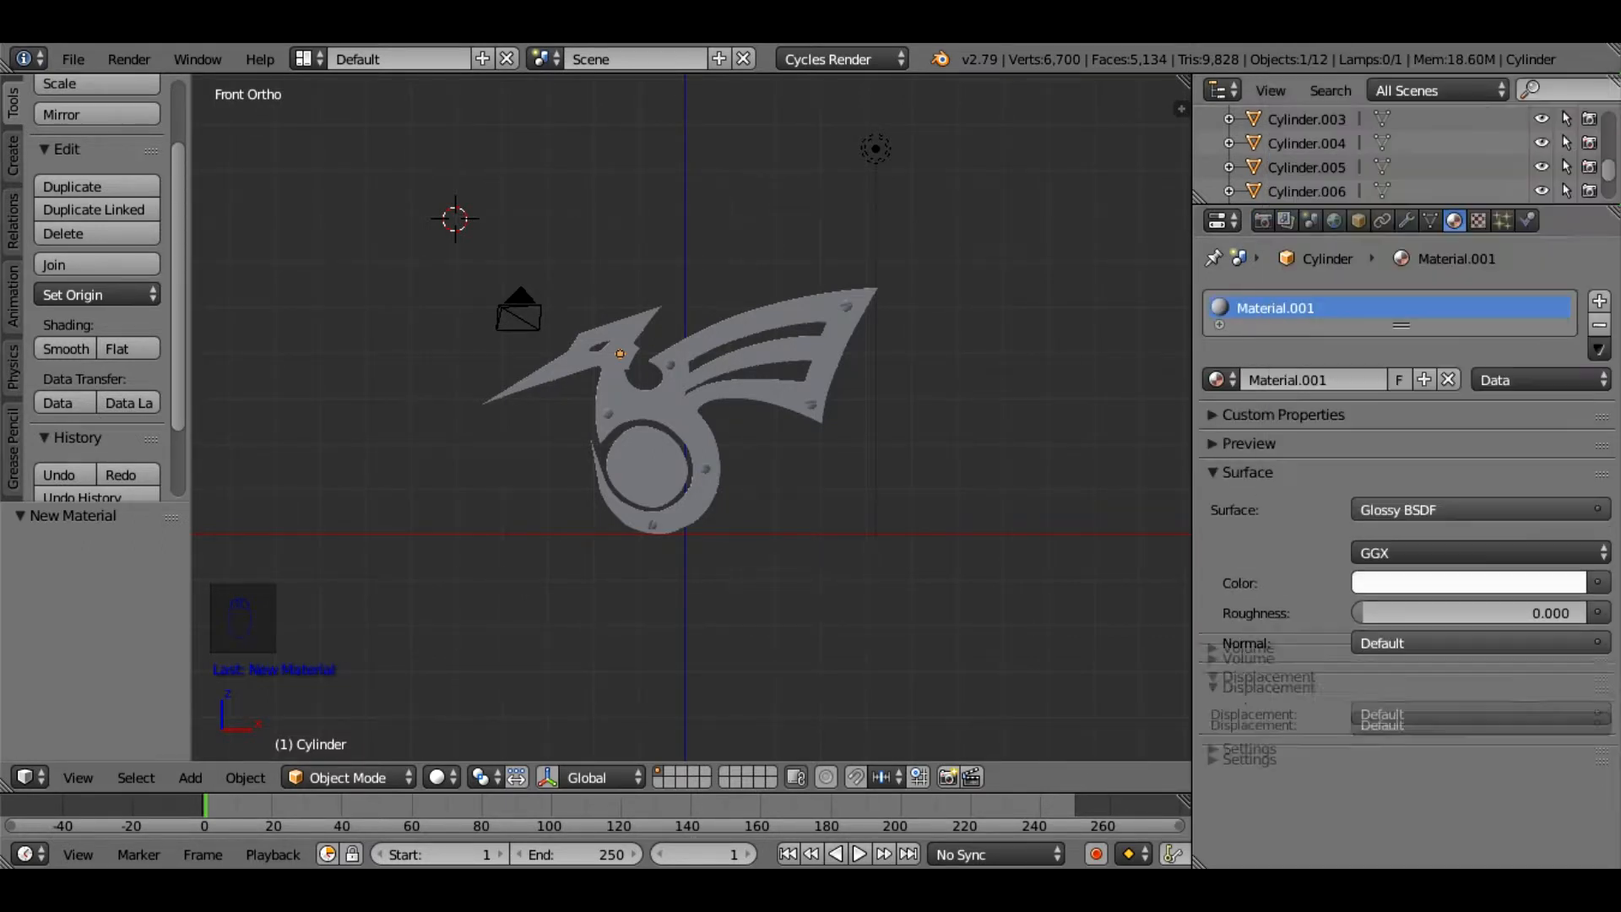
left_click(1470, 613)
type(".")
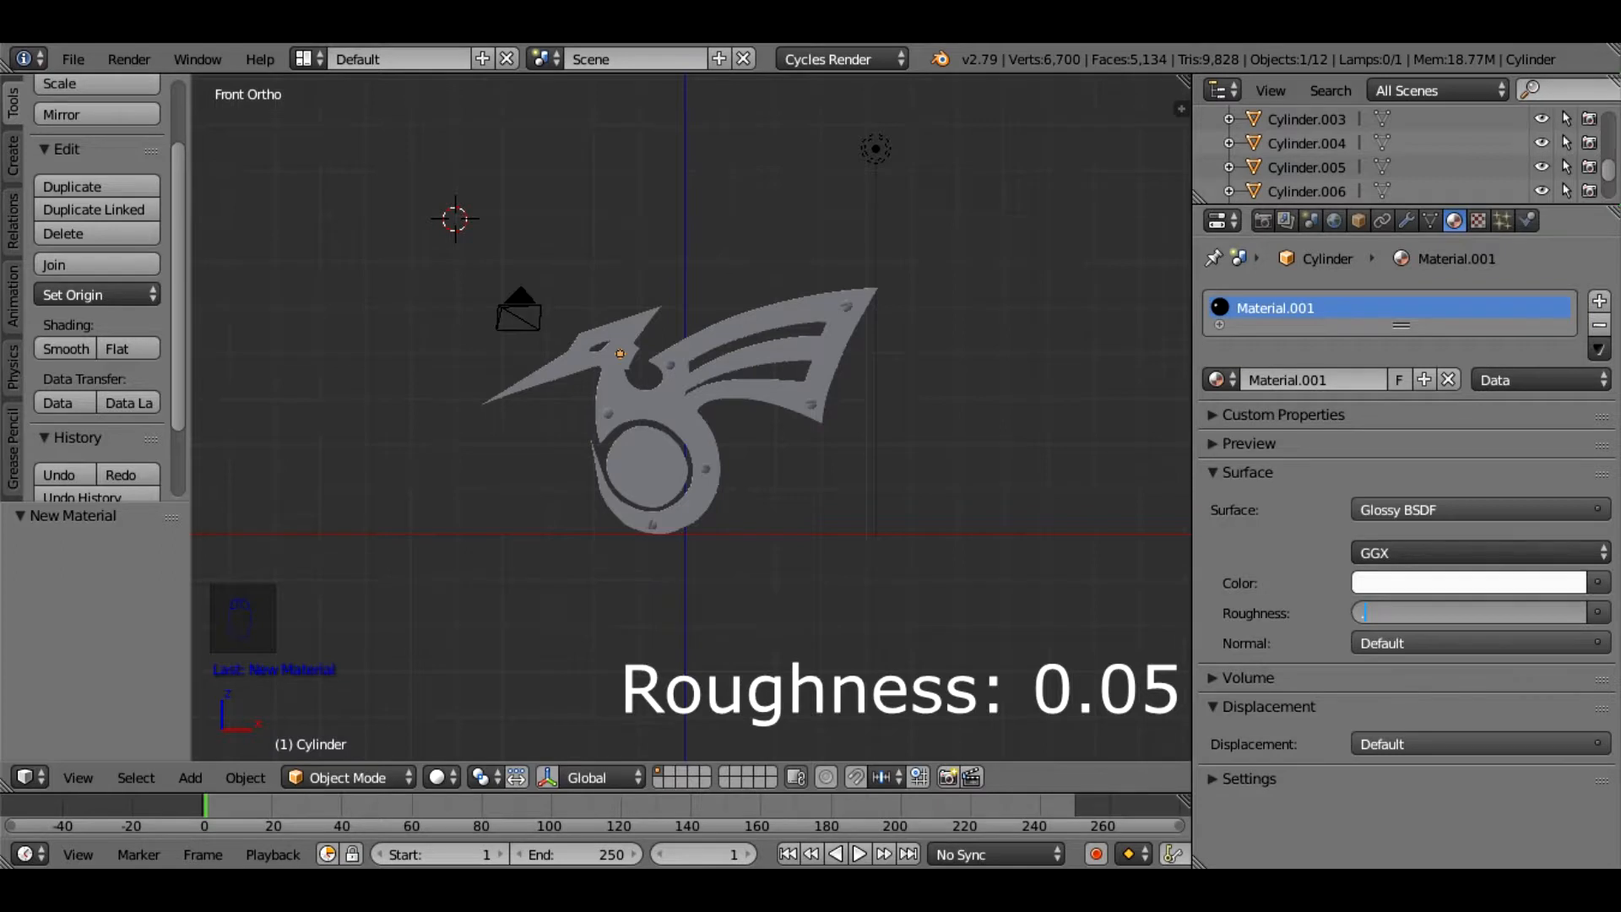
type("05")
key("Return")
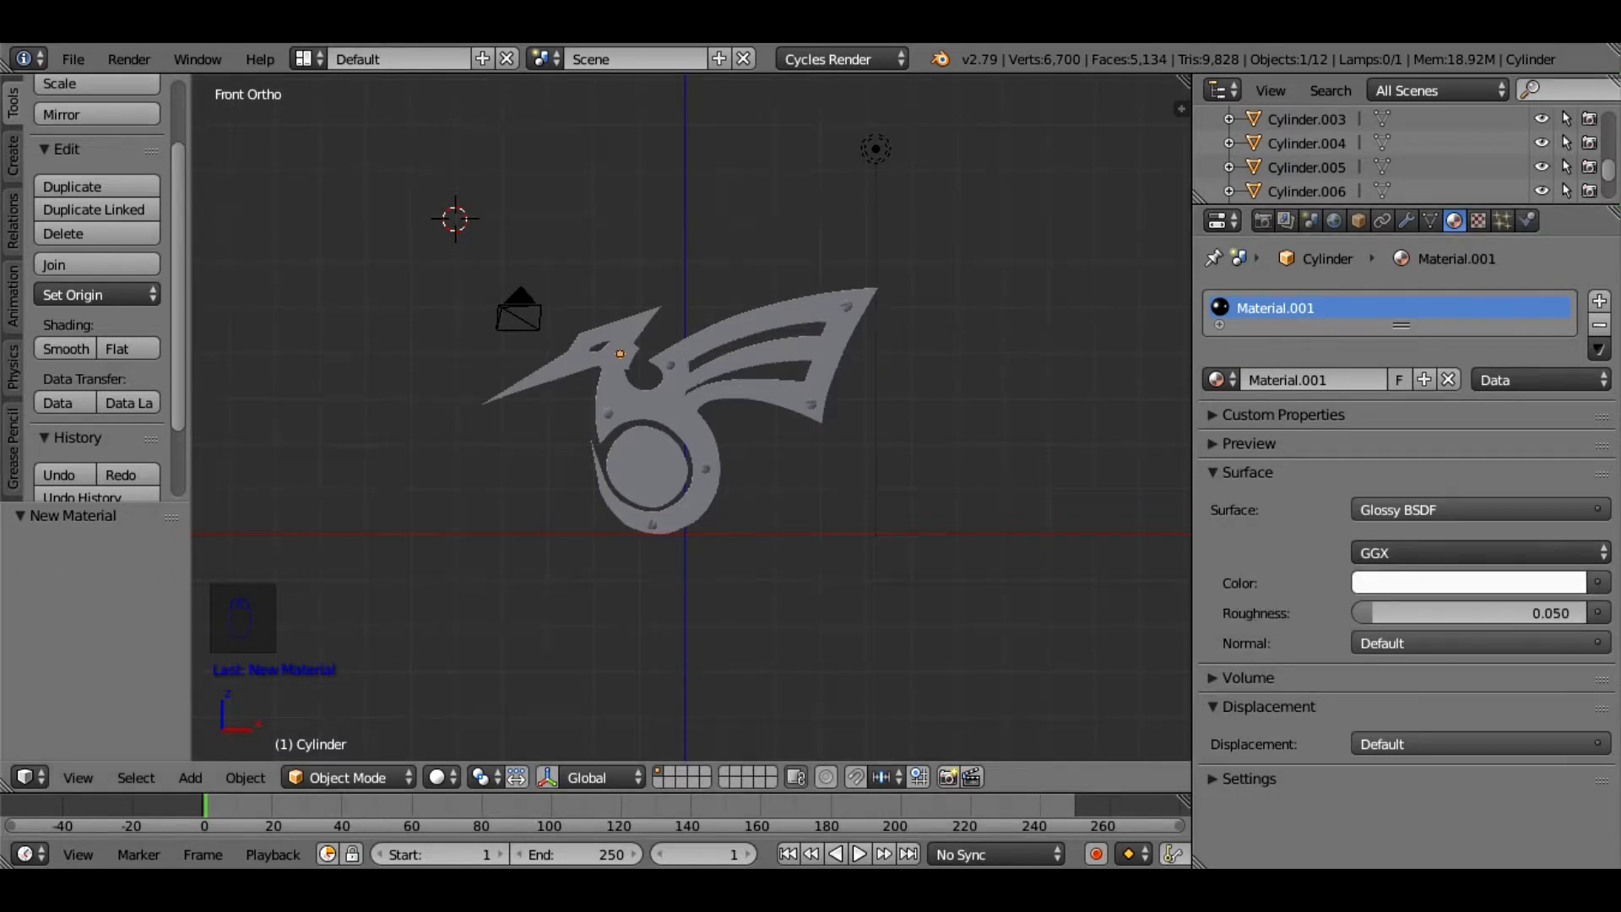
Assign the existing glossy Material.001 to the screw at the base of the bird's neck
left_click(612, 409)
left_click(1219, 376)
left_click(1283, 438)
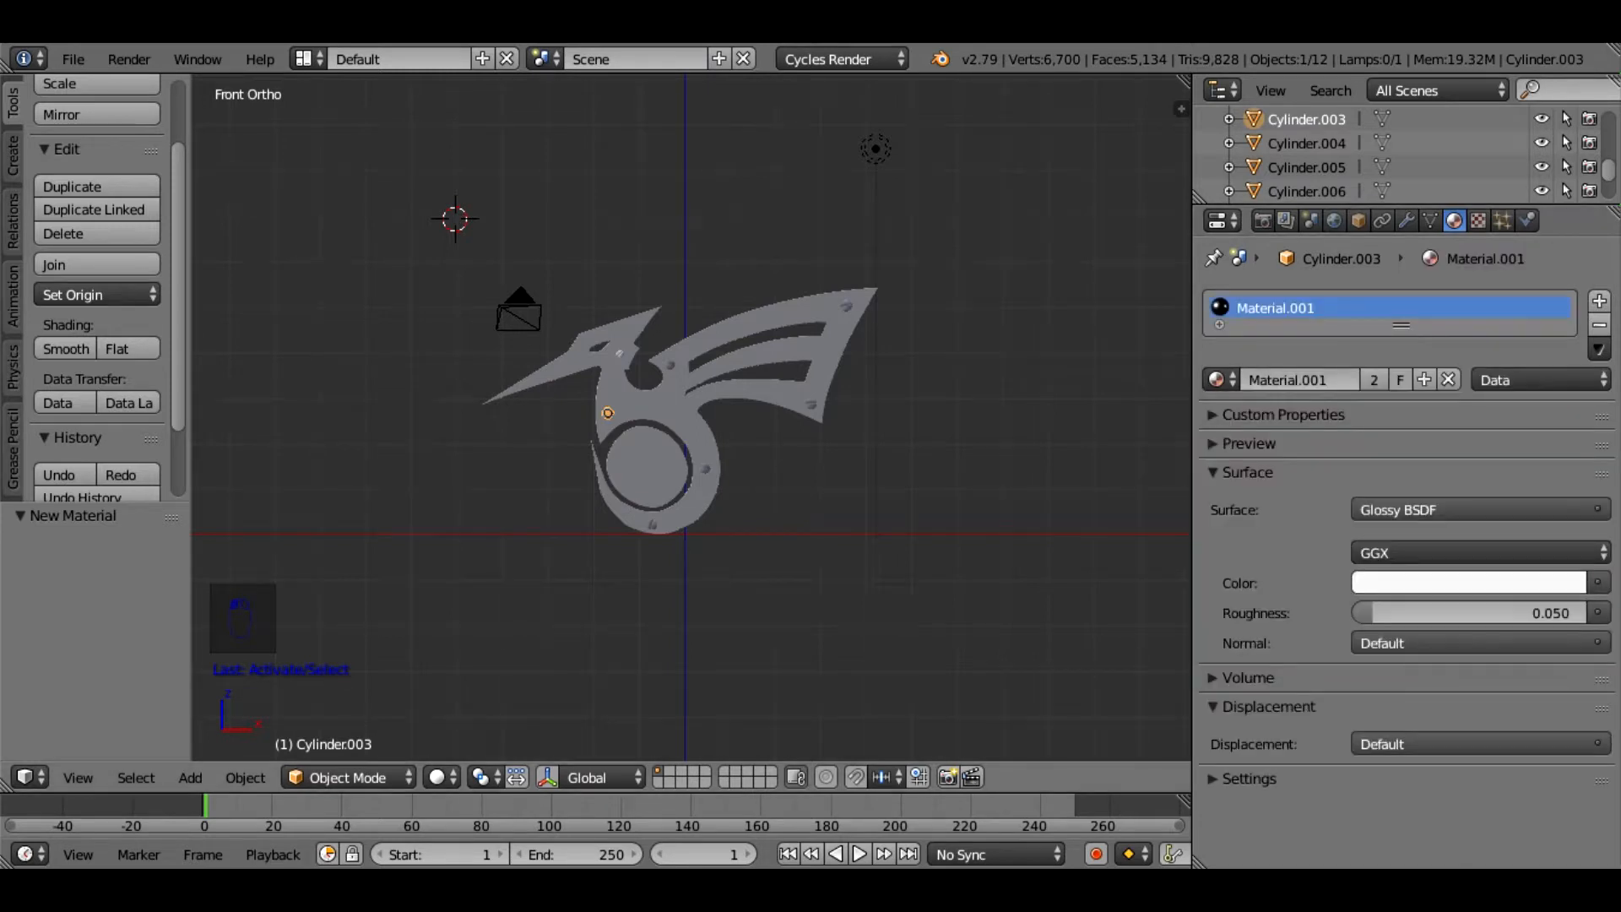
Assign the existing glossy Material.001 to the three wing screws: at the wing's base, upper tip and lower tip
right_click(671, 365)
left_click(1219, 379)
left_click(1284, 438)
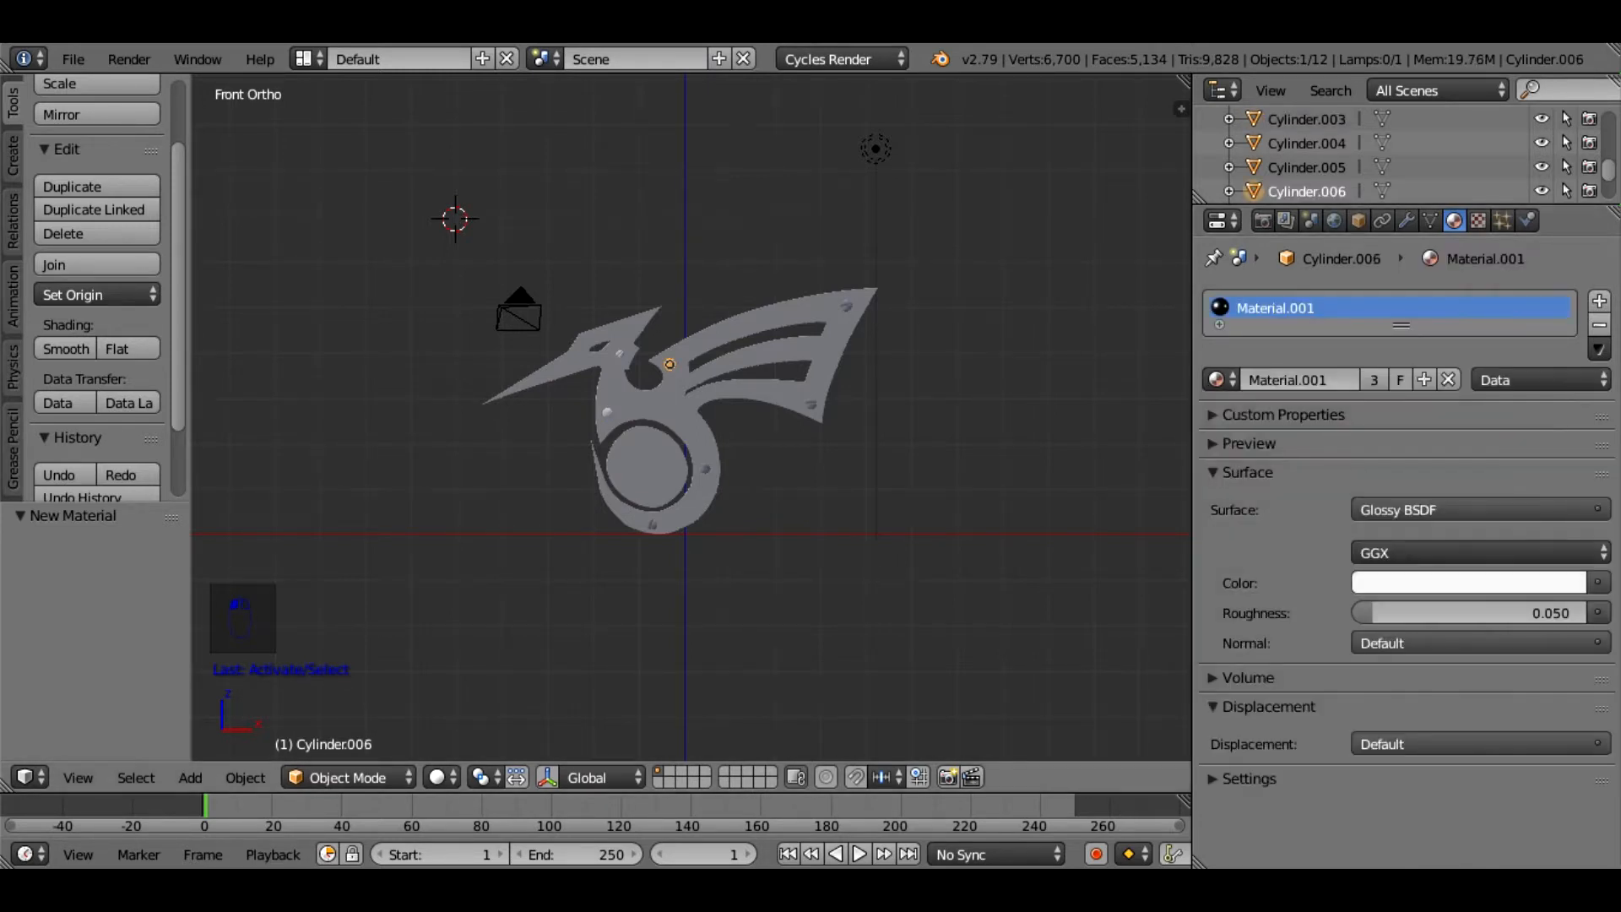
right_click(846, 306)
left_click(1219, 379)
left_click(1283, 441)
right_click(810, 404)
left_click(1220, 379)
left_click(1283, 438)
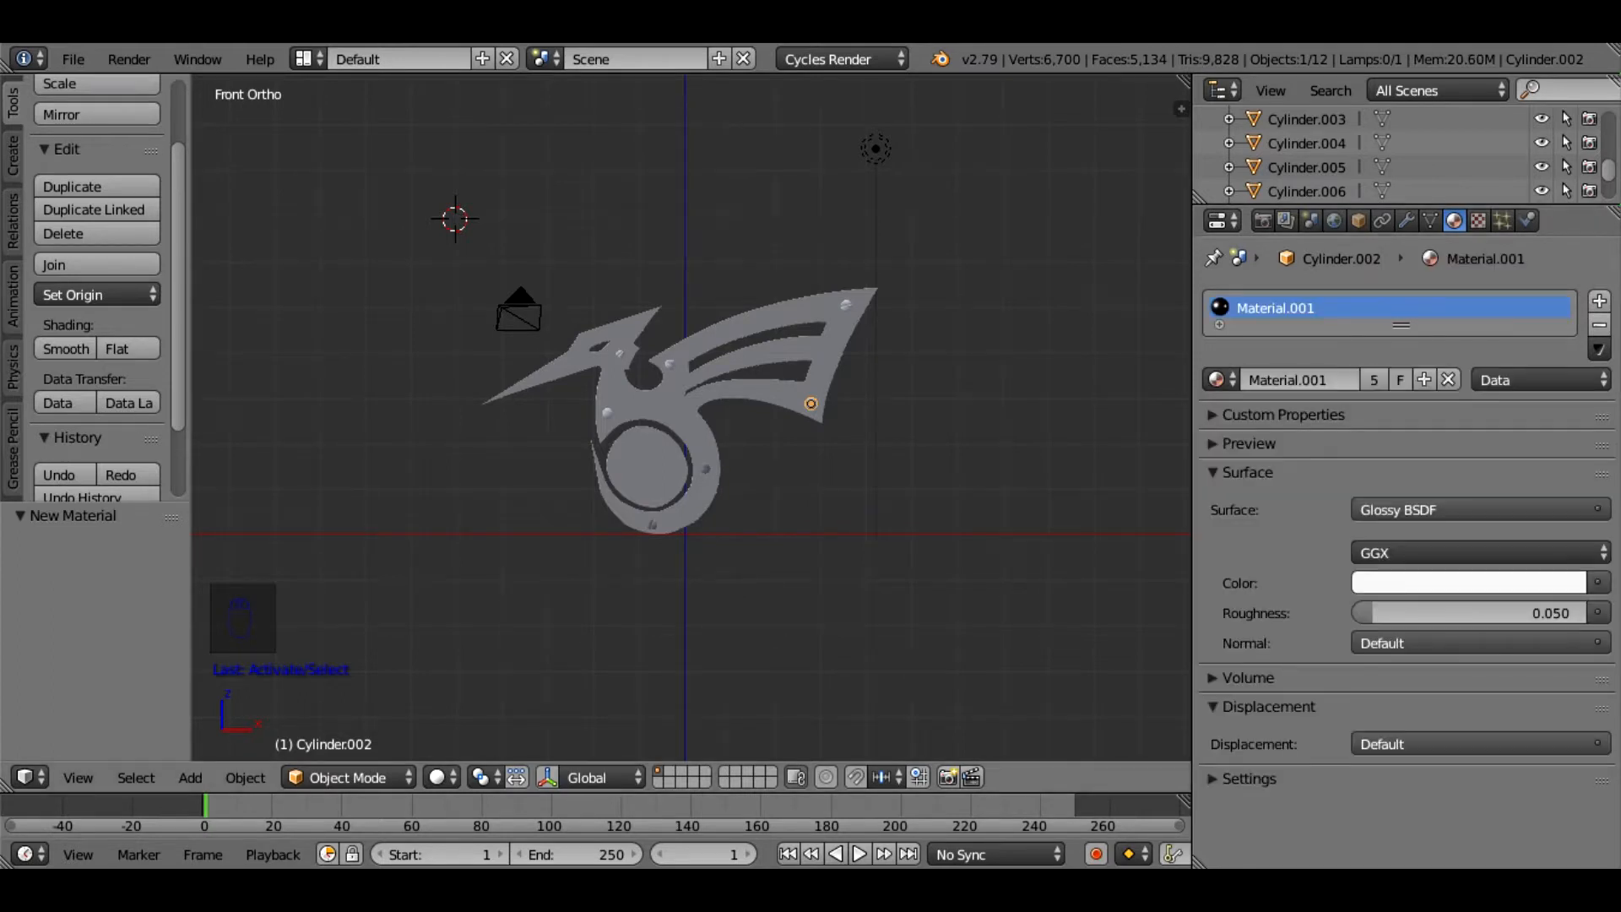
Assign the existing Material.001 to the two screws on the bird's round body, at its right side and bottom
right_click(706, 469)
left_click(1220, 379)
left_click(1283, 439)
right_click(651, 525)
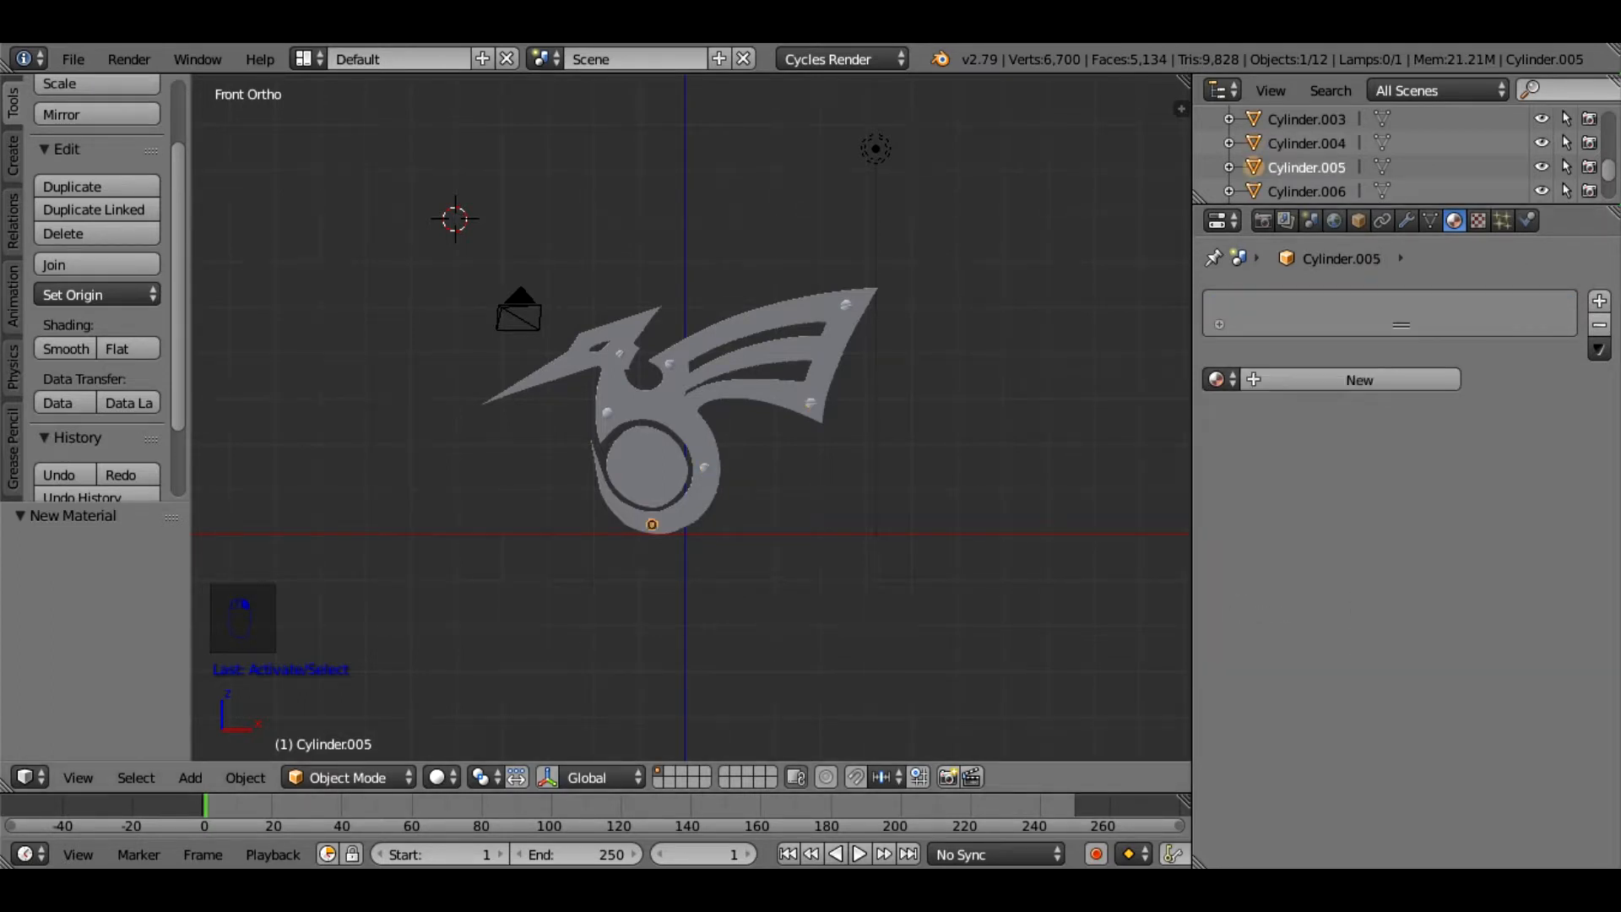
left_click(1219, 379)
left_click(1283, 438)
left_click(1016, 387)
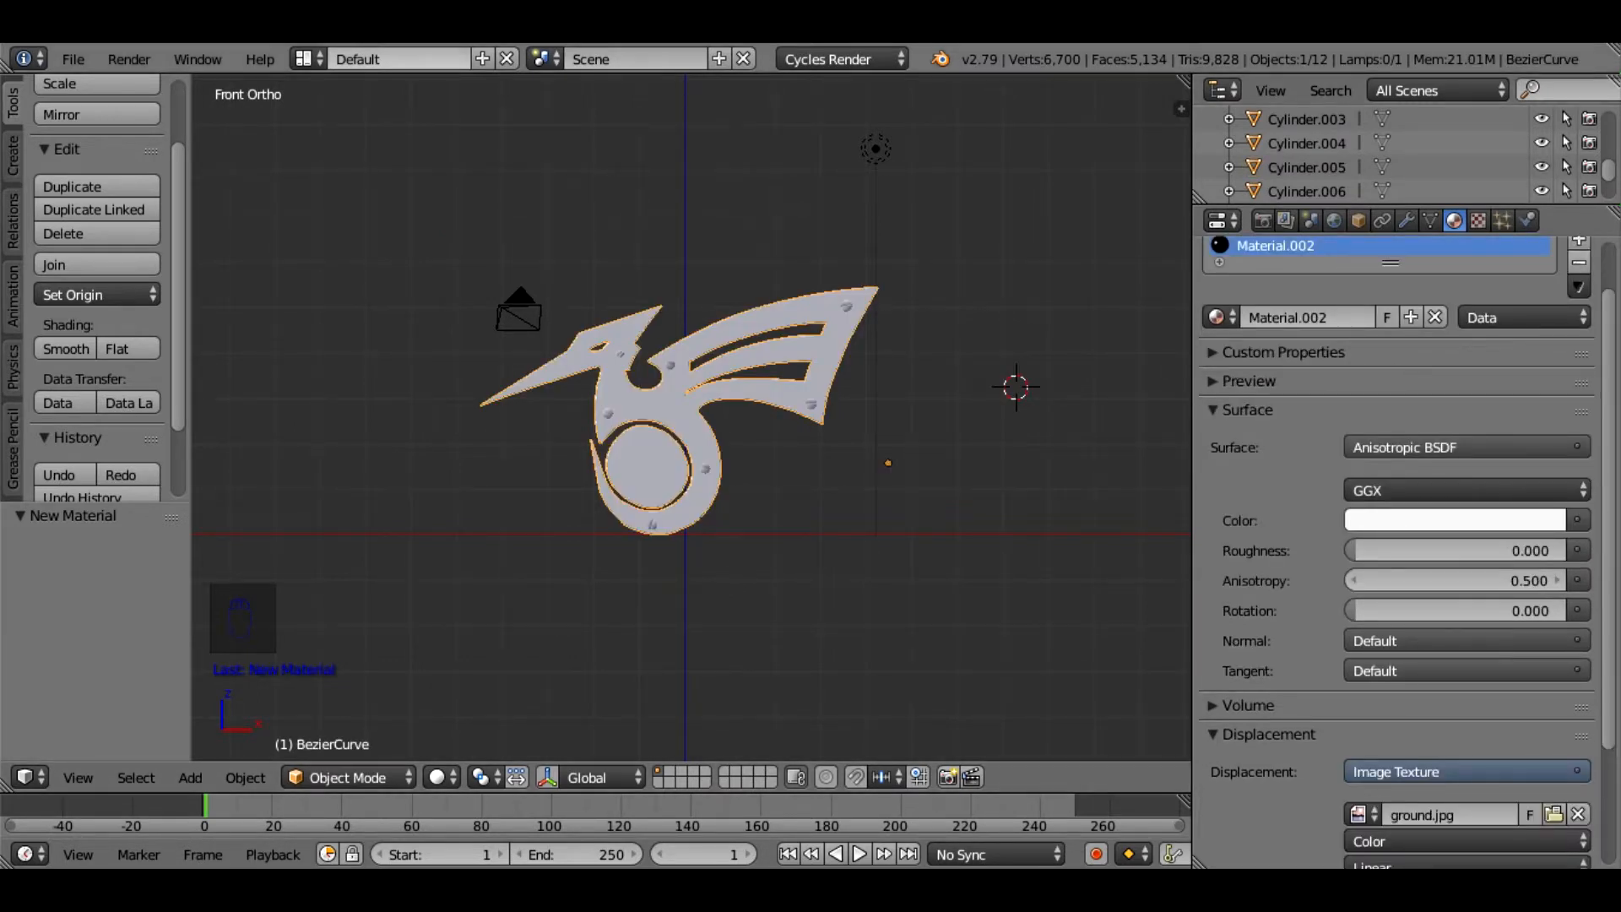
Switch to the Compositing layout and show ground.jpg in the image editor
left_click(304, 58)
left_click(346, 142)
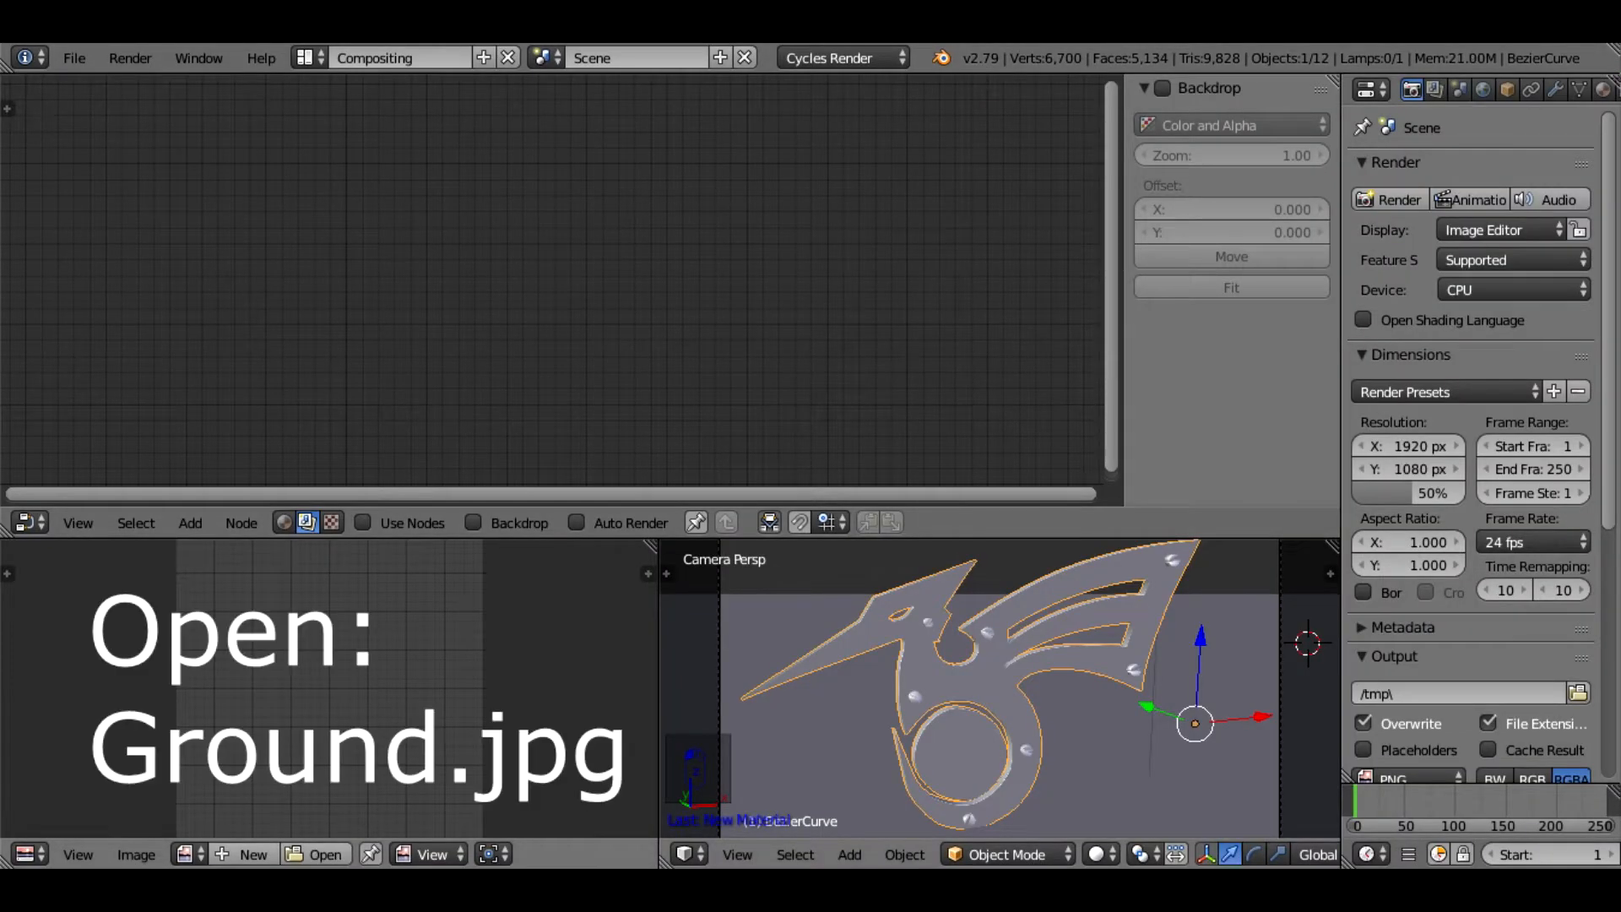
left_click(189, 853)
left_click(241, 611)
scroll(330, 688, "down", 4)
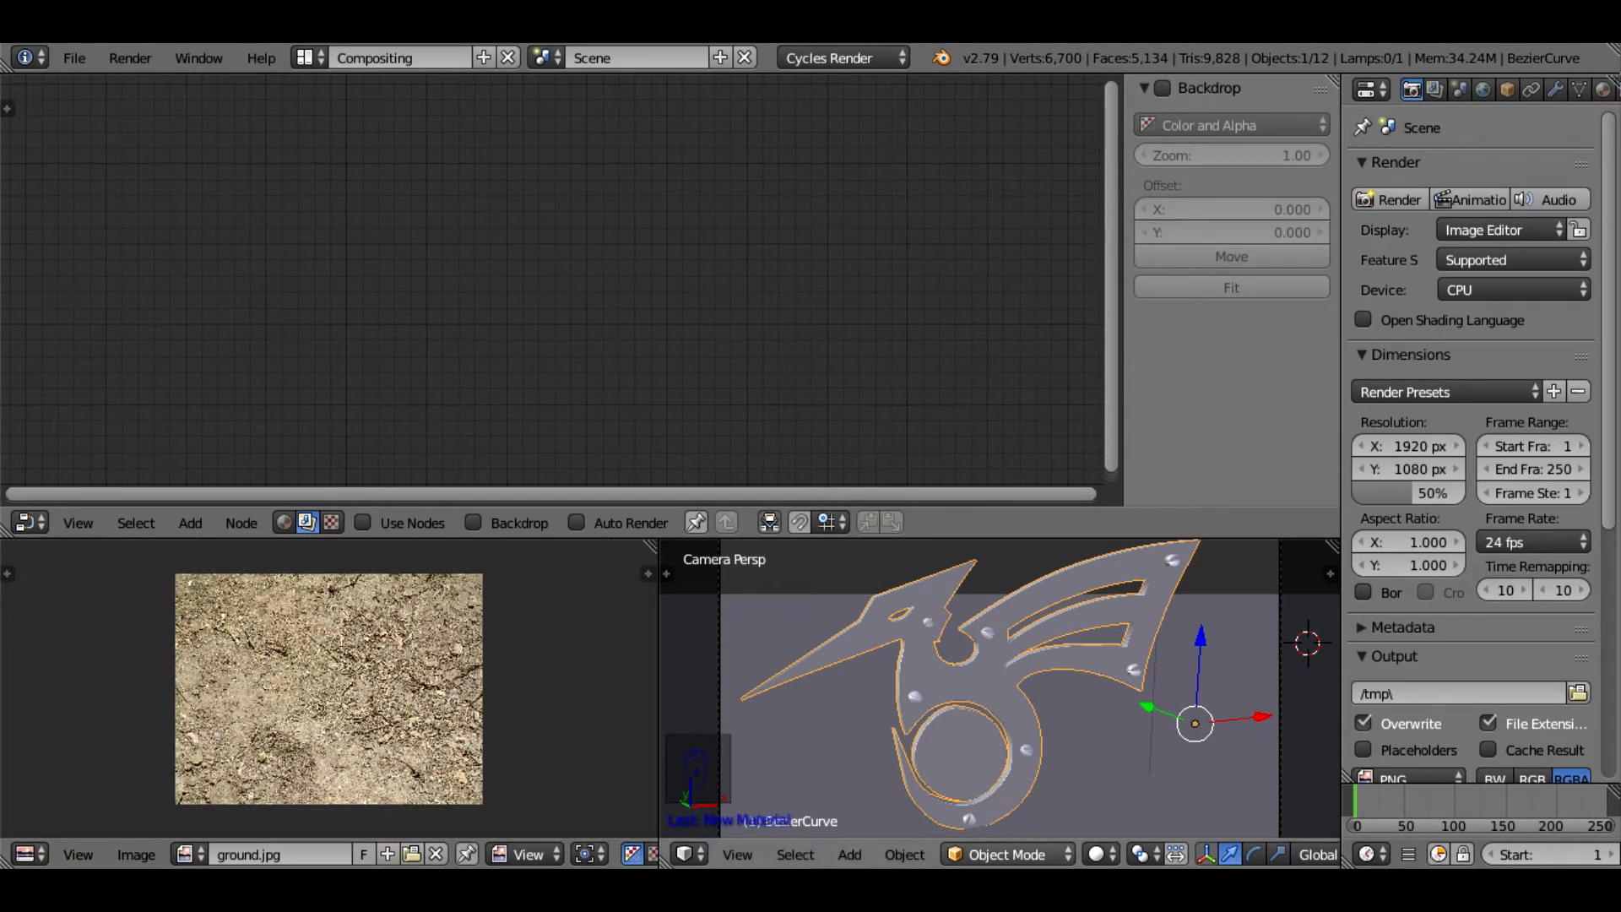
UV-map the bird's entire mesh from the front orthographic view using Project from View (Bounds), and return to Object Mode
key("Tab")
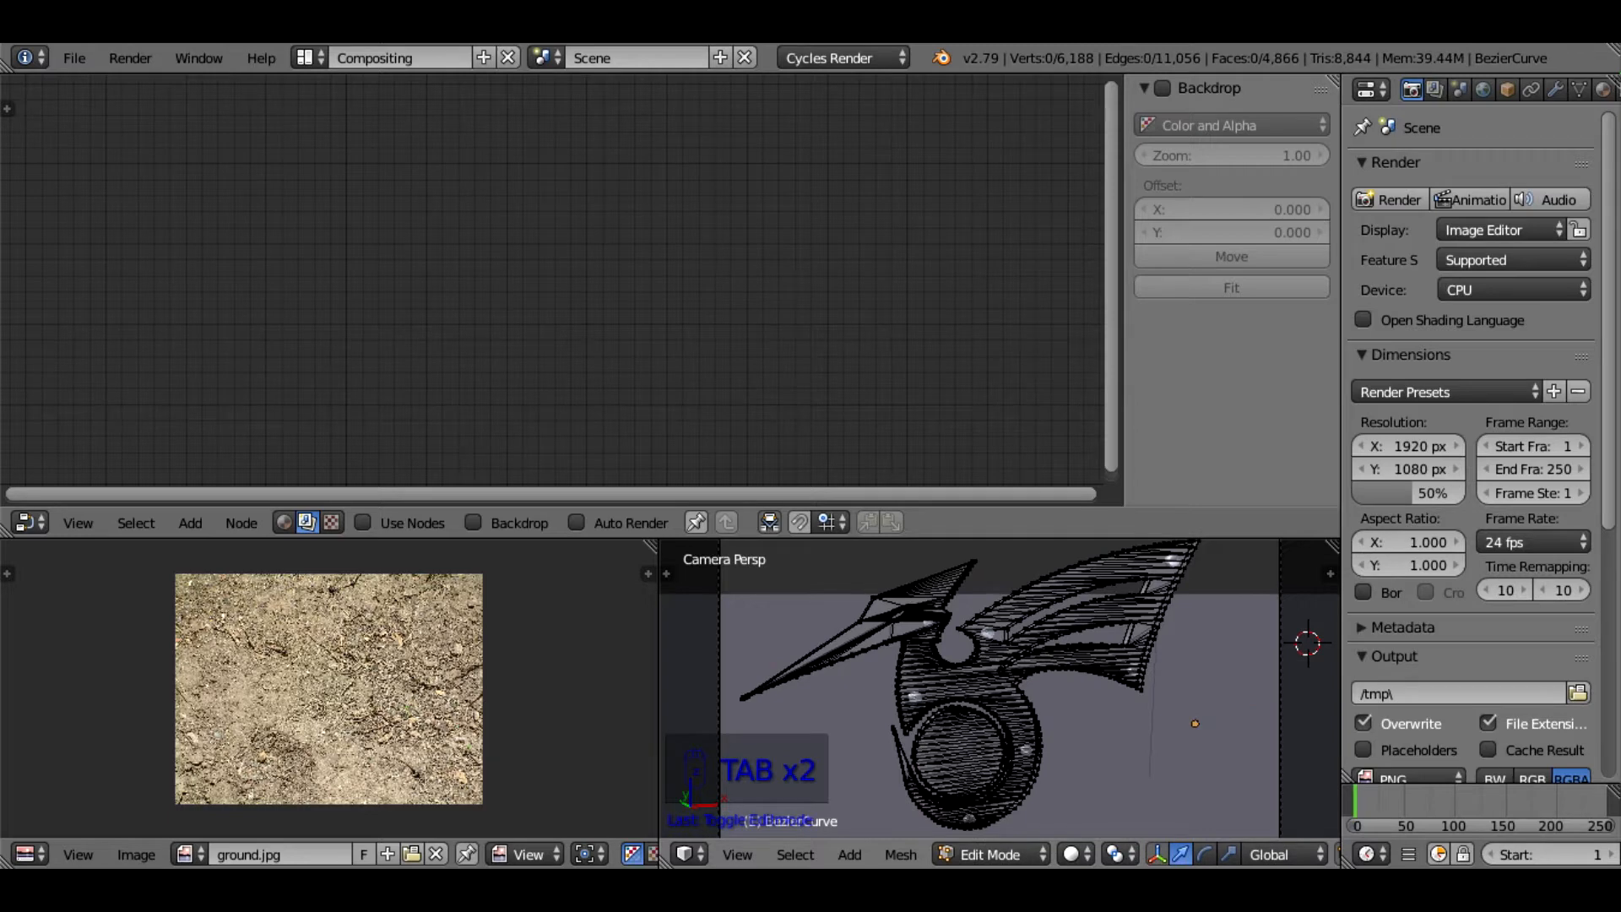
key("a")
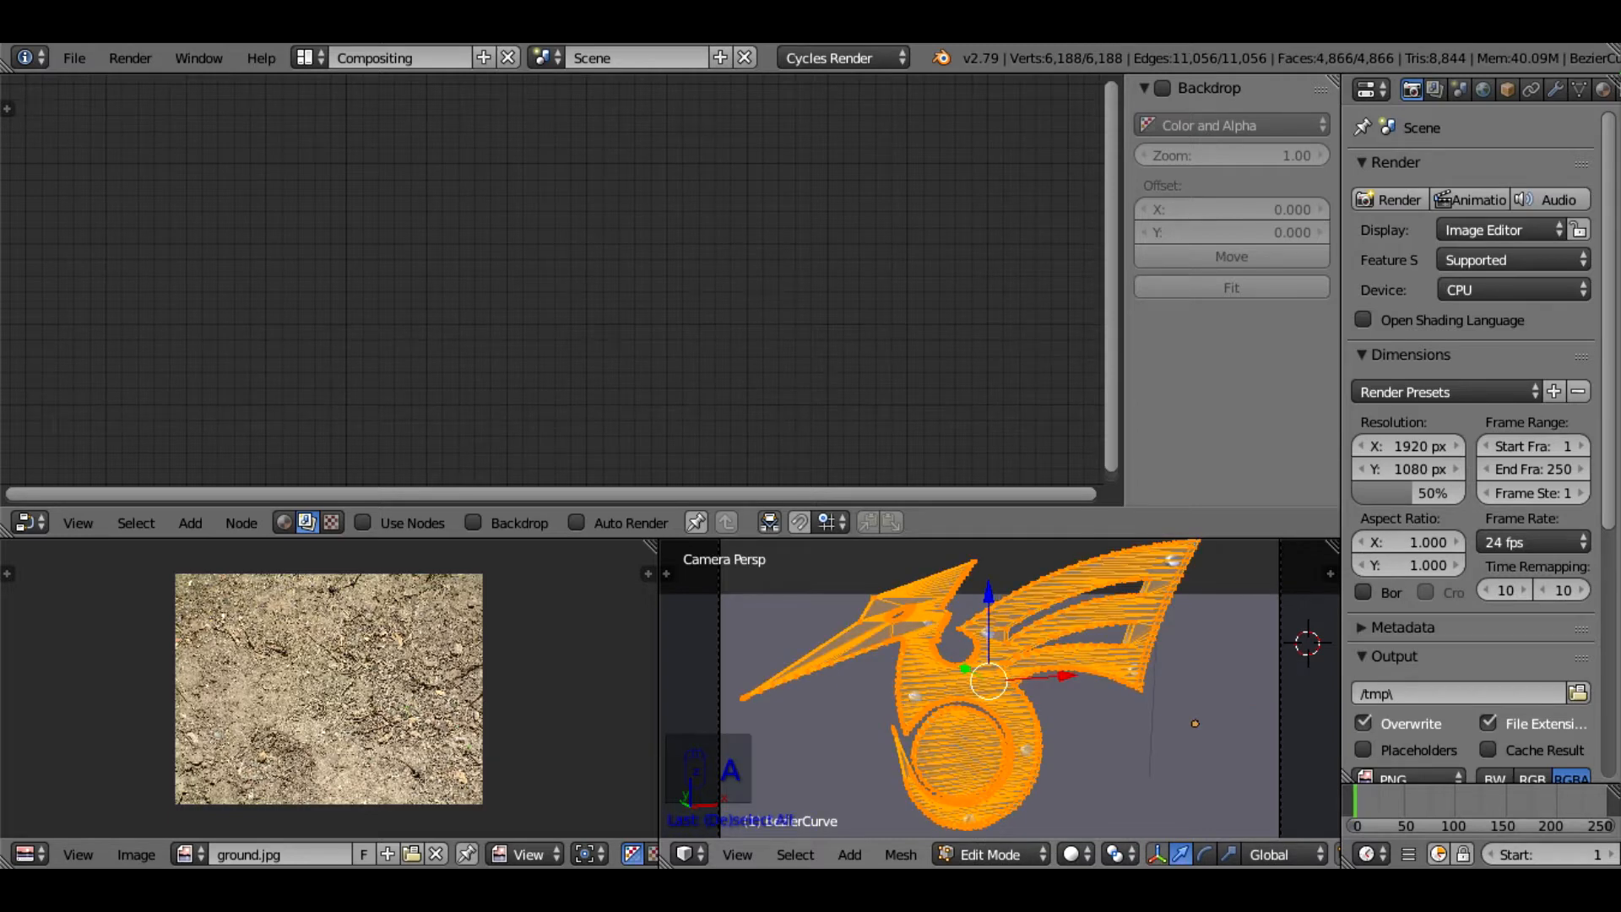
key("KP_1")
key("KP_5")
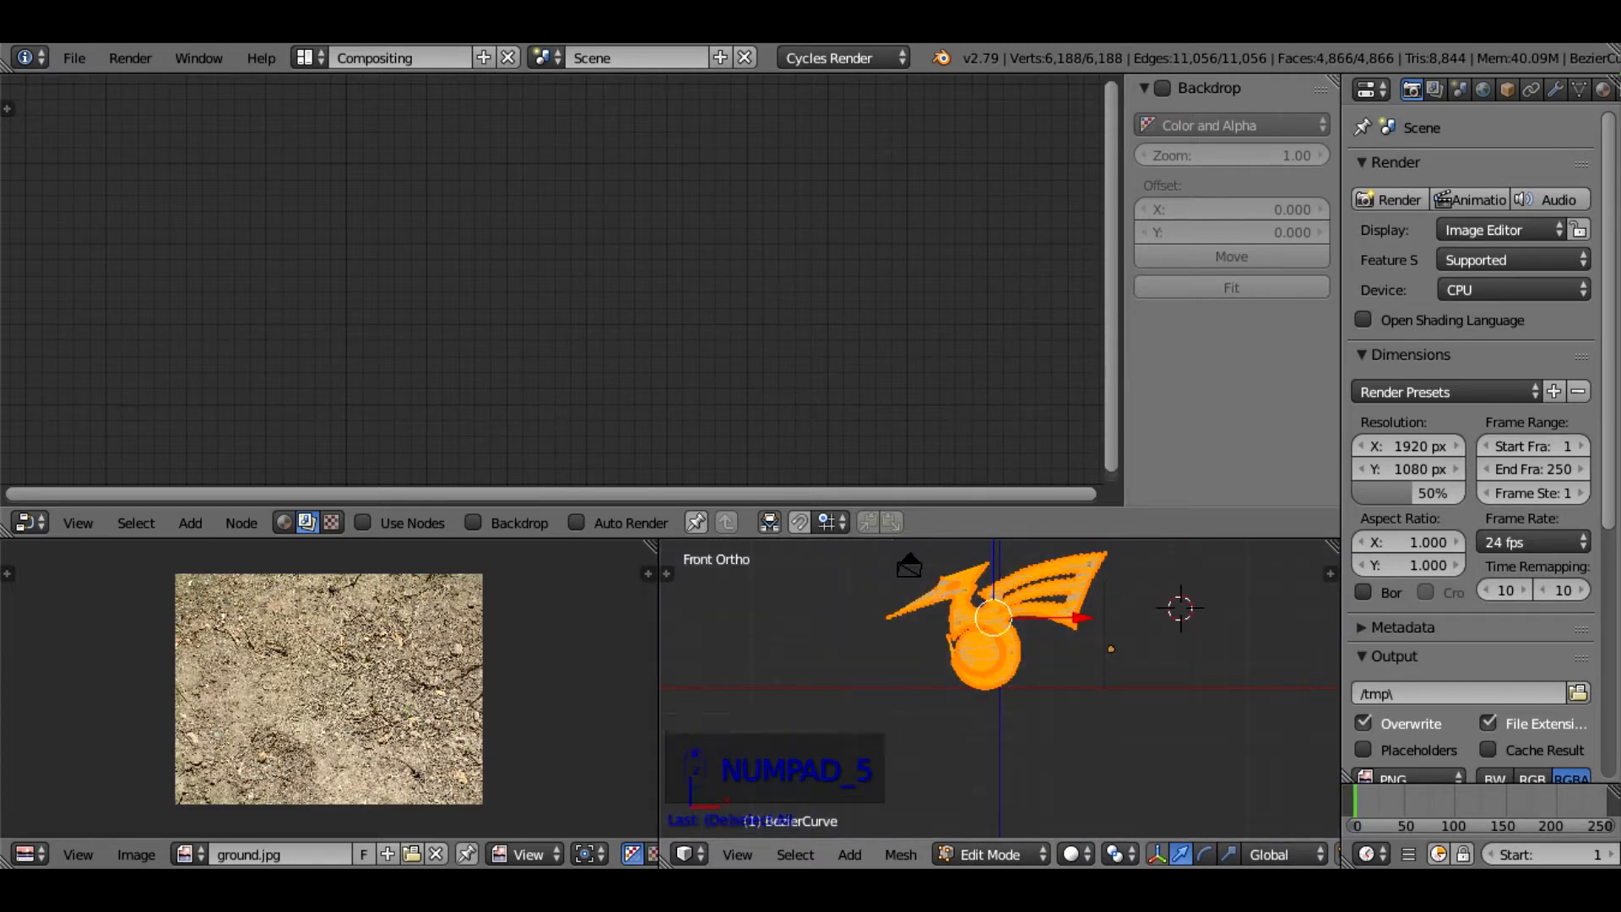
middle_click_drag(992, 617, 985, 694, "shift")
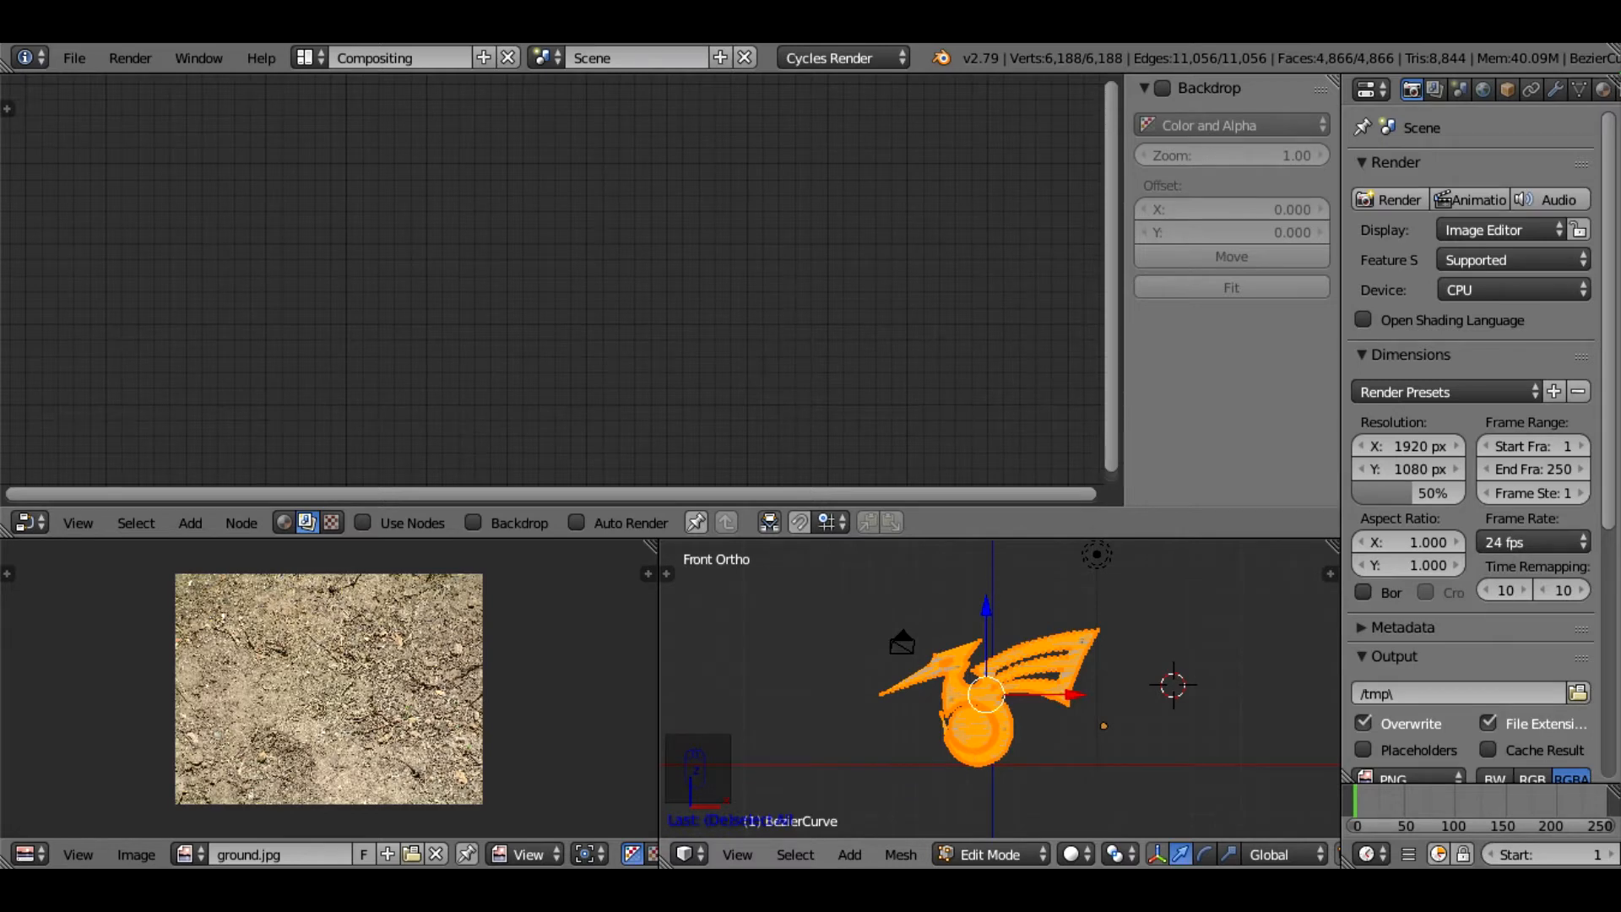
key("u")
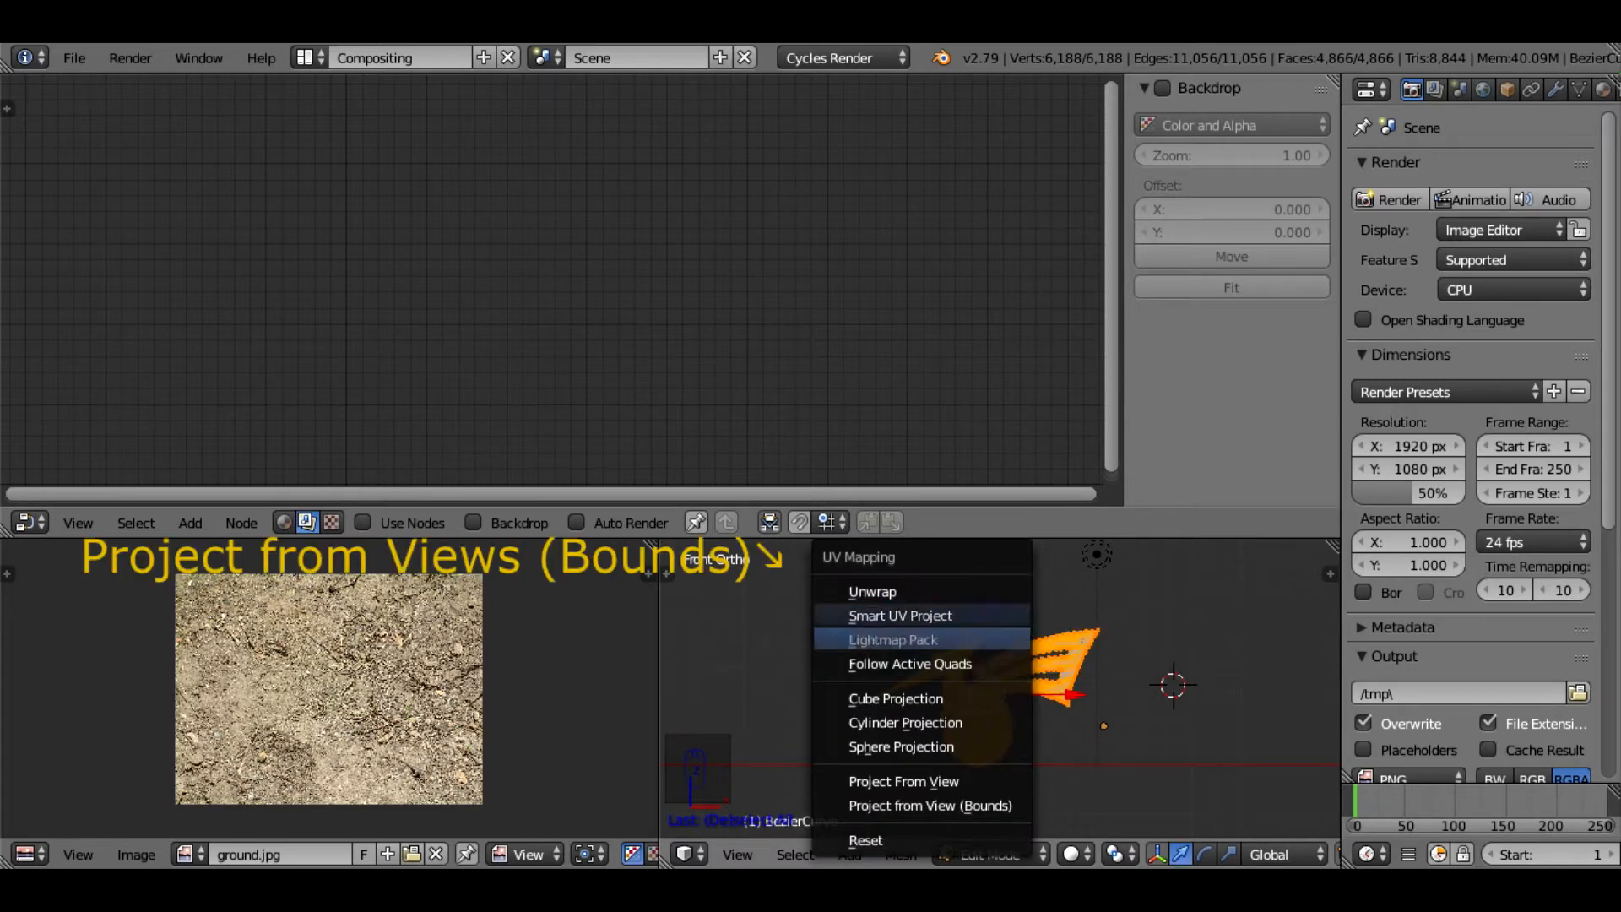
left_click(929, 806)
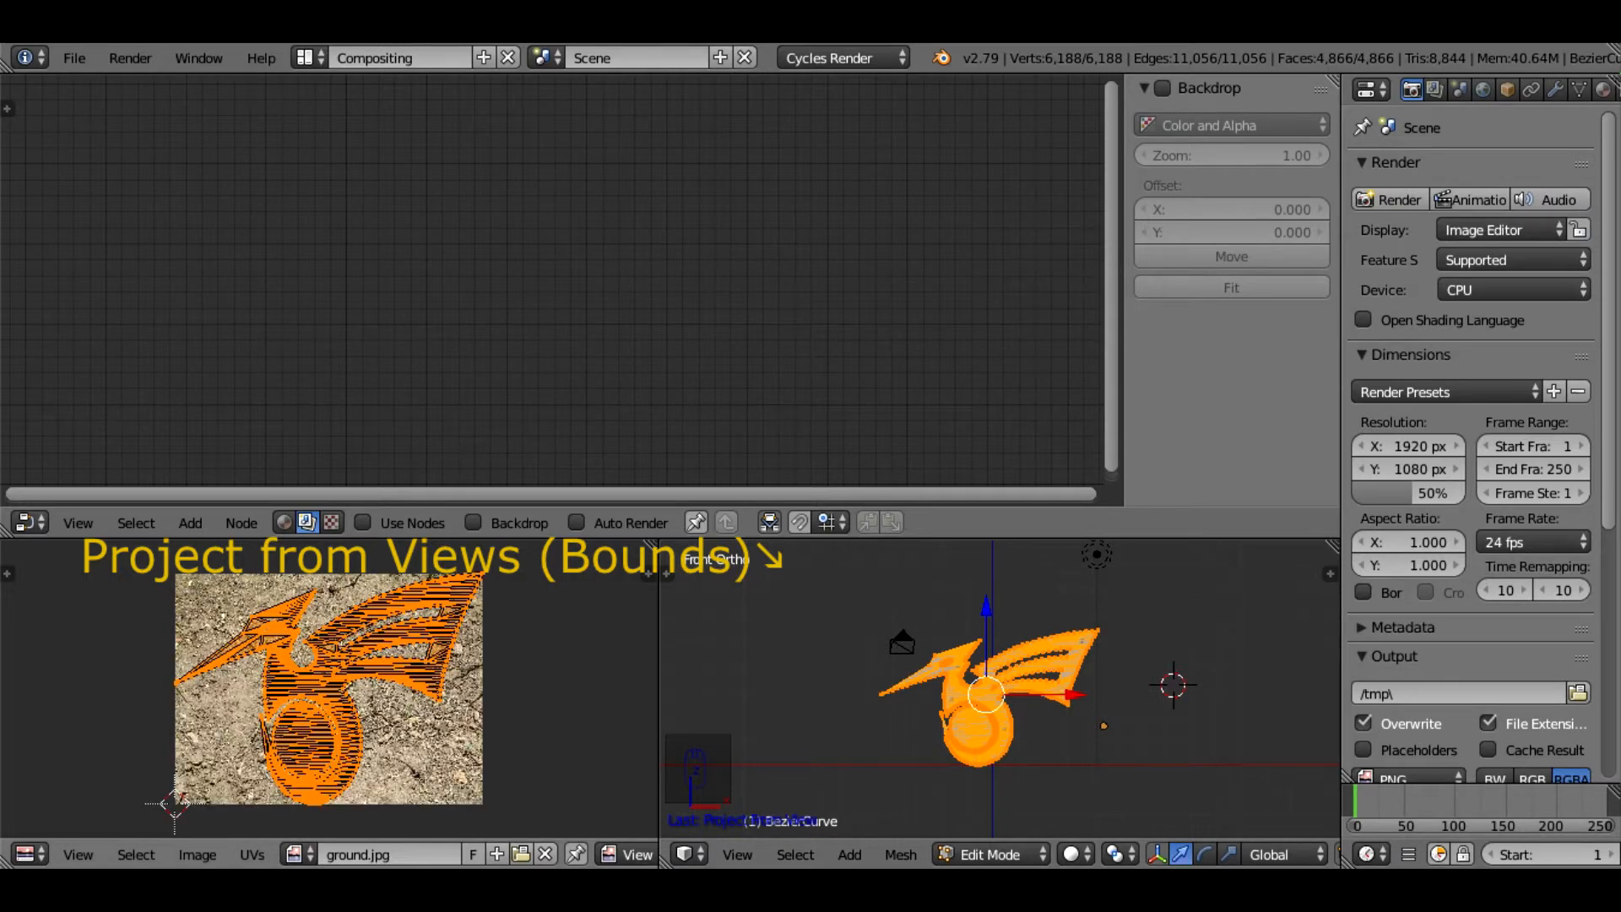
key("Tab")
key("Tab")
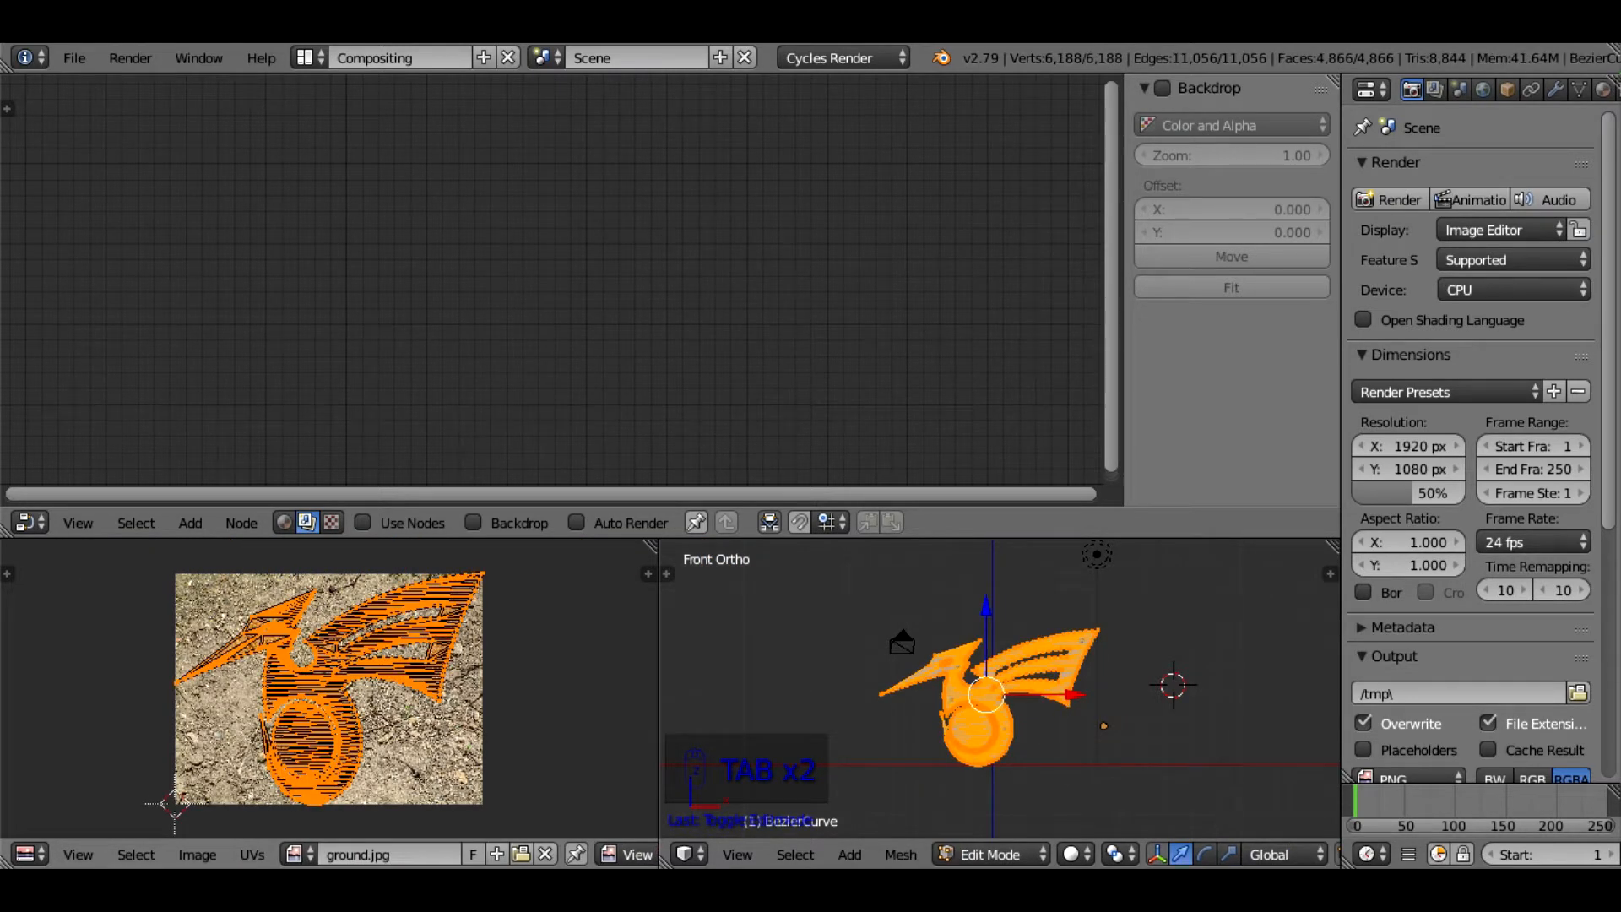
left_click(991, 855)
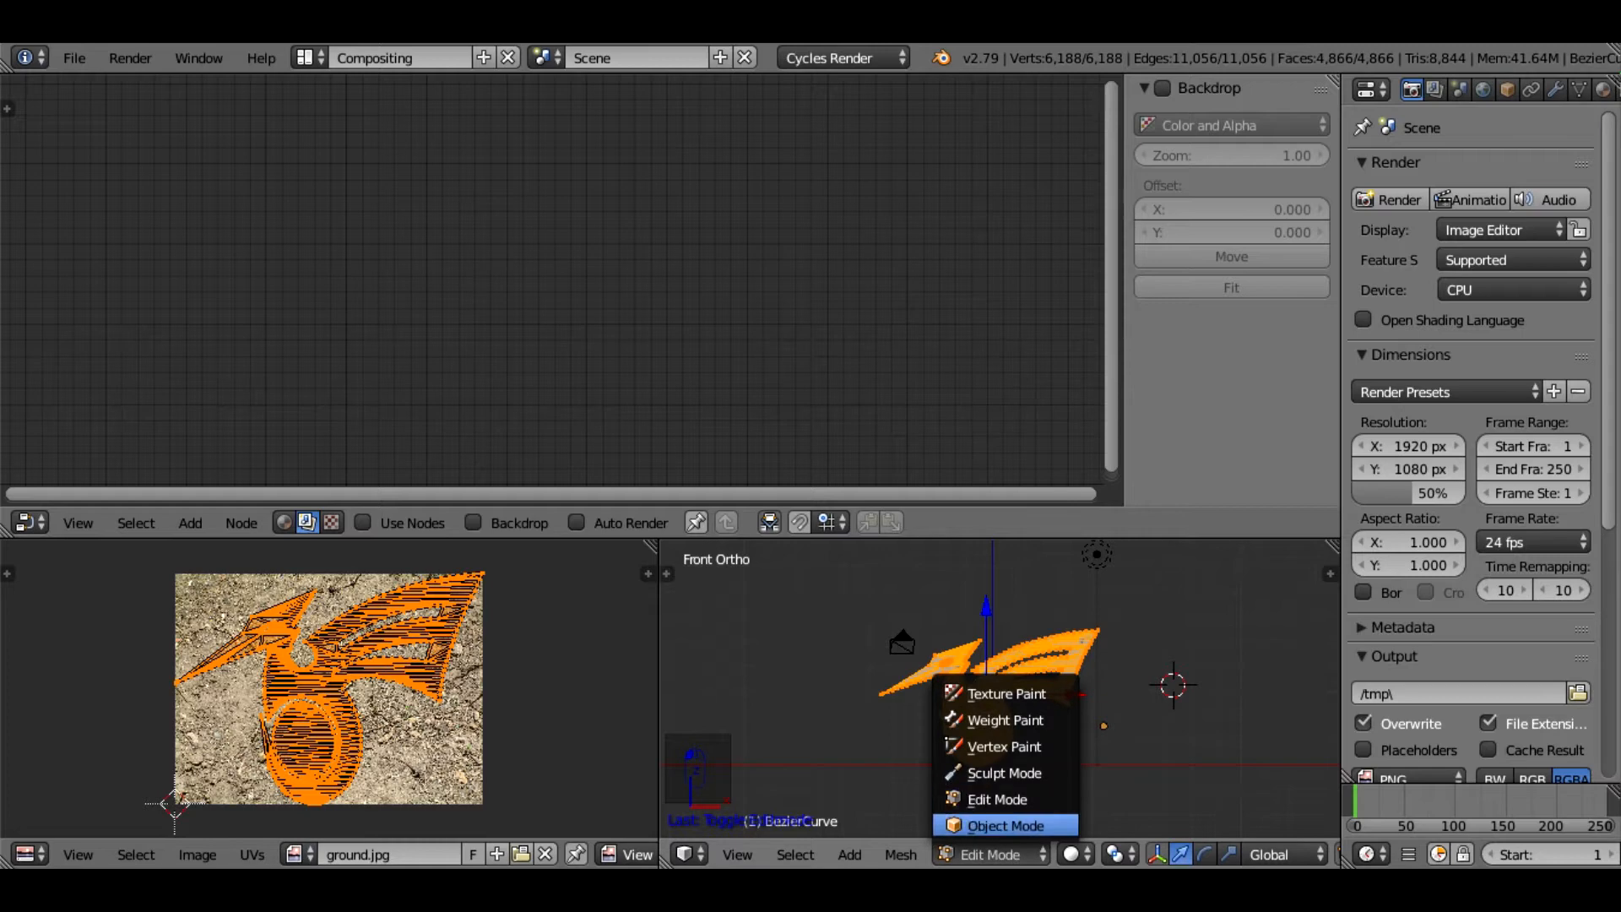
left_click(1005, 824)
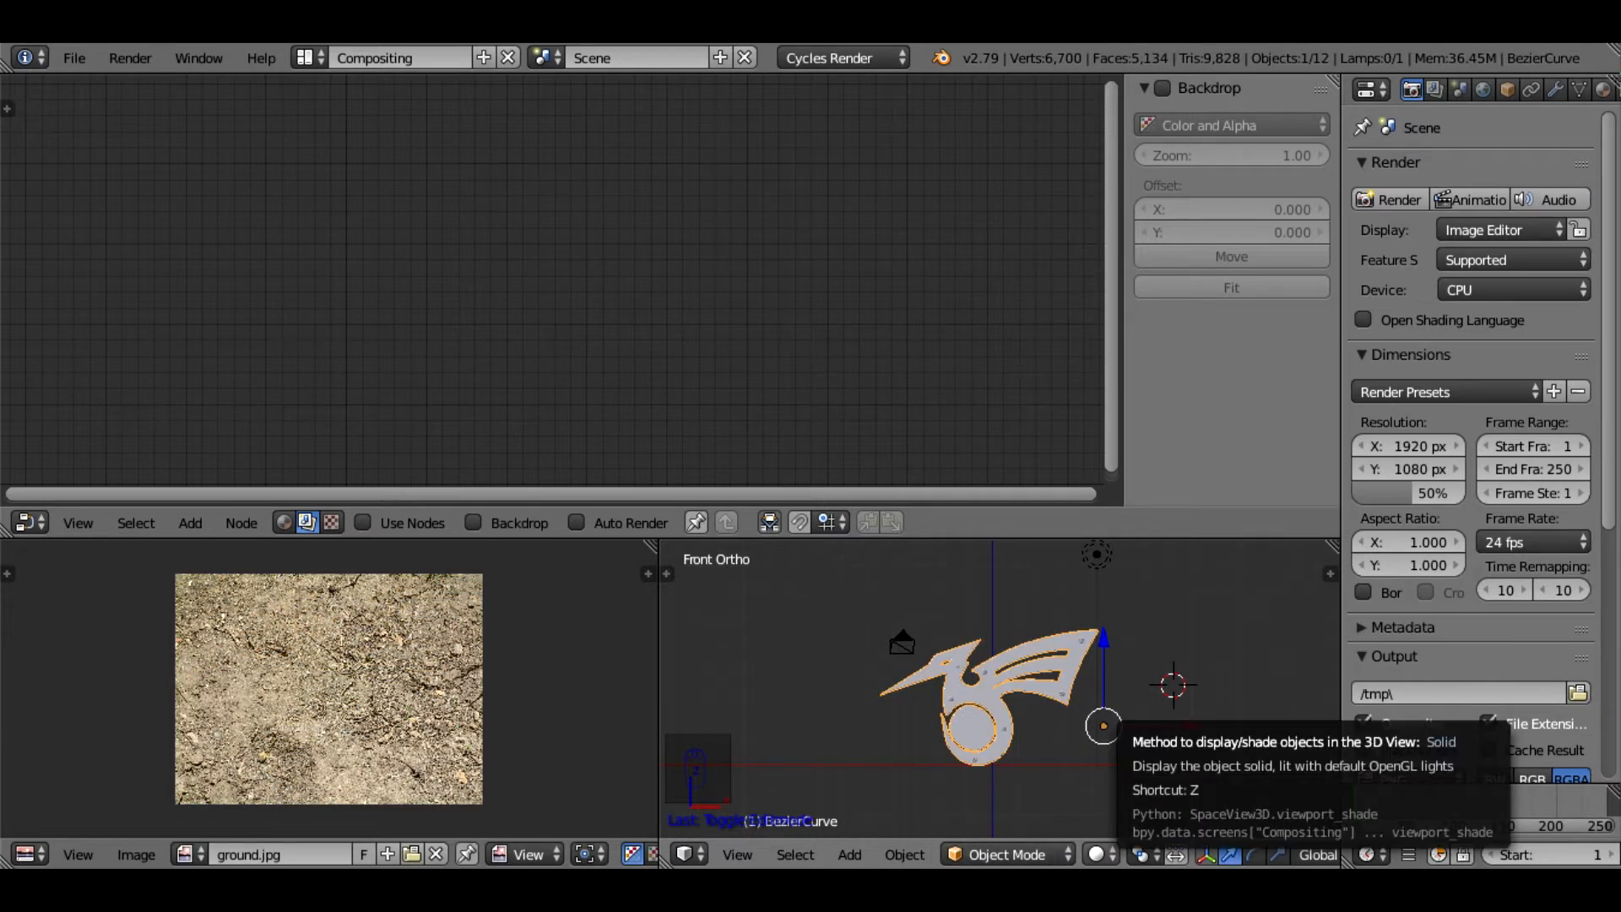
Preview in Rendered shading and, in Material.002's nodes, connect the Image Texture's Color output to the Material Output's Displacement
left_click(1097, 854)
left_click(1127, 693)
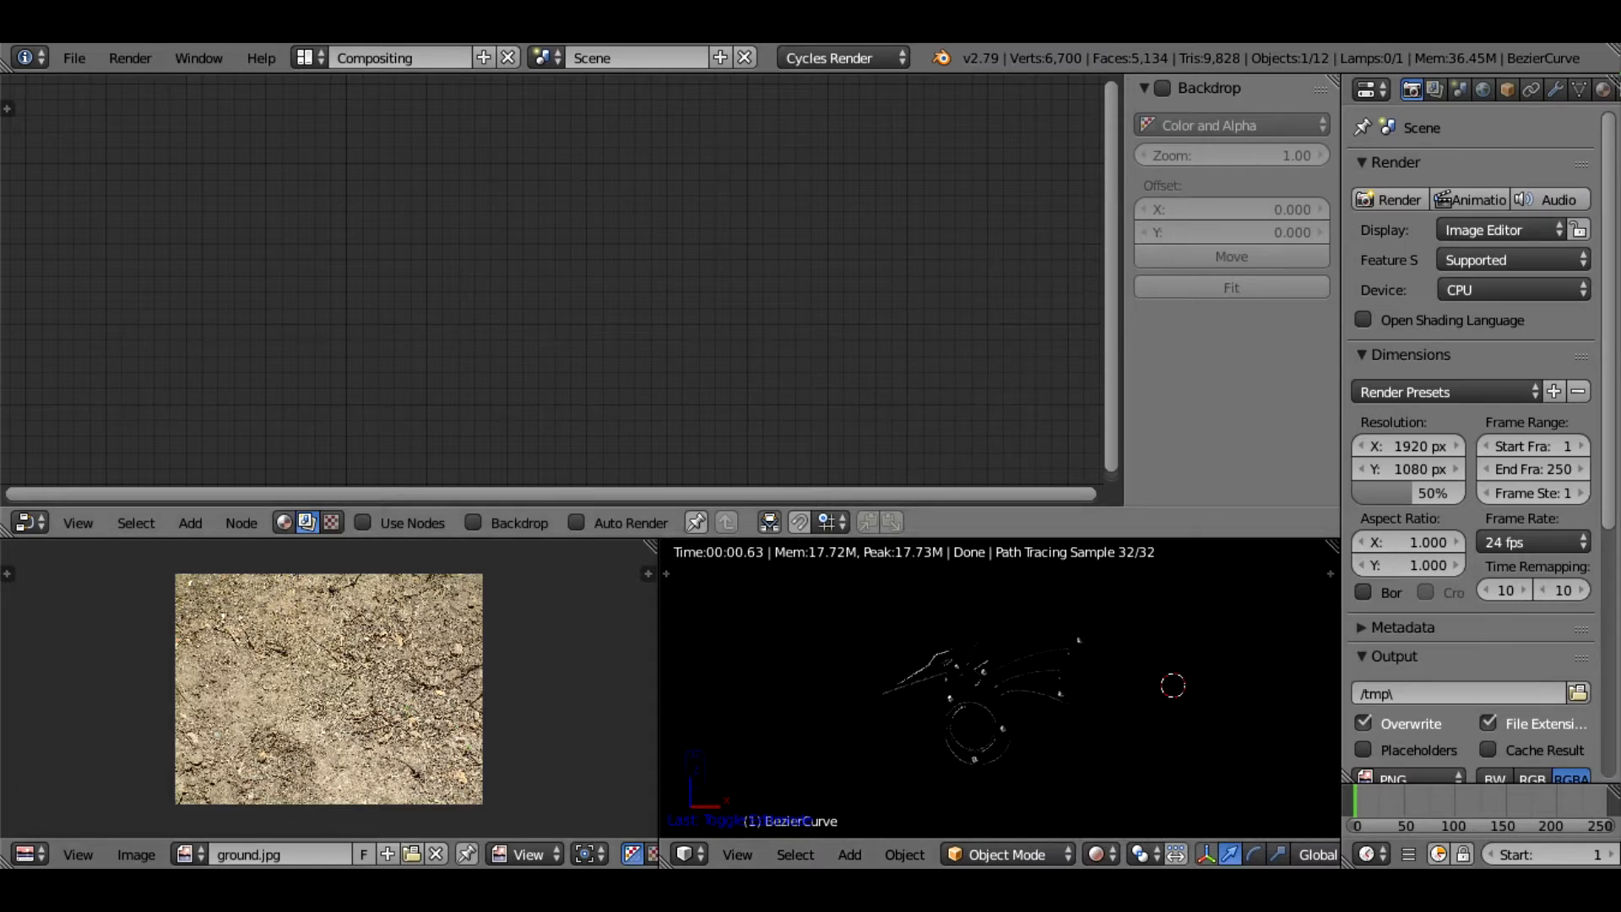
left_click(284, 523)
left_click_drag(414, 254, 387, 92)
left_click_drag(489, 413, 388, 275)
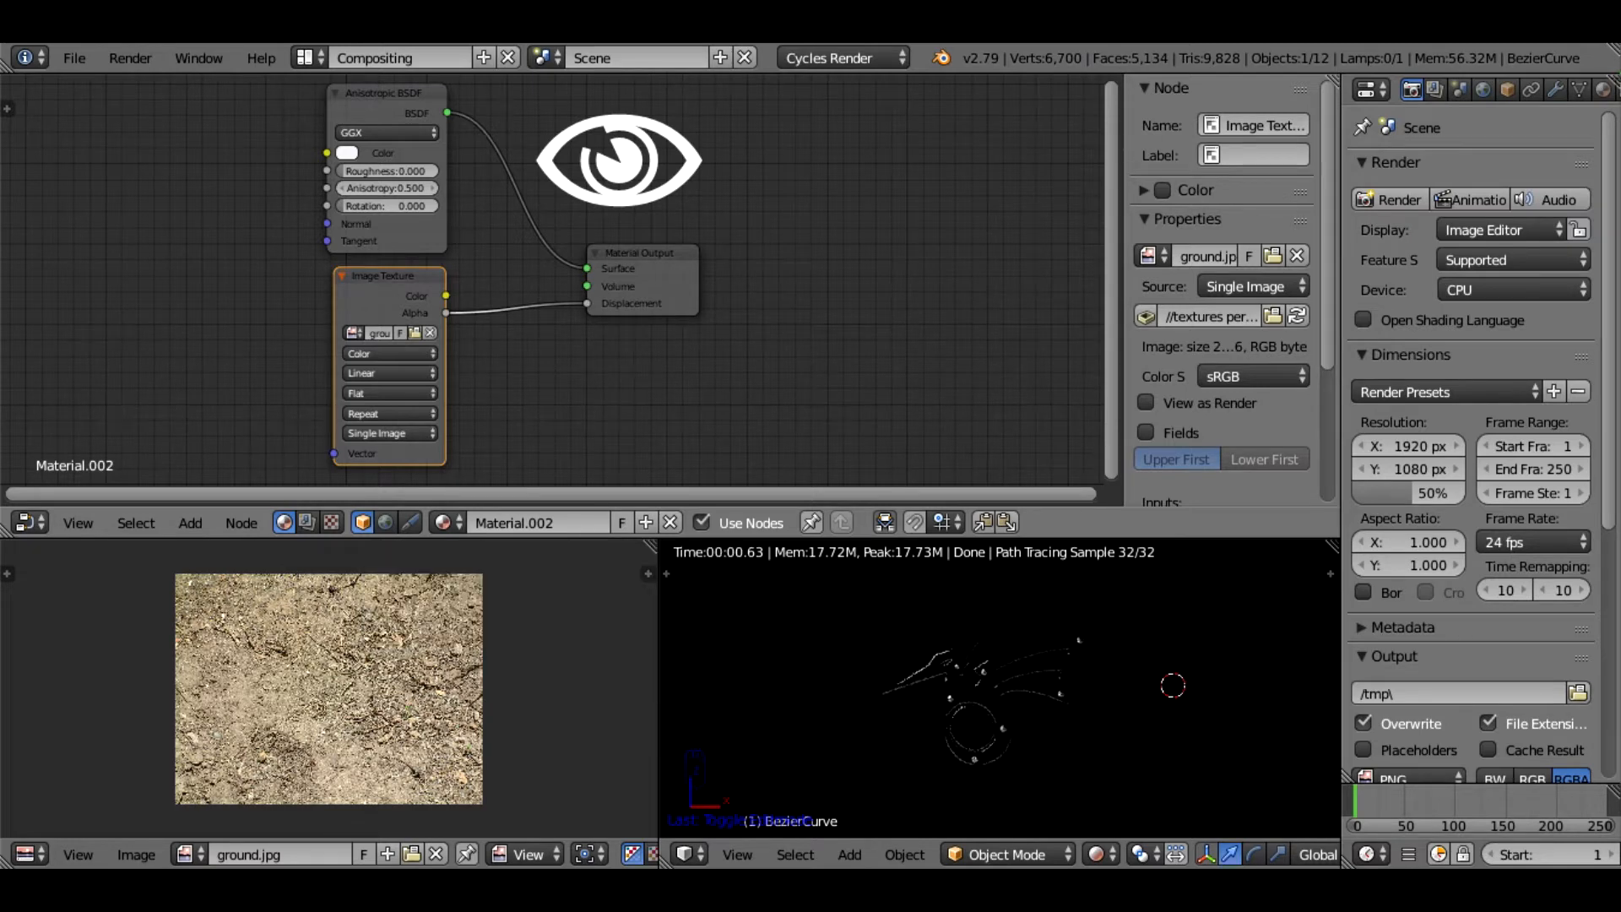
mouse_move(587, 303)
left_mouse_down()
mouse_move(447, 310)
mouse_move(448, 295)
mouse_move(588, 303)
left_mouse_up()
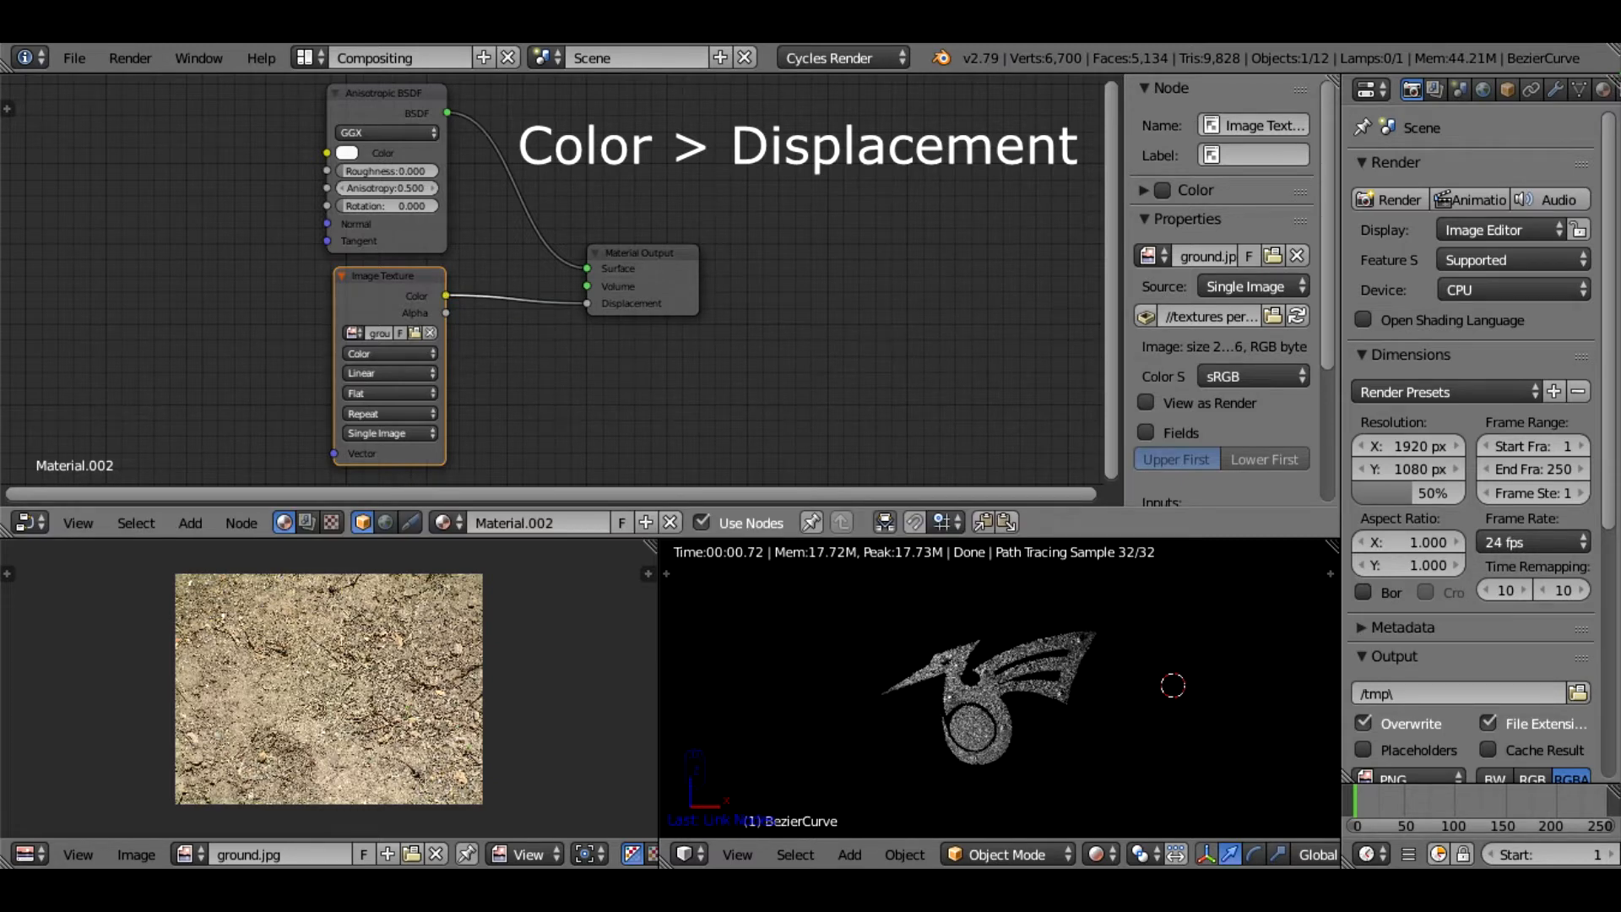
Insert a Math node between the Image Texture and the Material Output's Displacement, set to Multiply with a value of 0
left_click(190, 523)
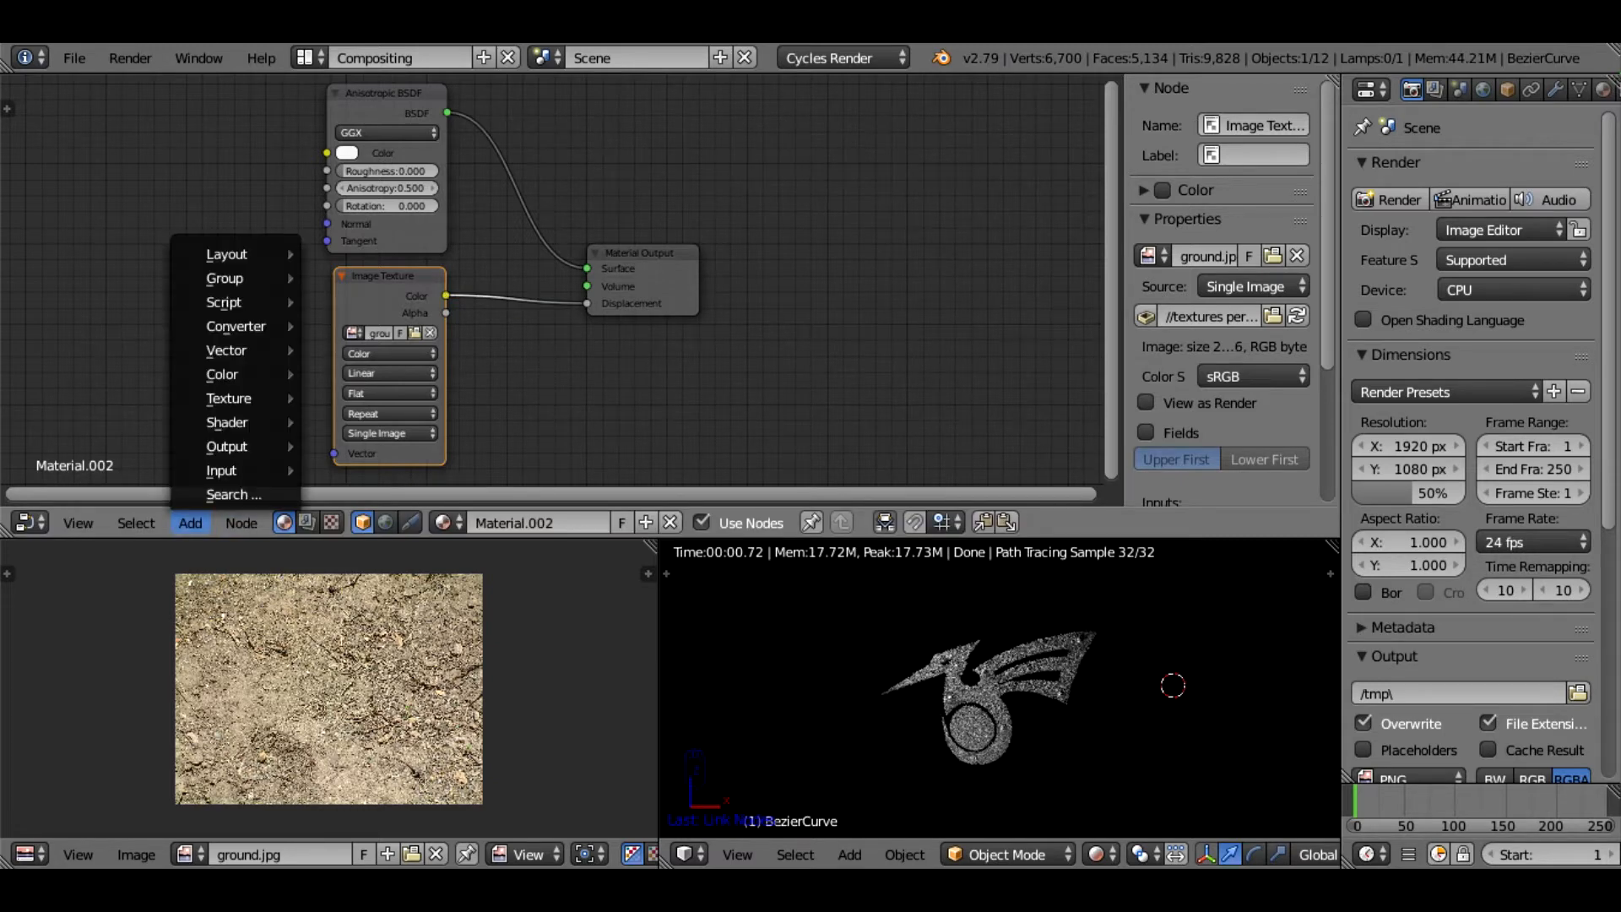
mouse_move(236, 326)
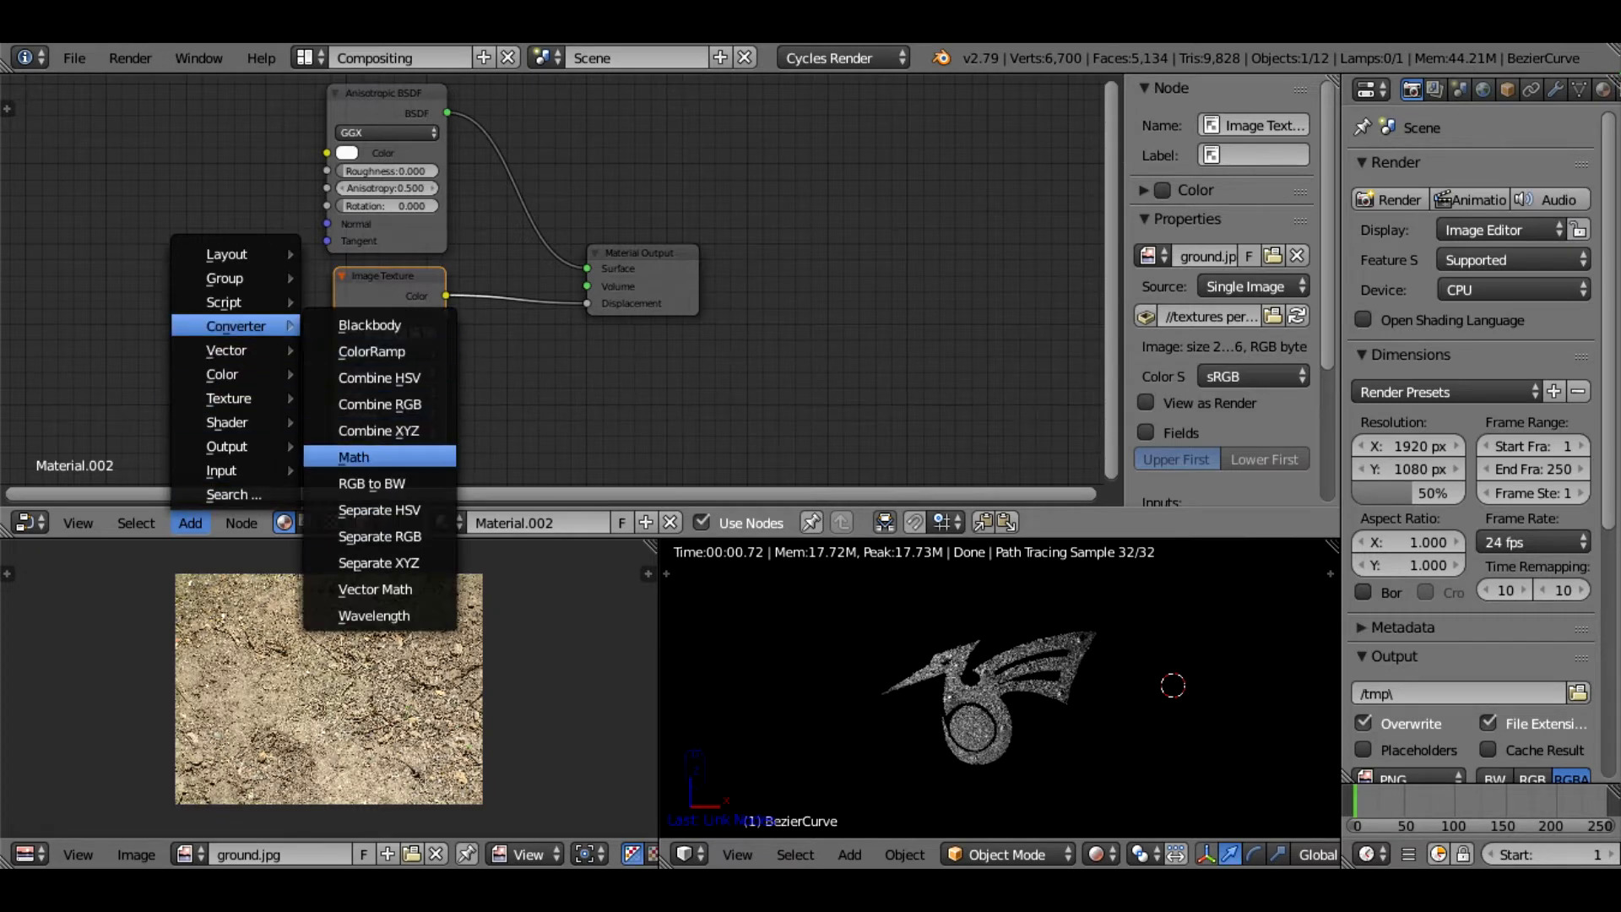
left_click(354, 457)
left_click(566, 325)
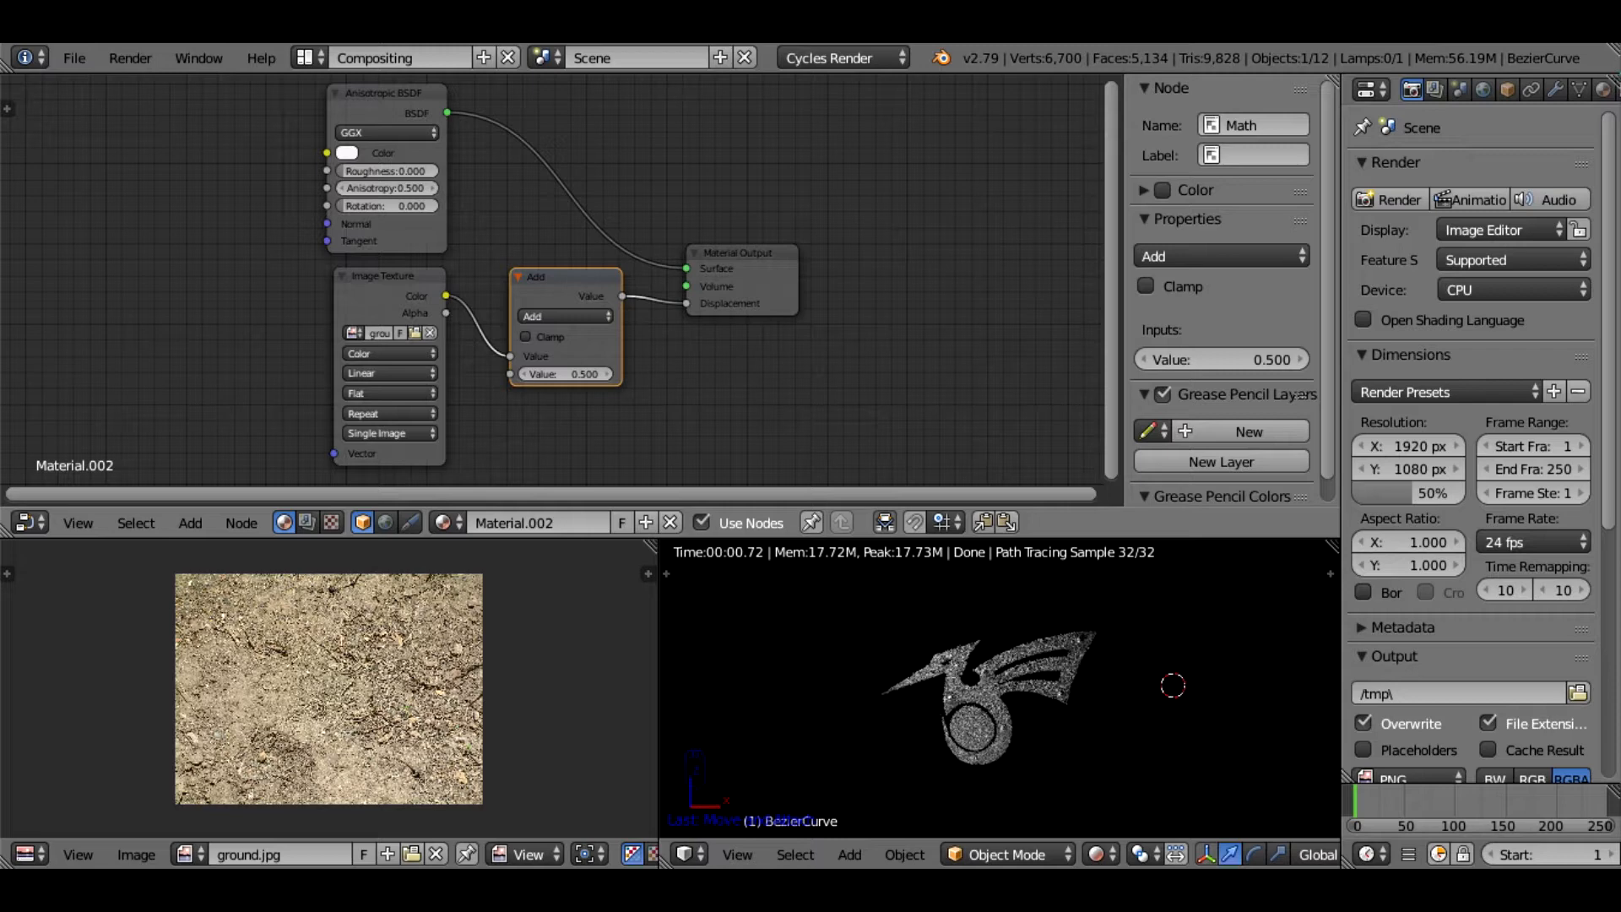
left_click(566, 316)
left_click(562, 362)
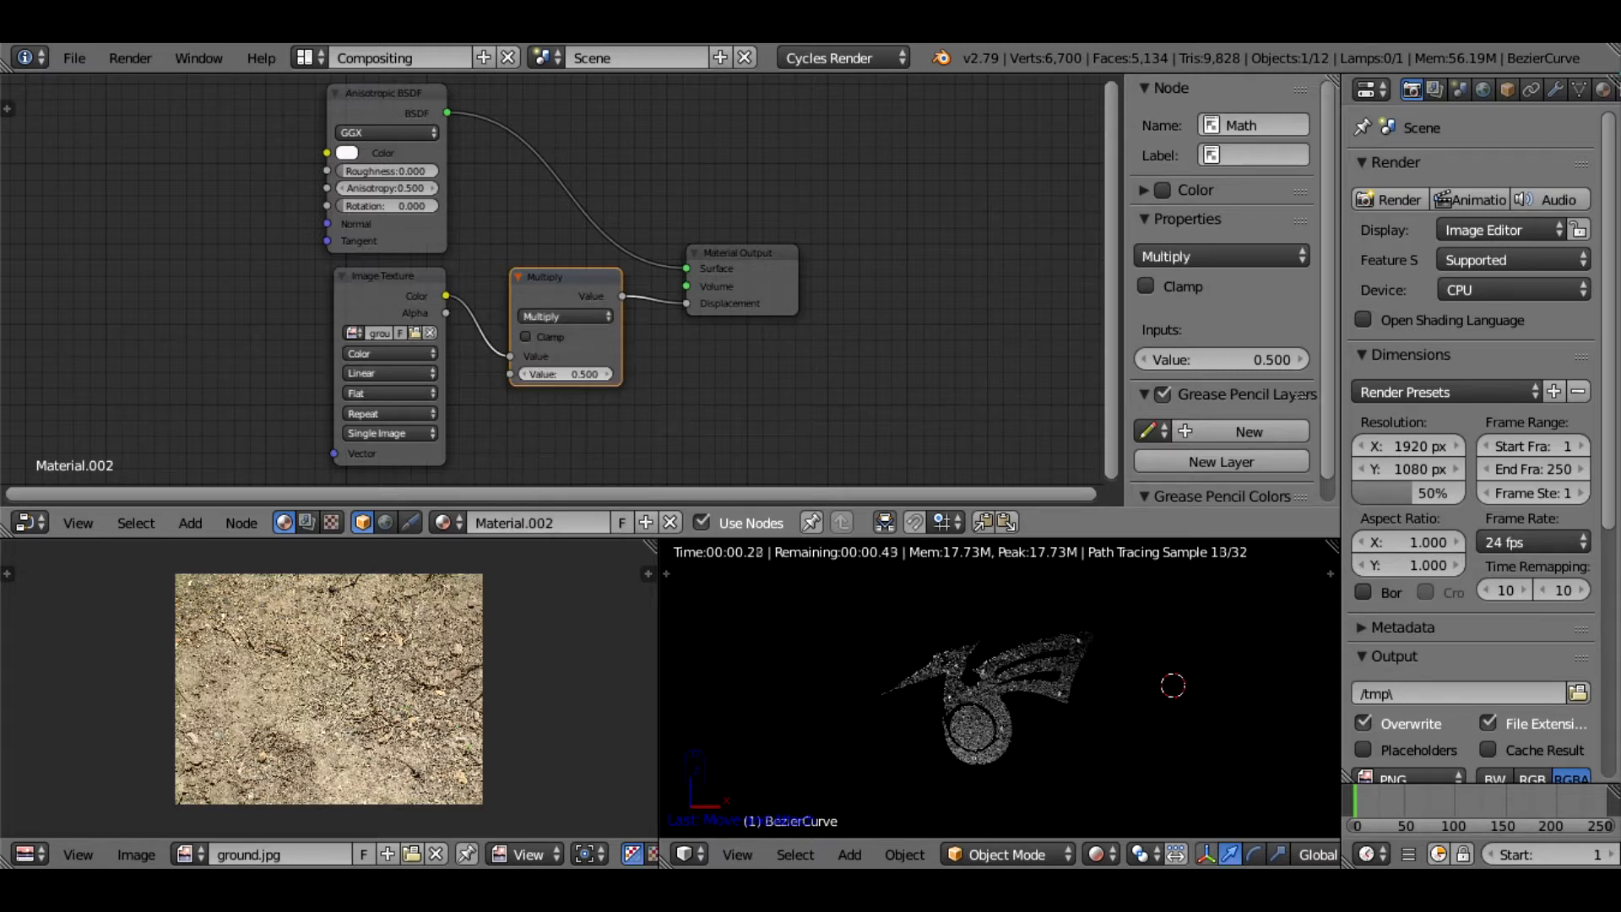
left_click(565, 374)
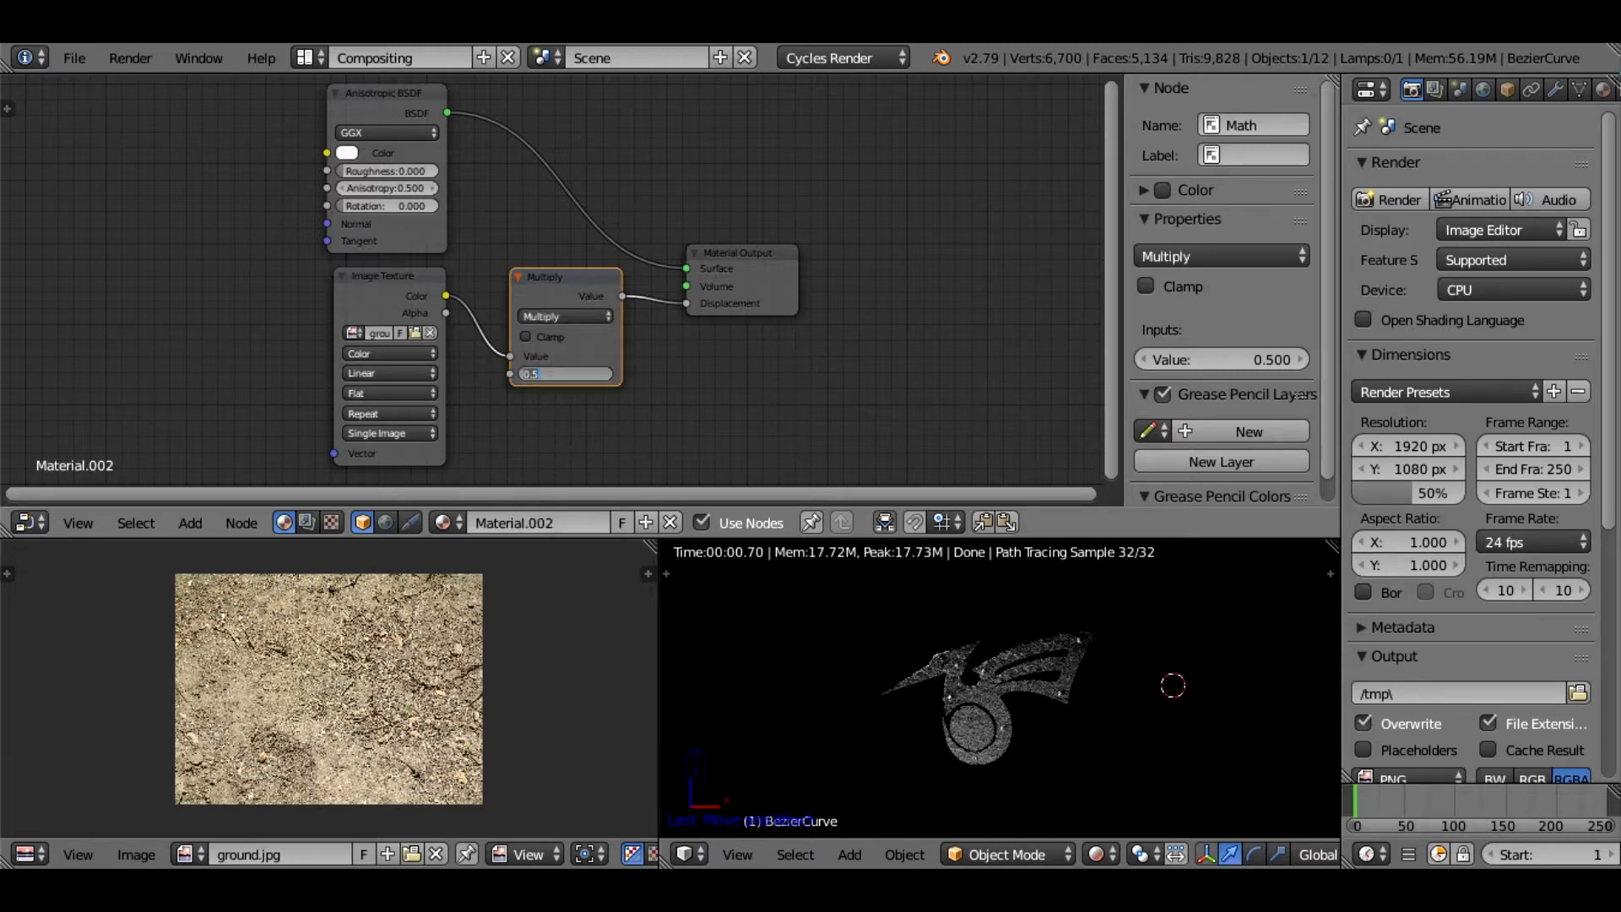
type("0")
key("Return")
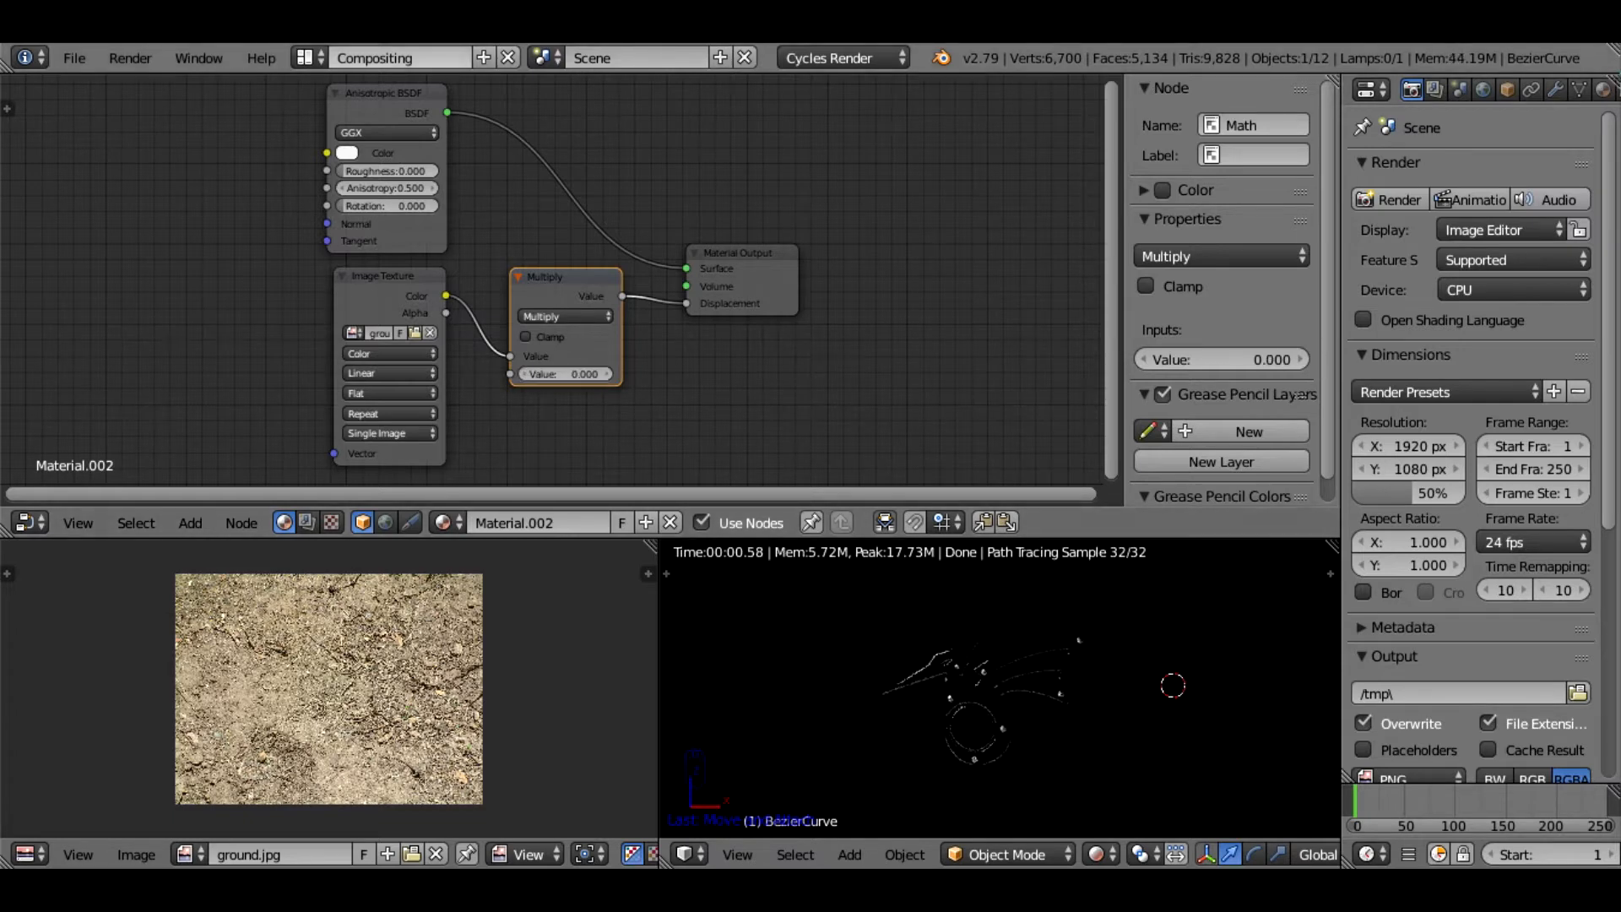
Return to the Default layout in camera view, enable nodes for the world, and assign an Environment Texture to the background colour
left_click(306, 57)
left_click(340, 152)
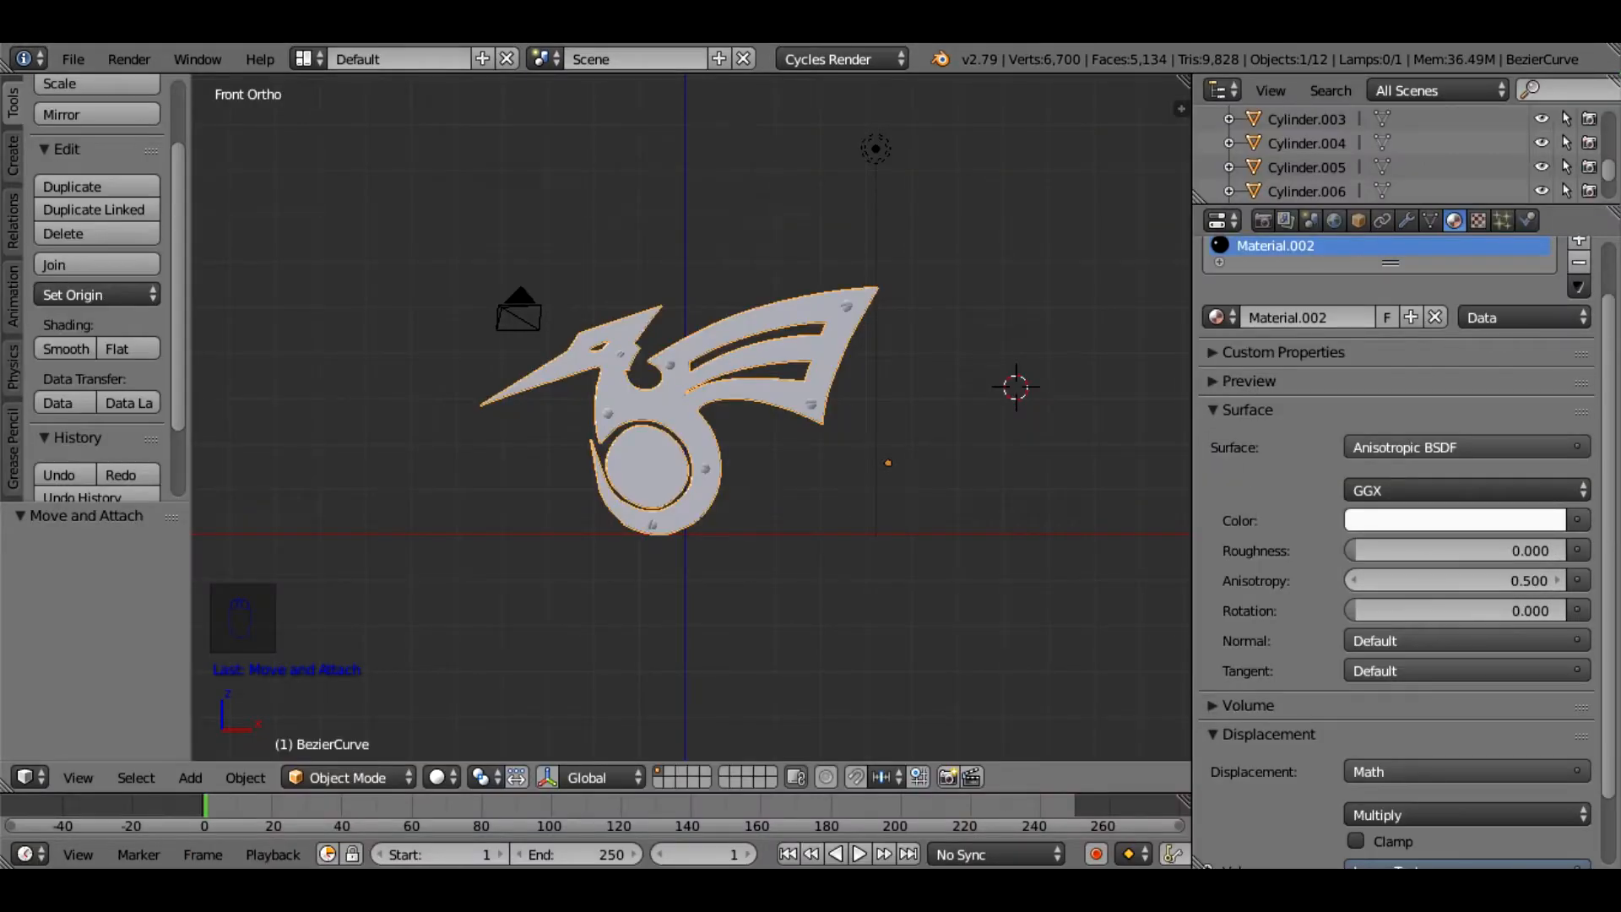
key("KP_0")
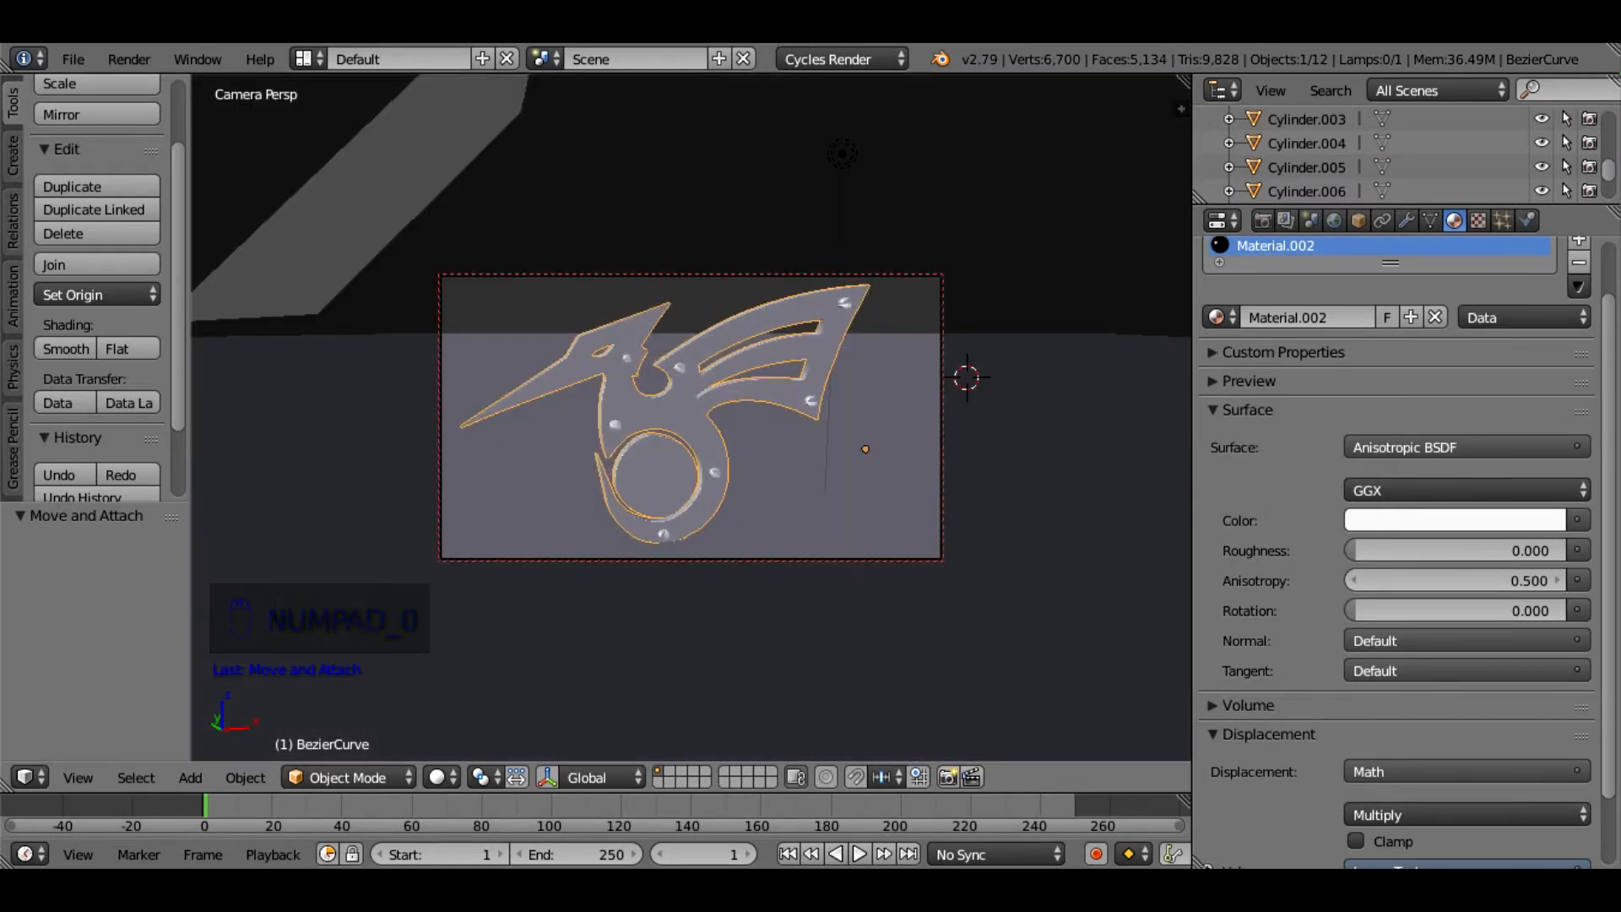
left_click(1334, 221)
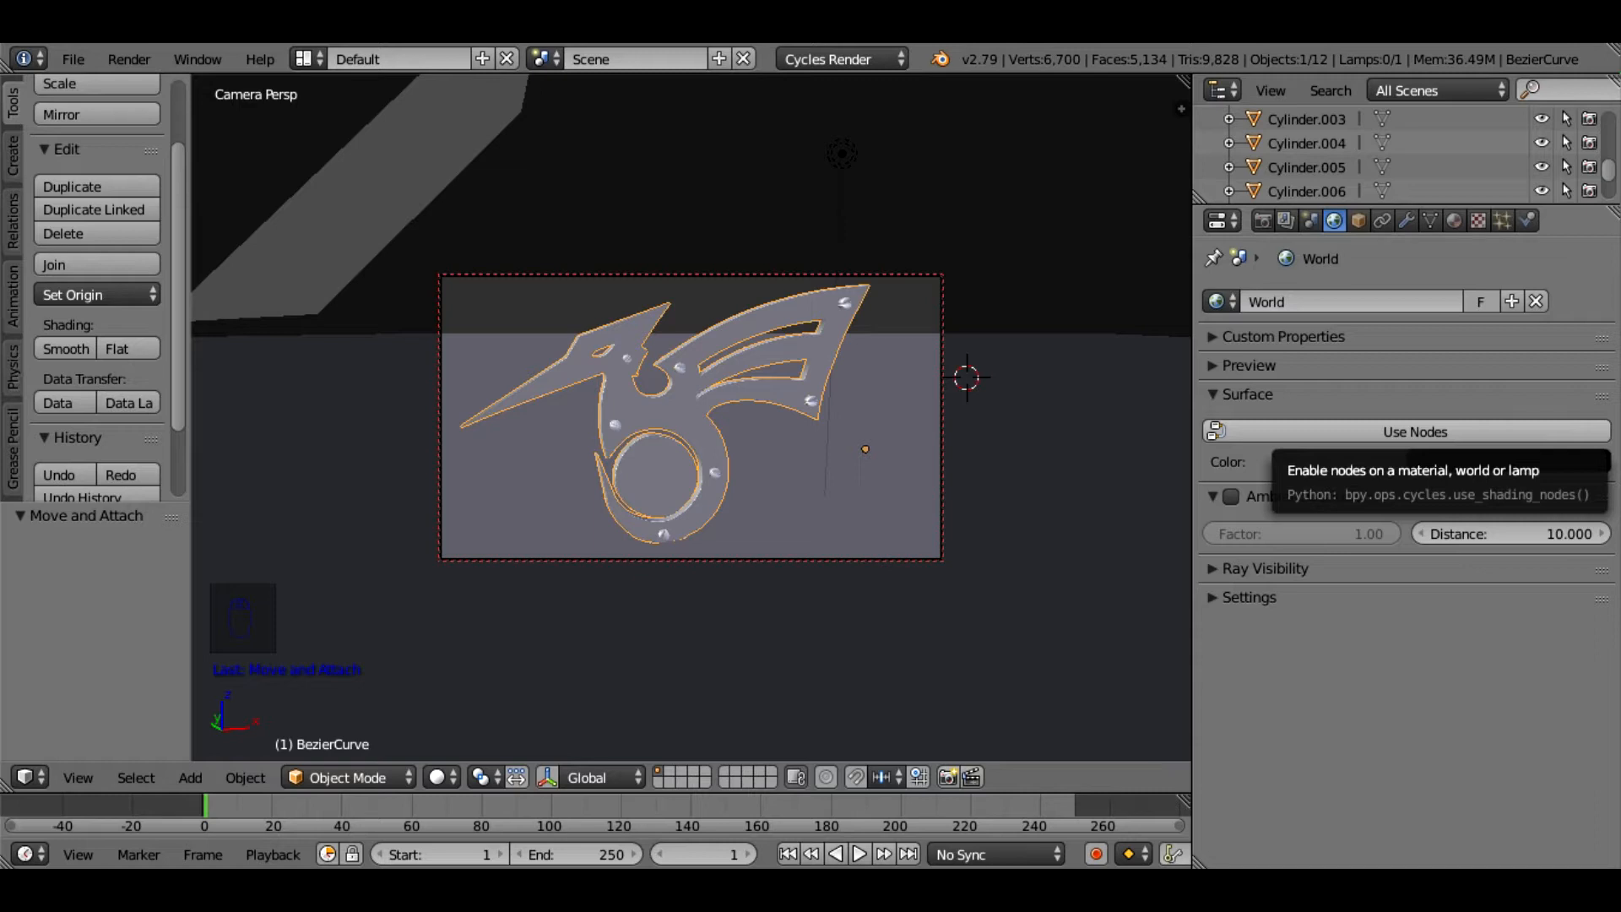
left_click(1507, 461)
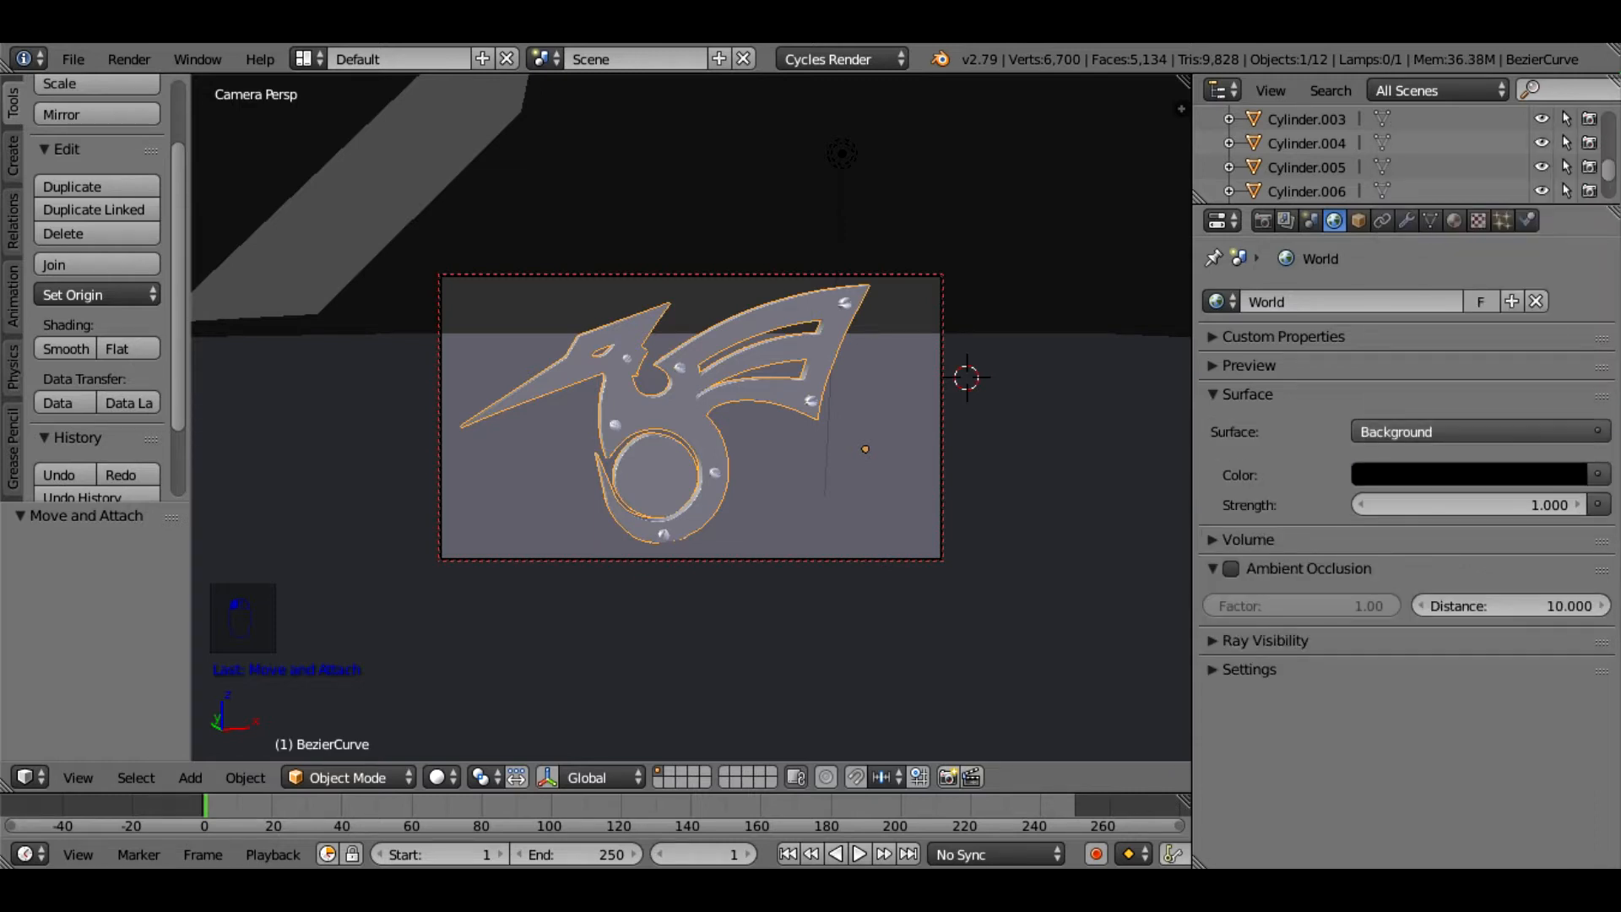
left_click(1597, 475)
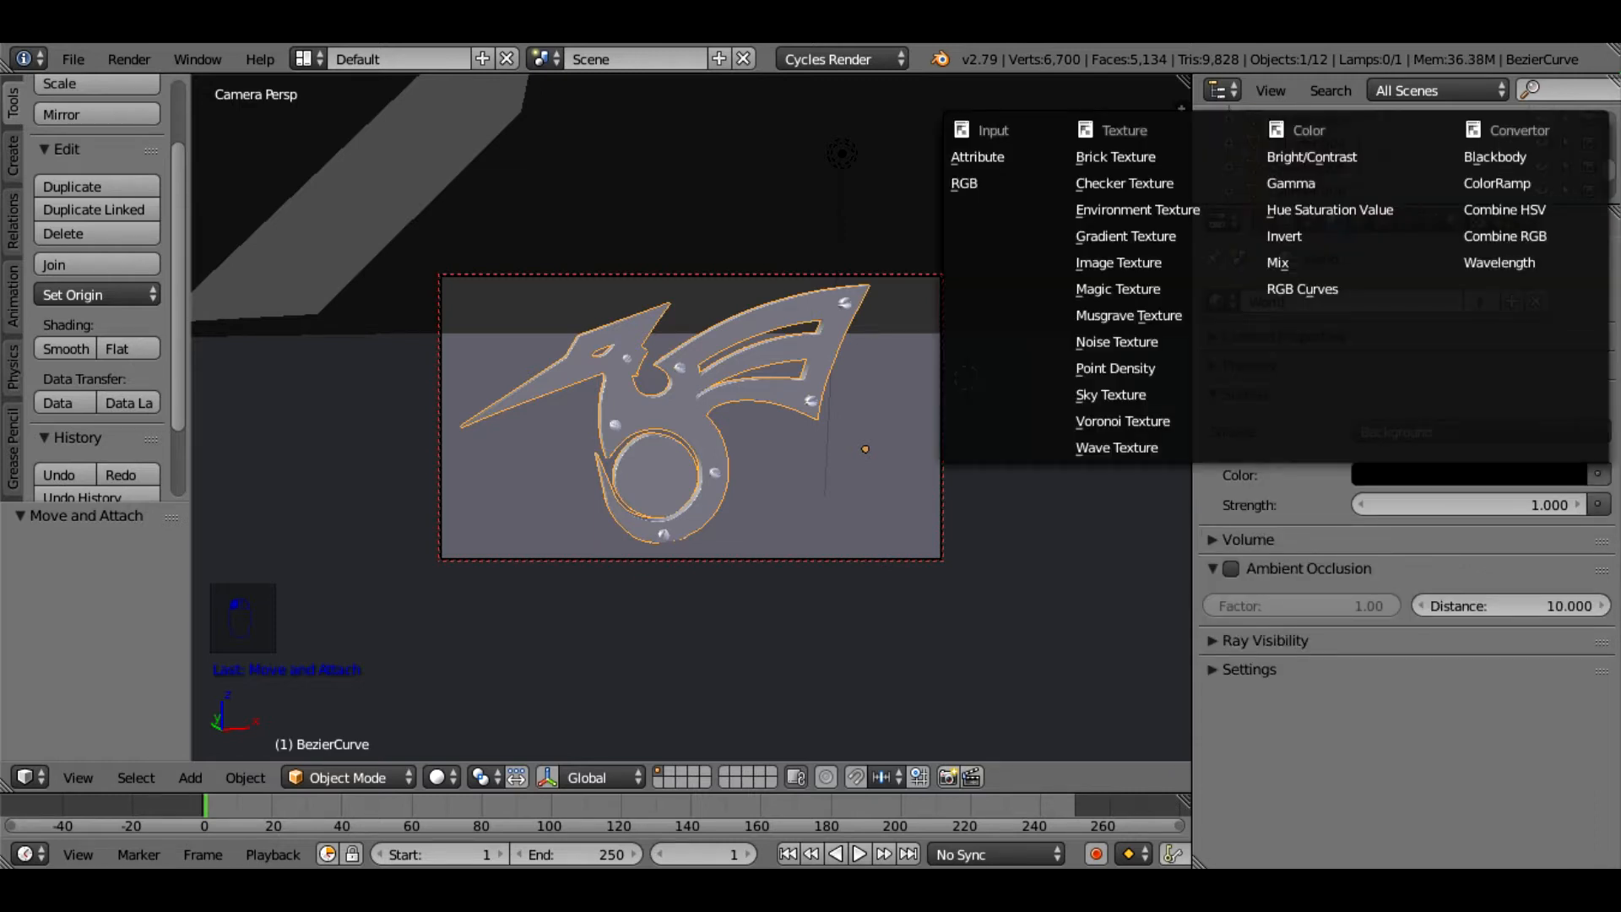
left_click(1137, 210)
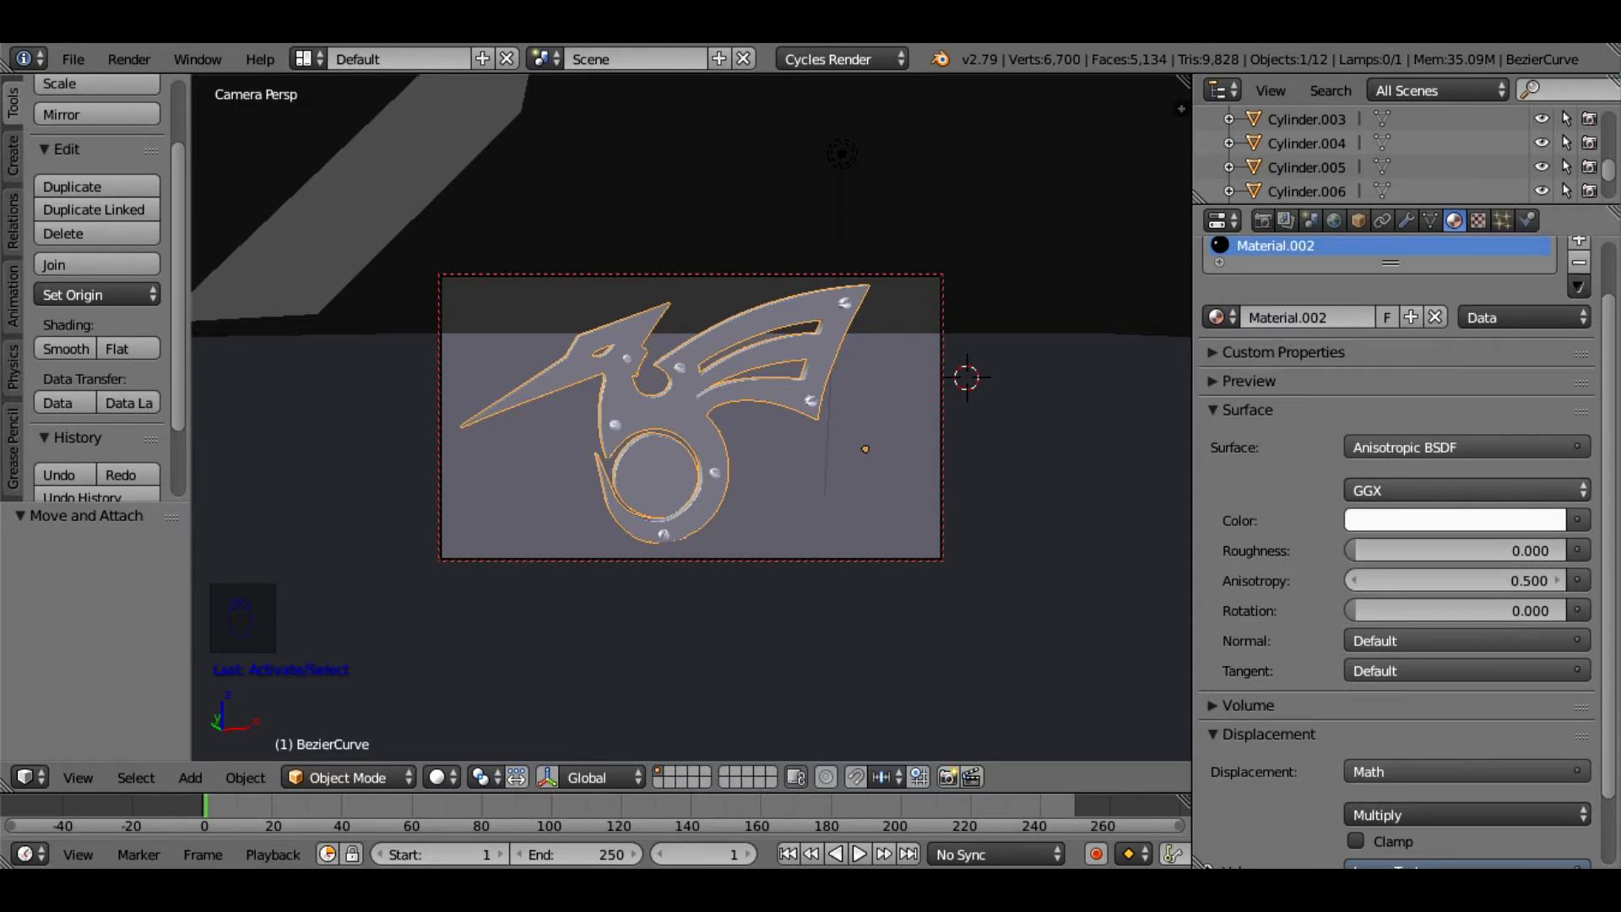
Set the Multiply value of the bird material's displacement to 0.05 and check it in the Compositing layout's rendered preview
scroll(1444, 540, "down", 2)
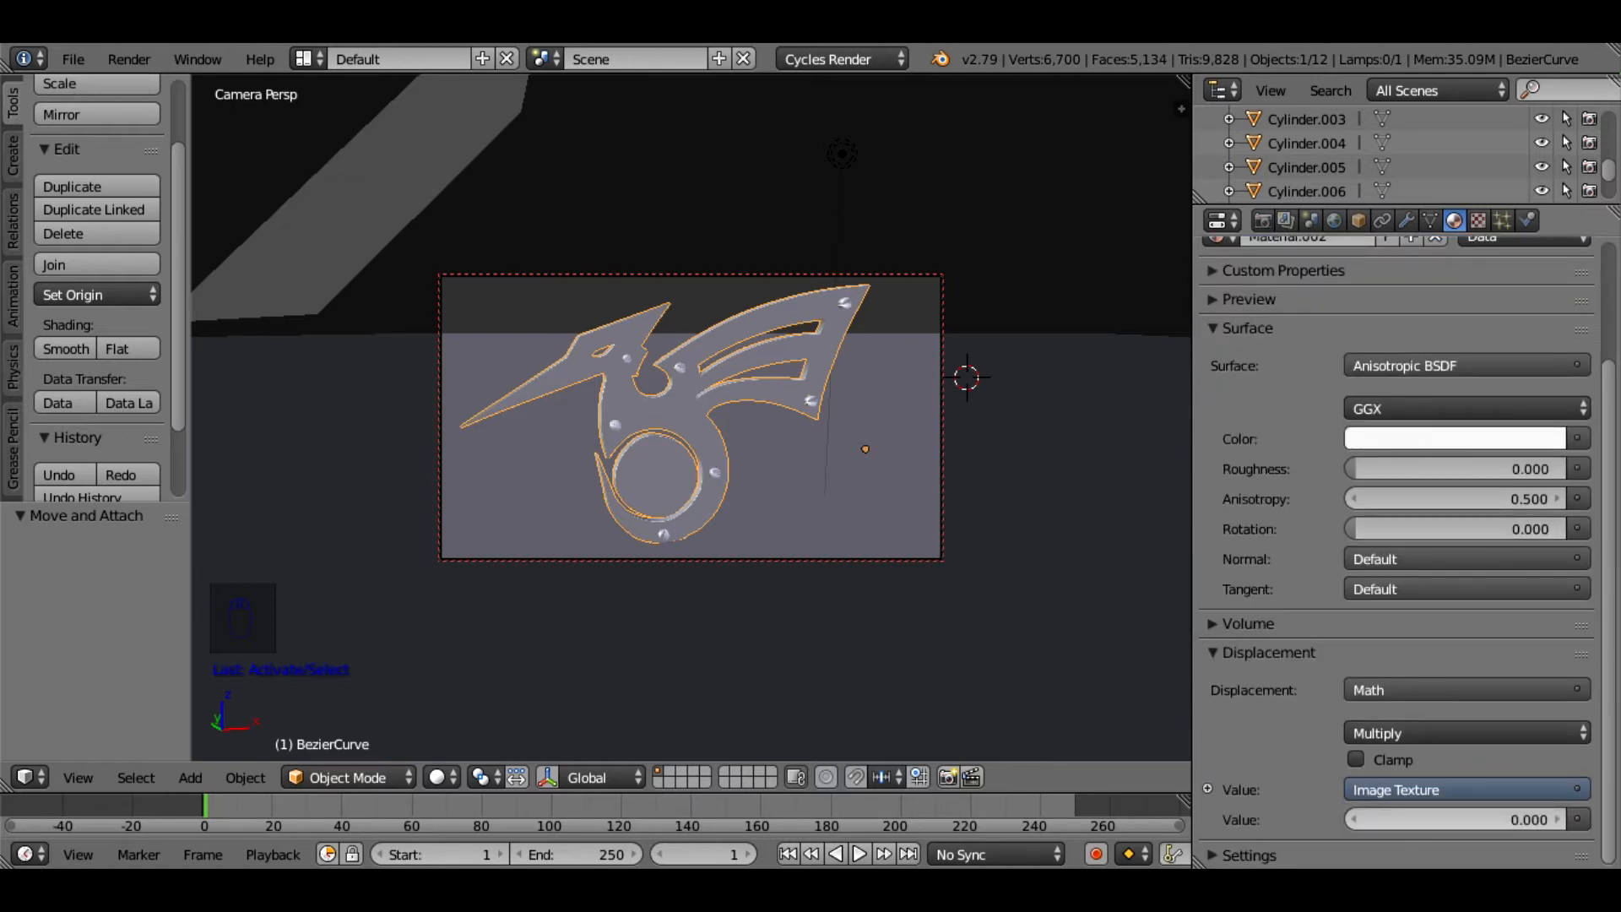
left_click(1555, 819)
left_click(1454, 819)
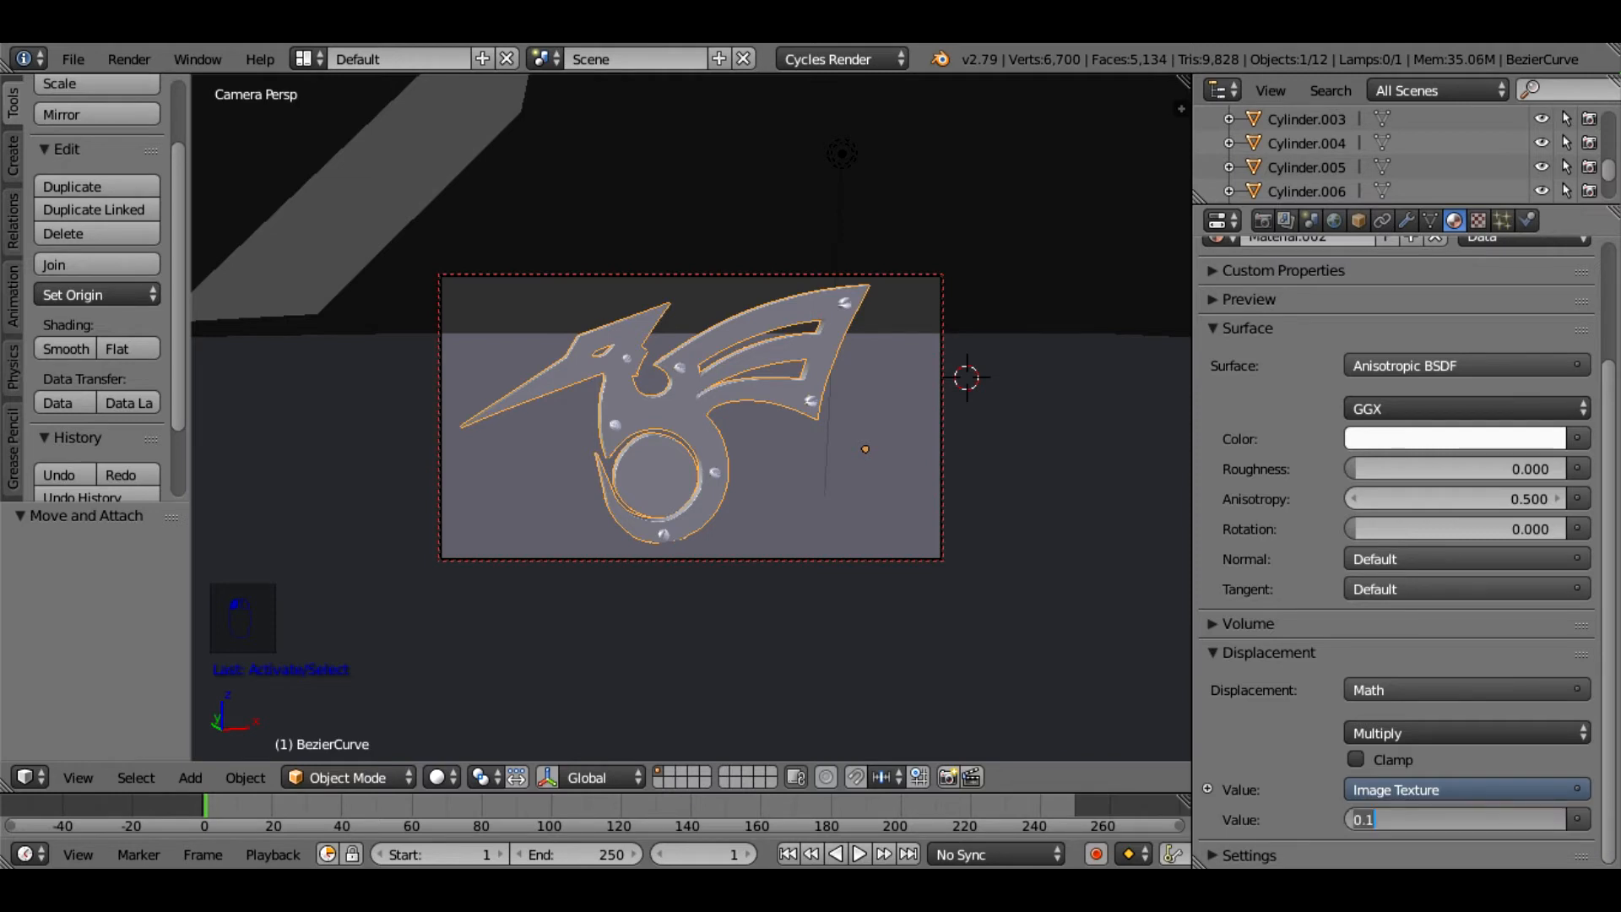
key("BackSpace")
type(".05")
key("Return")
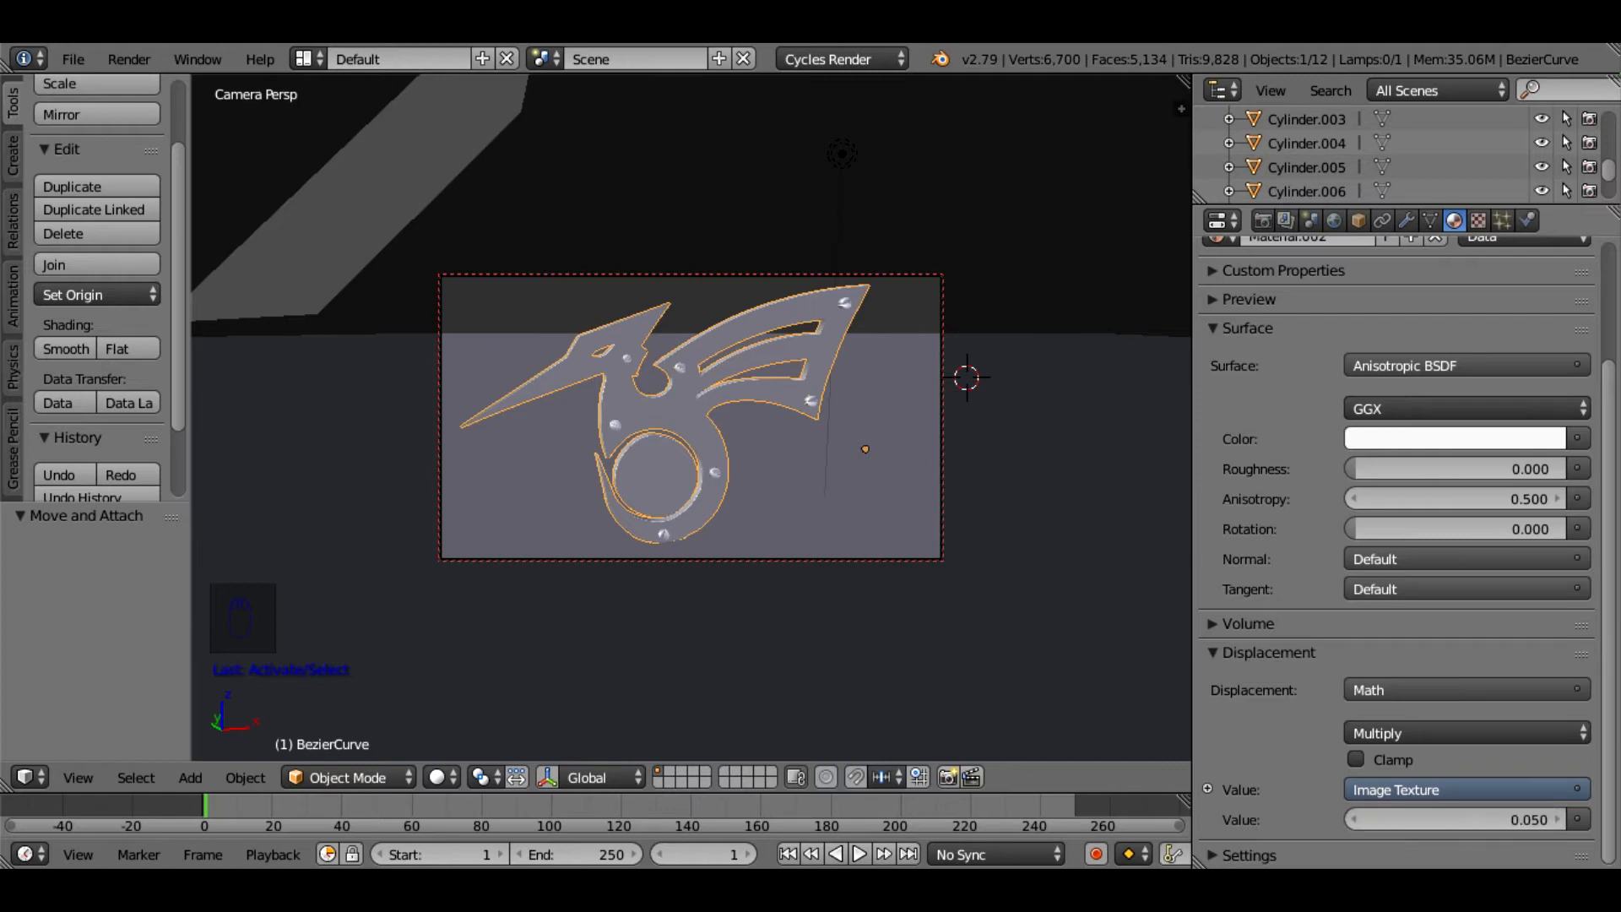
left_click(304, 58)
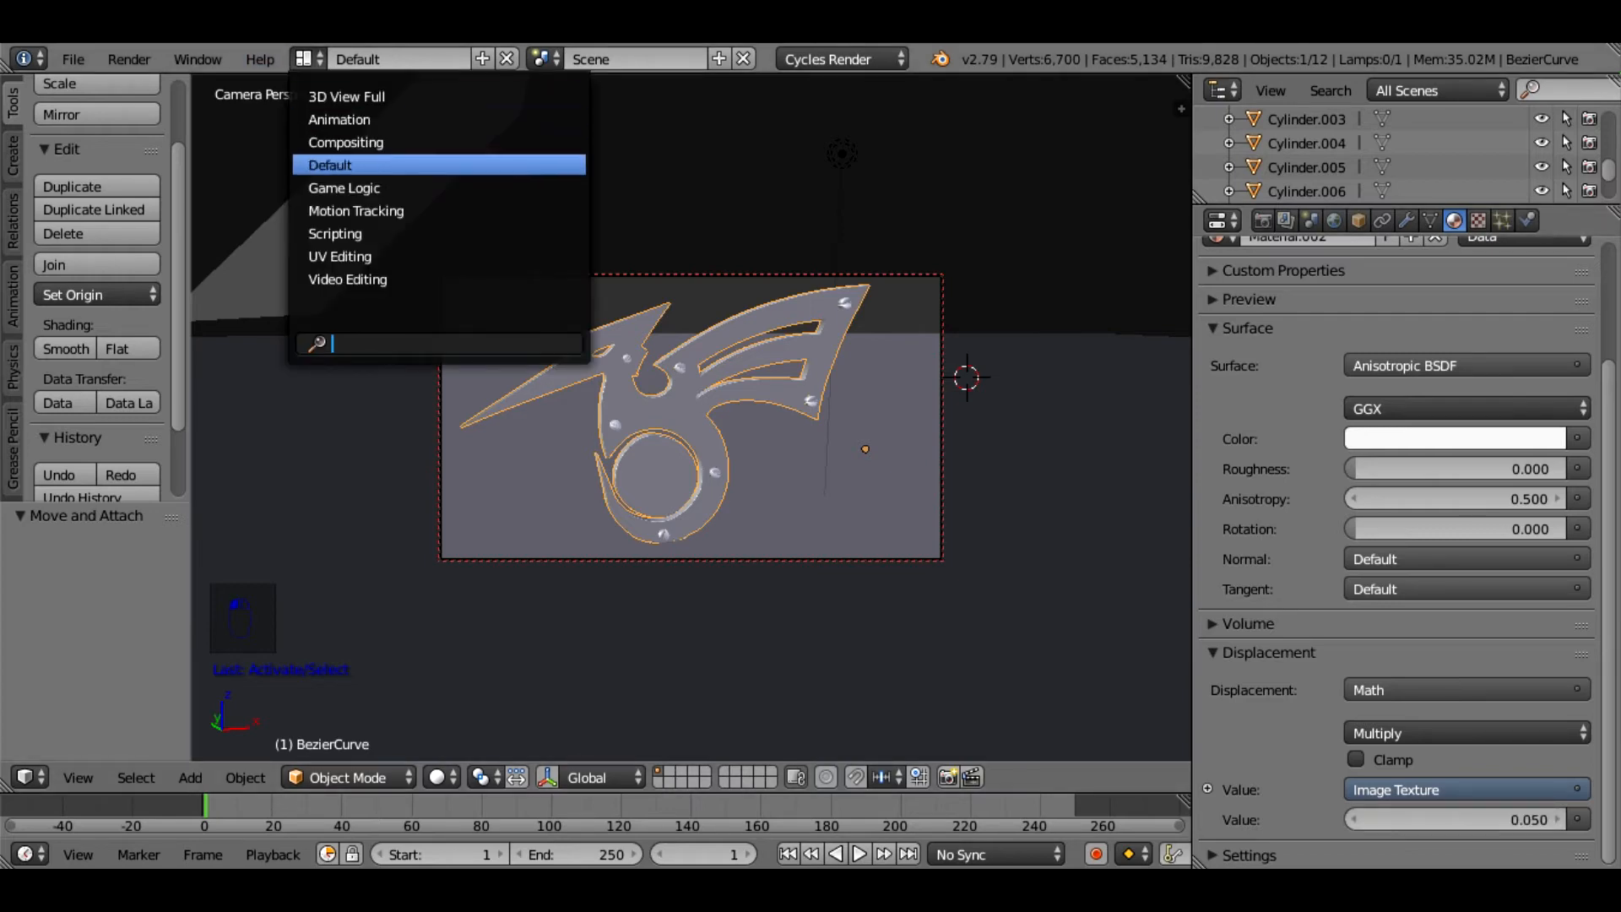
left_click(345, 141)
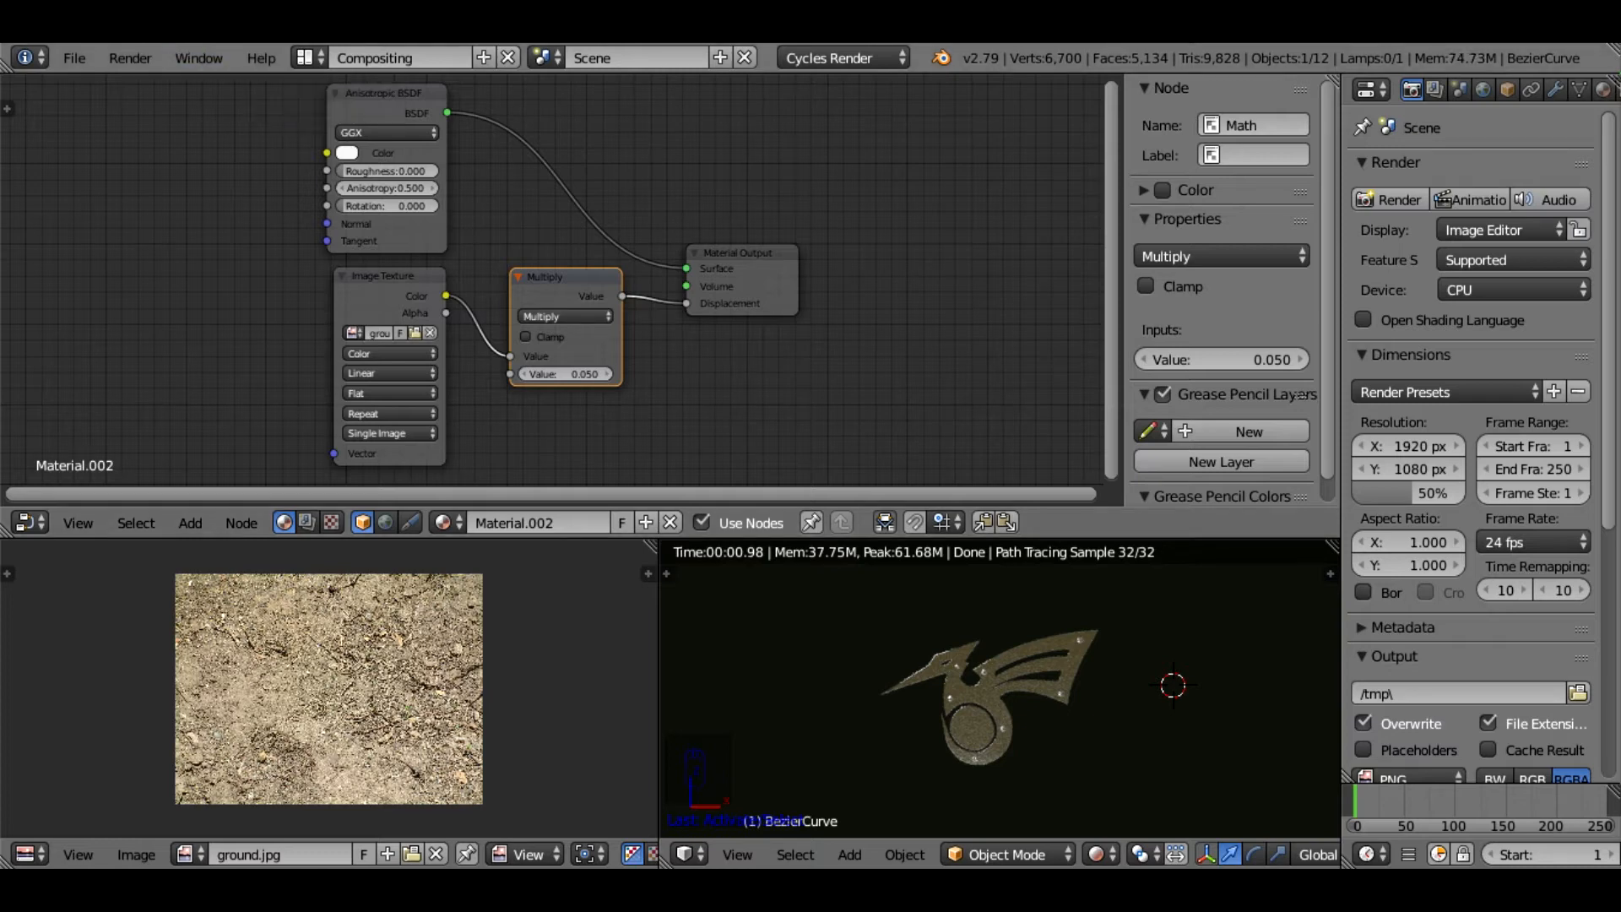
Return to the Default layout and give the ground plane a new material with asfalt.jpg as the Image Texture for its diffuse colour
left_click(305, 58)
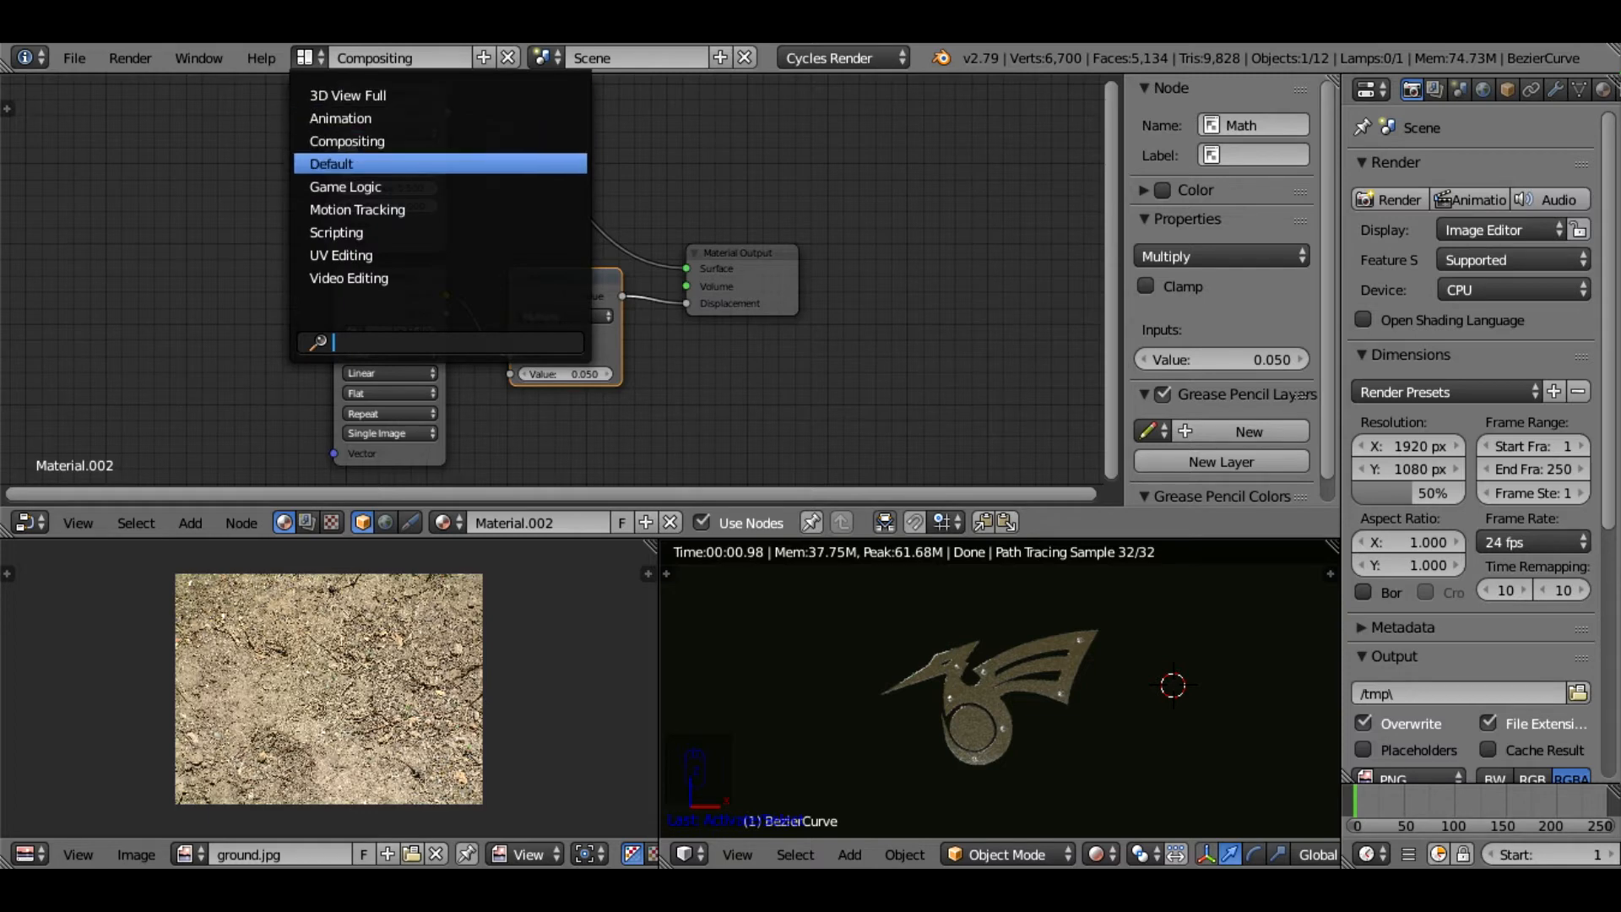
left_click(363, 163)
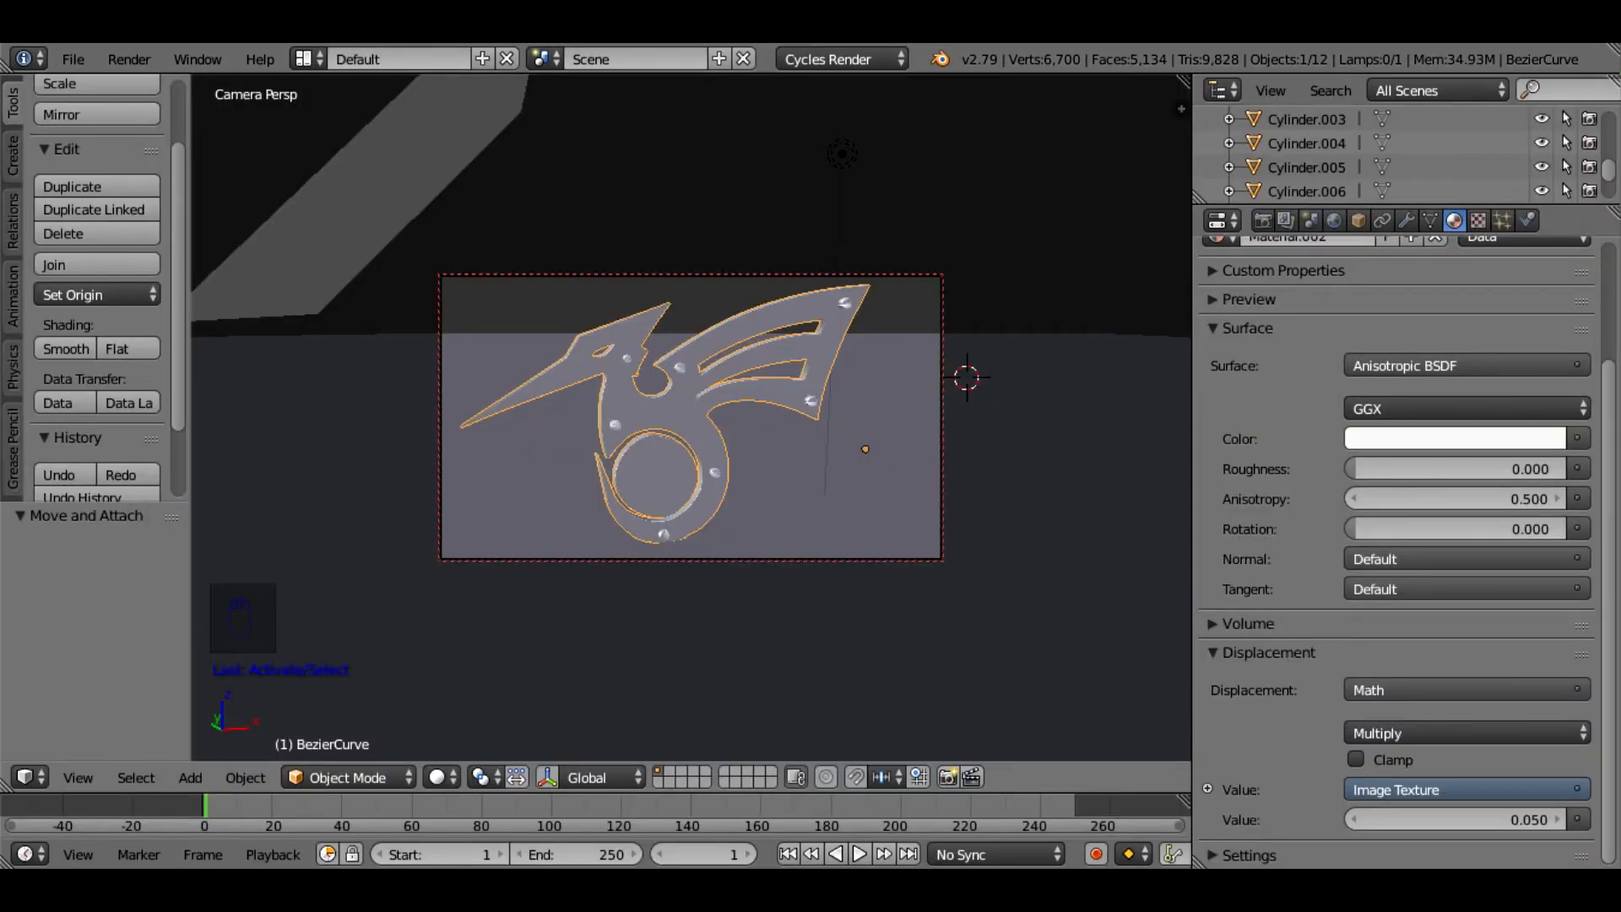
right_click(696, 539)
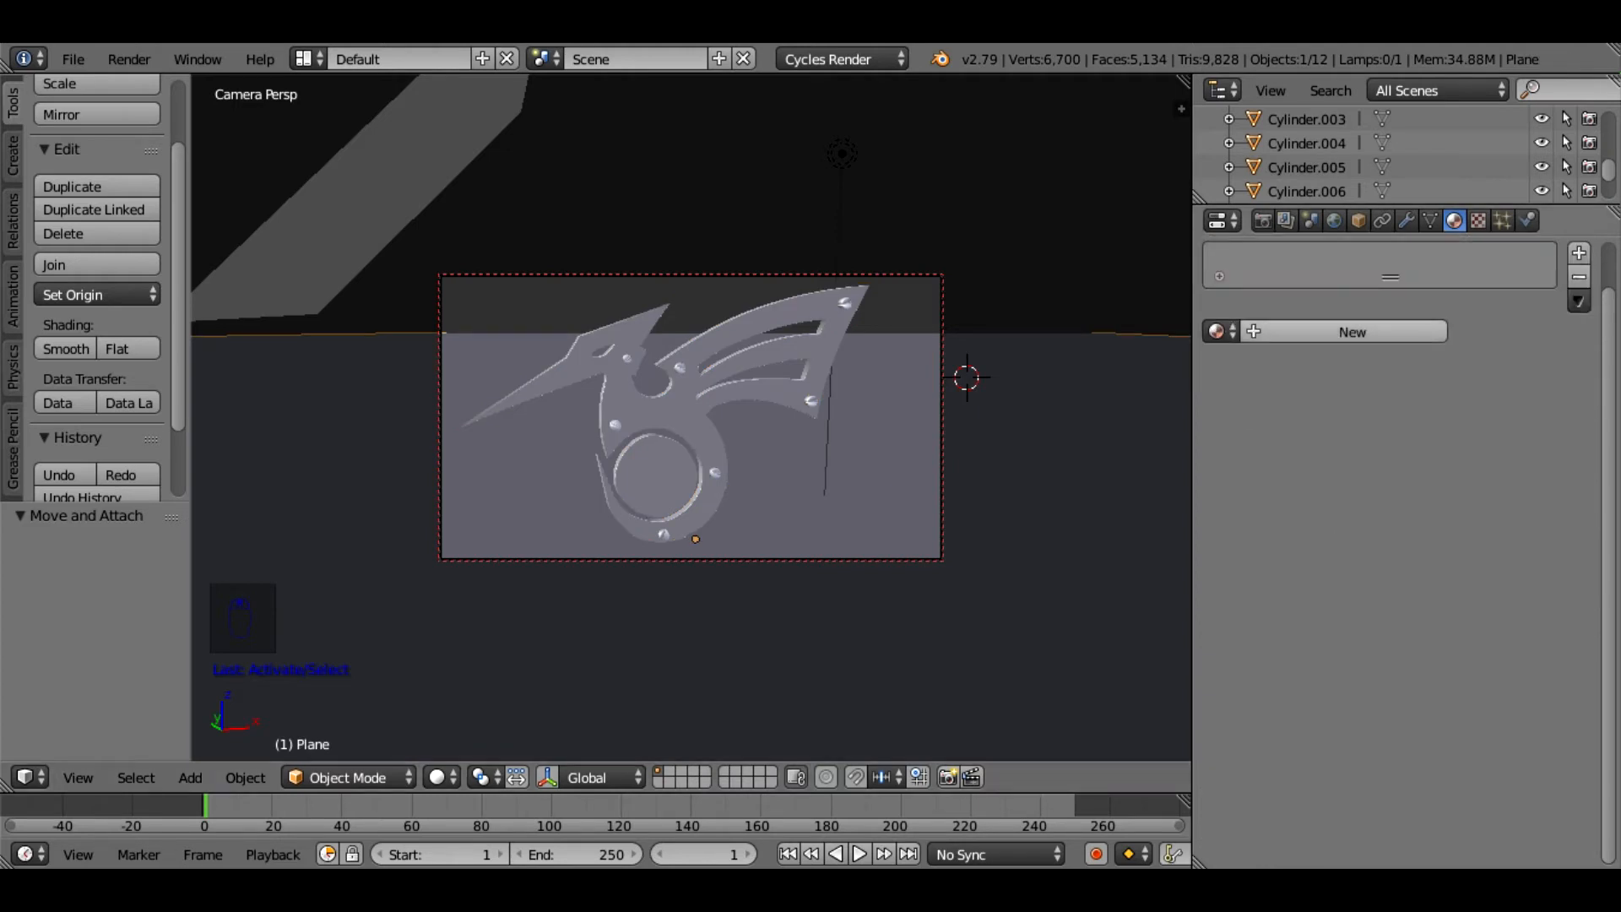
left_click(1351, 332)
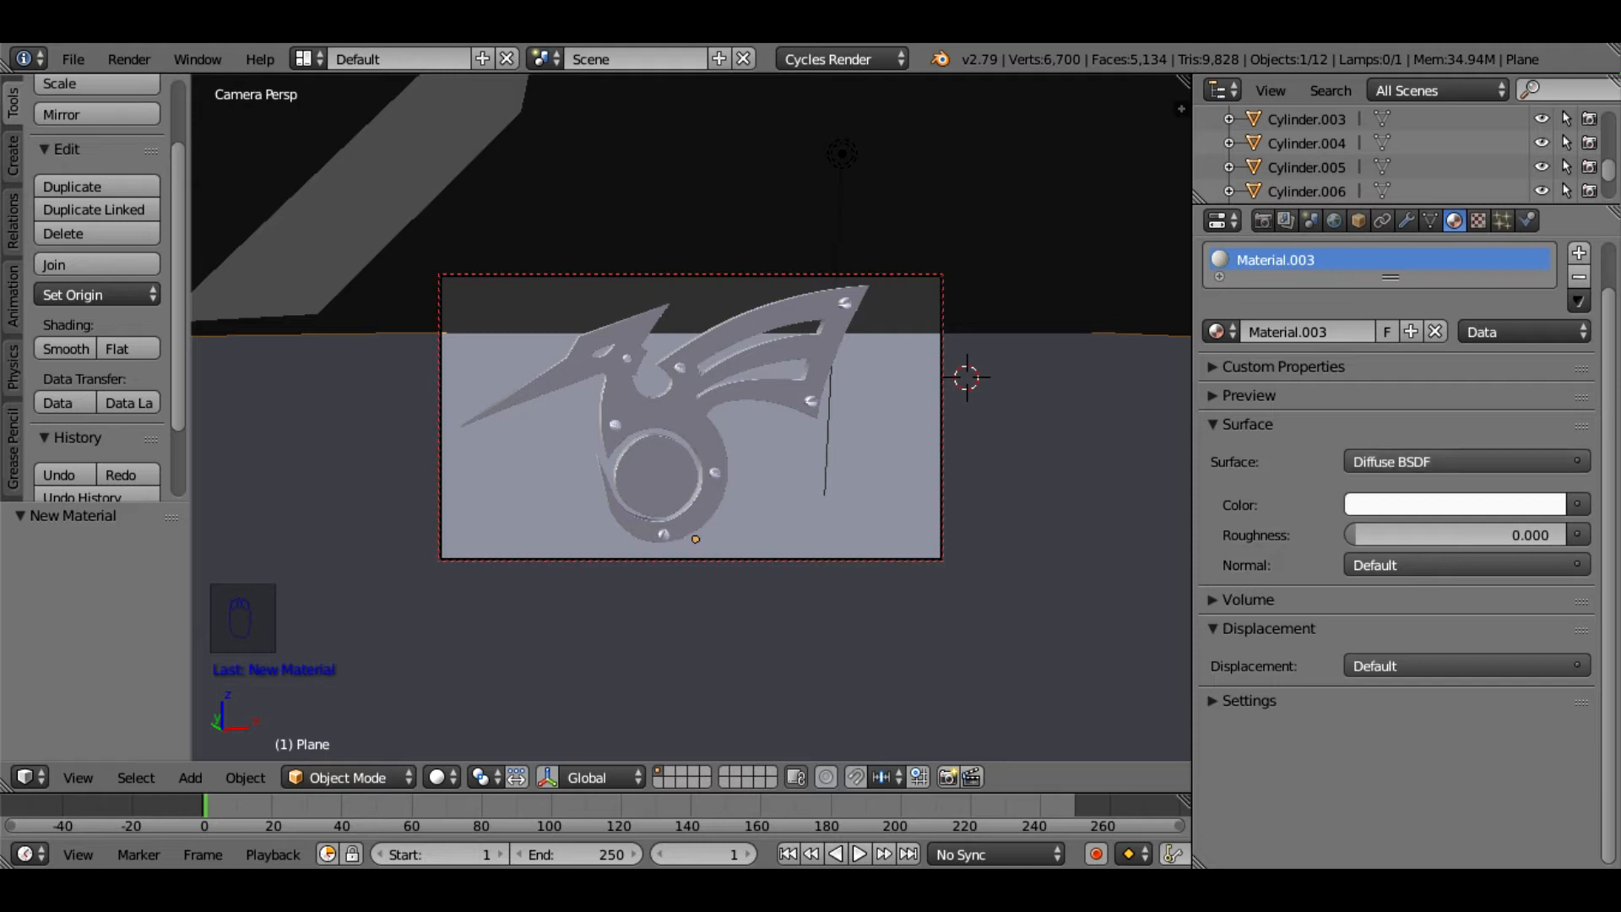
left_click(1577, 504)
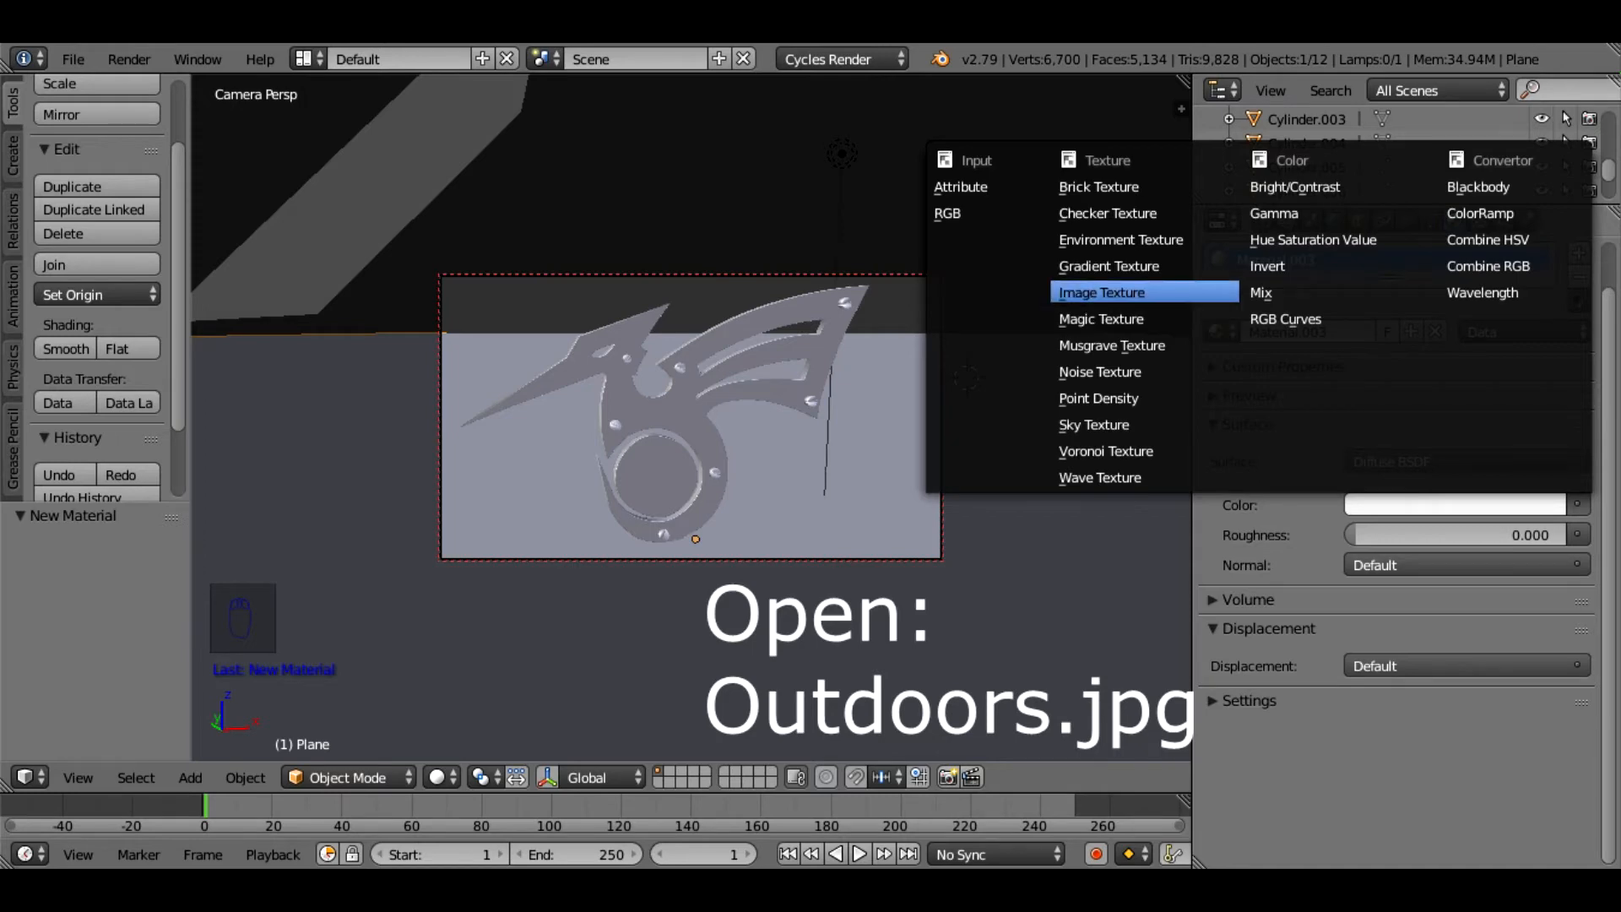
left_click(1102, 292)
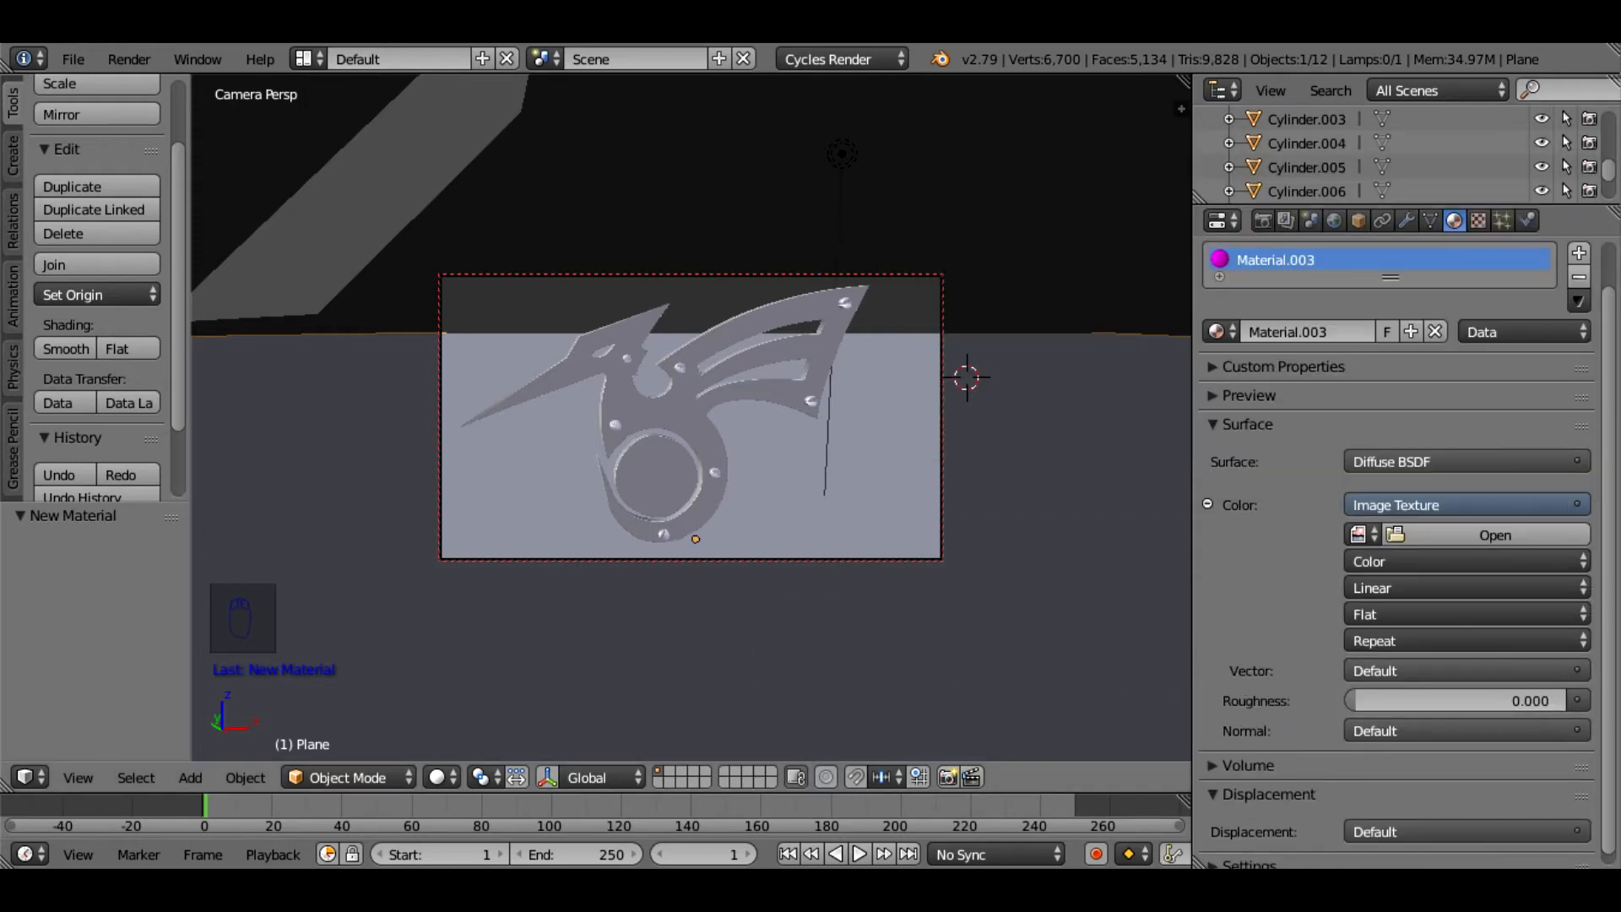
left_click(1495, 534)
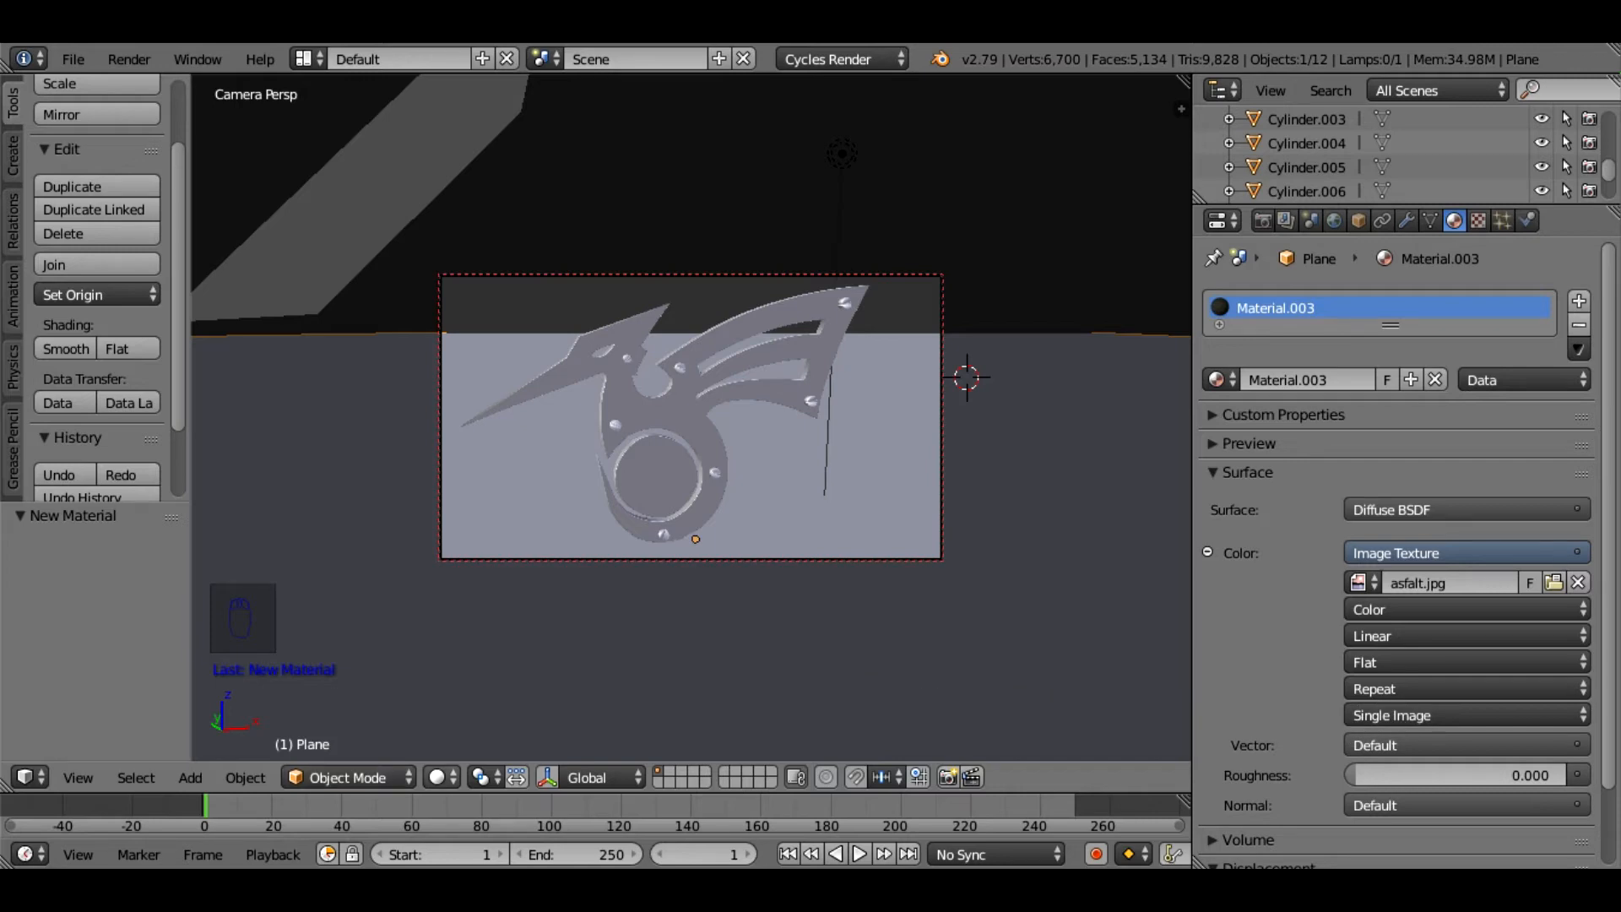
Preview the bird logo and the asphalt-textured ground through the camera in Rendered shading
left_click(441, 777)
left_click(473, 615)
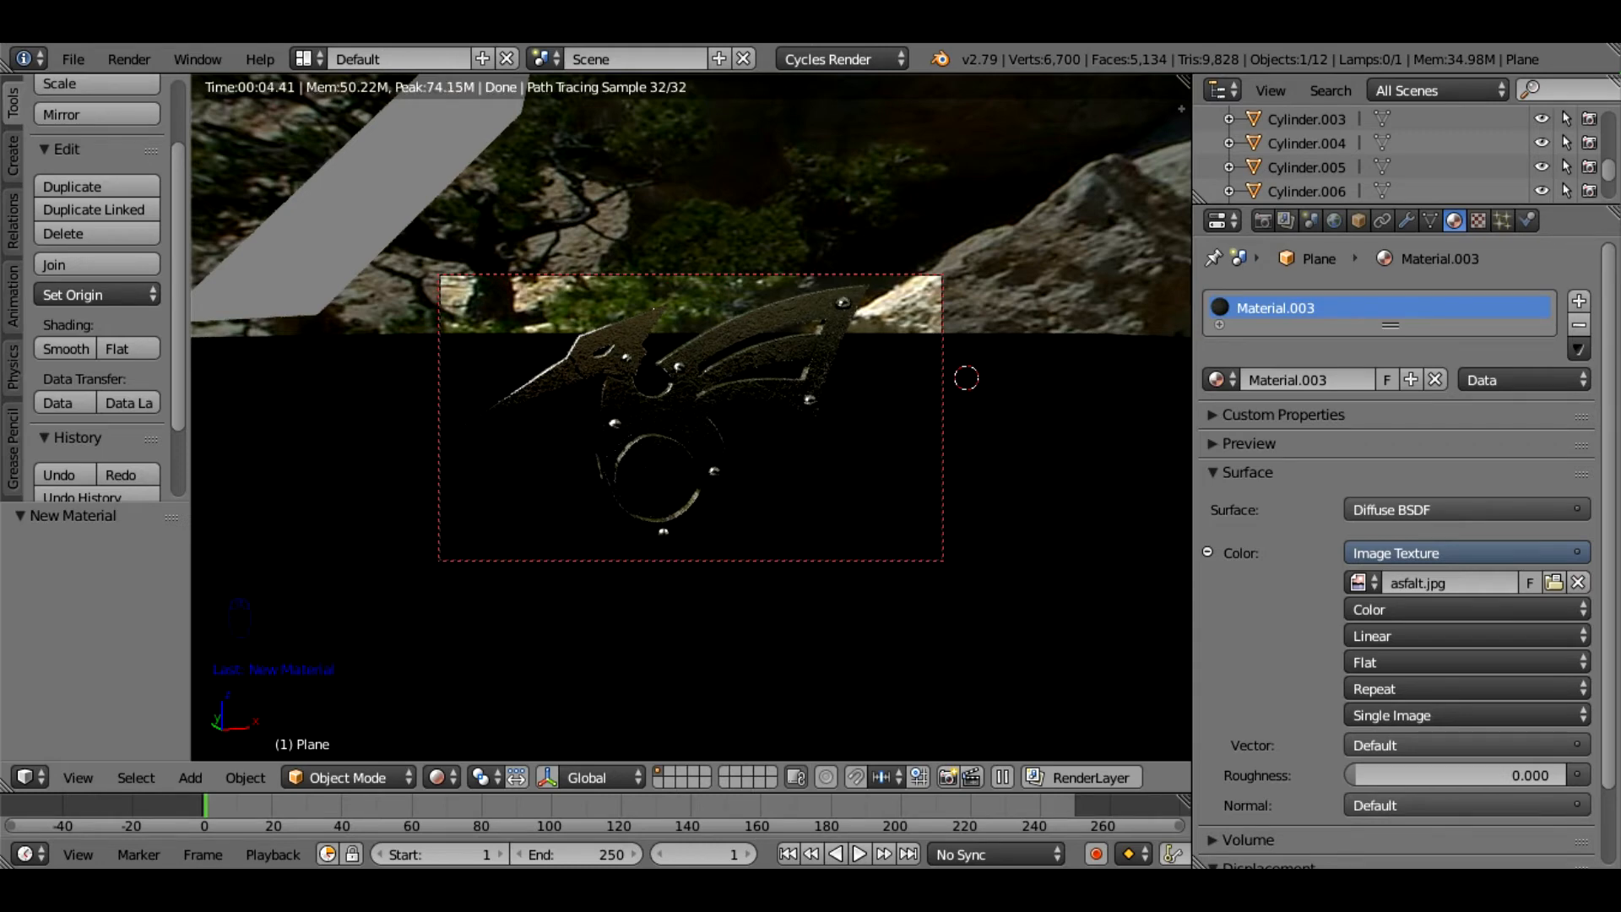
middle_click_drag(690, 417, 693, 417, "shift")
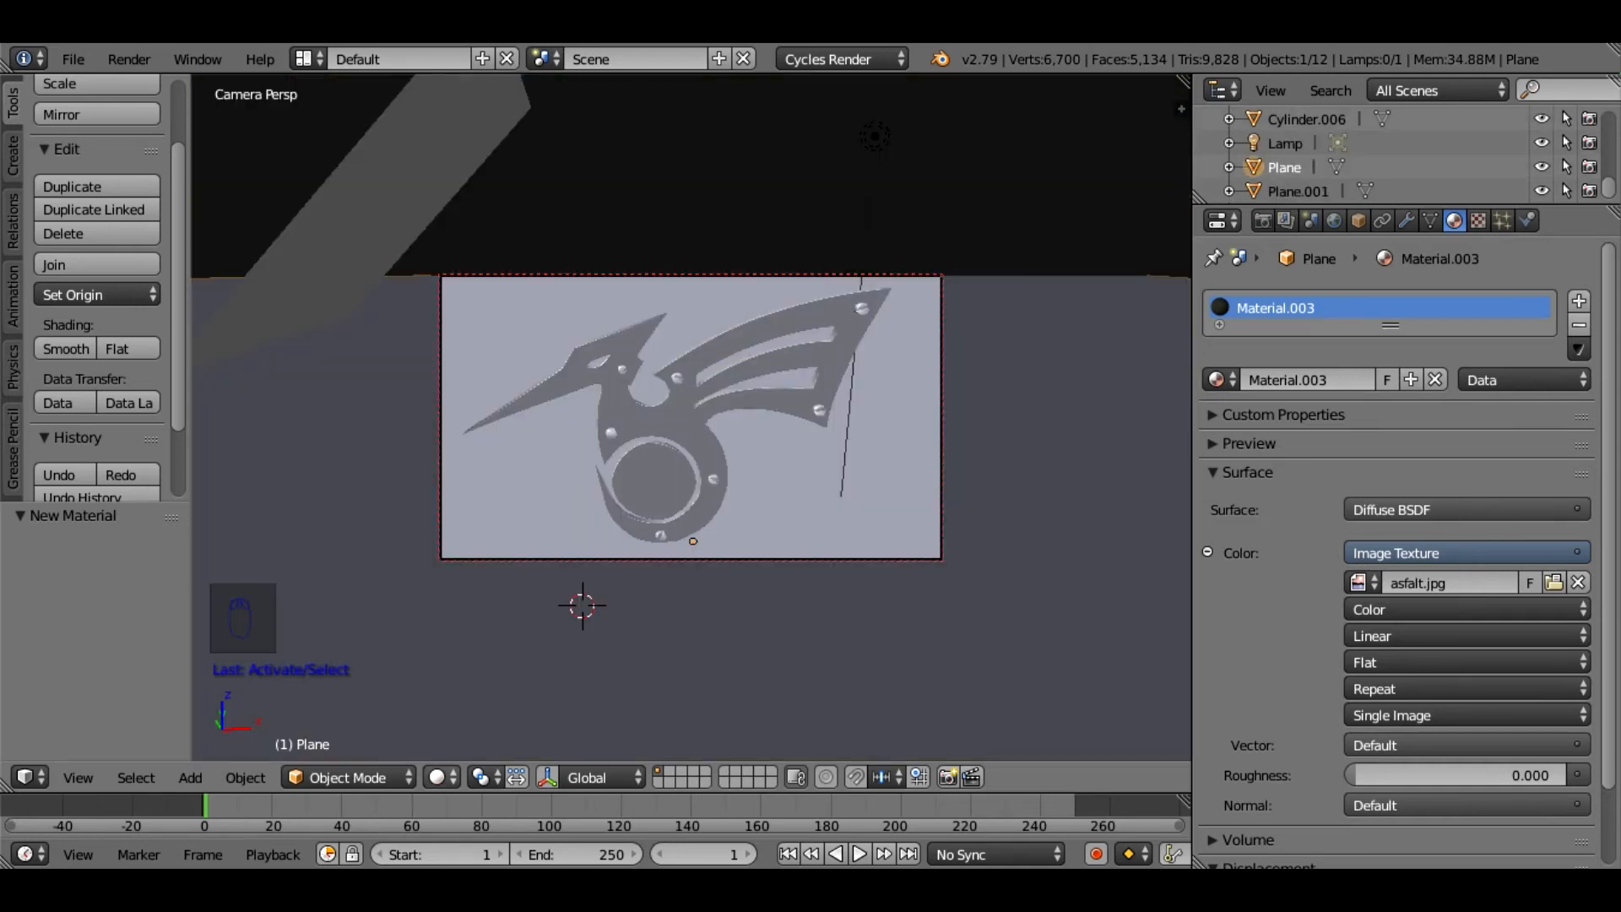
left_click(437, 777)
left_click(494, 615)
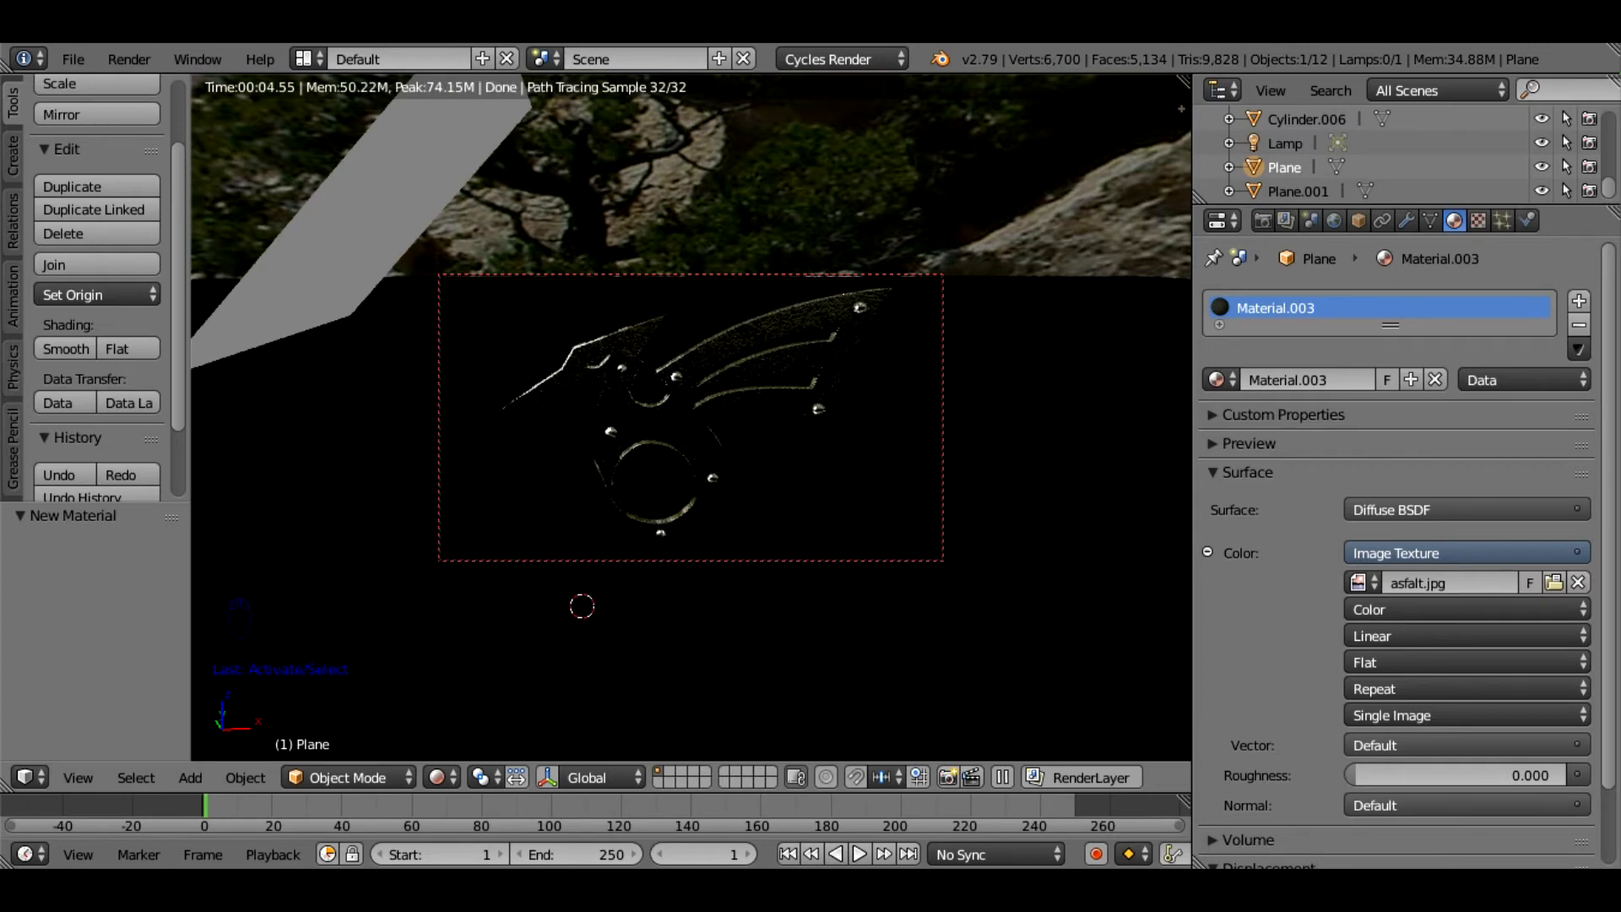
Switch the viewport back to Solid shading and render the current frame from the camera
left_click(438, 776)
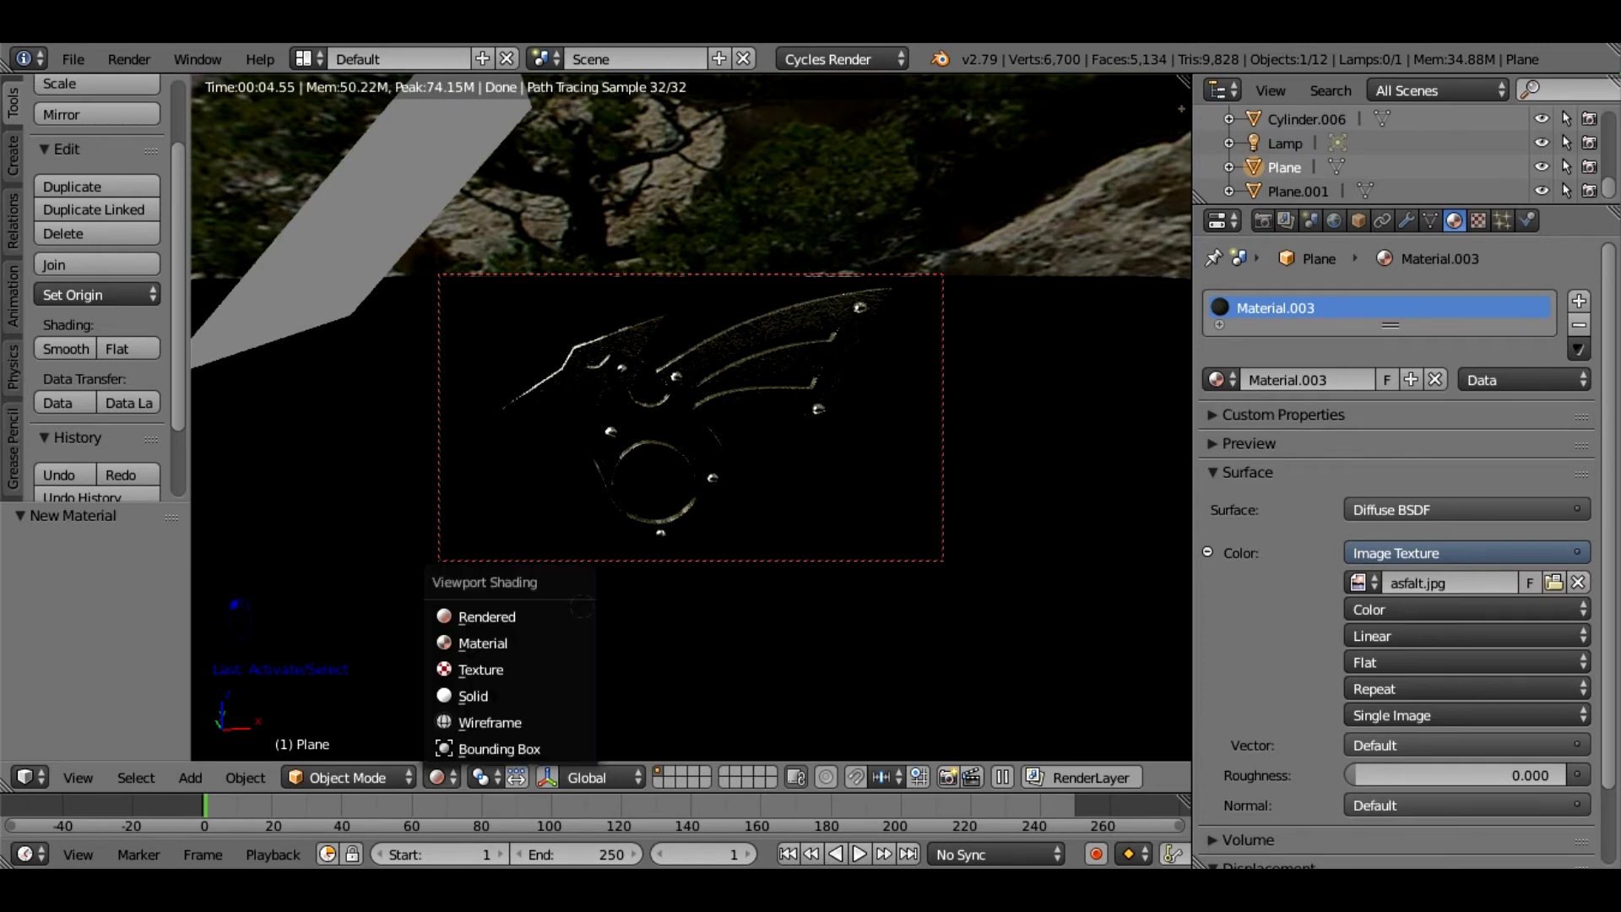
left_click(473, 696)
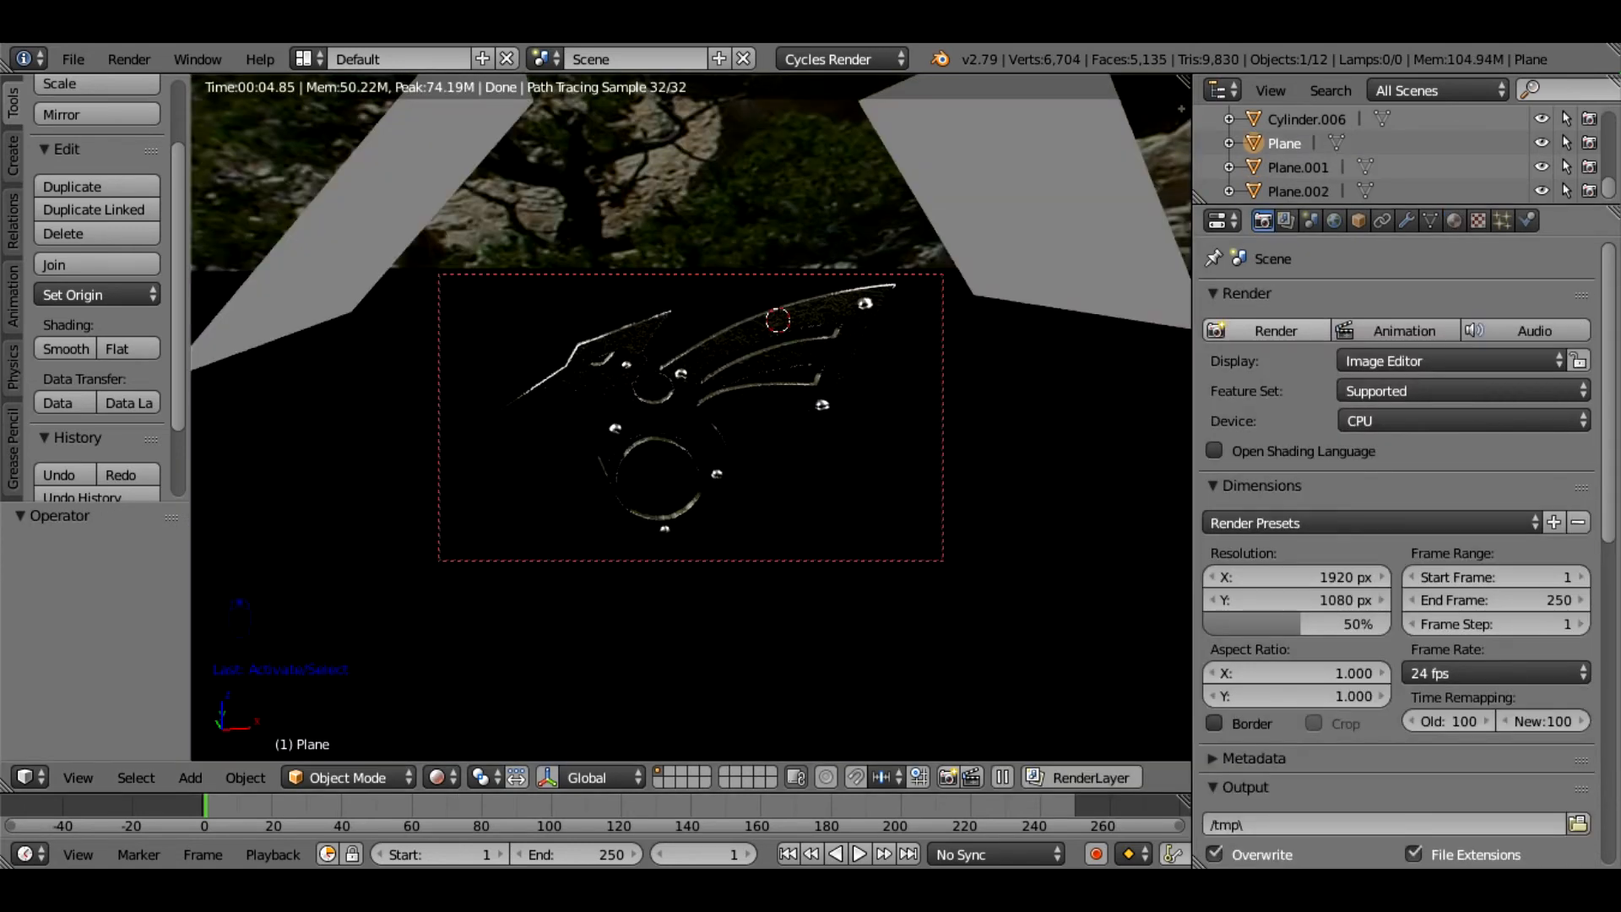
key("F12")
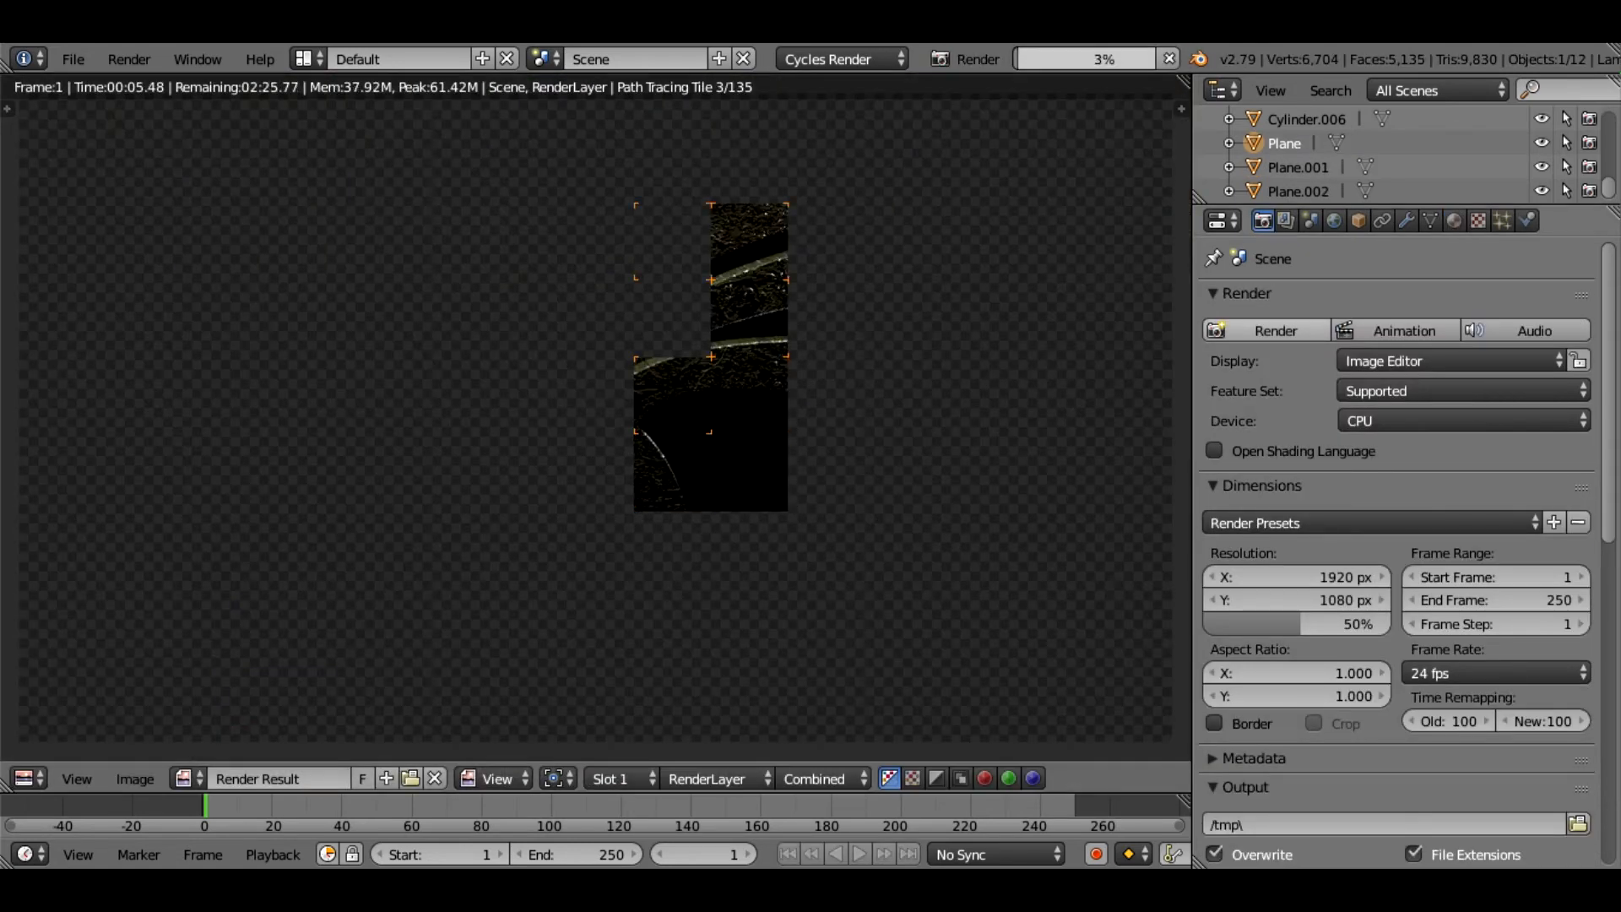